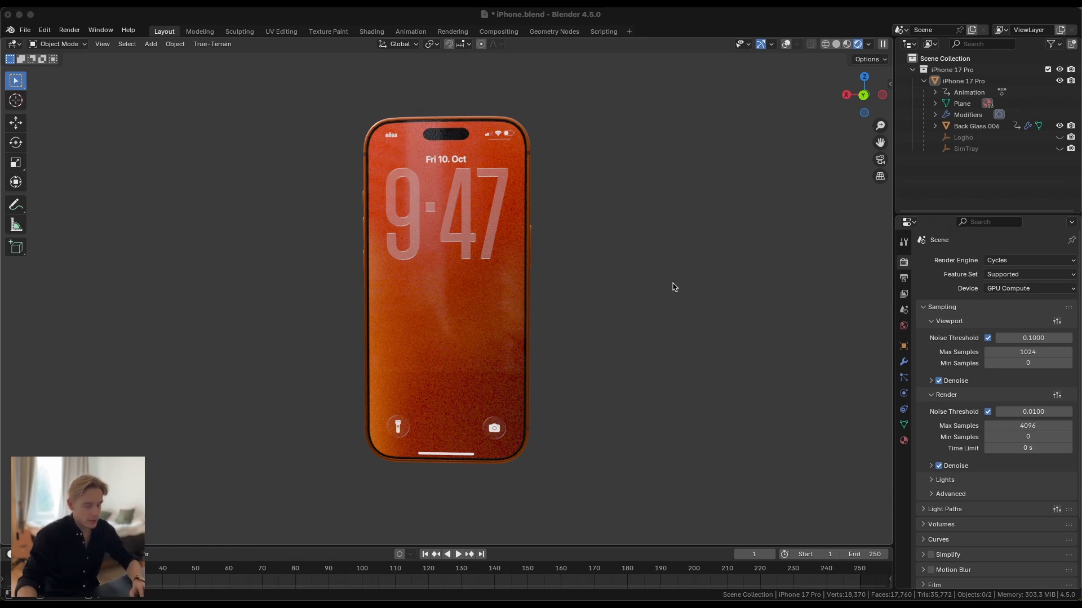
Step: Select the iPhone 17 Pro and display its custom properties with enough width to read their full names
middle_drag(672, 285, 491, 304)
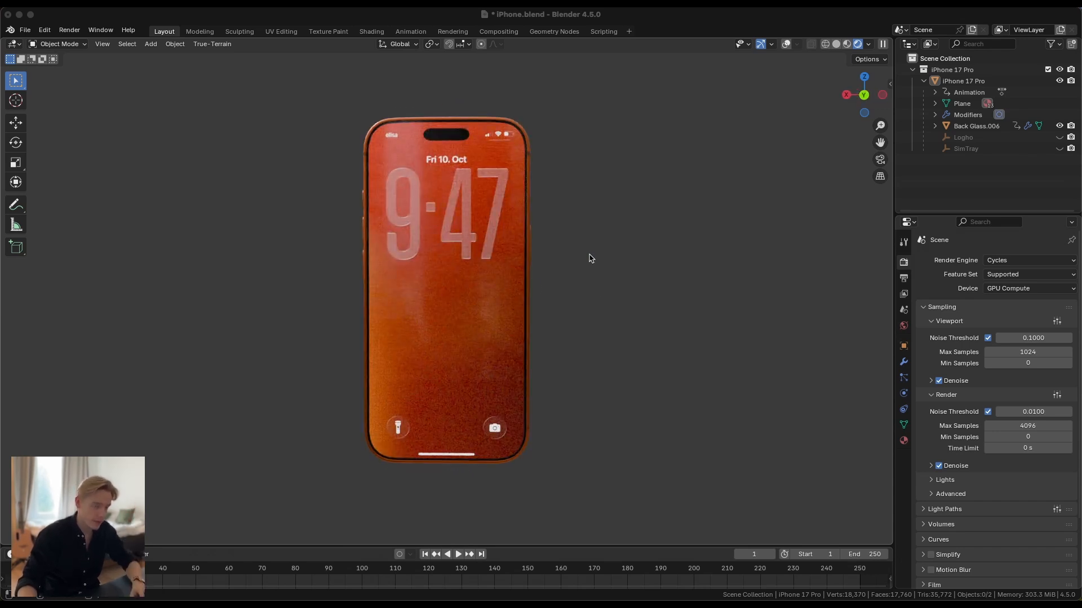
click(465, 217)
key(n)
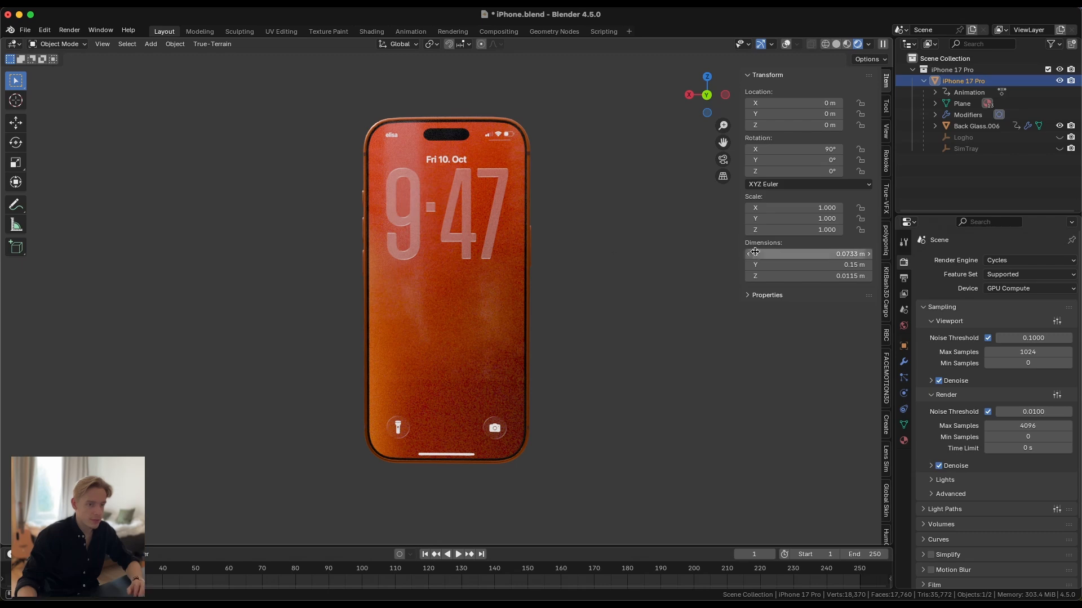
click(760, 296)
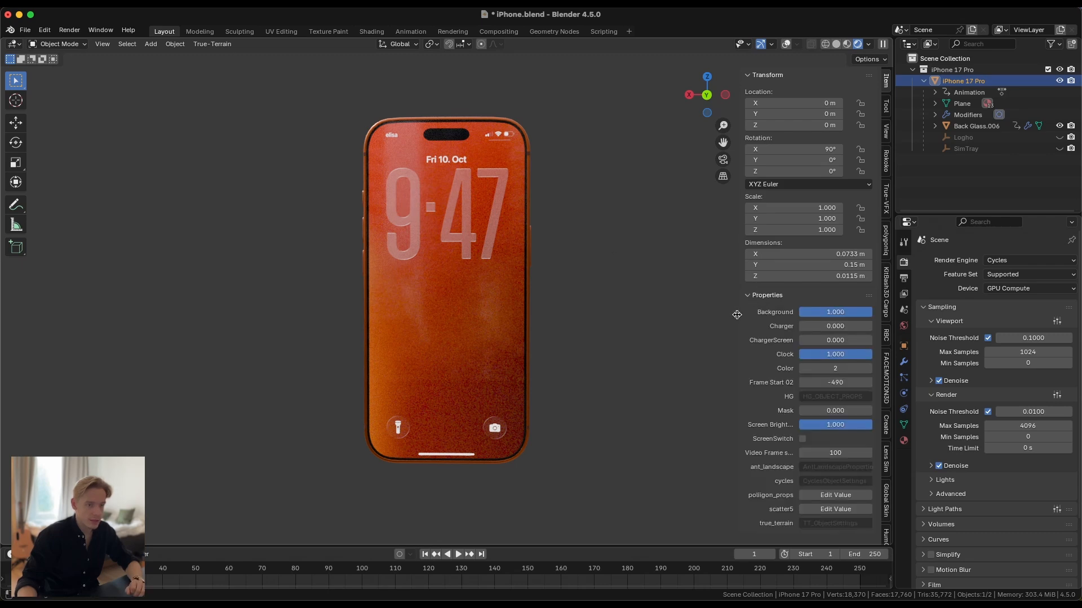
drag(737, 314, 698, 315)
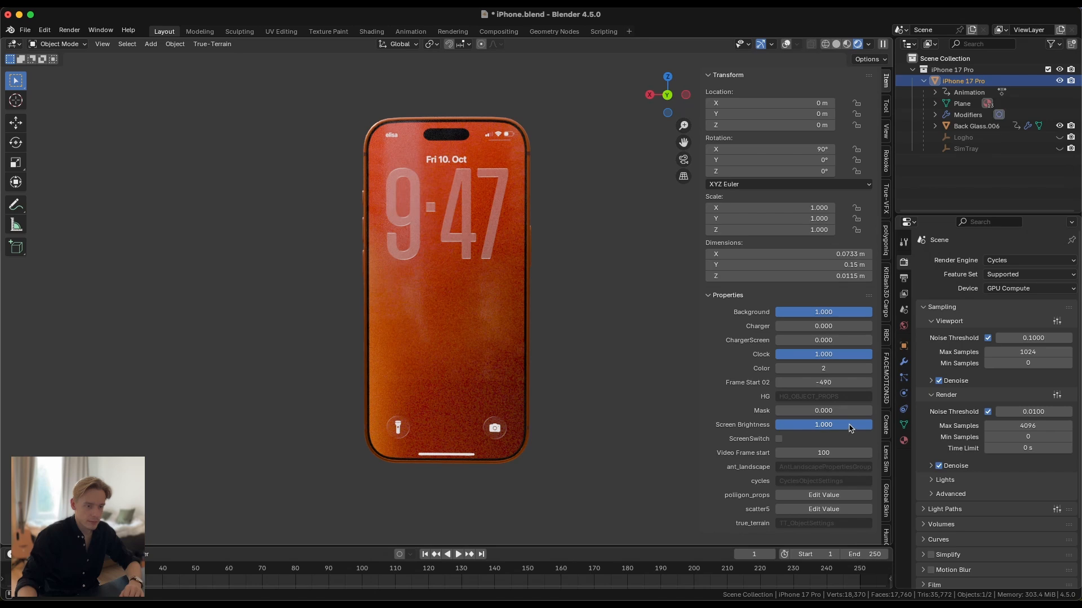
Step: Lower Screen Brightness and Background to 0, and raise them back up to 1.000 and about 0.954
drag(851, 428, 775, 429)
drag(848, 313, 777, 313)
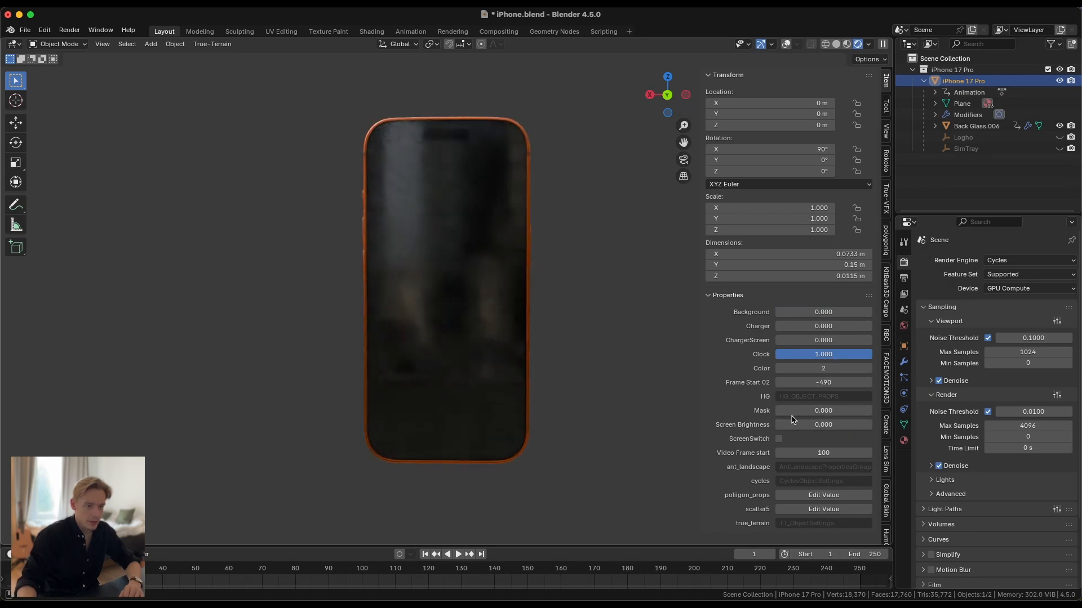
drag(787, 427, 872, 424)
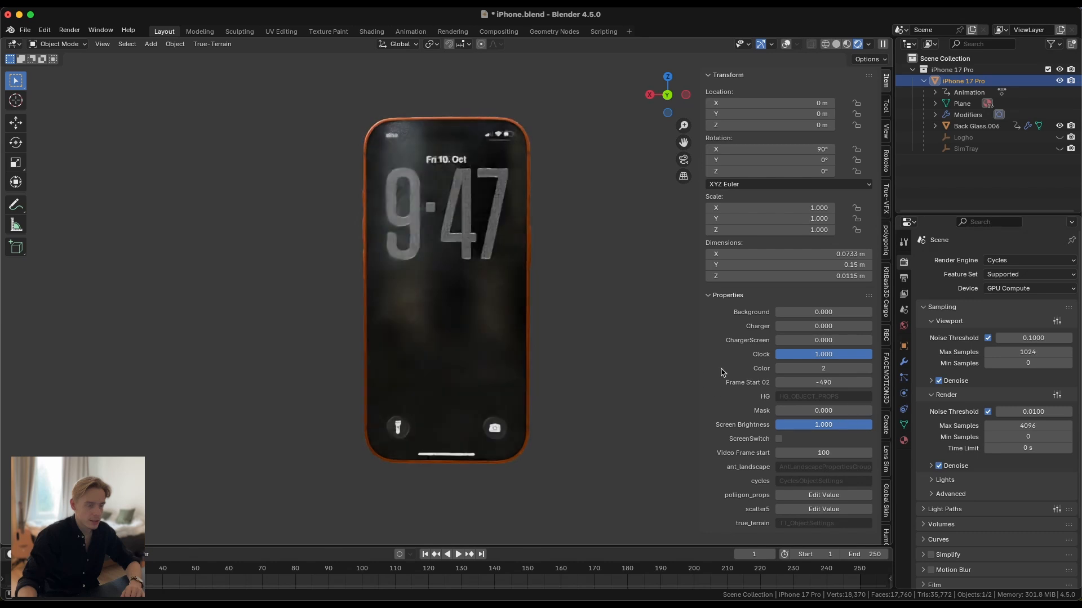
drag(809, 314, 868, 313)
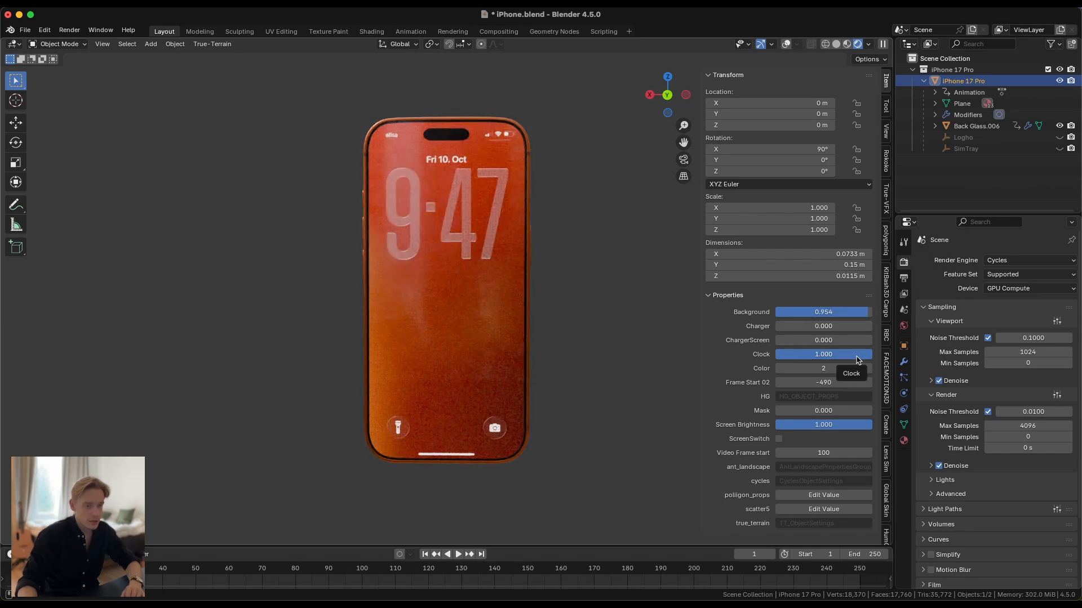
Step: Try the charging display with Clock at 0 and ChargerScreen at 1, and restore them to 1 and 0
drag(857, 355, 812, 355)
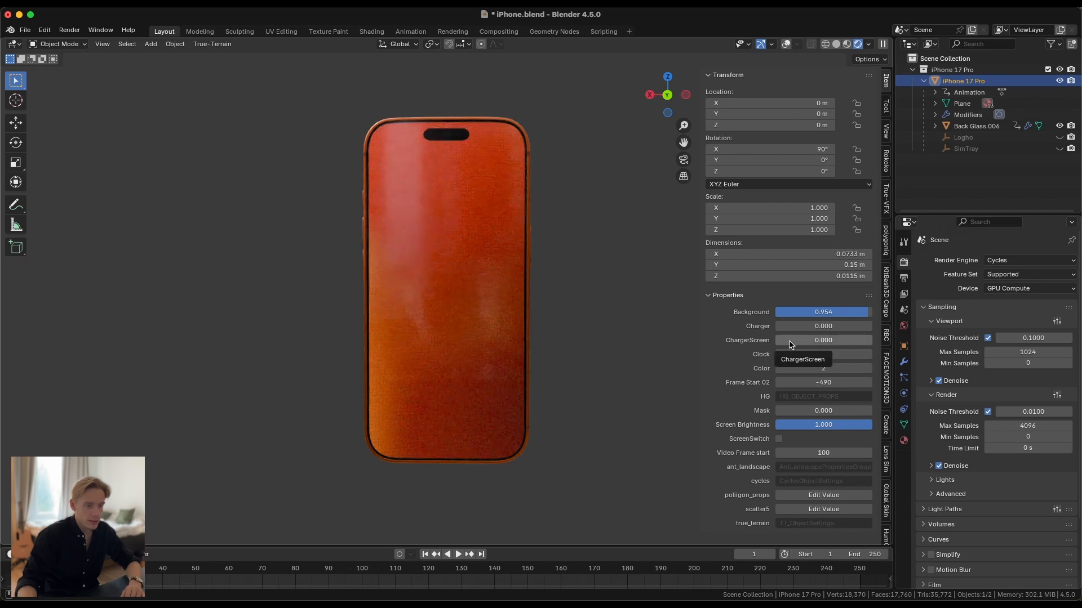
drag(789, 342, 872, 343)
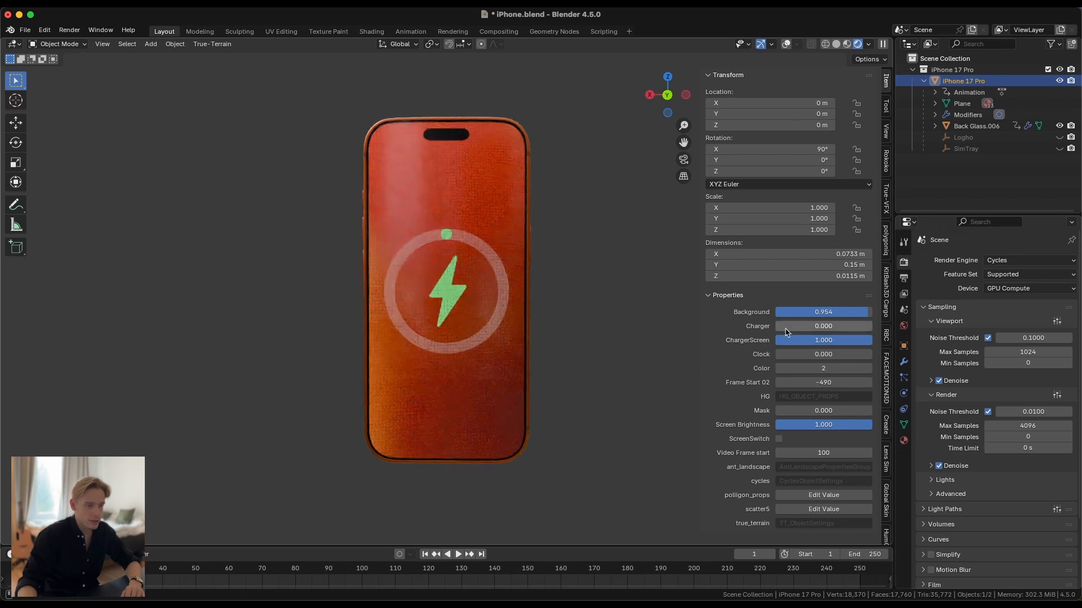
mouse_move(790, 327)
mouse_down()
mouse_move(829, 327)
mouse_move(776, 327)
mouse_up()
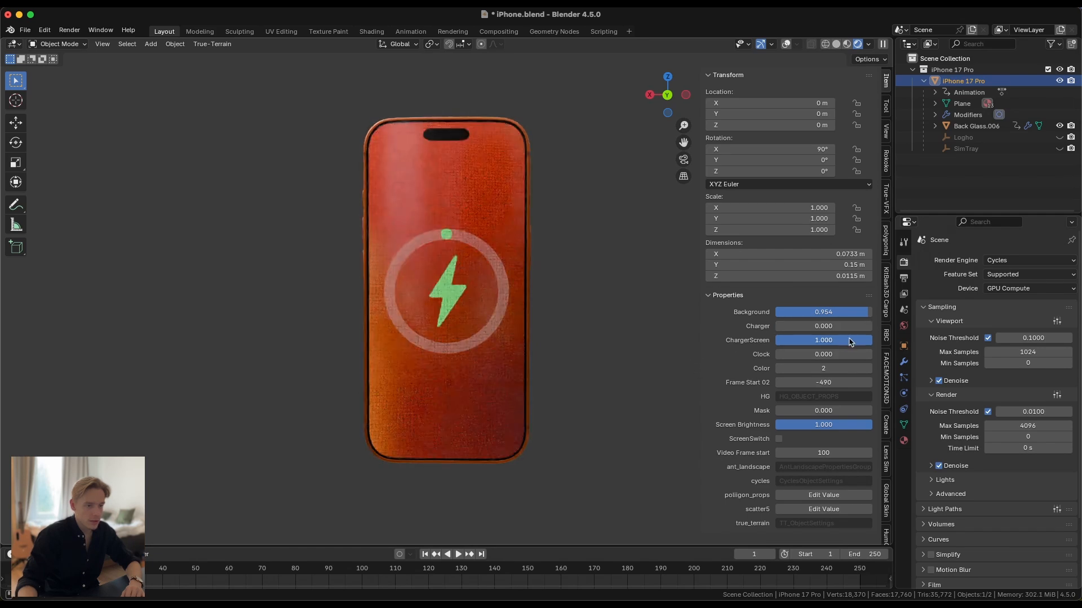
drag(850, 340, 775, 340)
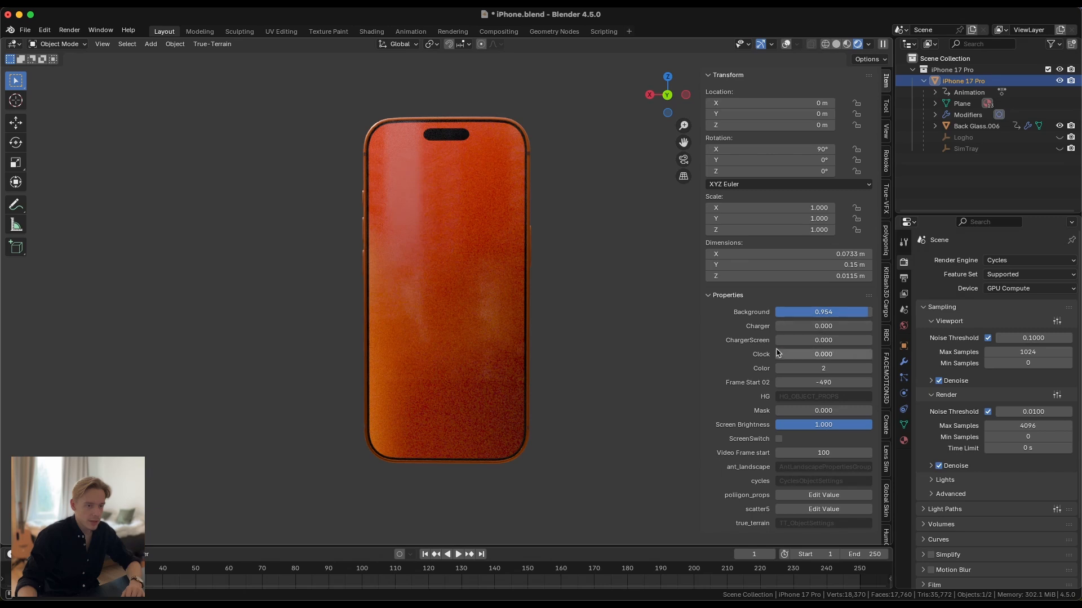
drag(795, 355, 870, 354)
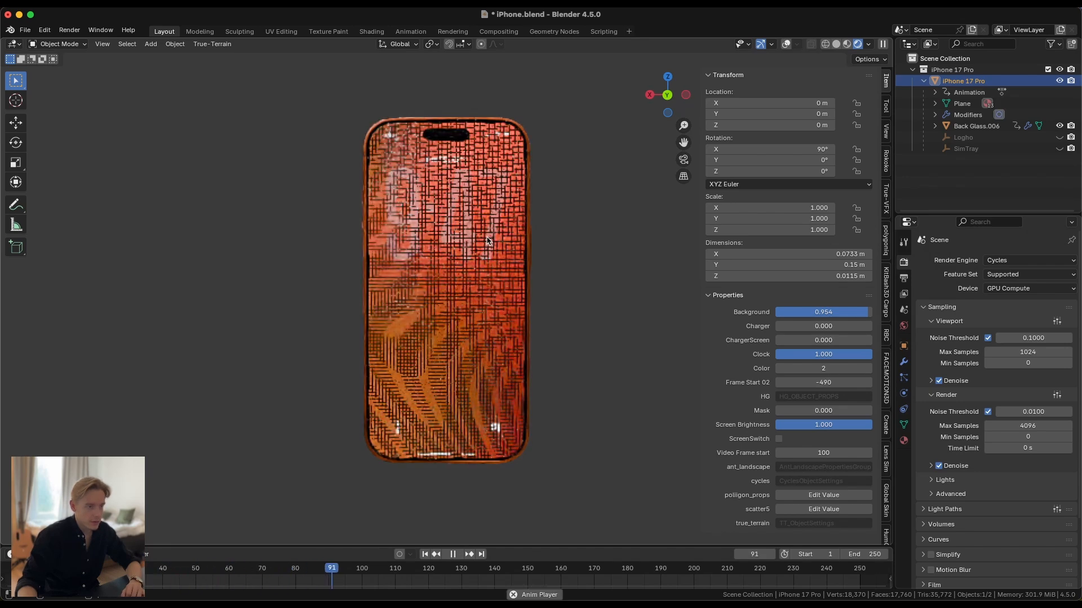
Step: Stop the animation playback and set the phone's Video Frame start to 0
key(space)
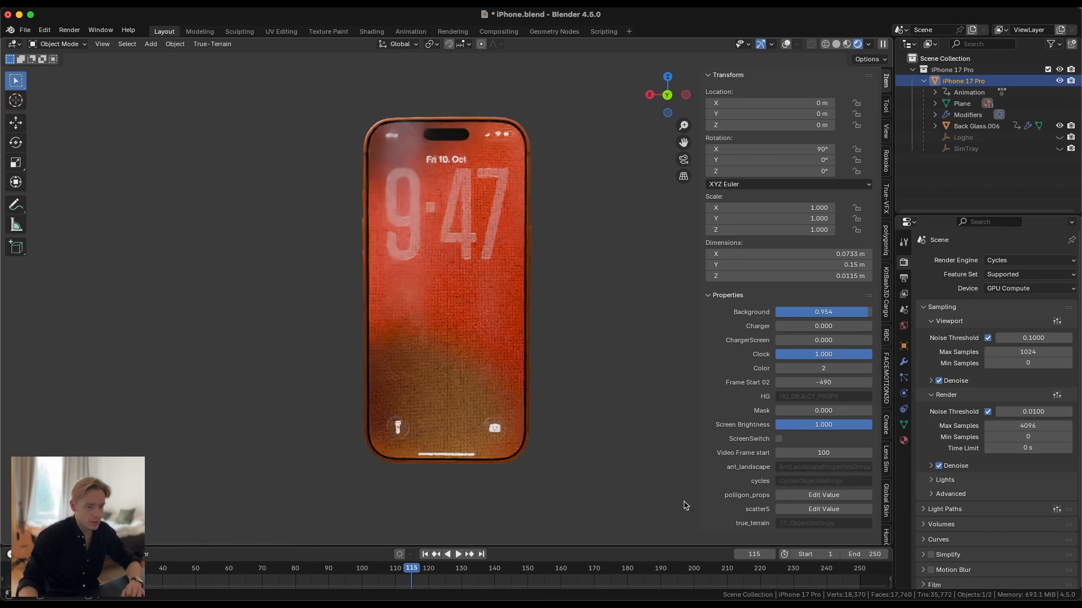
scroll(820, 573, down, 2)
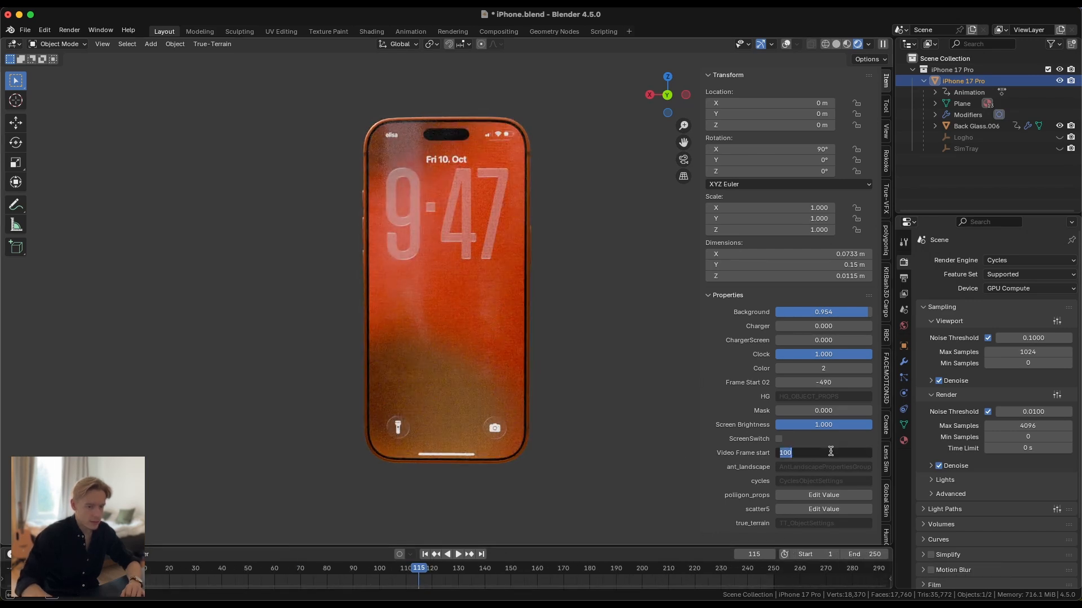
text(0)
key(Return)
Step: Play the animation and scrub around frames 227 to 238 to examine when the lock screen slides away
key(space)
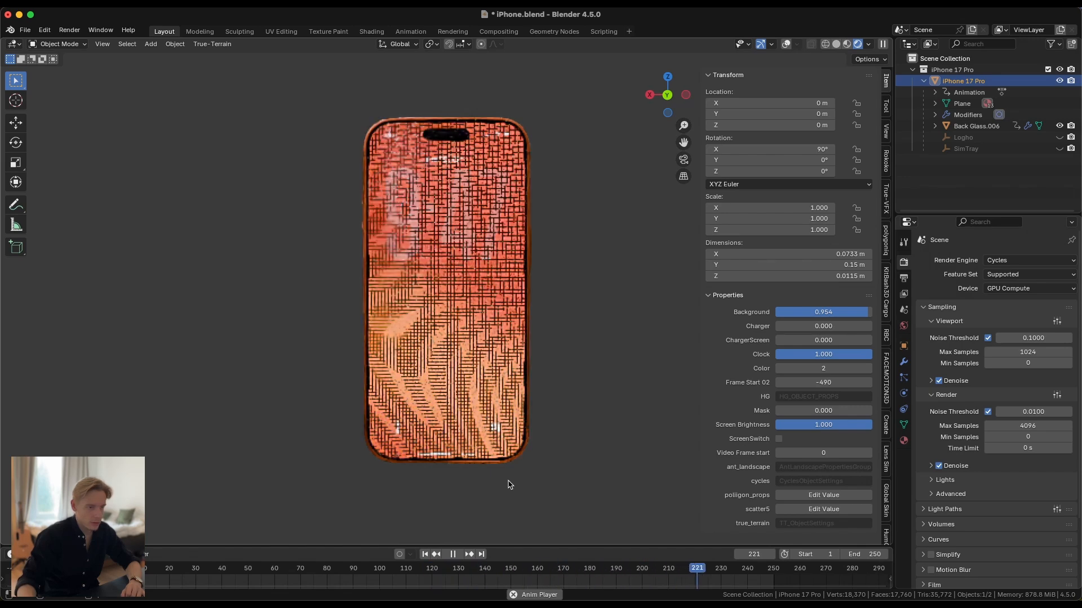
key(space)
click(864, 556)
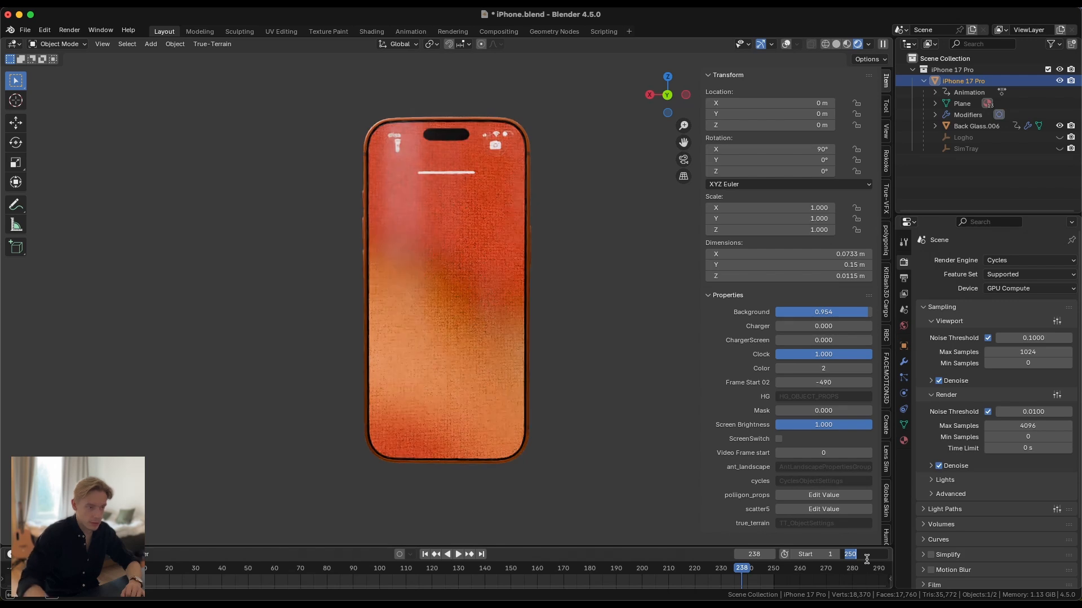
drag(745, 570, 716, 571)
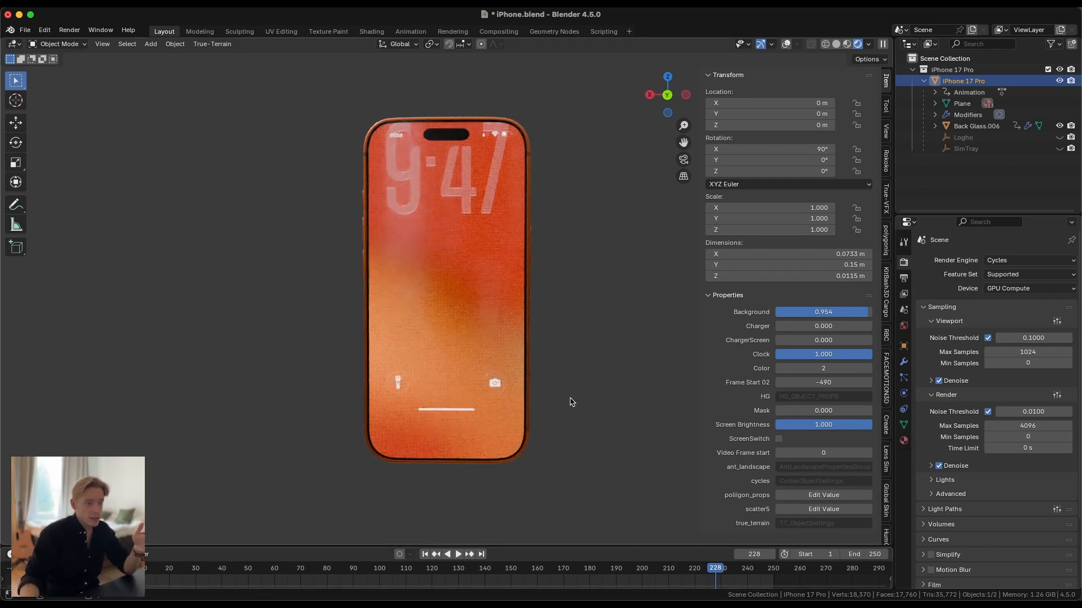
drag(695, 570, 713, 572)
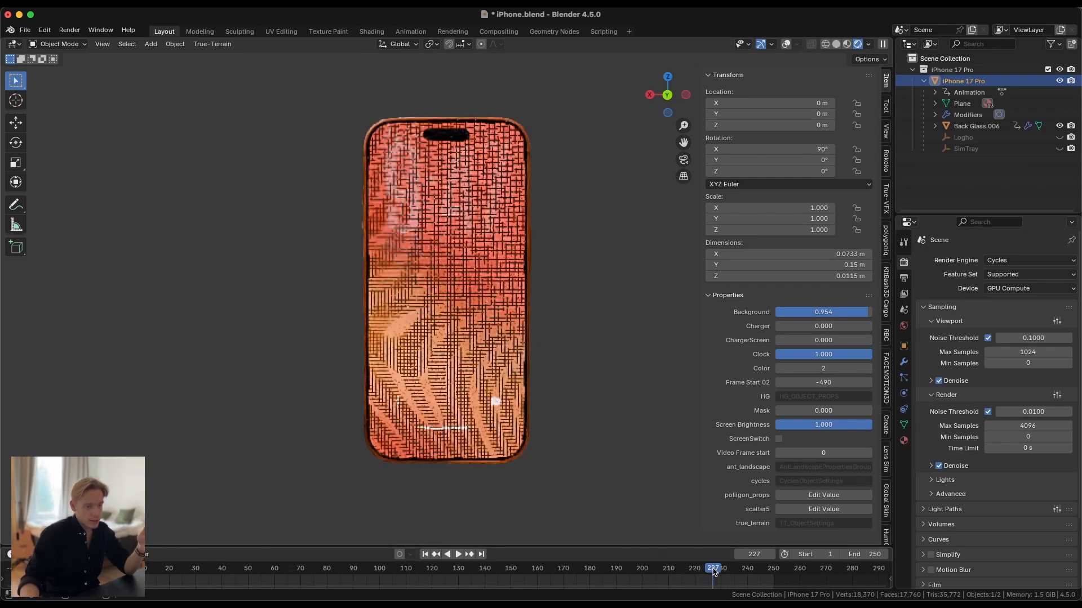
Step: Set Video Frame start to 100 and scrub back to frame 187 to check the screen animation
click(820, 453)
text(100)
key(Return)
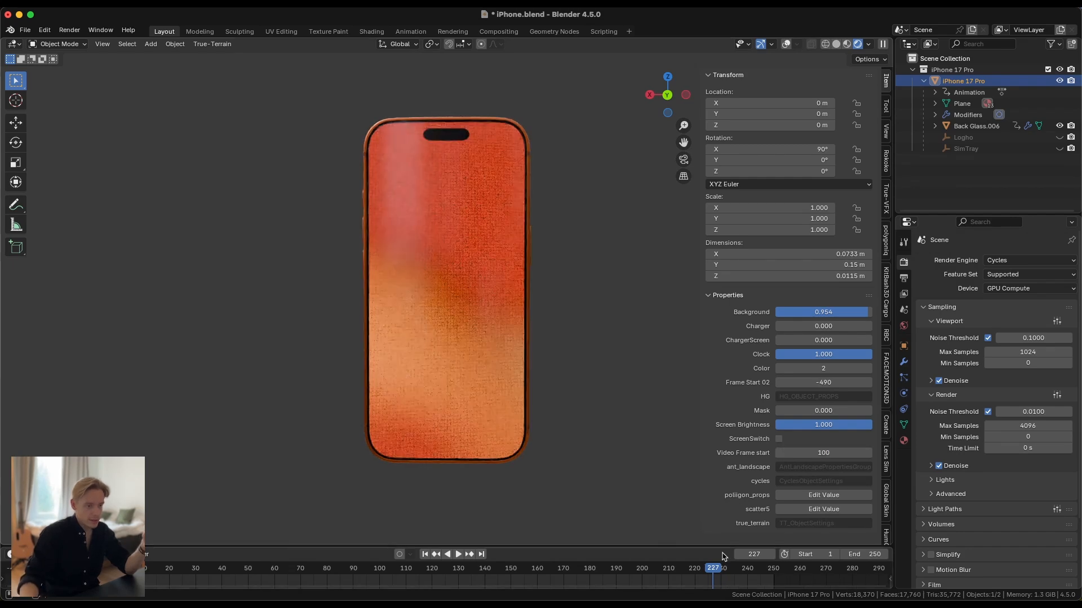
drag(716, 571, 624, 570)
Step: Set Video Frame start to -100 and move the playhead to frame 162
click(819, 453)
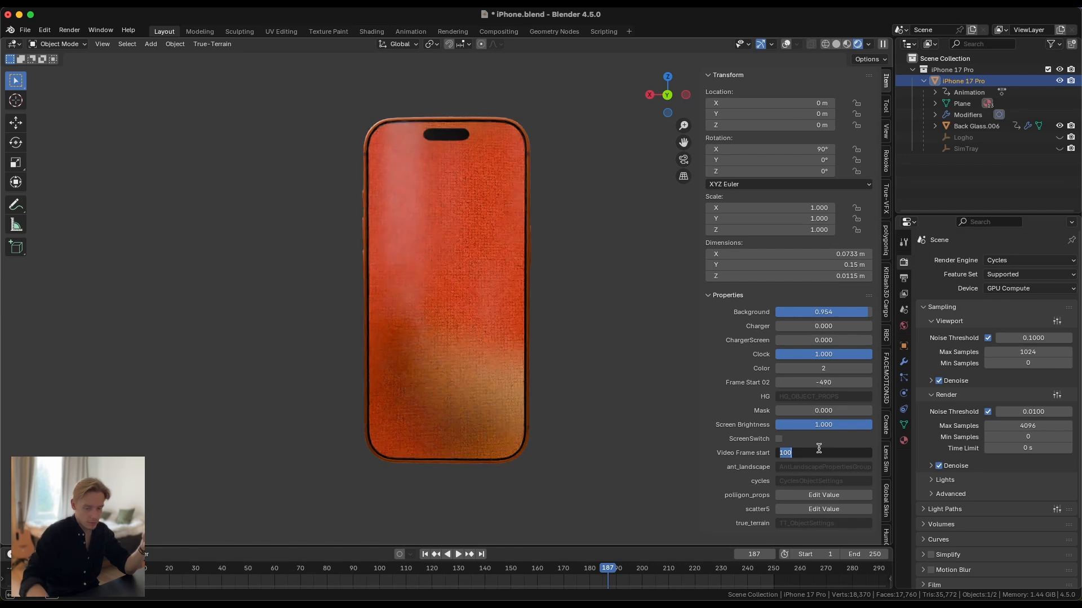
text(-100)
key(Return)
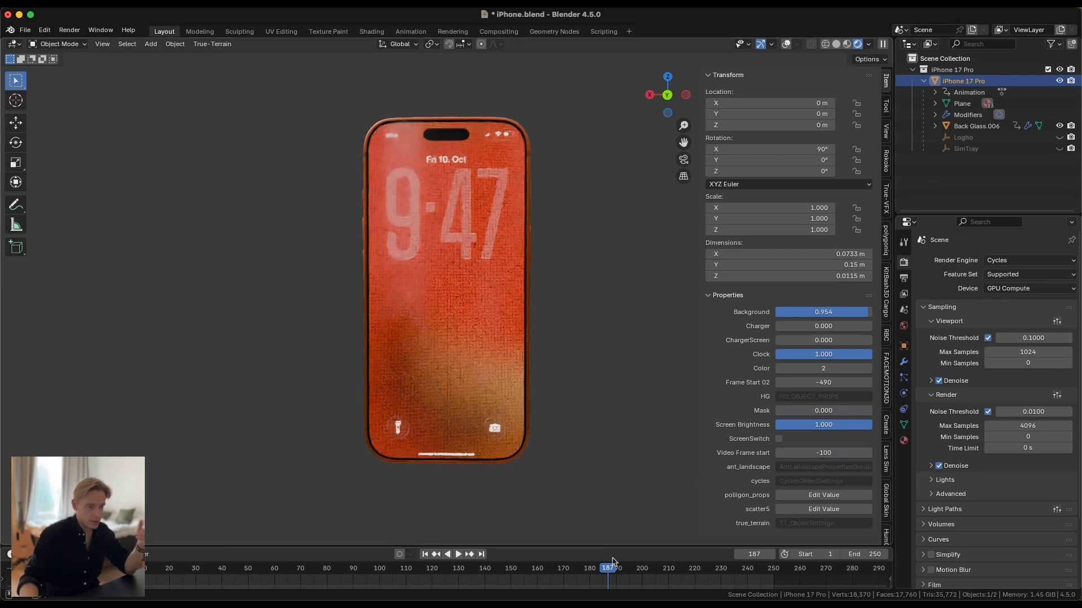
click(542, 569)
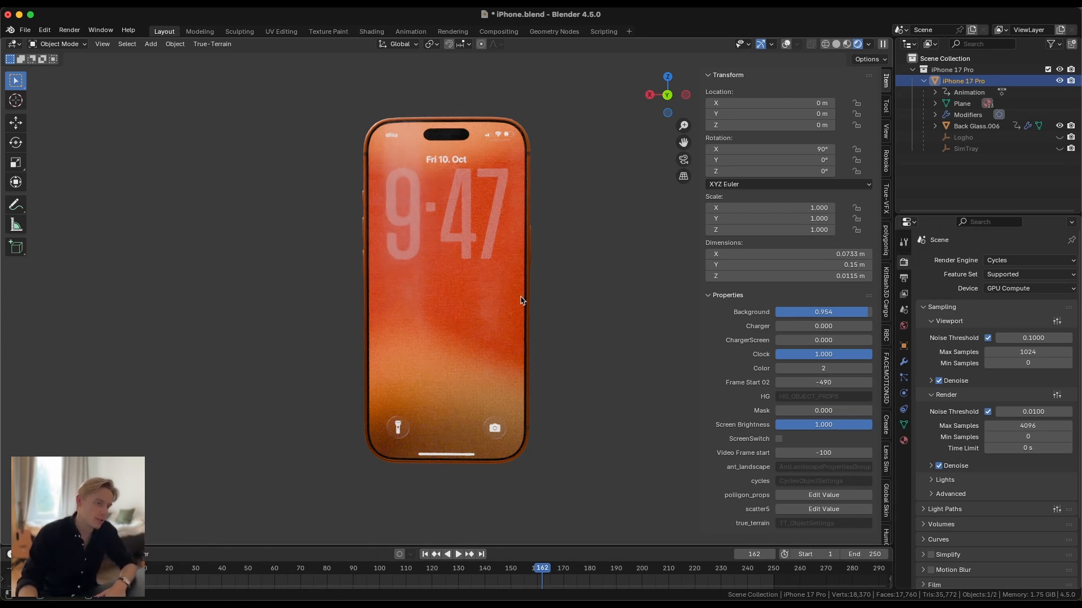
Step: Try the phone's body finishes by setting its Color property to 1 and 3
key(n)
key(n)
middle_drag(609, 286, 489, 282)
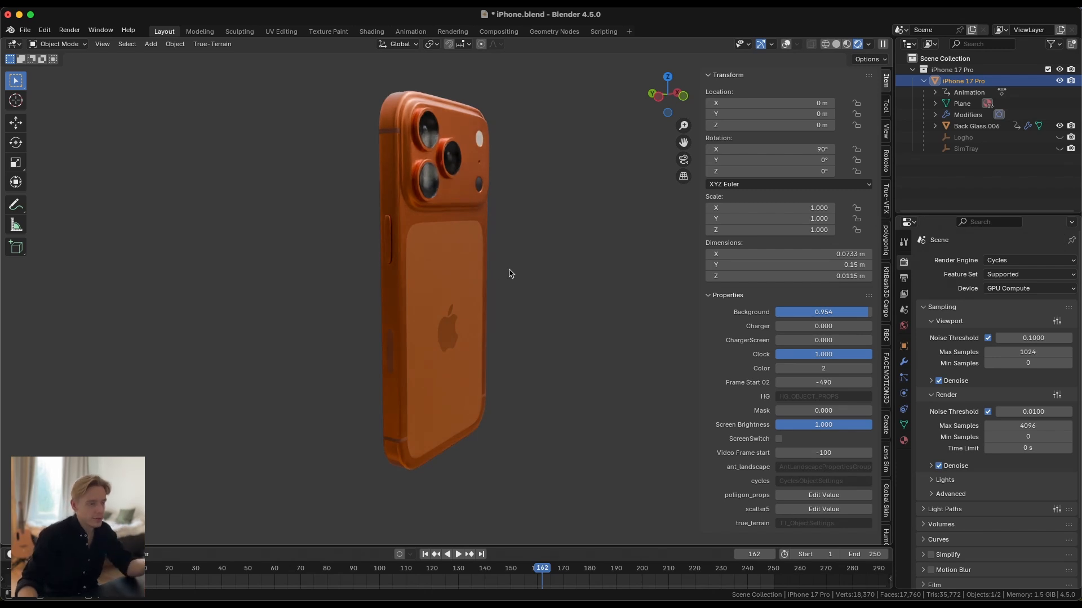
middle_drag(523, 284, 511, 282)
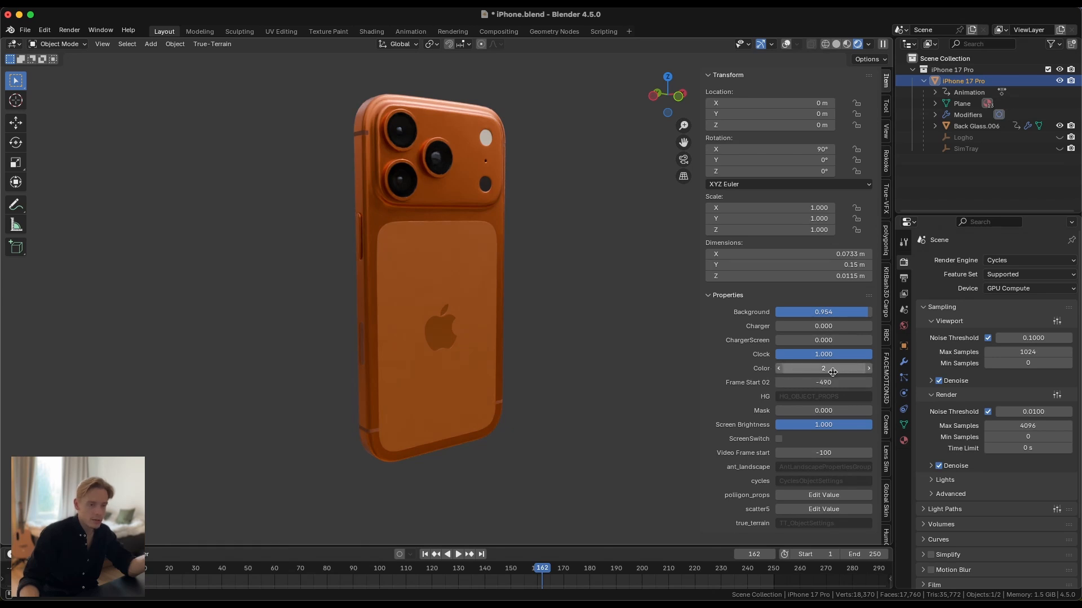
click(778, 369)
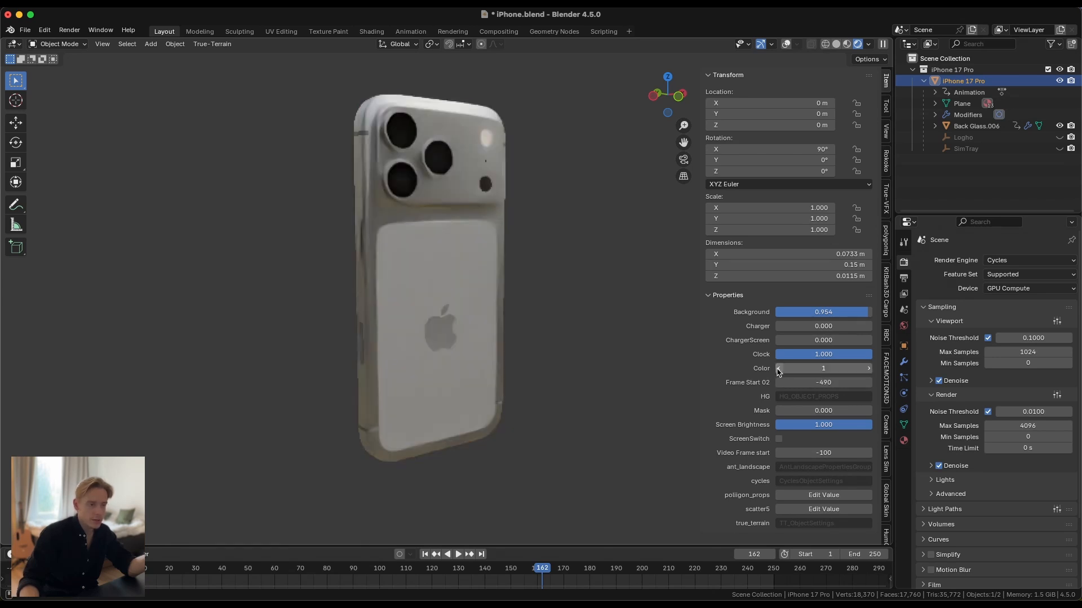
click(870, 369)
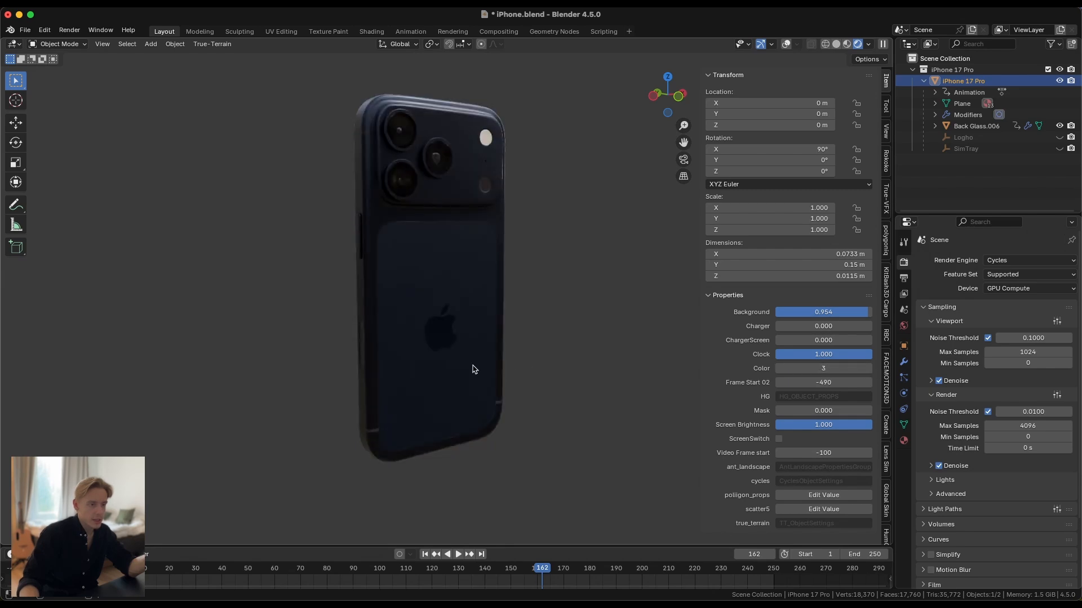
middle_drag(476, 370, 396, 360)
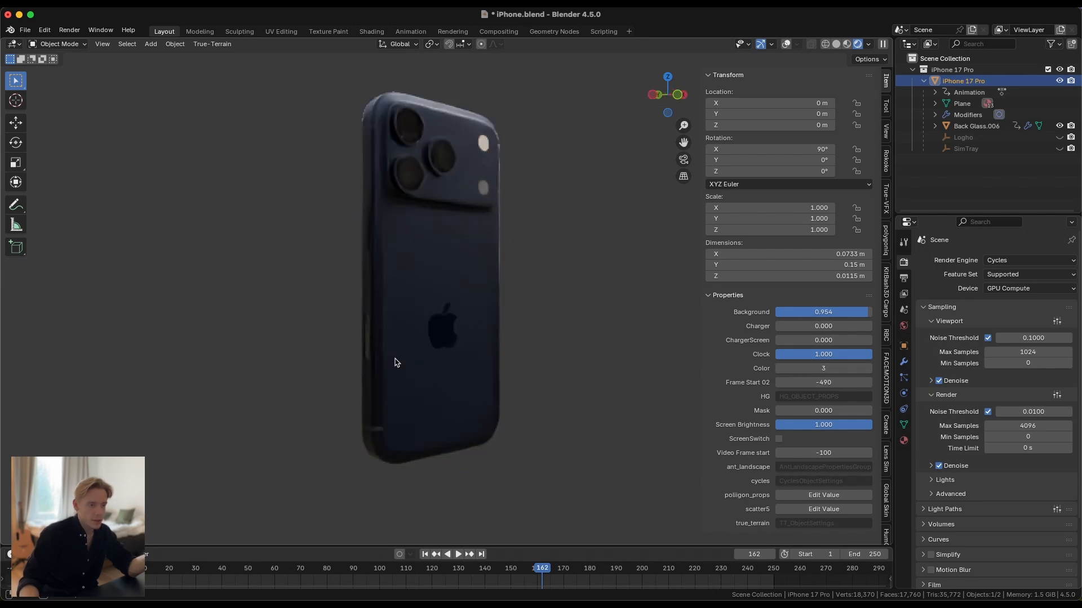
Step: Cycle the Color property through 1 and 3 once more and return it to the orange finish, 2
click(780, 368)
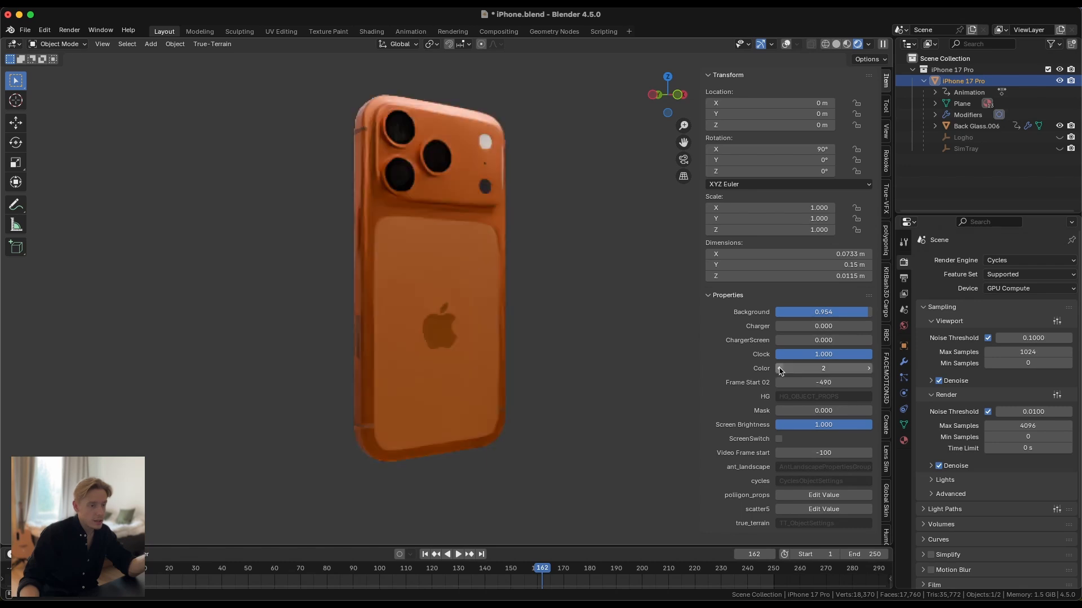
click(780, 368)
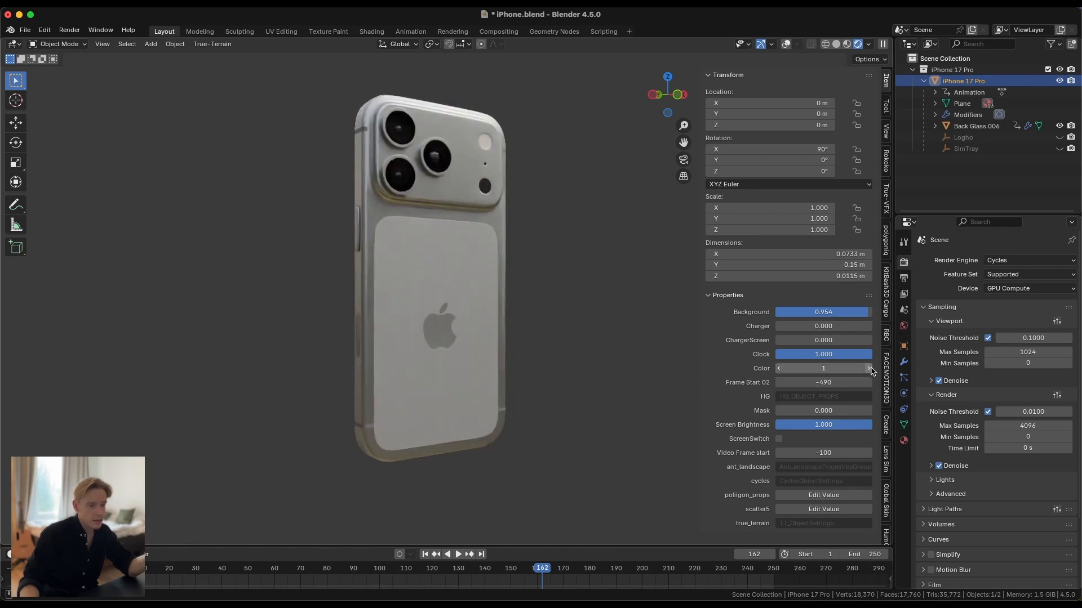
click(870, 369)
click(870, 369)
click(780, 369)
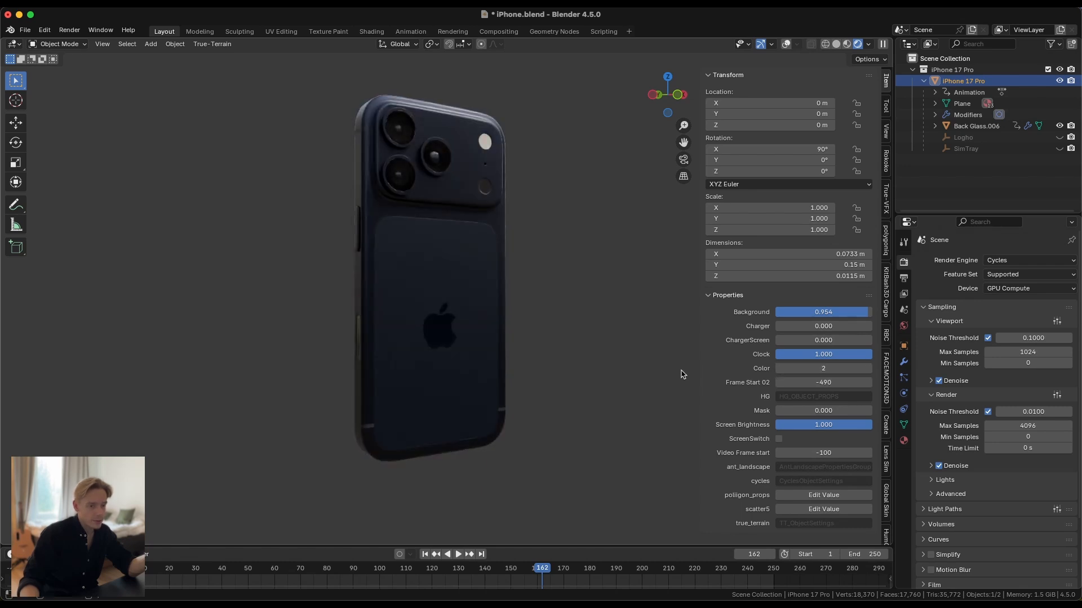
Step: Split the 3D viewport vertically, make the new area a wide Shader Editor, and hide the object properties
middle_drag(493, 358, 643, 358)
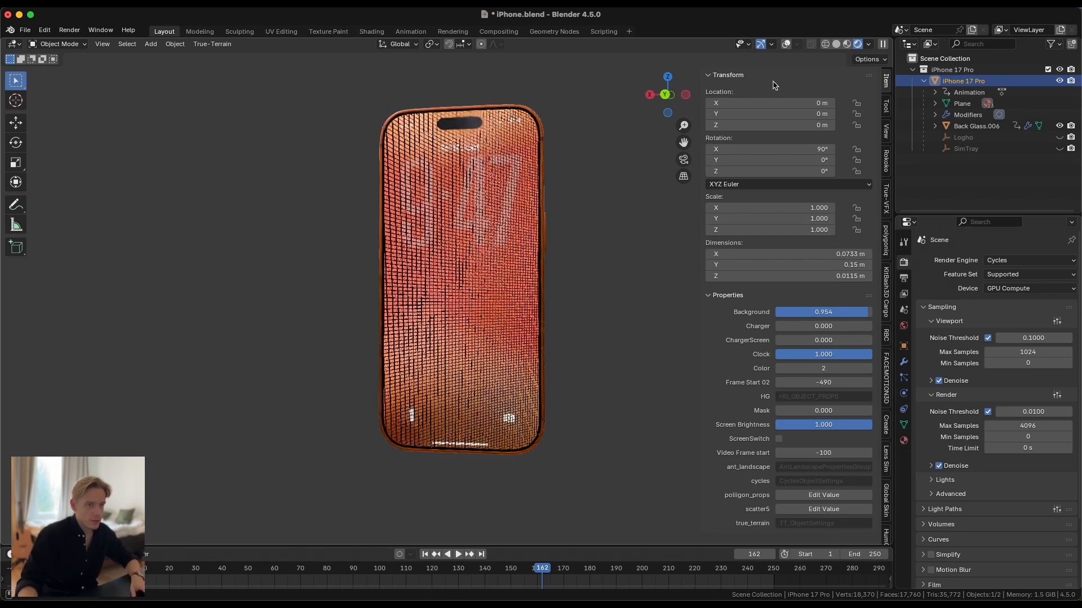
key(n)
drag(889, 41, 526, 64)
click(539, 44)
click(563, 140)
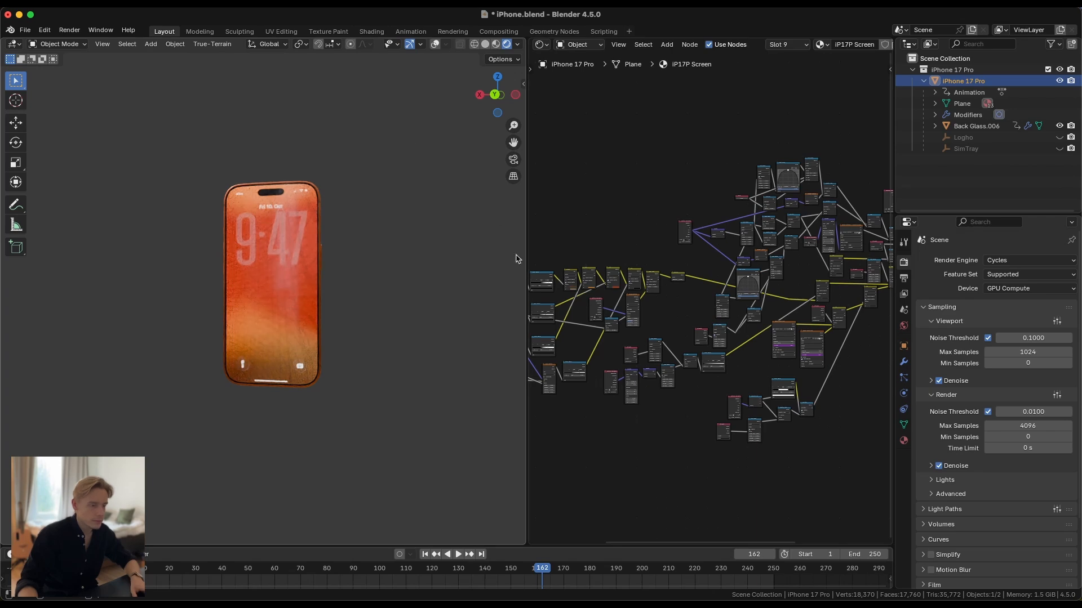
drag(530, 242, 375, 243)
scroll(276, 292, up, 3)
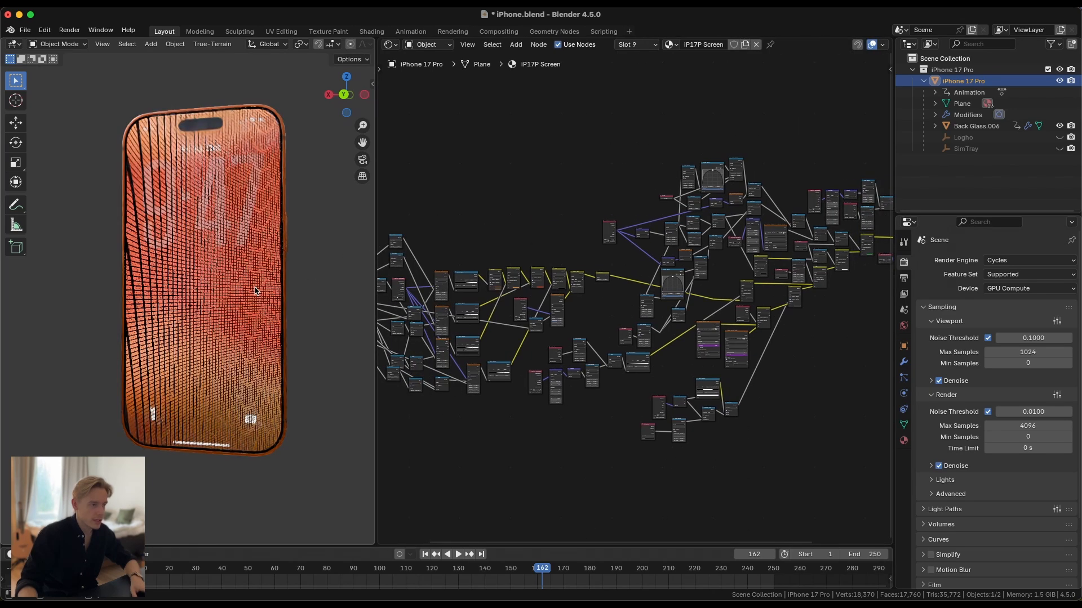
Step: Select the nodes across the whole iP17P Screen material tree, leaving out the final output node
scroll(593, 245, down, 1)
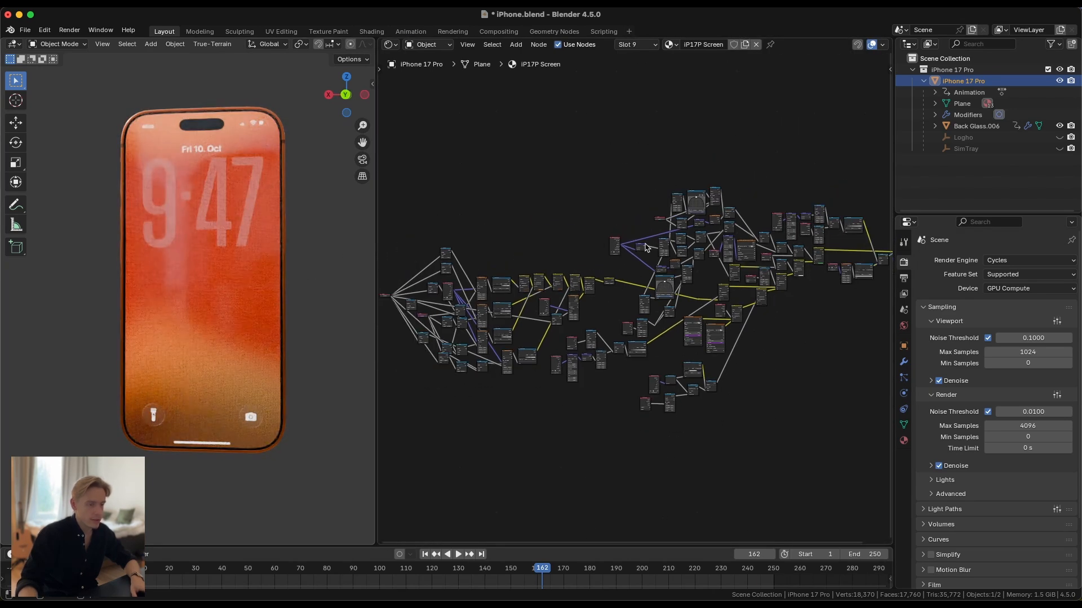
scroll(645, 248, down, 1)
drag(424, 159, 838, 464)
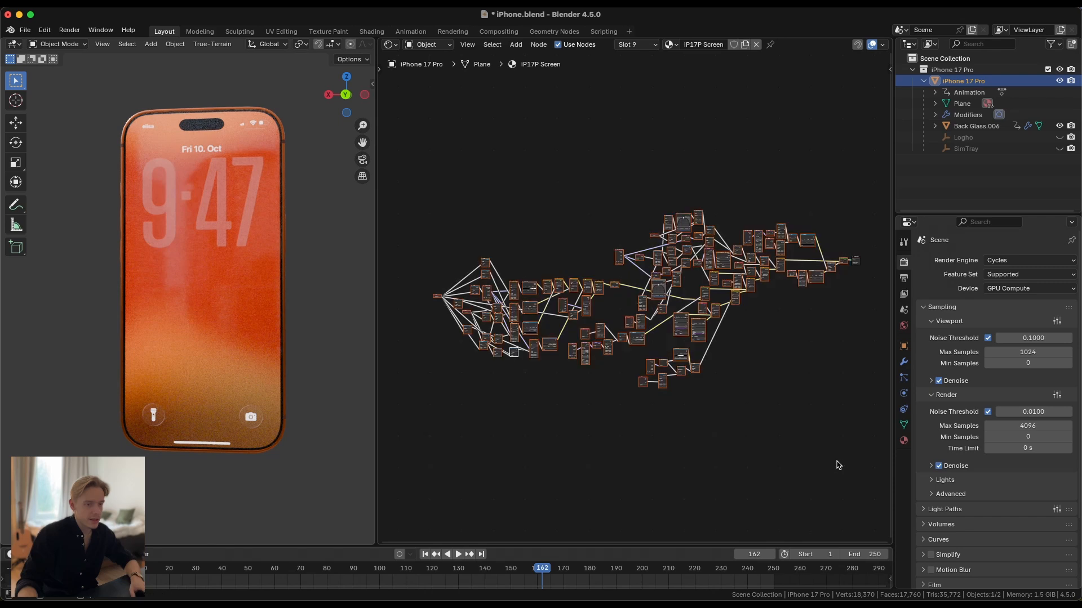
Step: Select the cluster of nodes that builds the orange gradient wallpaper and preview the cluster's final node on the phone's screen
click(836, 461)
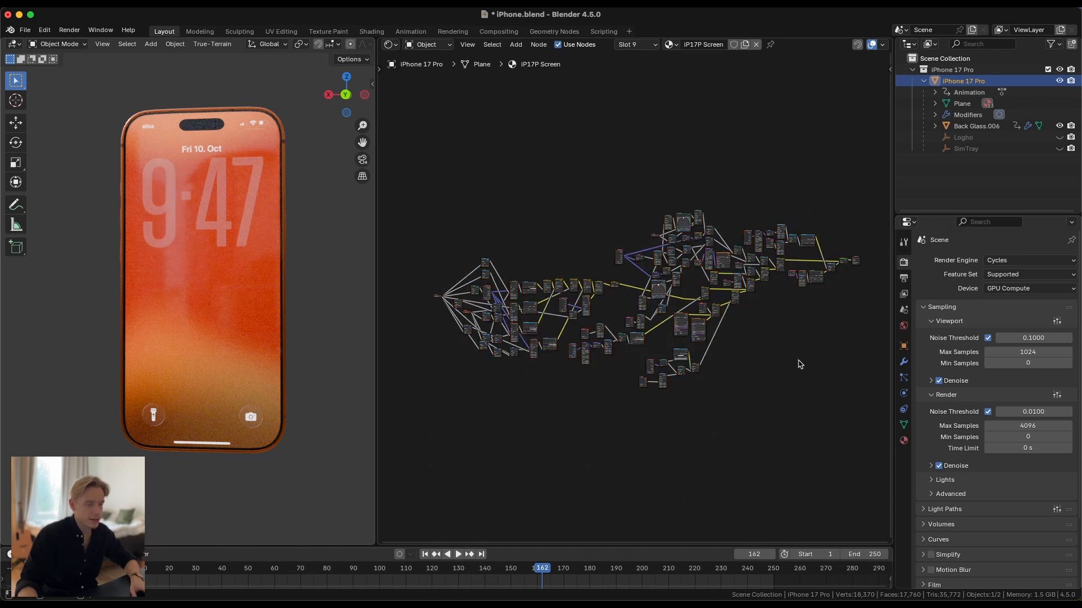
scroll(800, 363, up, 3)
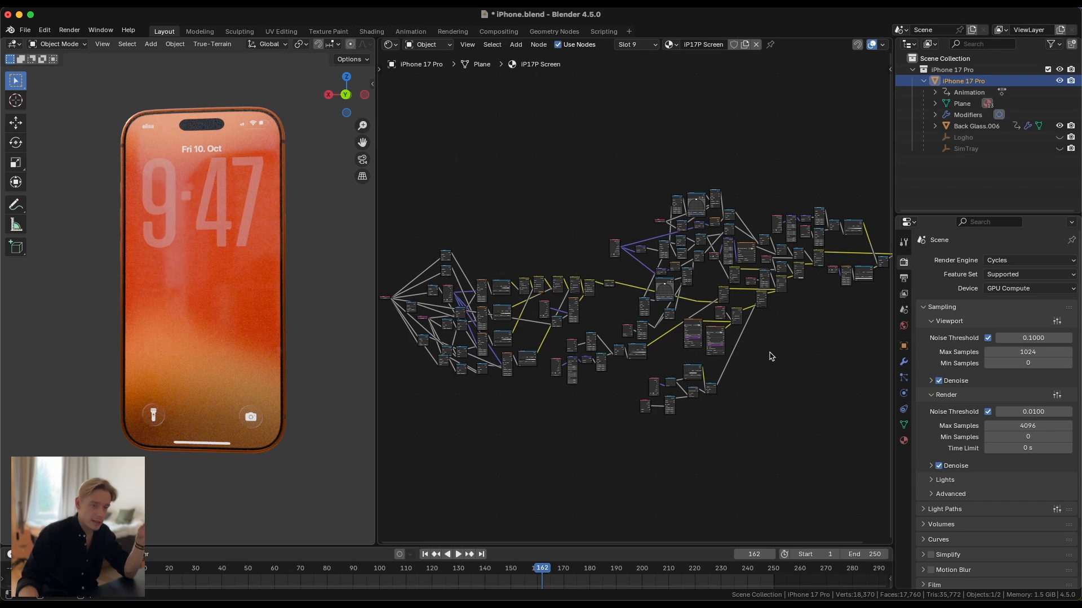
scroll(600, 363, up, 4)
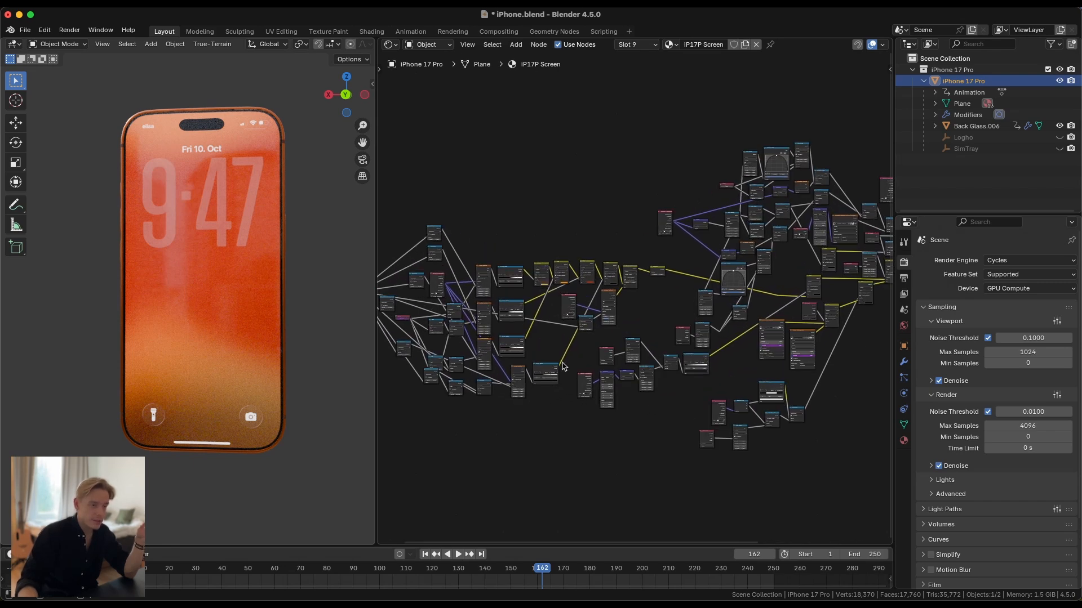
drag(397, 231, 712, 319)
scroll(709, 294, up, 2)
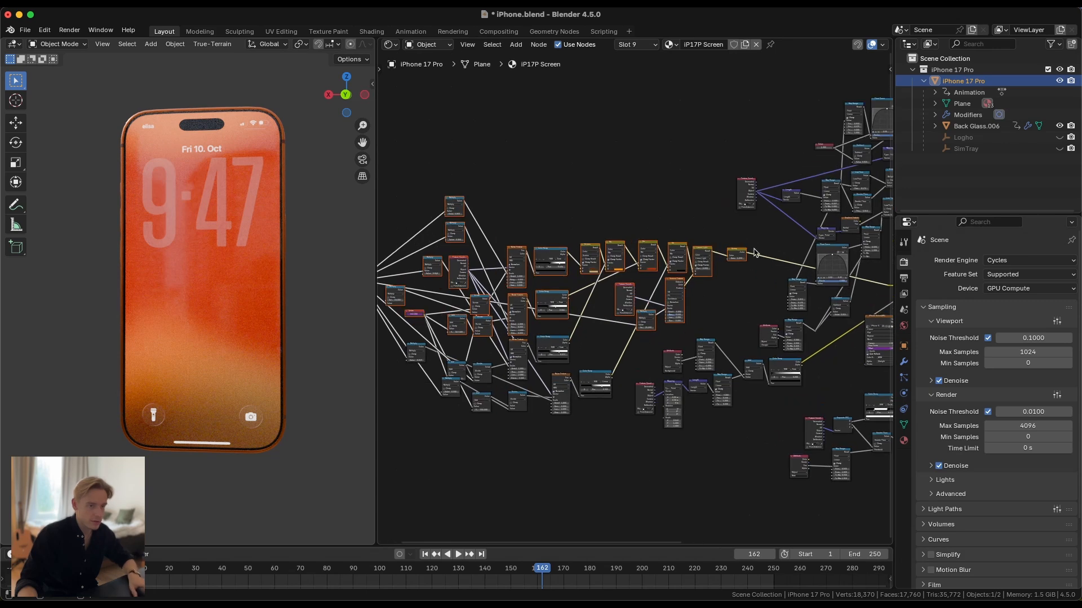
click(743, 254)
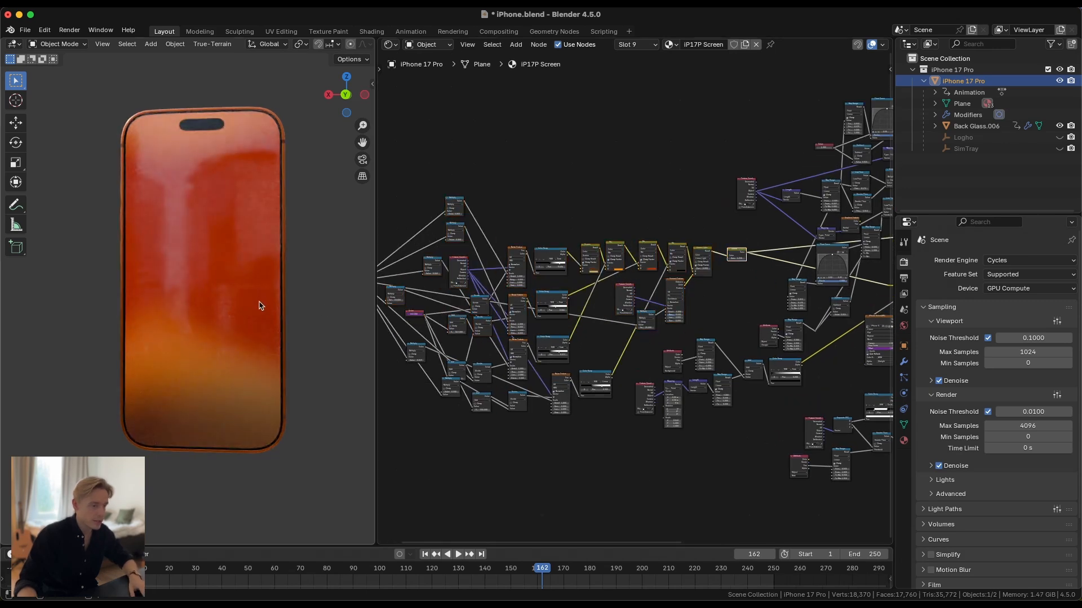
Step: Play the animation from frame 29 to watch the gradient wallpaper move, and stop the playback
click(189, 572)
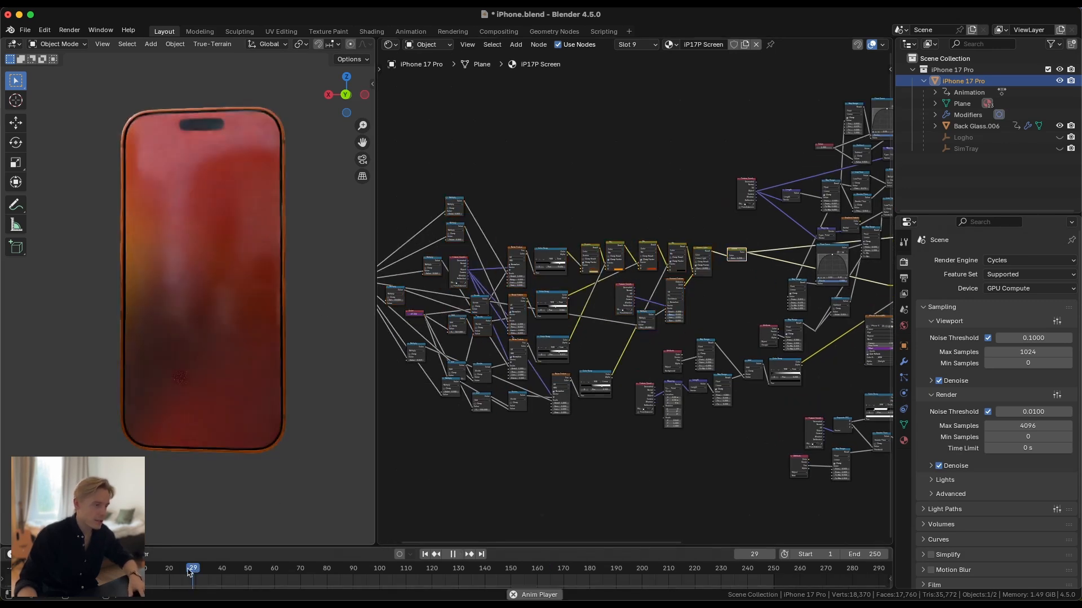
key(space)
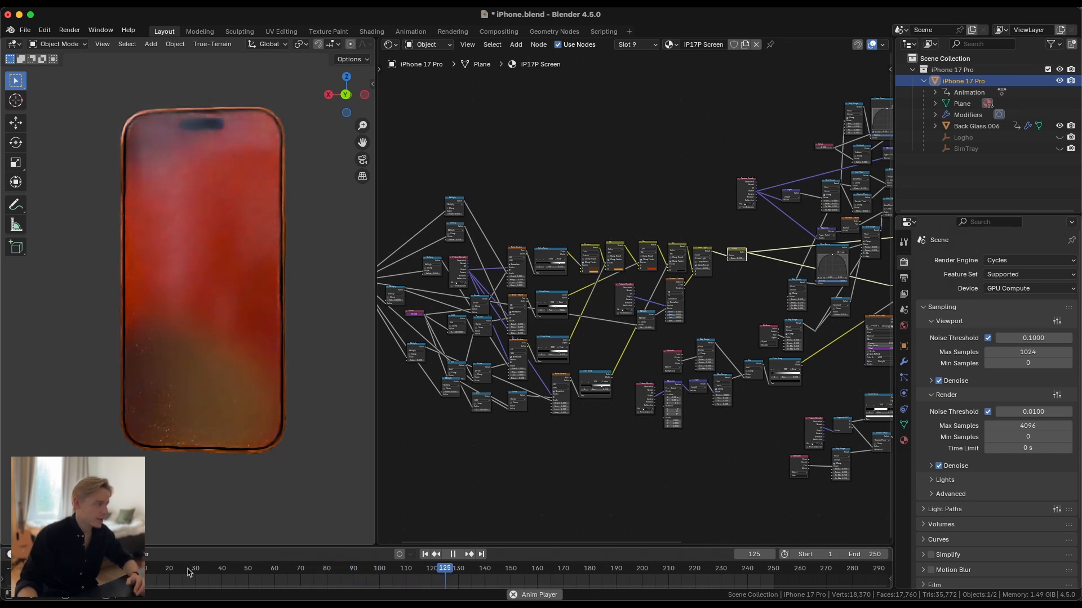
key(space)
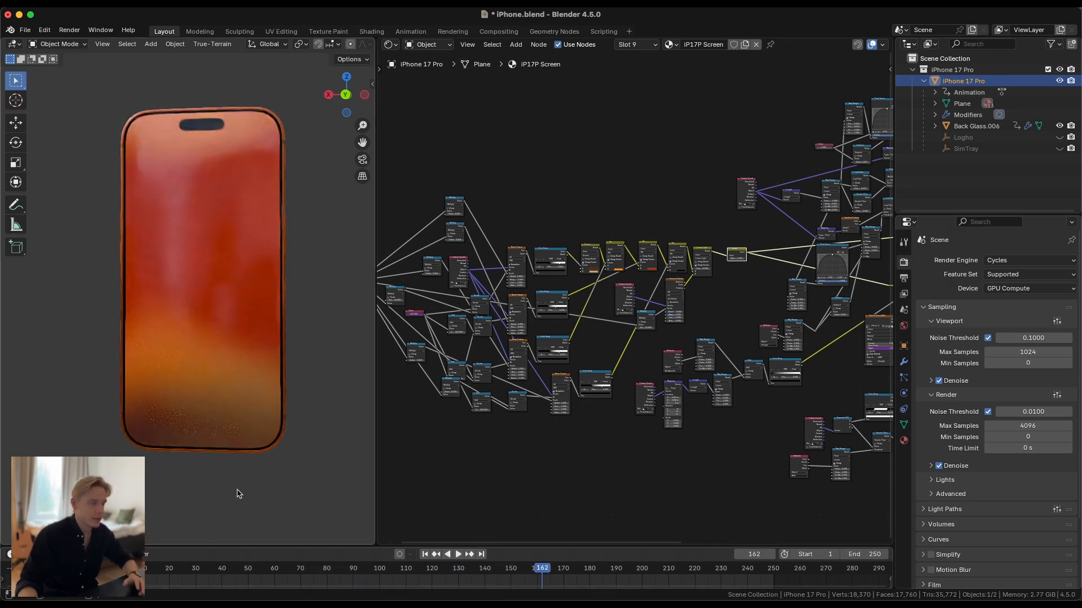
Step: Preview the first iPhone Unlock.MP4 texture node, the one with offset -100, on the phone's screen and view the phone at a slight angle
middle_drag(770, 285, 610, 317)
middle_drag(508, 317, 534, 330)
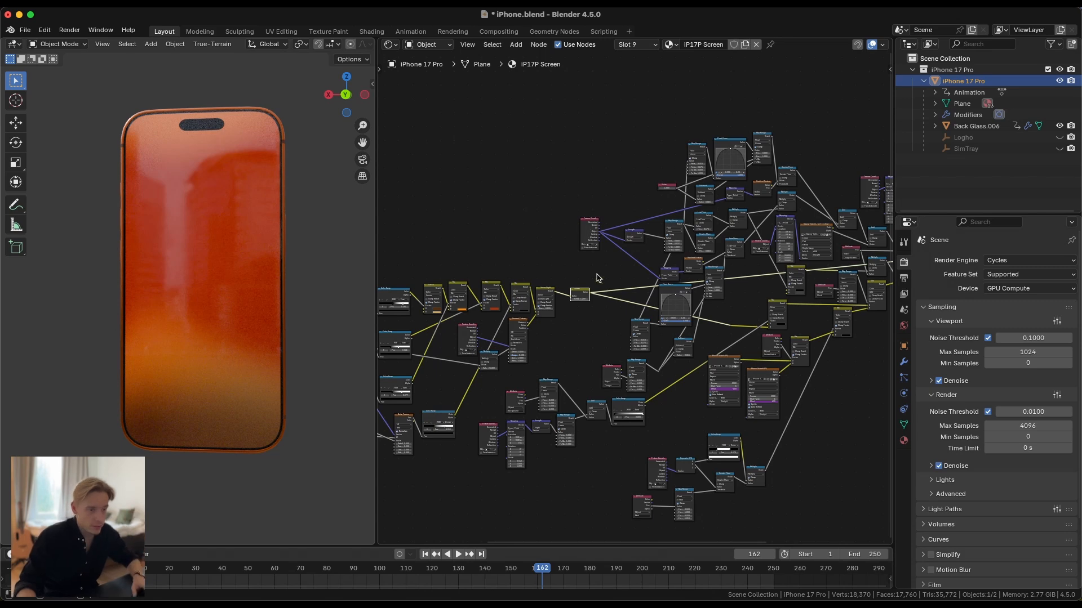
scroll(561, 307, down, 4)
scroll(554, 305, up, 3)
scroll(627, 297, up, 3)
middle_drag(592, 310, 521, 306)
scroll(582, 310, up, 4)
scroll(532, 285, down, 3)
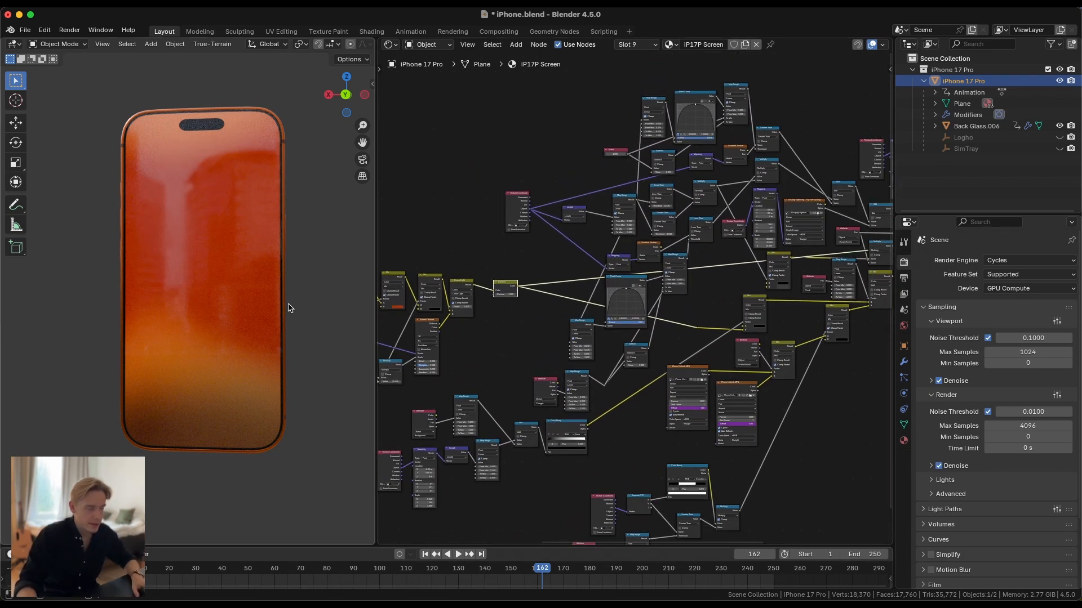
middle_drag(723, 268, 633, 227)
scroll(638, 309, up, 8)
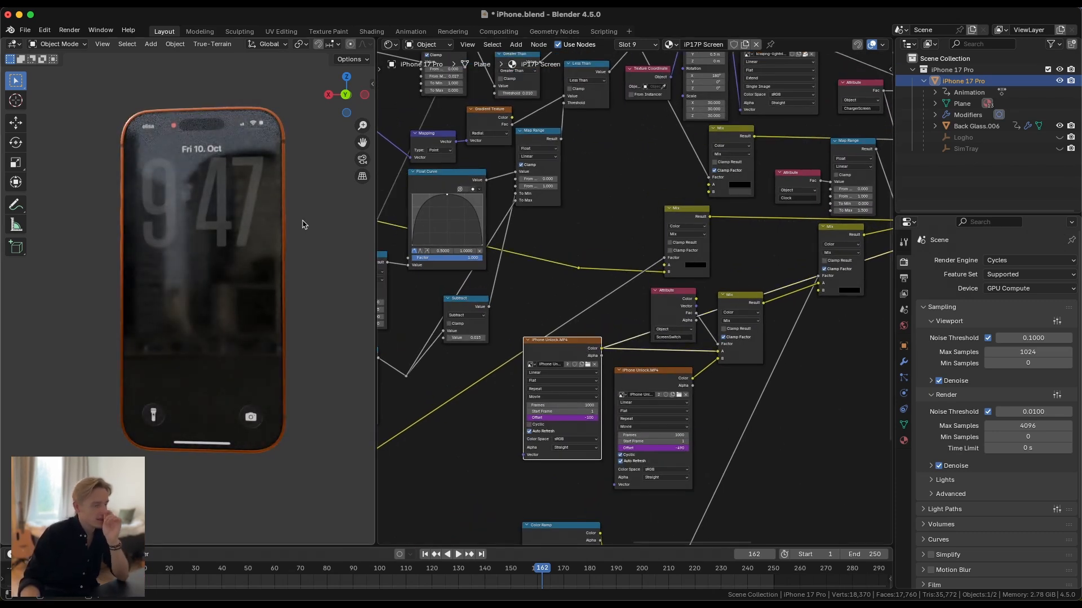
middle_drag(302, 254, 234, 274)
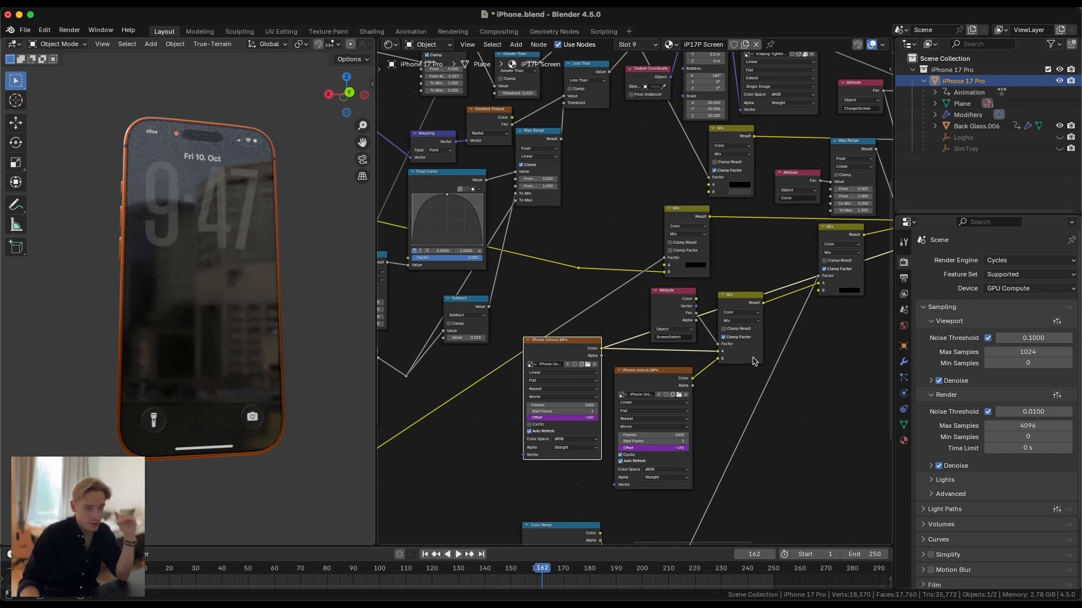
Step: Preview the second iPhone Unlock.MP4 texture node, the one with offset -490, and toggle the phone's ScreenSwitch property on and back off
middle_drag(630, 352, 555, 364)
scroll(584, 374, up, 2)
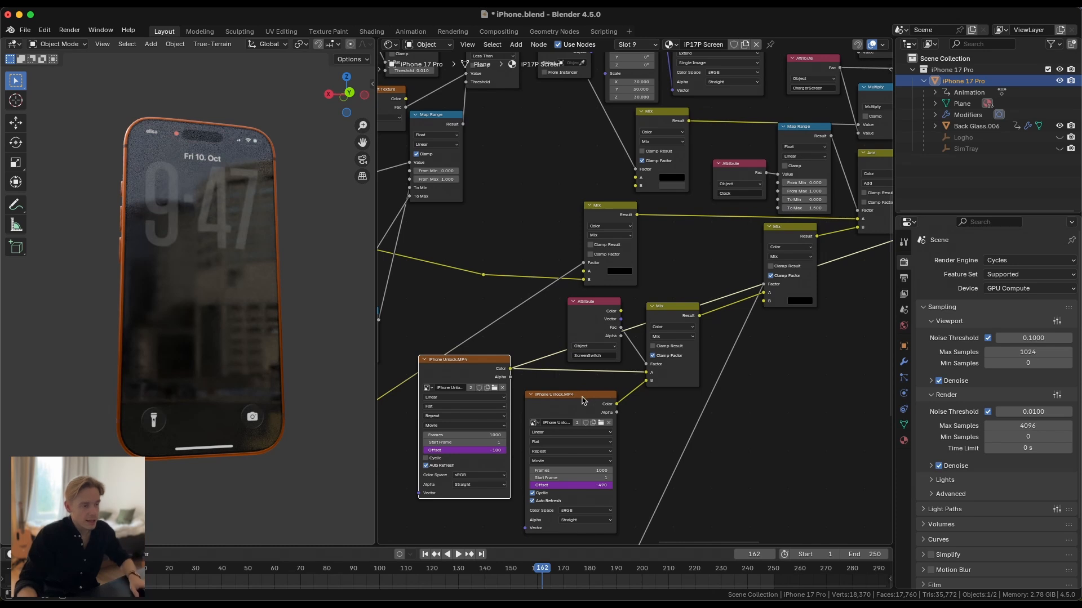
click(583, 400)
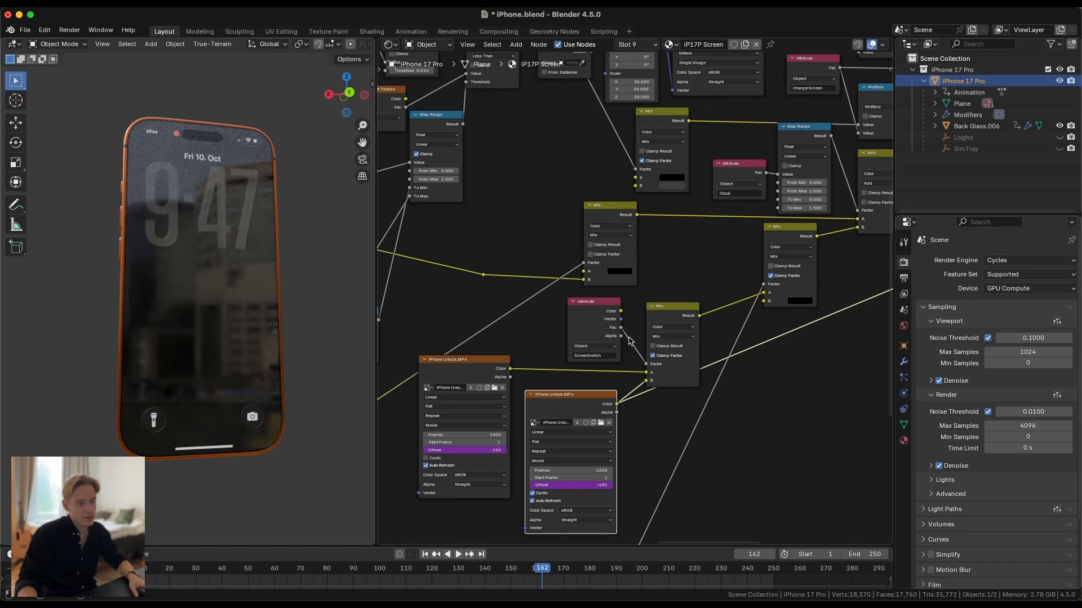
key(n)
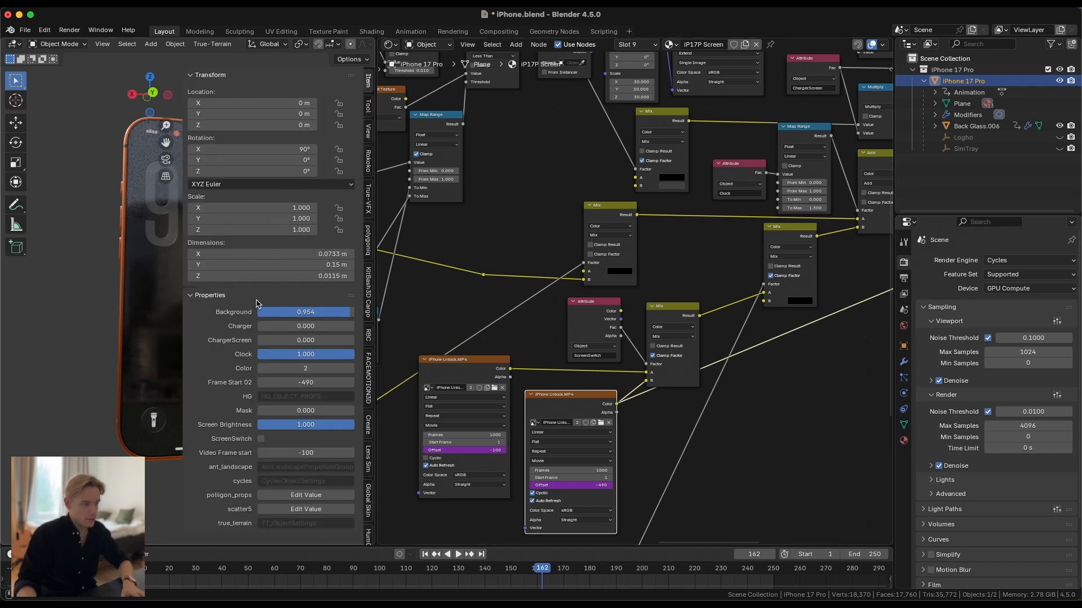
click(261, 439)
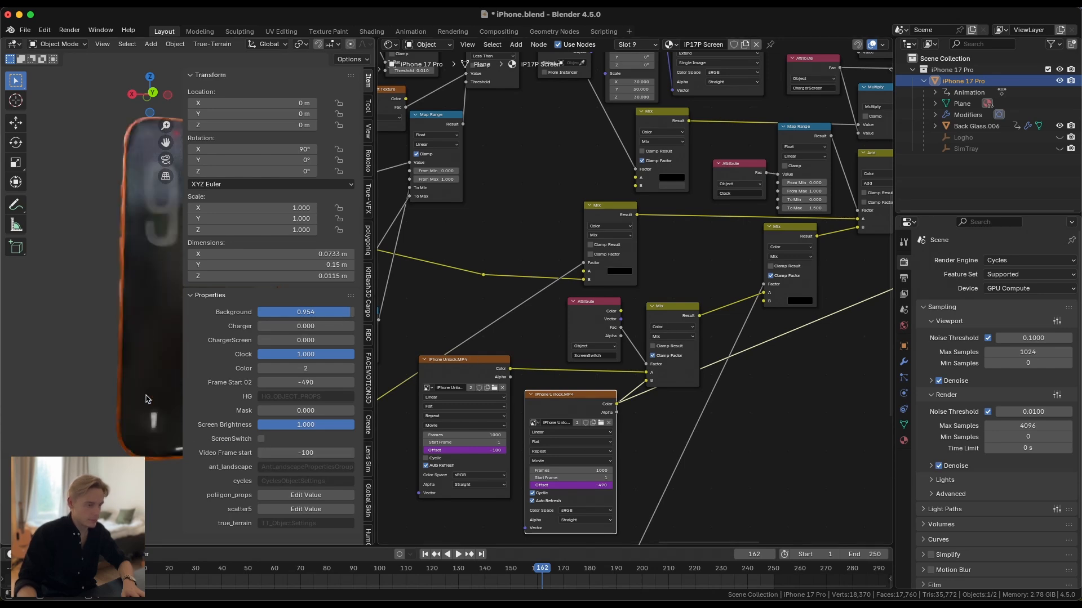
key(n)
Step: Preview the Add node that follows the Clock Map Range, and then the Clock Attribute node itself, on the phone's screen
scroll(746, 335, down, 2)
scroll(746, 335, up, 5)
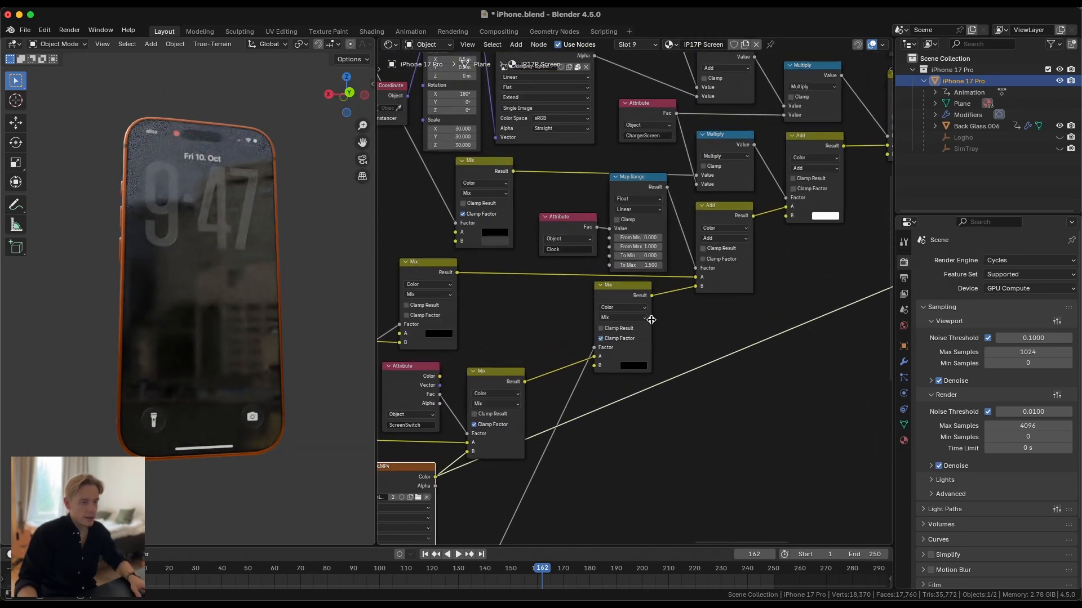
drag(495, 249, 479, 251)
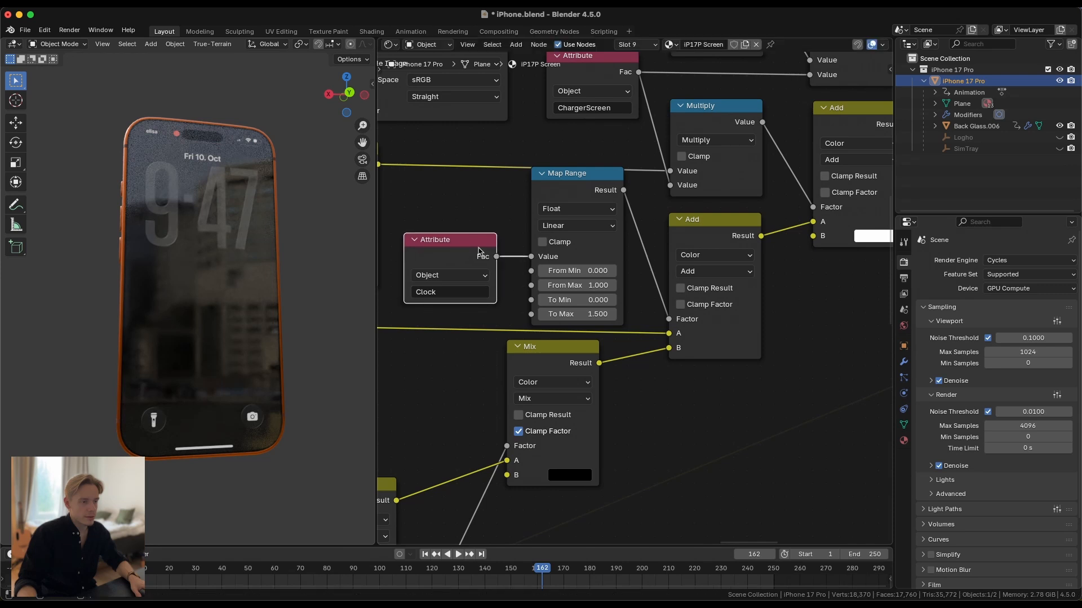
click(573, 190)
click(454, 238)
drag(451, 248, 452, 245)
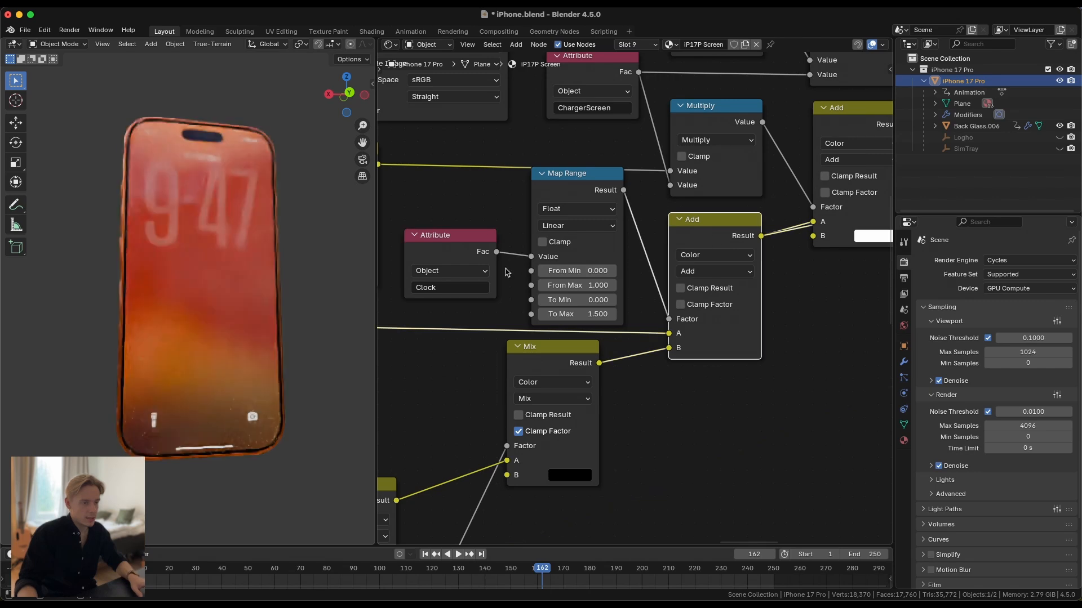
ctrl+shift+click(445, 255)
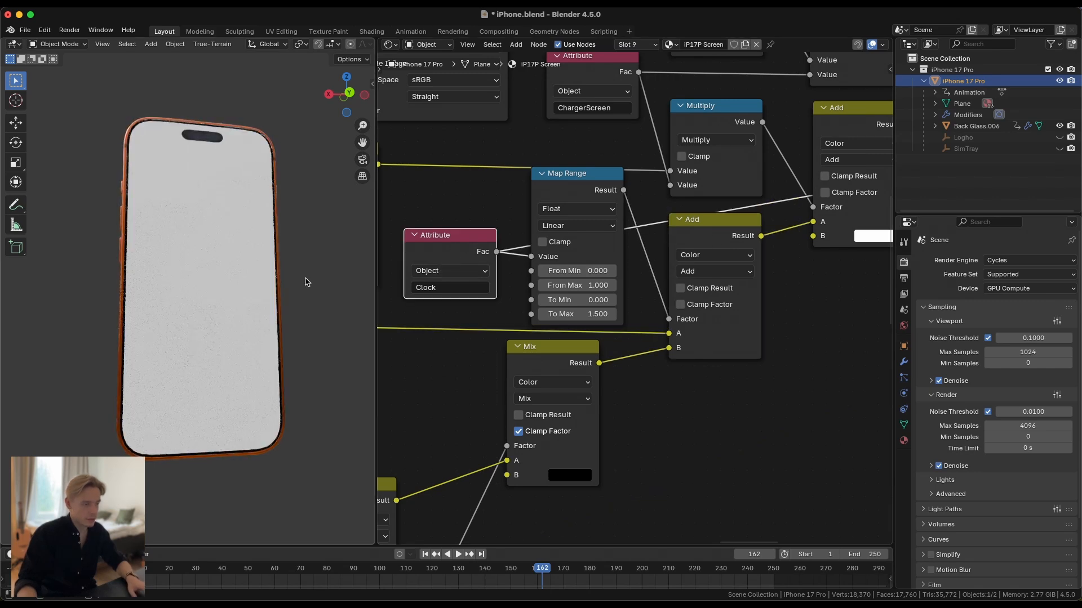
Step: Widen the 3D viewport to show the whole phone, hide the object properties, and preview the clock's Add node again
key(n)
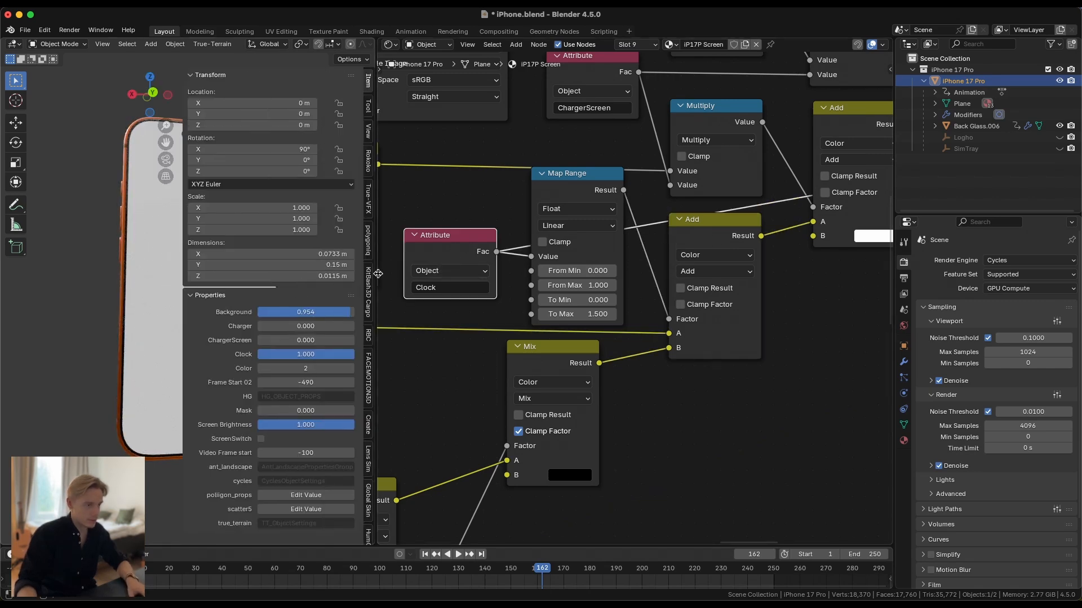
drag(377, 275, 576, 275)
drag(528, 355, 686, 337)
middle_drag(685, 333, 591, 346)
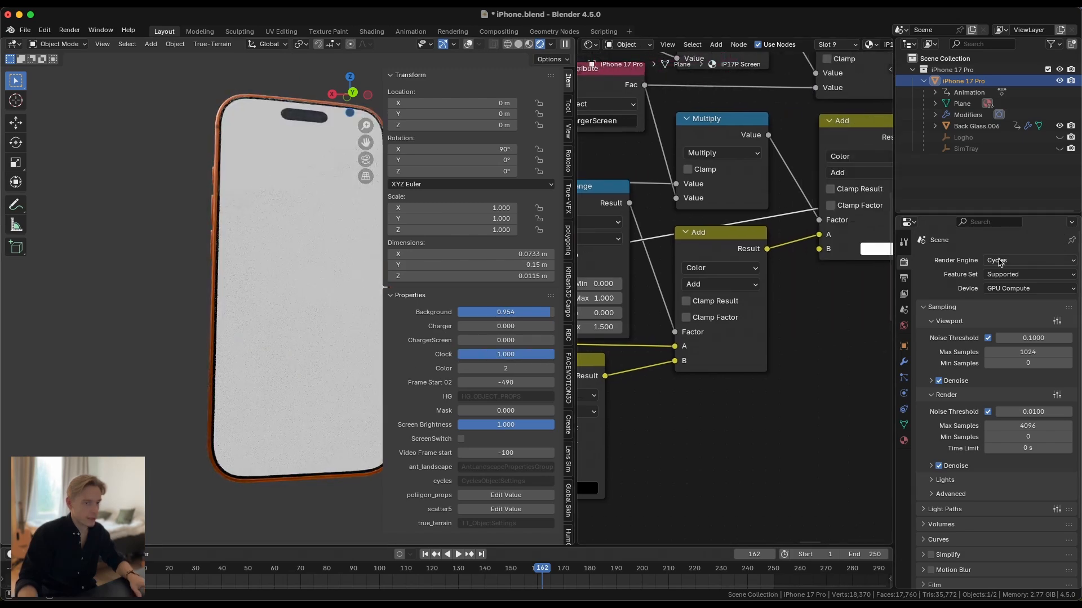
key(n)
scroll(695, 290, down, 2)
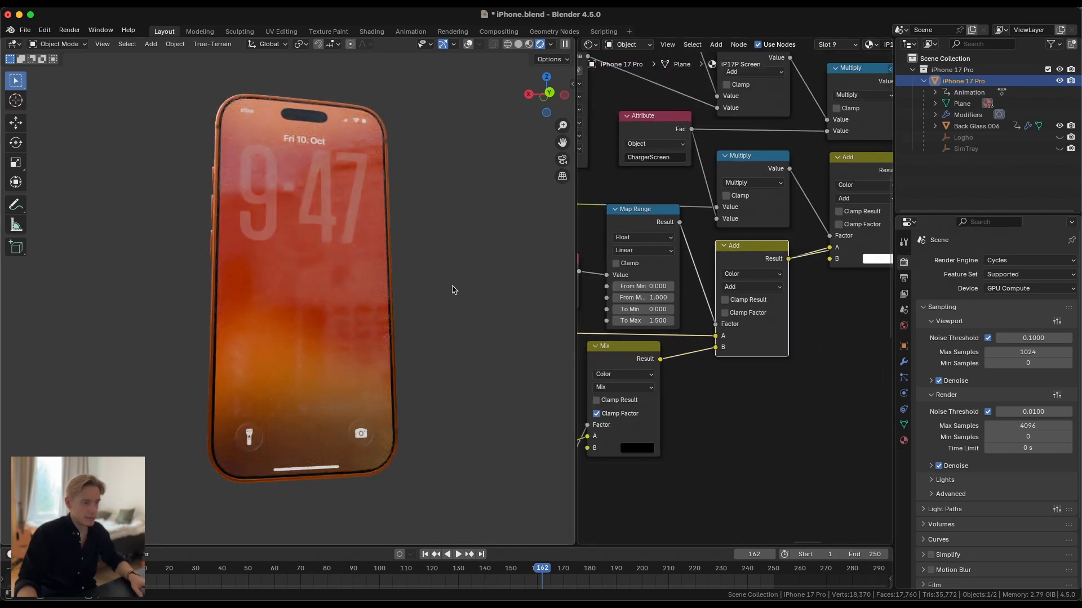
scroll(741, 295, down, 1)
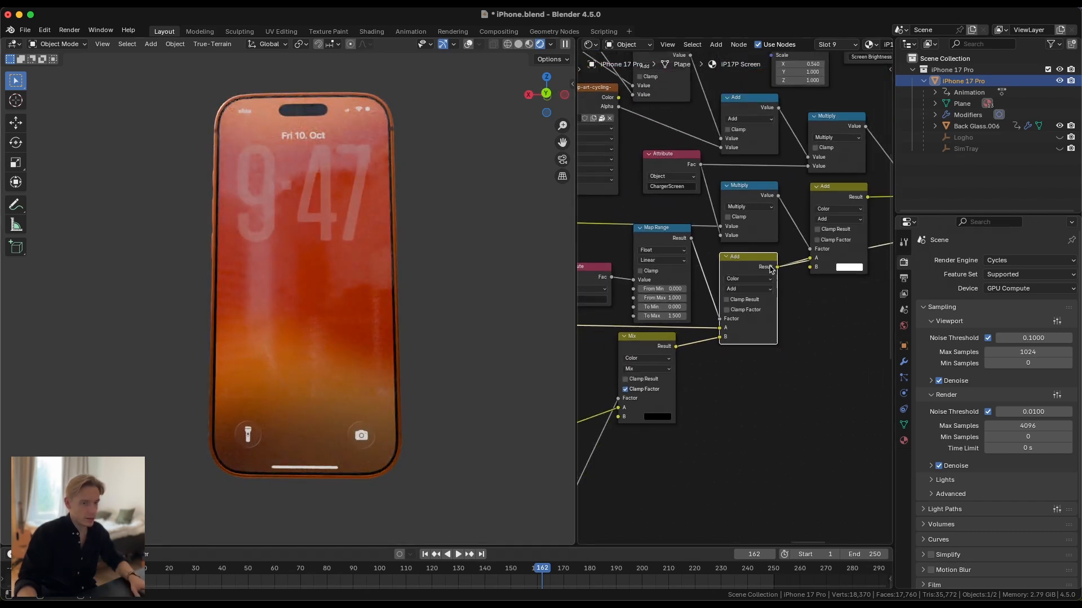
Step: Select the ChargerScreen Attribute node that feeds the two Multiply nodes
scroll(769, 270, up, 1)
middle_drag(770, 269, 747, 346)
scroll(709, 345, up, 1)
click(639, 209)
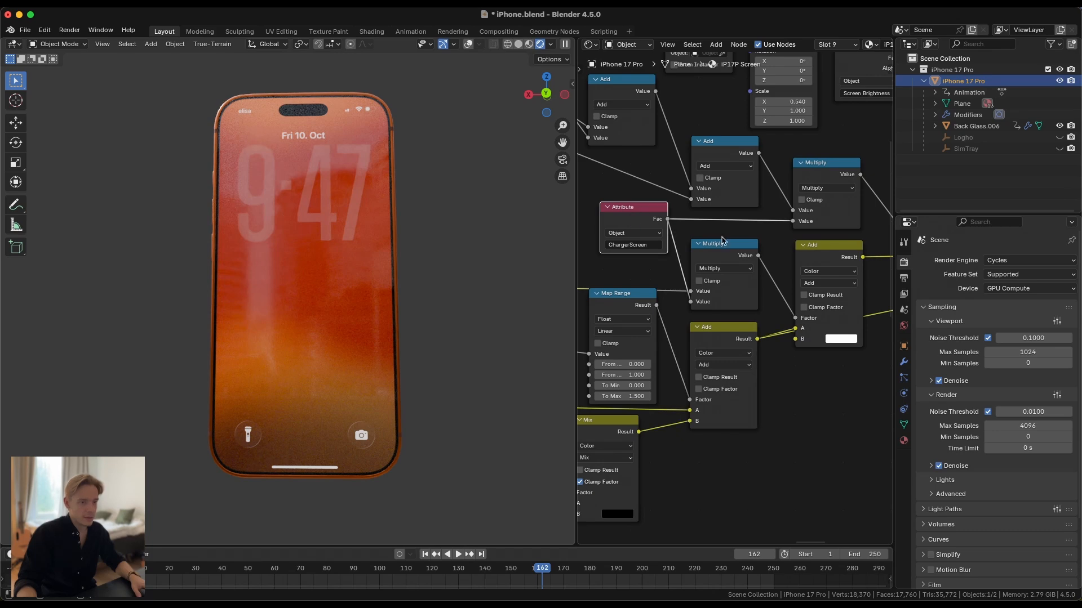
Step: Preview the Add node with the white B colour that overlays the charging ring on the phone's screen
scroll(698, 268, down, 3)
middle_drag(758, 256, 662, 257)
scroll(659, 255, up, 1)
scroll(702, 283, up, 1)
scroll(662, 257, up, 1)
scroll(671, 354, down, 3)
middle_drag(669, 356, 776, 330)
click(743, 326)
scroll(778, 330, up, 1)
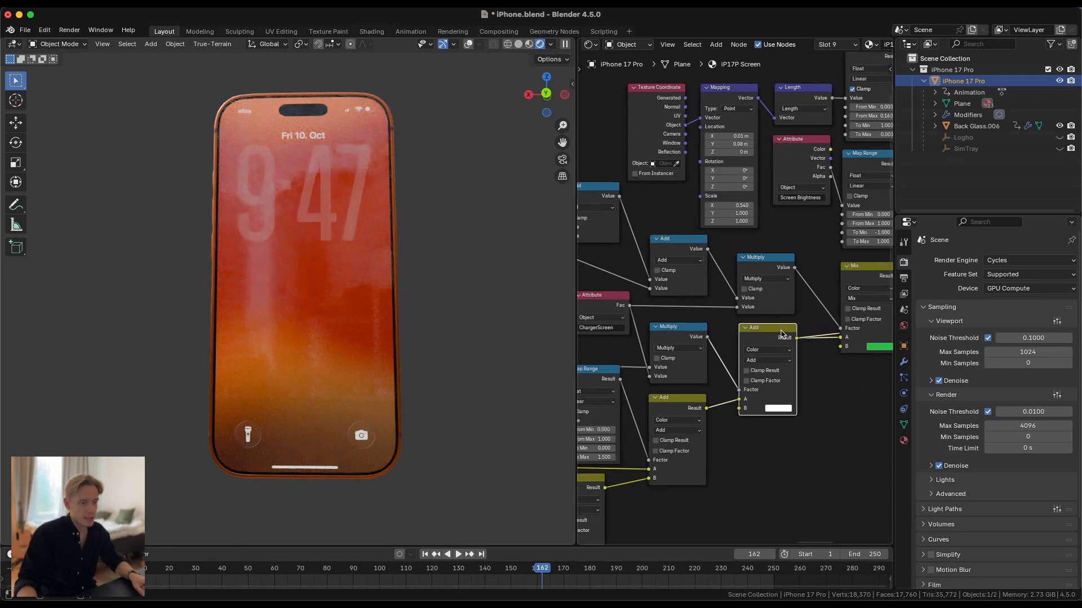
Step: Show the phone's object properties and set ChargerScreen to 1.000 and Clock to 0.000
scroll(763, 332, down, 1)
key(n)
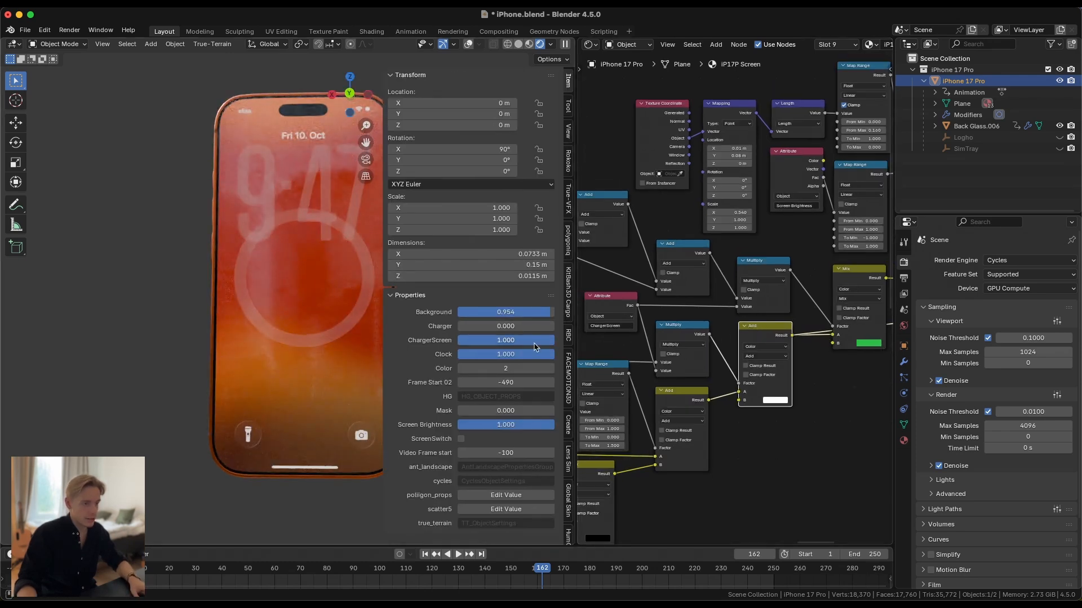
drag(534, 347, 458, 326)
Step: Preview the Mix node with the green B colour and set the phone's Charger property to 0.851
middle_drag(749, 295, 681, 303)
scroll(681, 303, down, 3)
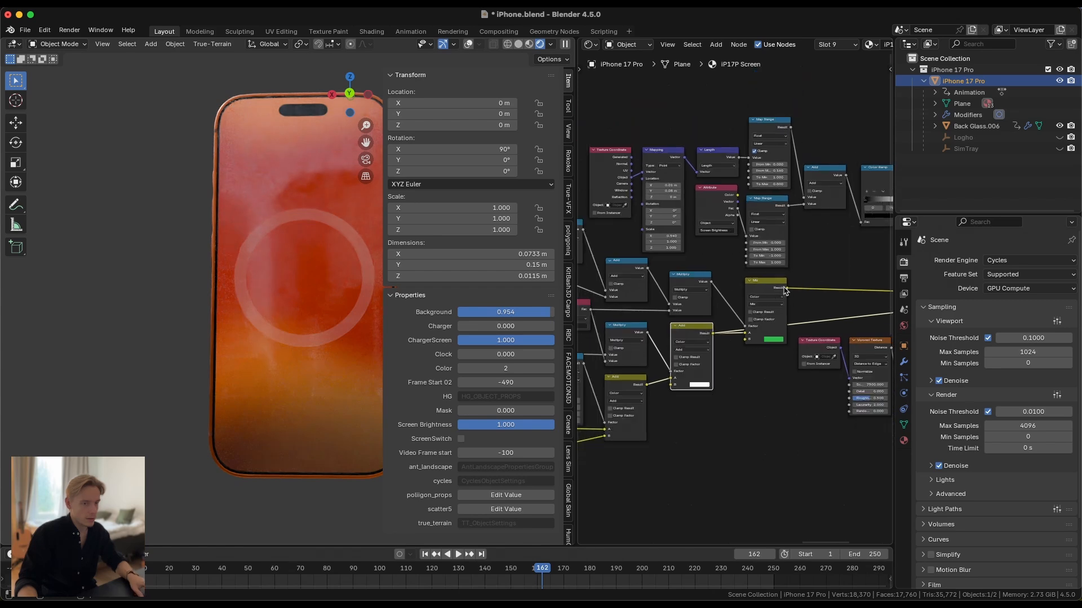
ctrl+shift+click(773, 289)
drag(481, 327, 540, 326)
middle_drag(684, 315, 770, 302)
scroll(770, 301, up, 3)
scroll(697, 315, up, 2)
scroll(698, 316, down, 2)
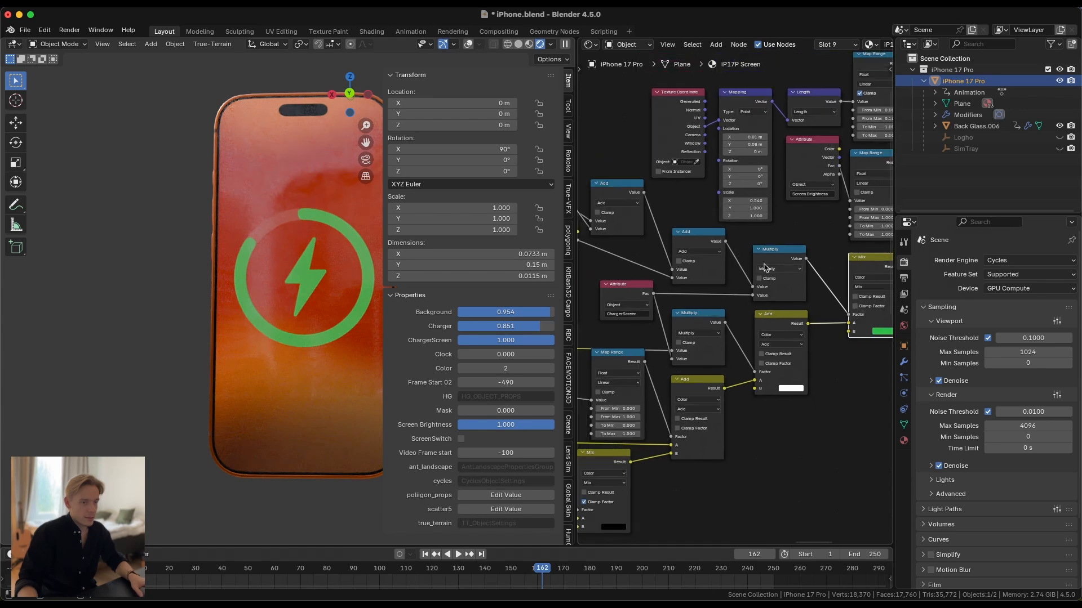
Step: Lower the phone's Charger property to 0.408 to shorten the green charging ring
scroll(765, 267, down, 5)
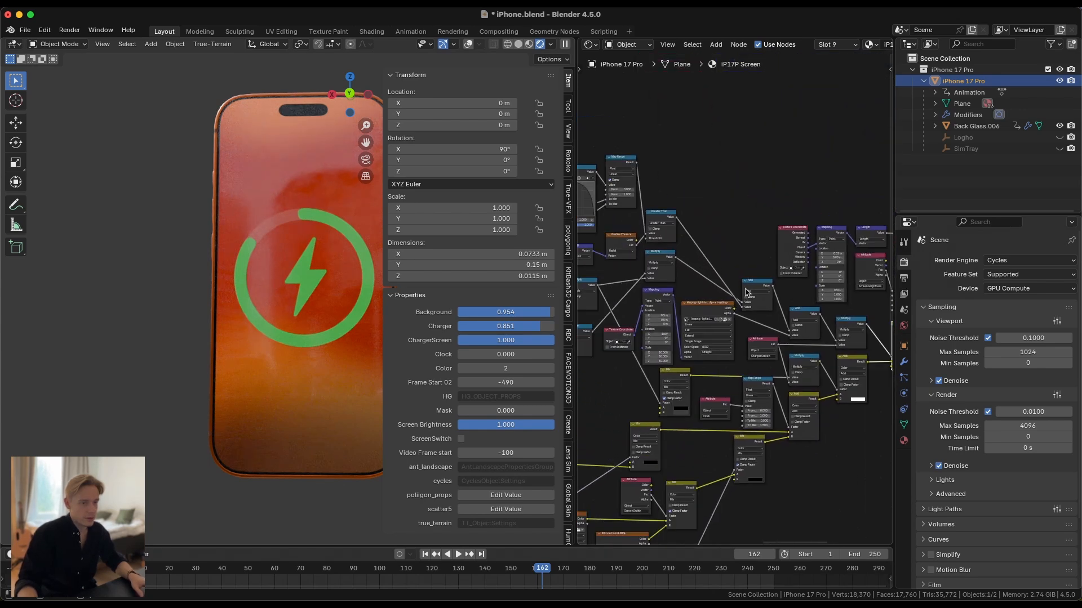
middle_drag(746, 316, 710, 300)
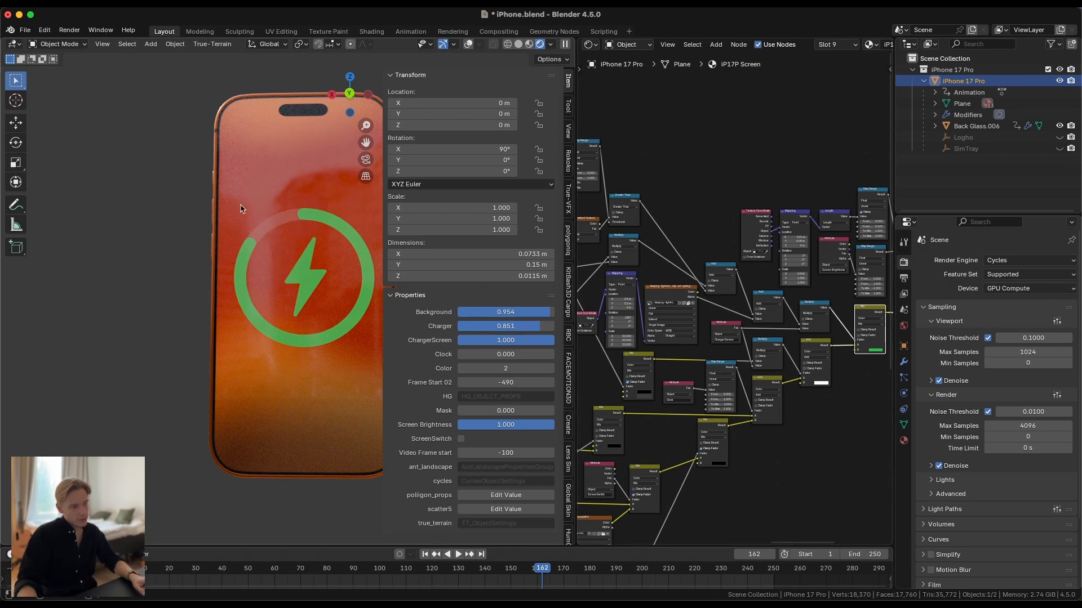
drag(523, 330, 497, 330)
Step: Preview the charging ring's Subtract node and then its radial Gradient Texture node on the phone's screen
scroll(580, 315, up, 6)
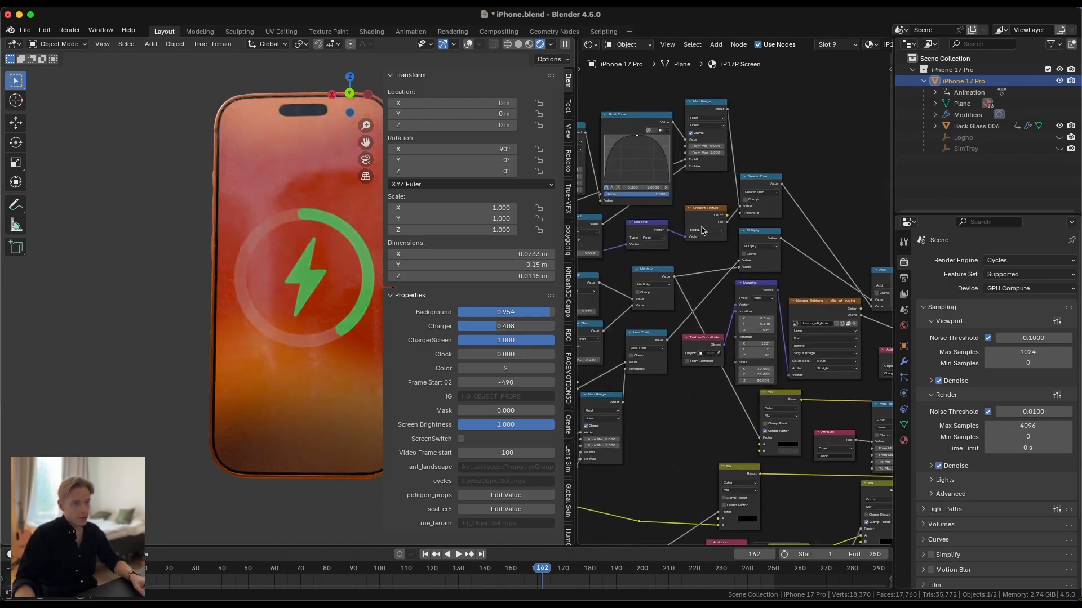
ctrl+shift+click(789, 305)
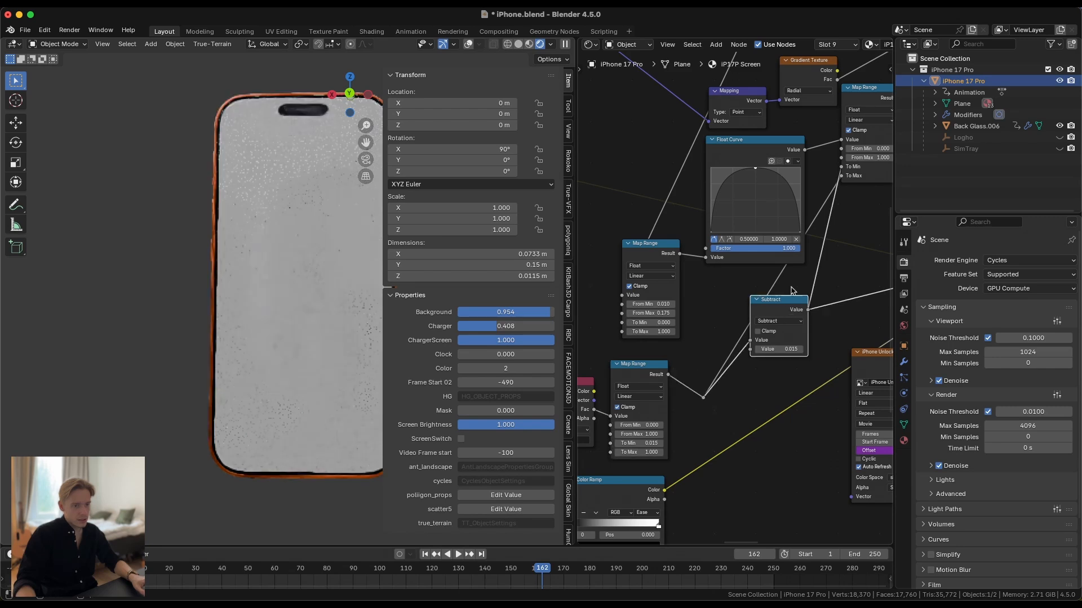
middle_drag(835, 197, 755, 280)
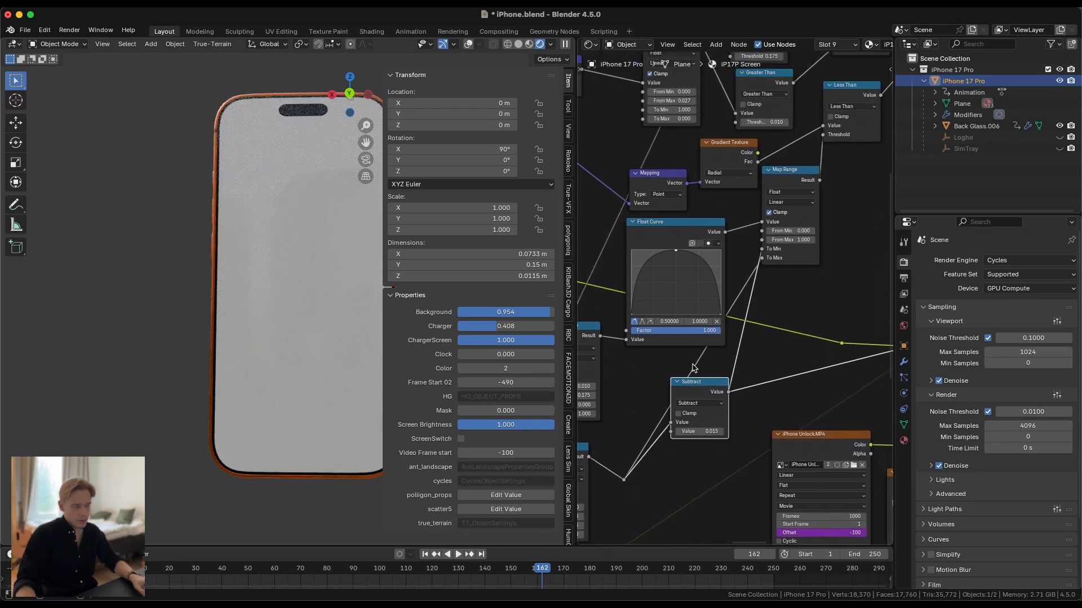
scroll(774, 329, up, 2)
middle_drag(692, 368, 746, 343)
scroll(793, 319, down, 1)
scroll(746, 344, down, 2)
middle_drag(817, 254, 758, 340)
click(812, 180)
ctrl+shift+click(702, 245)
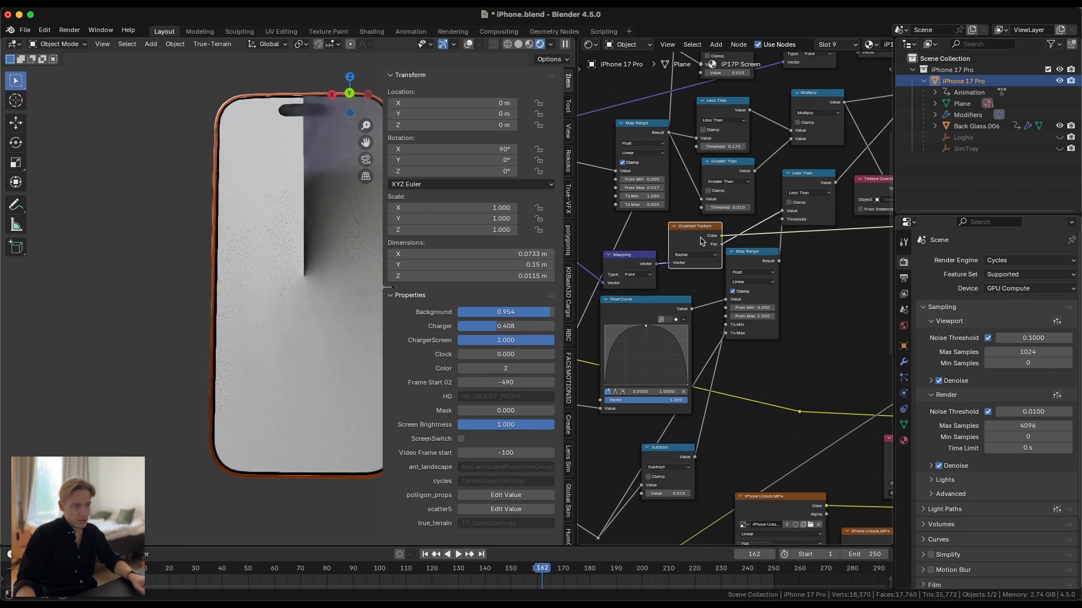
Step: Preview the Less Than node fed by the radial Gradient Texture on the phone's screen
middle_drag(763, 214, 656, 264)
scroll(655, 265, up, 3)
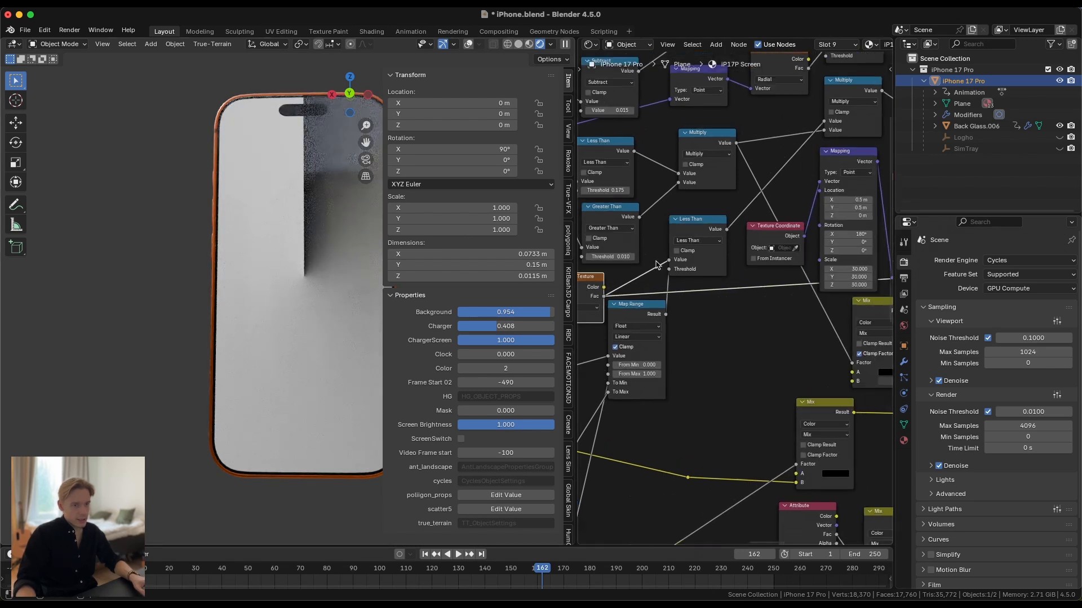
ctrl+shift+click(698, 212)
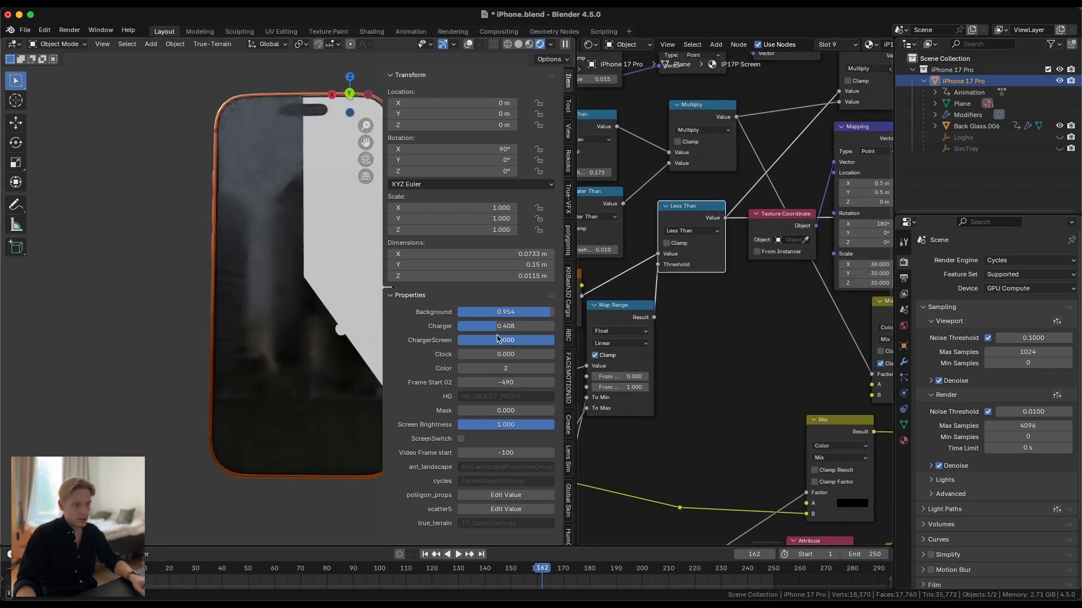
mouse_move(497, 326)
mouse_down()
mouse_move(511, 327)
mouse_move(497, 326)
mouse_up()
middle_drag(731, 296, 763, 290)
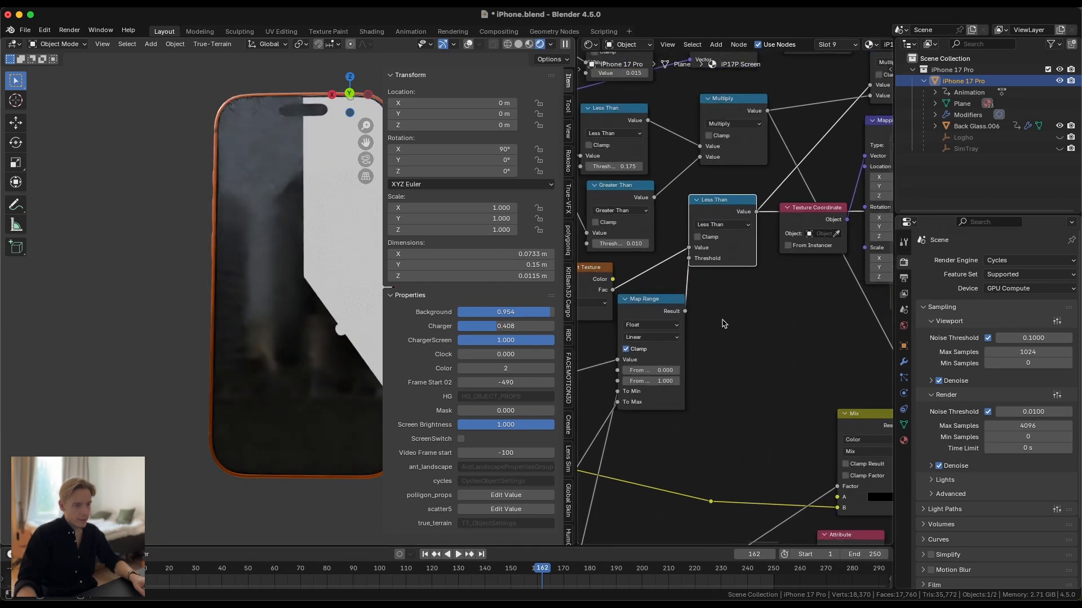
Step: Mute and unmute the Float Curve node feeding the charging arc's Map Range to compare its effect on the arc's end
middle_drag(719, 322, 792, 285)
scroll(793, 285, down, 1)
middle_drag(665, 323, 749, 285)
scroll(749, 285, down, 3)
scroll(746, 290, up, 2)
click(695, 283)
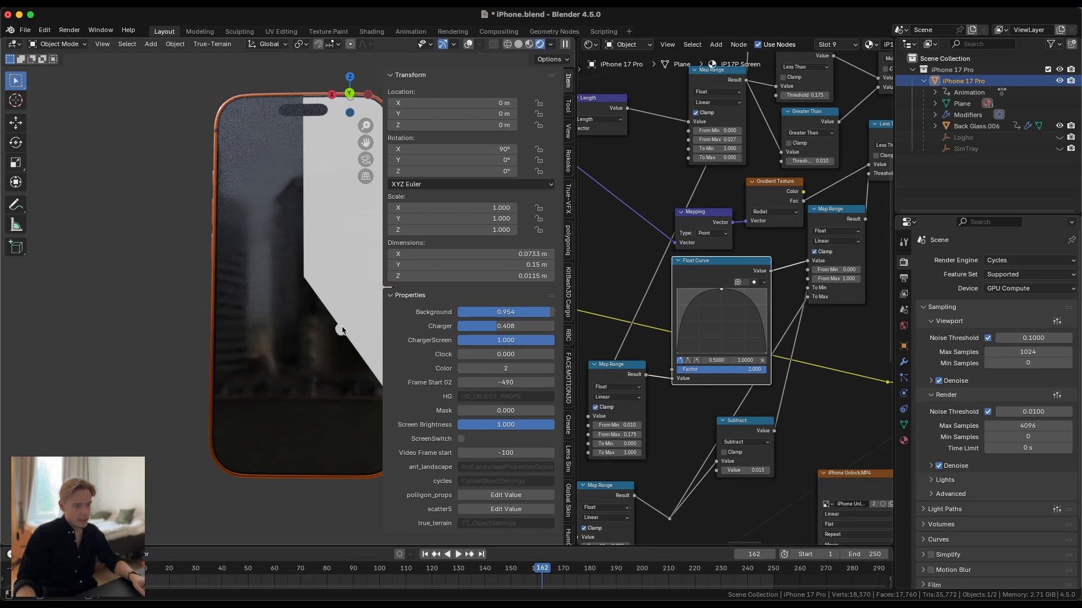
scroll(725, 242, down, 4)
middle_drag(793, 237, 711, 302)
scroll(703, 292, up, 3)
scroll(711, 302, up, 1)
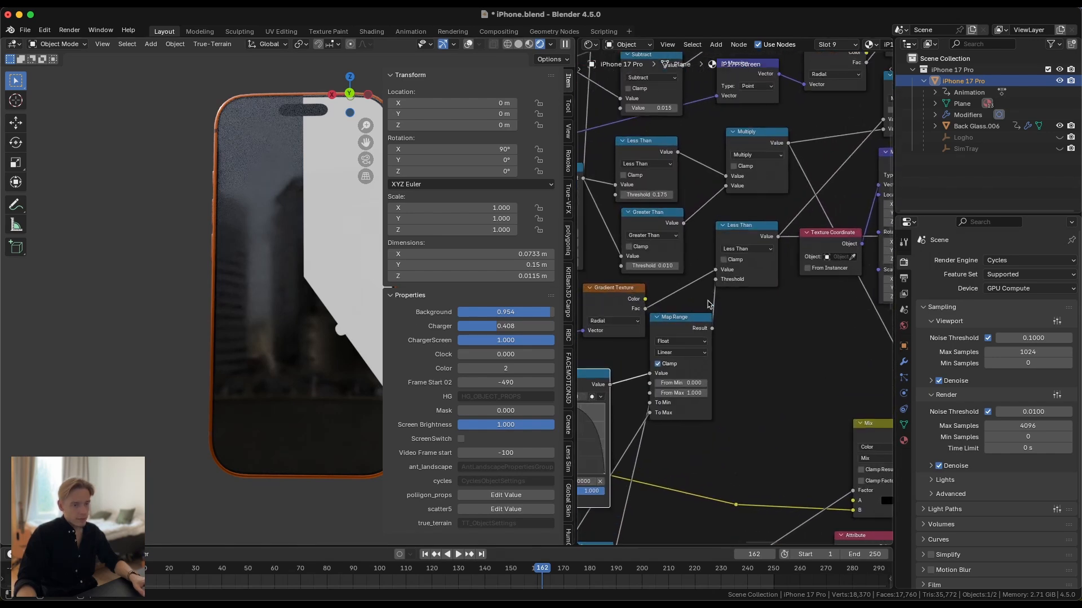
middle_drag(642, 384, 654, 344)
scroll(654, 344, down, 3)
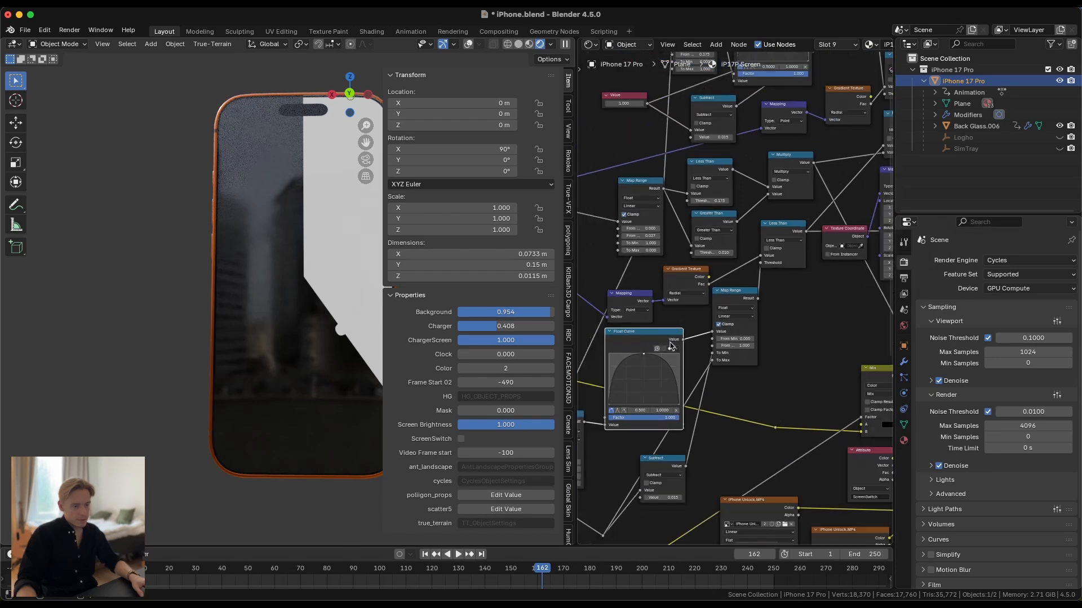
key(m)
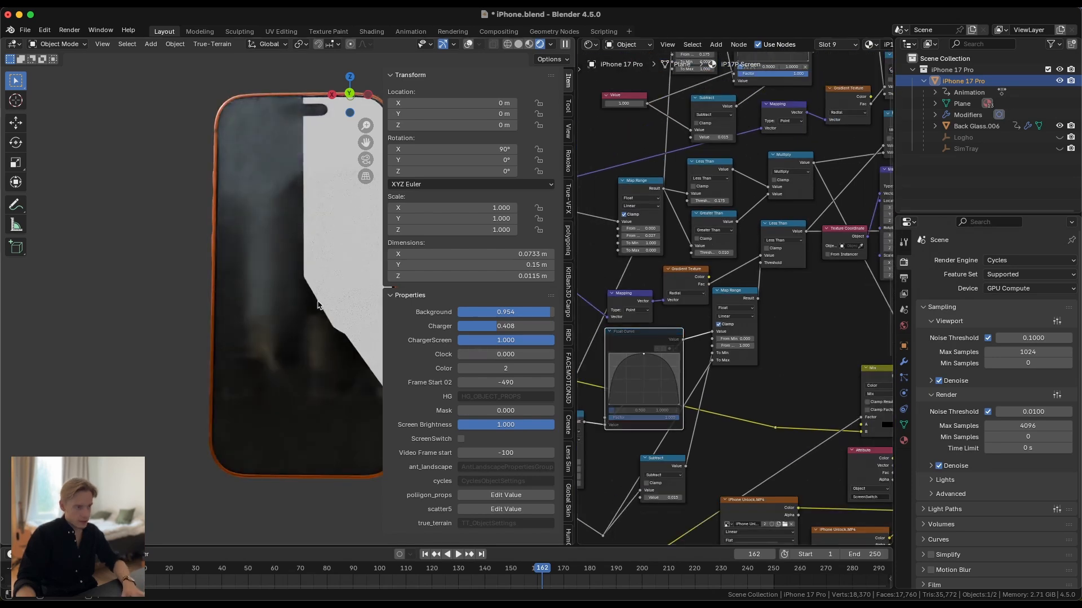
key(m)
scroll(698, 355, down, 2)
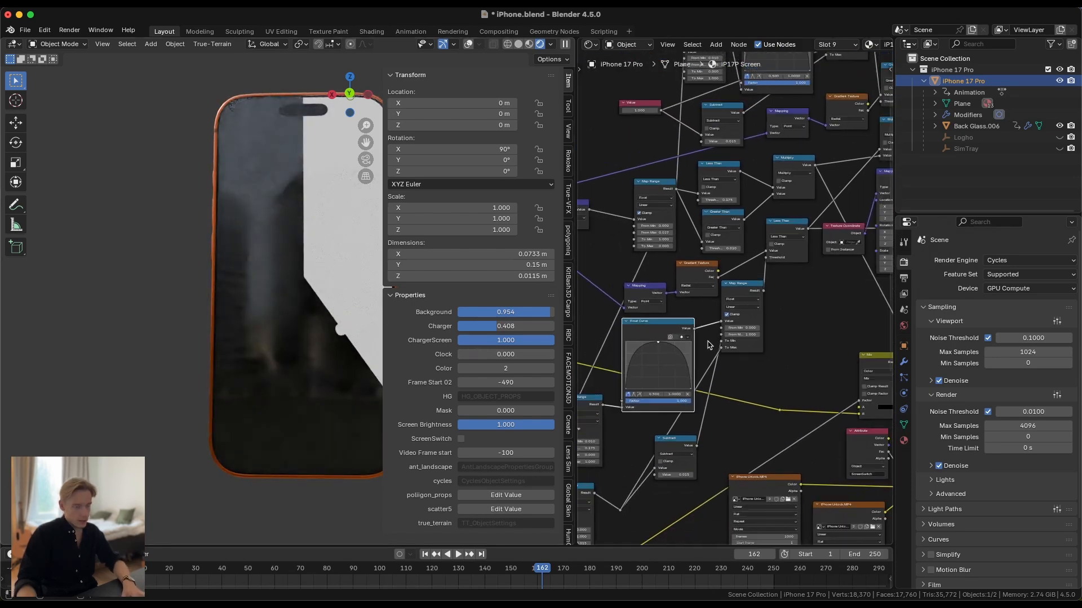
Step: Preview the upper Greater Than node that shapes the rounded start of the charging arc
middle_drag(729, 256, 655, 318)
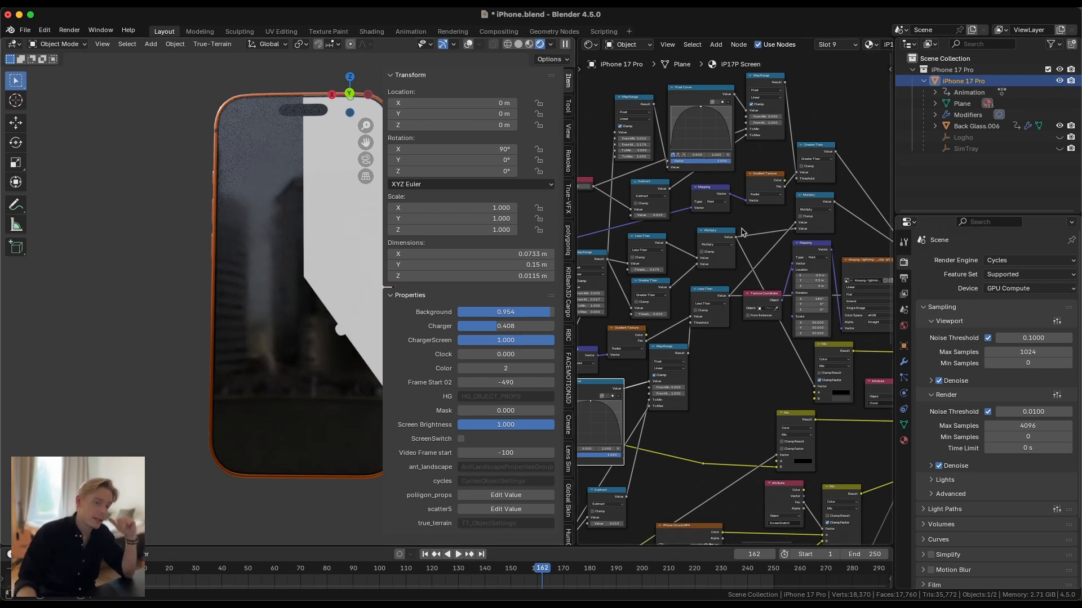
scroll(749, 219, up, 2)
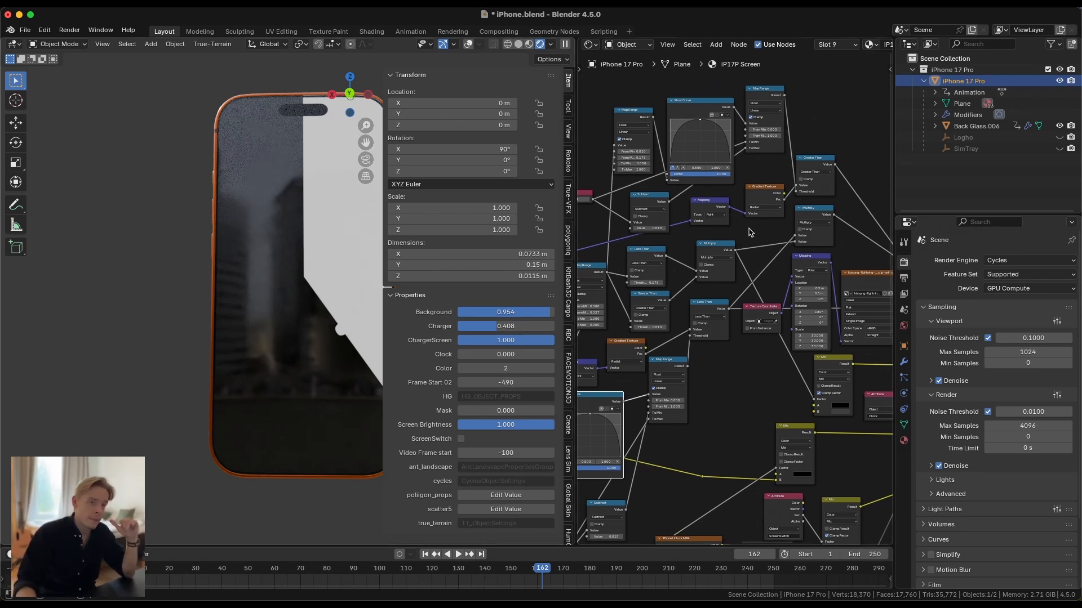
scroll(766, 184, up, 2)
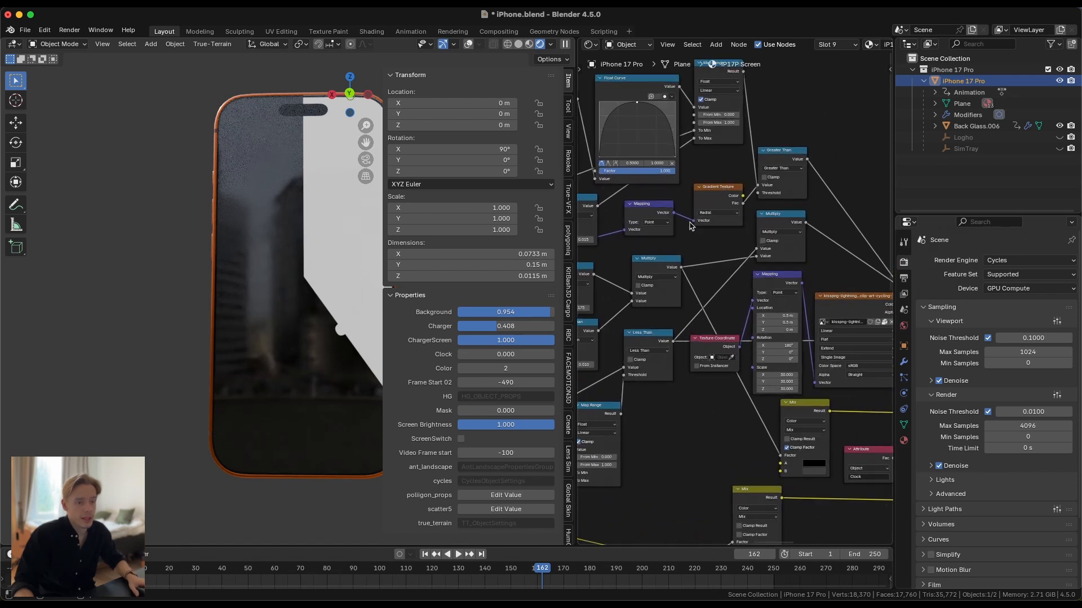
click(775, 160)
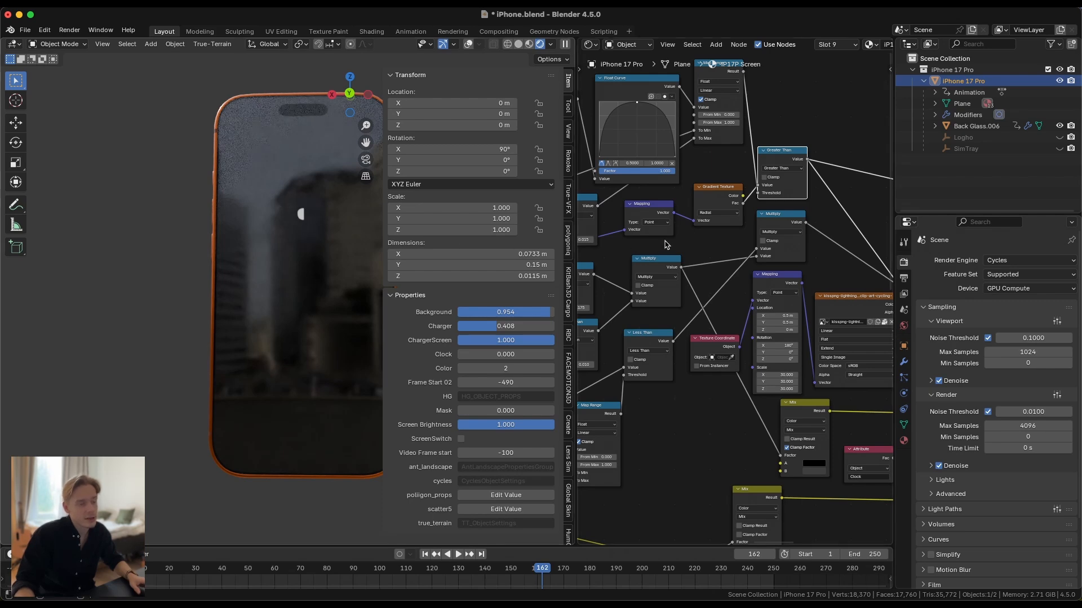
Step: Select the Multiply node below Greater Than and preview its two inputs, the Less Than node and the full-ring Multiply node
scroll(666, 243, right, 8)
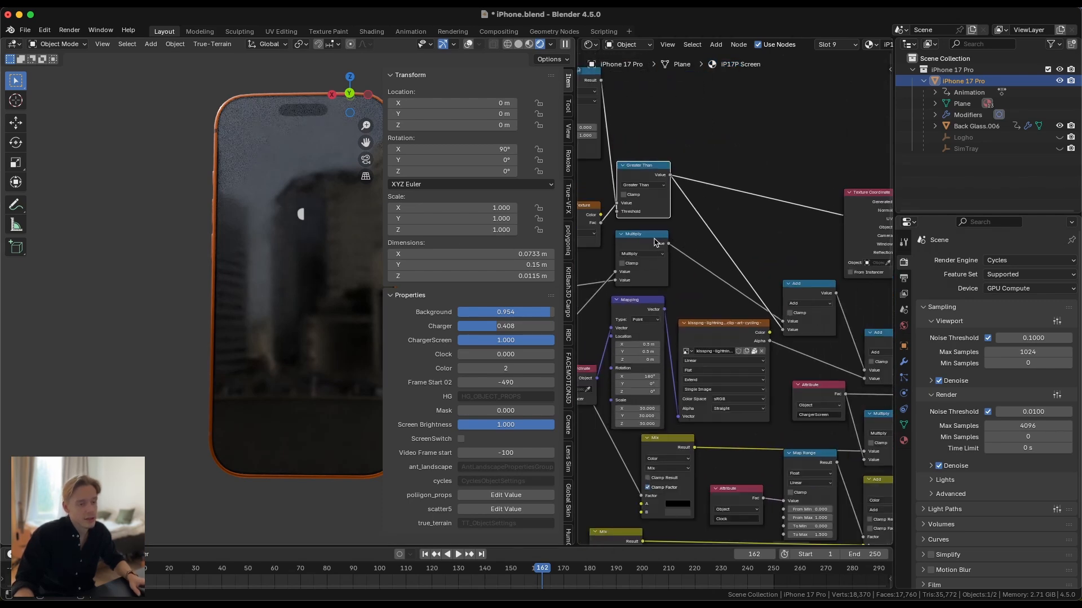
middle_drag(633, 251, 757, 227)
scroll(757, 227, up, 2)
click(759, 197)
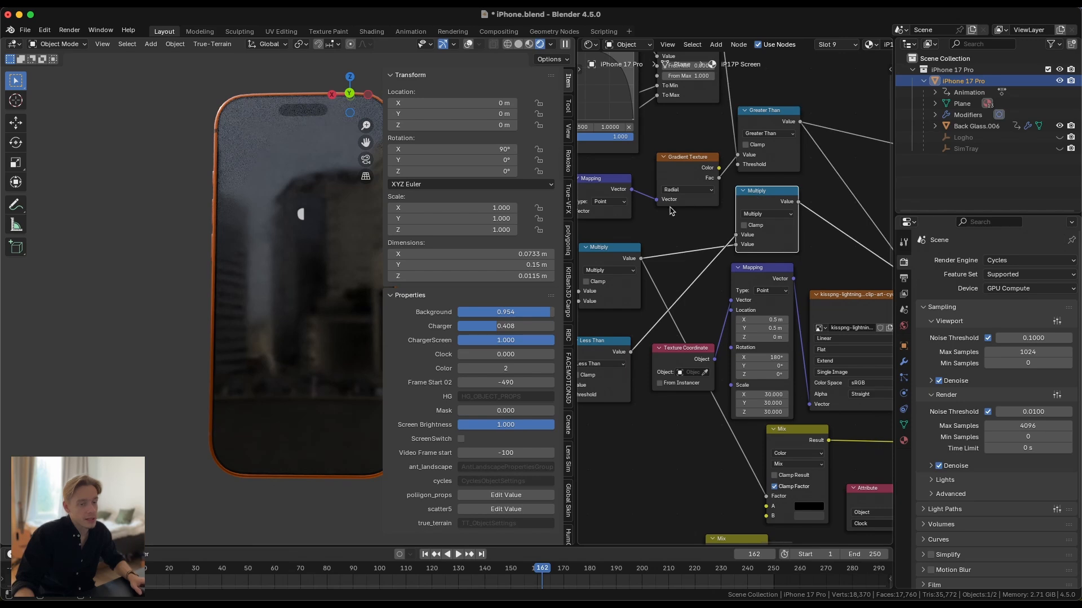
ctrl+shift+click(617, 340)
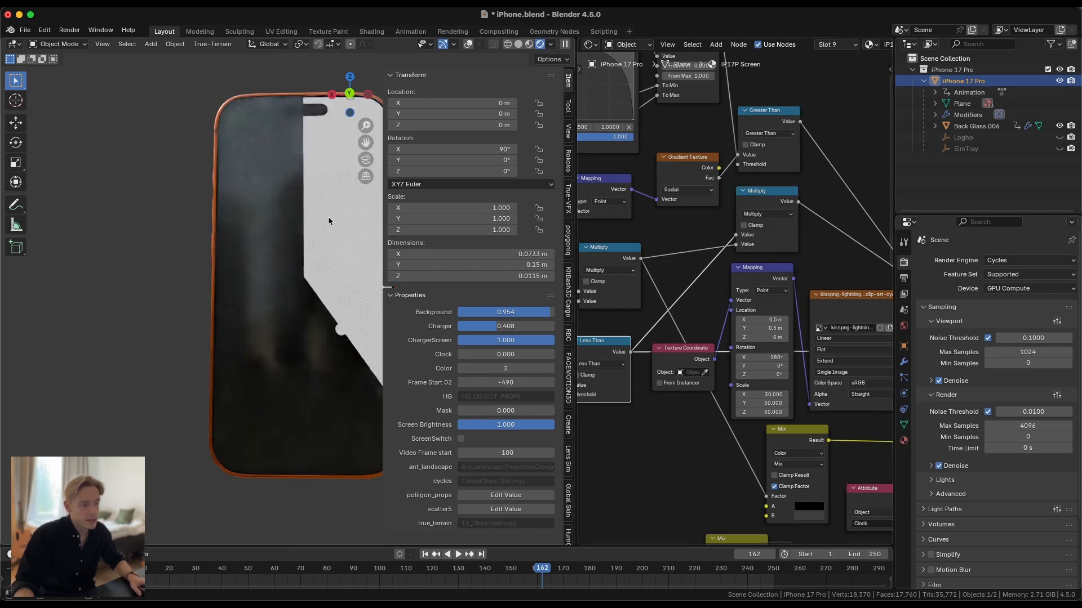
ctrl+shift+click(612, 253)
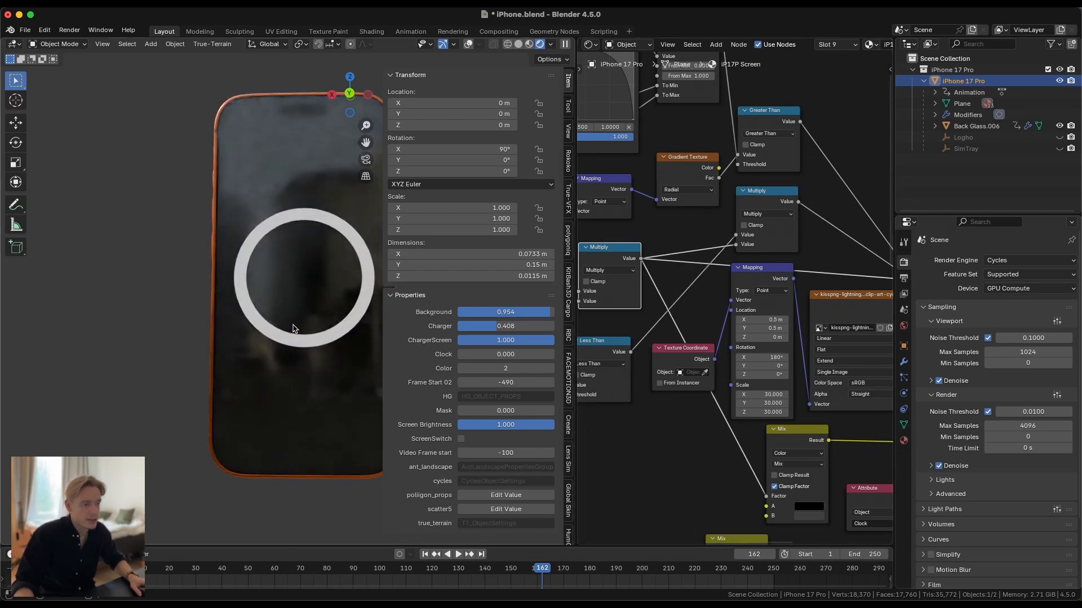
Step: Preview the Multiply node that combines the full ring with the Less Than mask
middle_drag(657, 286, 758, 265)
scroll(758, 265, down, 4)
middle_drag(631, 304, 714, 296)
scroll(748, 286, up, 1)
scroll(734, 294, down, 2)
scroll(775, 278, up, 3)
middle_drag(847, 257, 702, 311)
scroll(703, 312, up, 3)
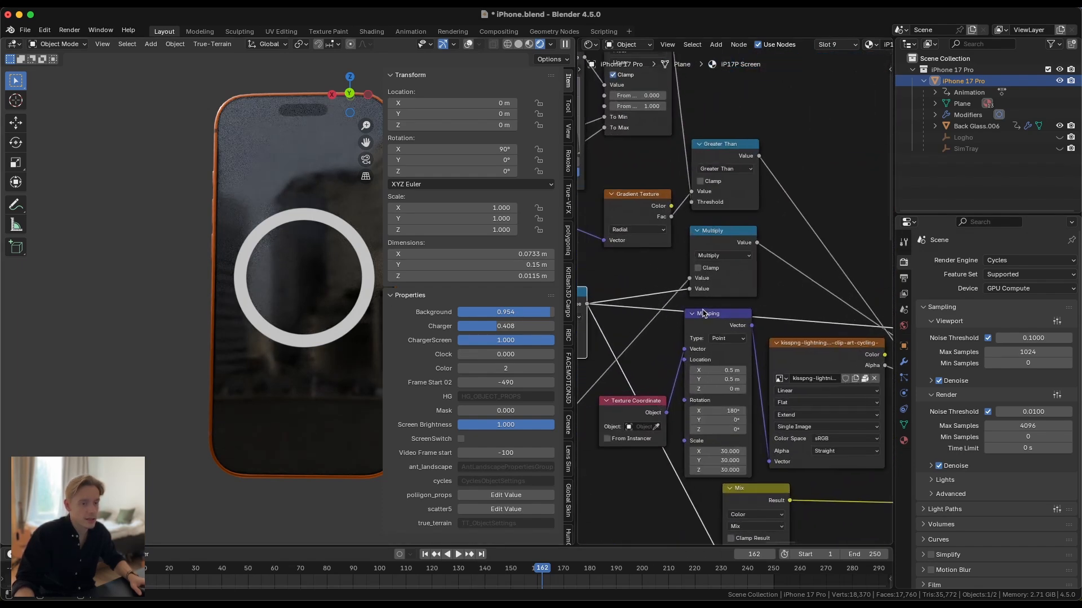
ctrl+shift+click(740, 241)
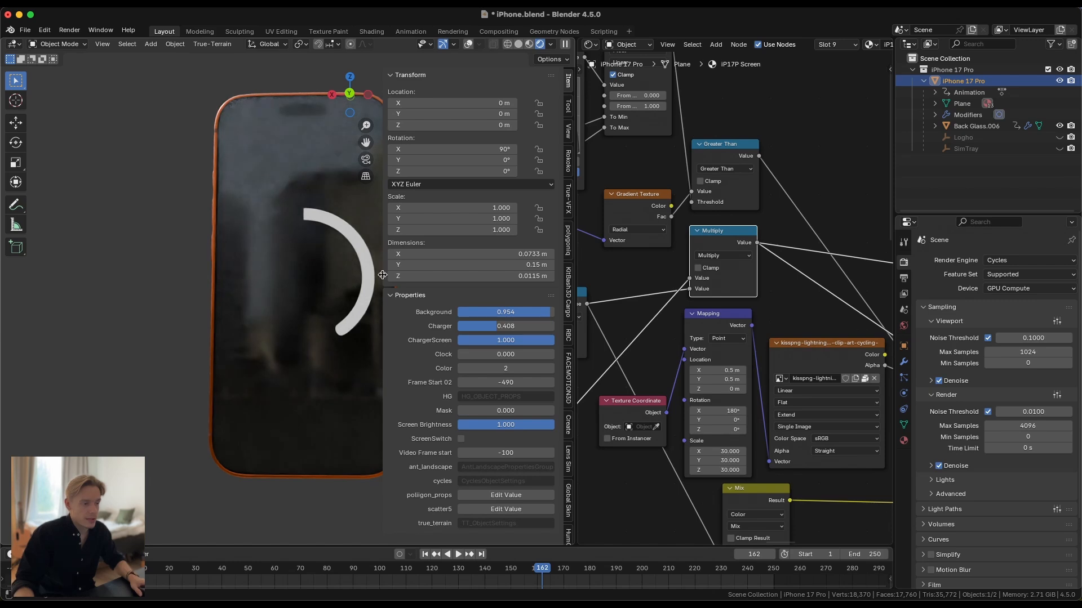
Step: Preview the first Add node, which joins the rounded start to the charging arc
middle_drag(845, 259, 717, 274)
scroll(717, 274, down, 3)
scroll(728, 277, up, 2)
ctrl+shift+click(784, 301)
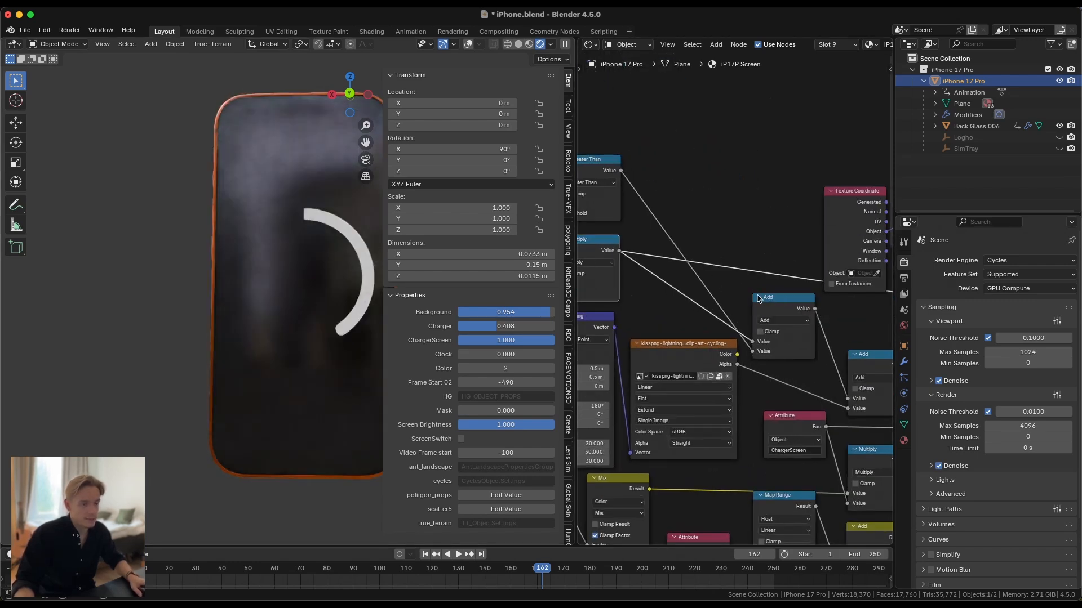
Step: Preview the Alpha output of the lightning bolt image texture on the phone's screen
middle_drag(862, 359, 779, 341)
scroll(778, 341, down, 4)
scroll(783, 340, up, 2)
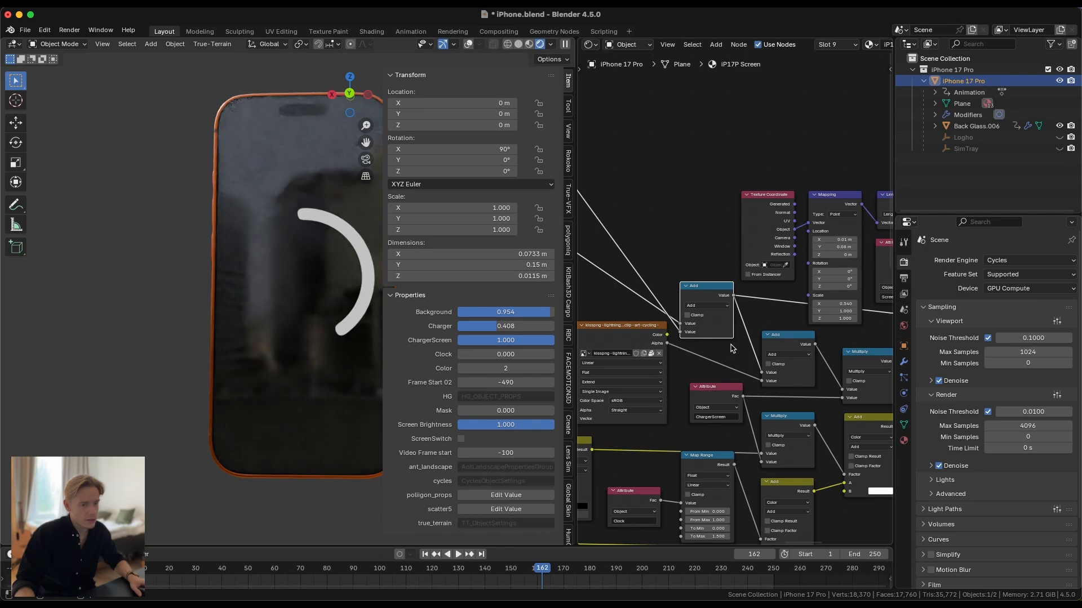
scroll(674, 341, up, 1)
middle_drag(825, 339, 799, 368)
scroll(772, 325, down, 3)
scroll(670, 336, up, 2)
ctrl+shift+click(639, 320)
ctrl+shift+click(639, 321)
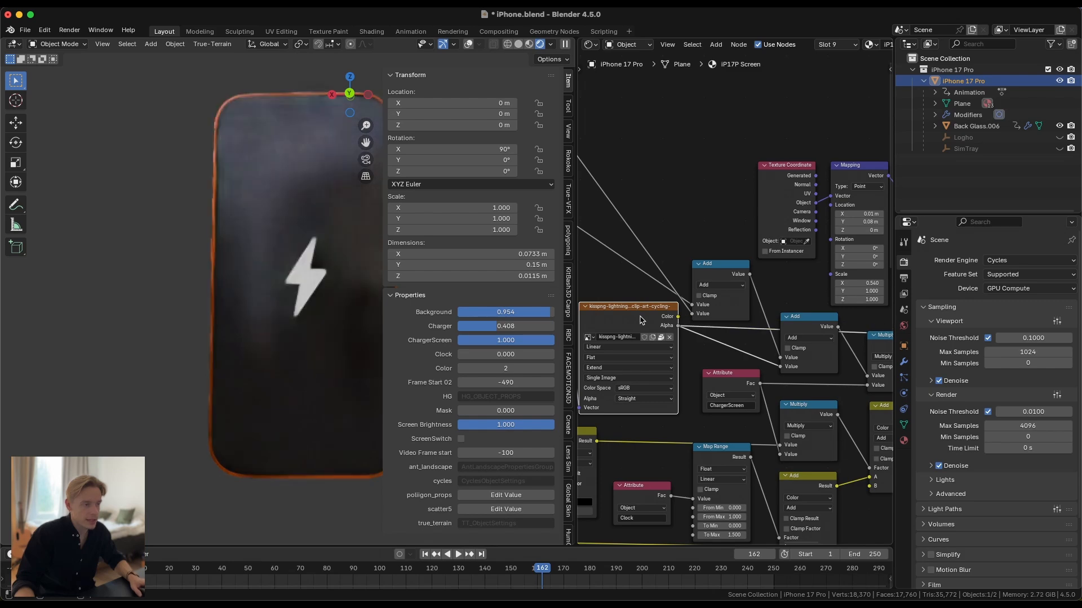
Step: Preview the second Add node, which combines the charging arc with the lightning bolt
scroll(651, 329, up, 2)
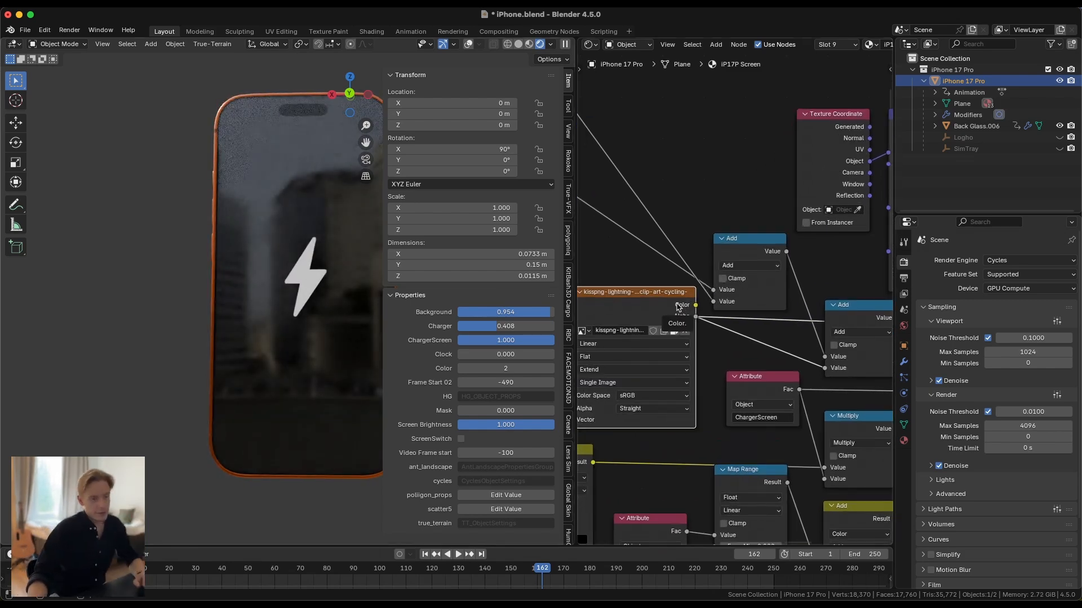
scroll(794, 309, down, 2)
ctrl+shift+click(773, 317)
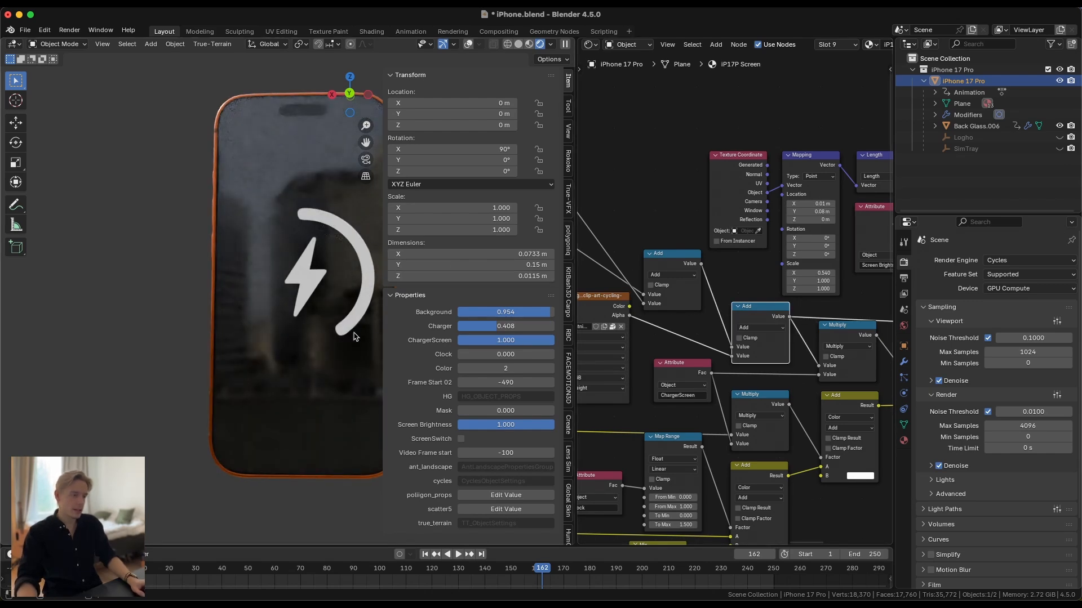
Step: Preview the Multiply node fed by the ChargerScreen Attribute node and vary the phone's ChargerScreen property, ending at 1.000
scroll(736, 311, up, 3)
middle_drag(834, 345, 782, 273)
scroll(732, 304, down, 4)
scroll(782, 272, up, 1)
click(654, 321)
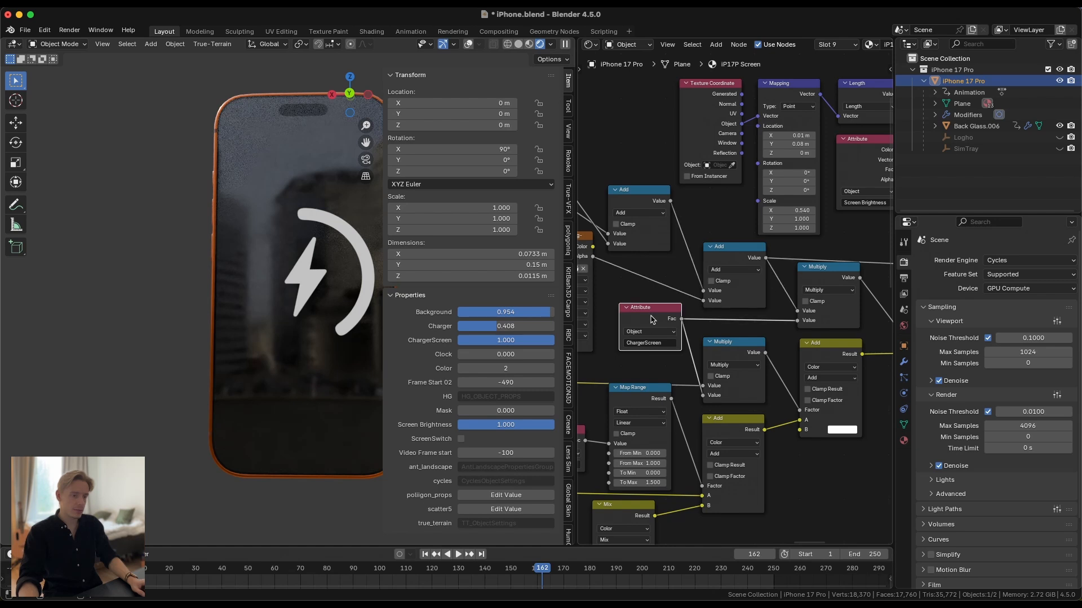
drag(532, 341, 554, 341)
ctrl+shift+click(808, 272)
drag(532, 340, 554, 340)
Step: Preview the Mix node with the green B colour that tints the charging symbol over the wallpaper
middle_drag(798, 299, 720, 304)
scroll(732, 302, down, 2)
middle_drag(841, 309, 710, 317)
scroll(710, 316, up, 3)
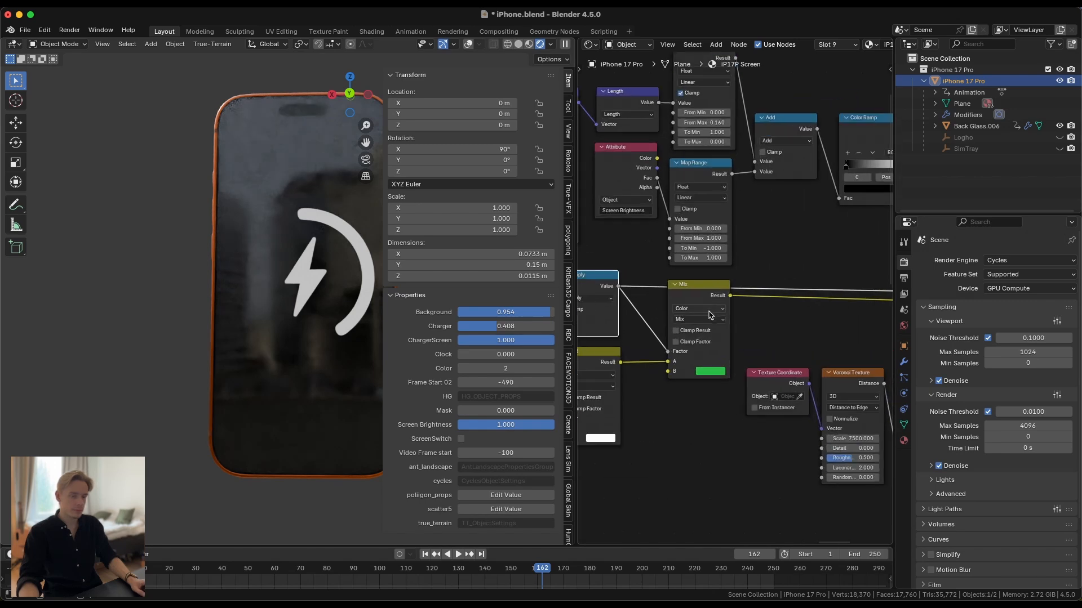
ctrl+shift+click(718, 300)
Step: Select the final Multiply node and preview the Emission node it feeds before the Material Output
middle_drag(802, 313, 779, 321)
scroll(705, 316, down, 4)
scroll(780, 321, up, 3)
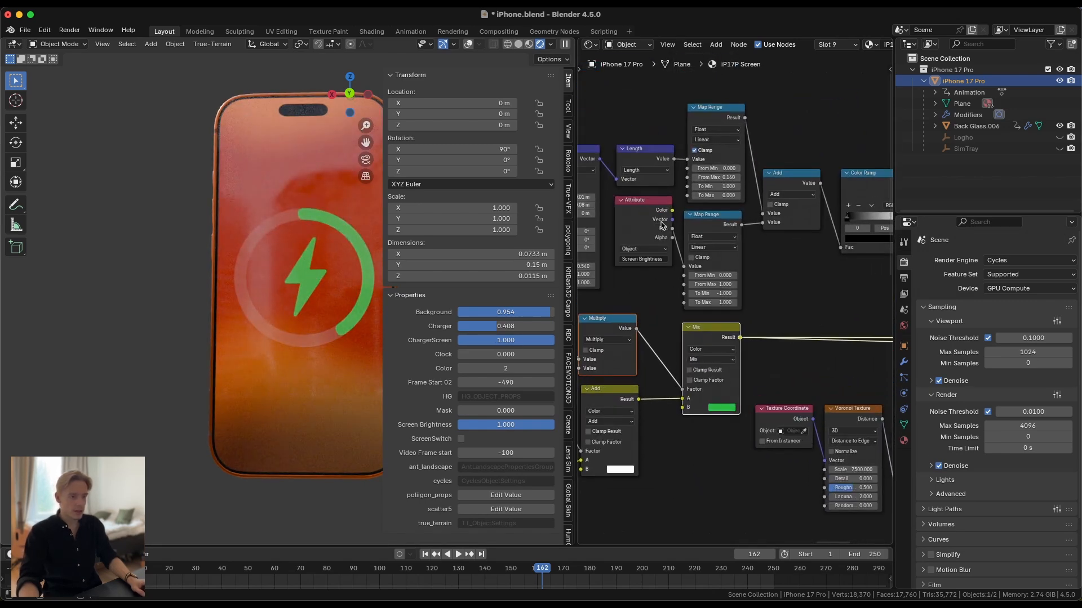
scroll(789, 289, down, 3)
middle_drag(862, 296, 756, 275)
scroll(747, 304, up, 2)
middle_drag(815, 309, 731, 293)
click(752, 309)
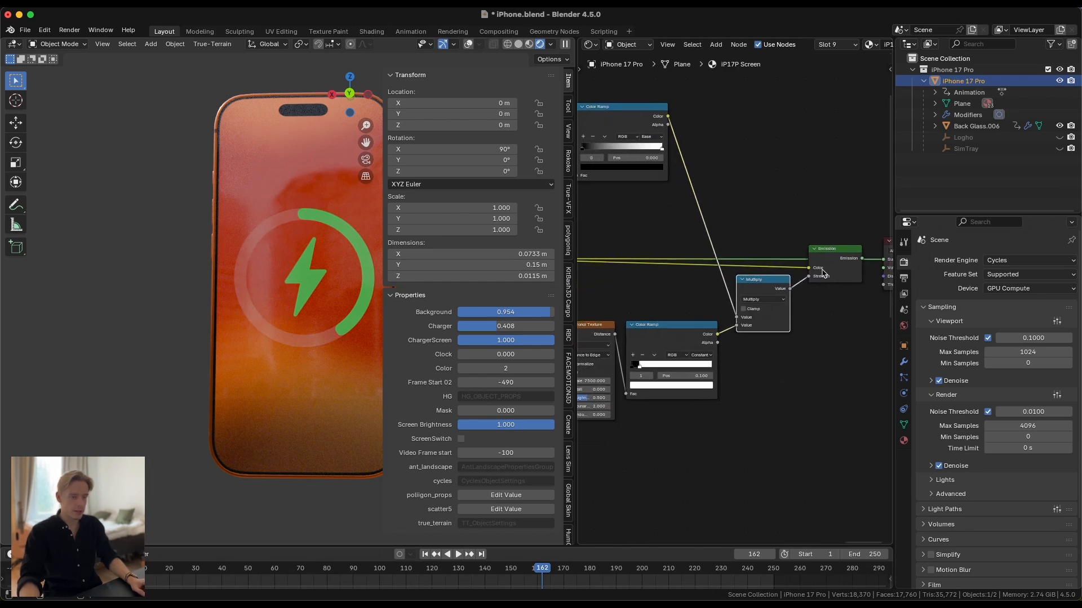
click(827, 253)
Step: Preview the Voronoi Texture node's pixel grid close up on the screen, followed by its Color Ramp node
middle_drag(755, 334, 812, 310)
scroll(812, 310, up, 1)
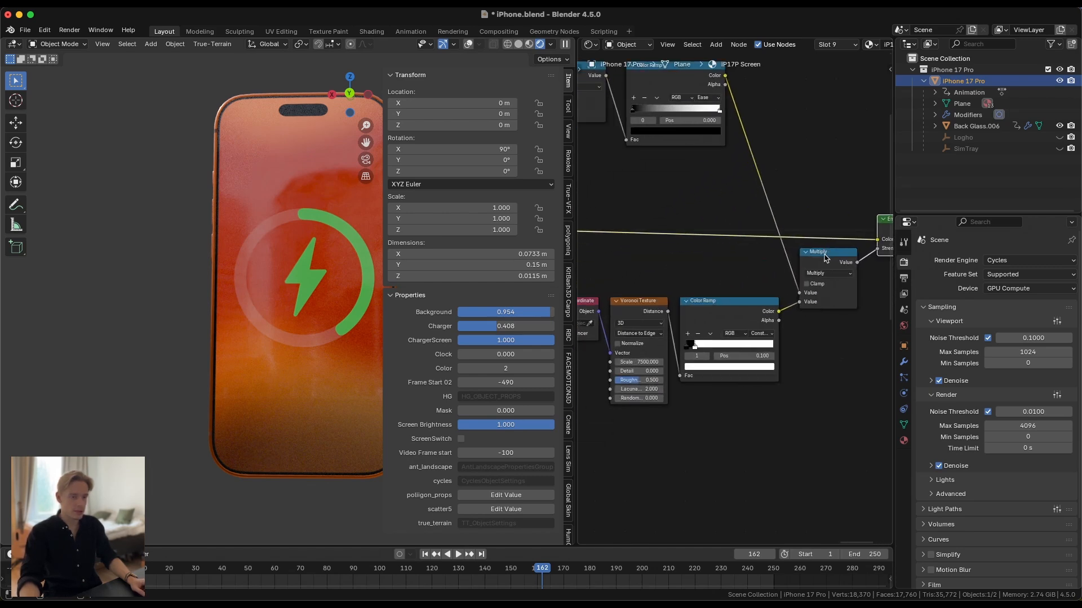
middle_drag(637, 320, 725, 314)
scroll(764, 309, up, 1)
ctrl+shift+click(720, 302)
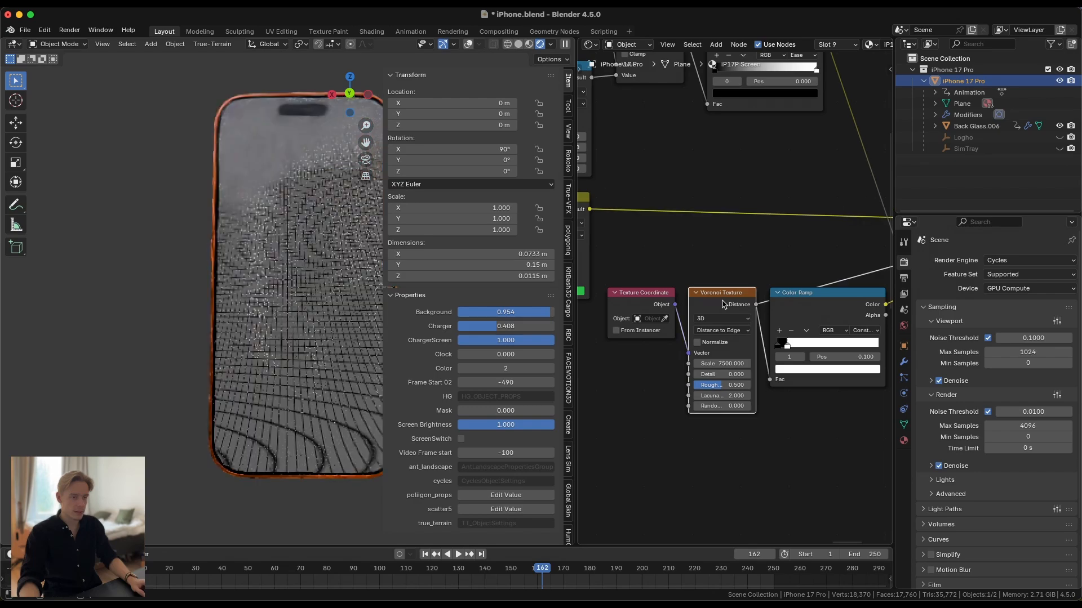
scroll(307, 335, up, 8)
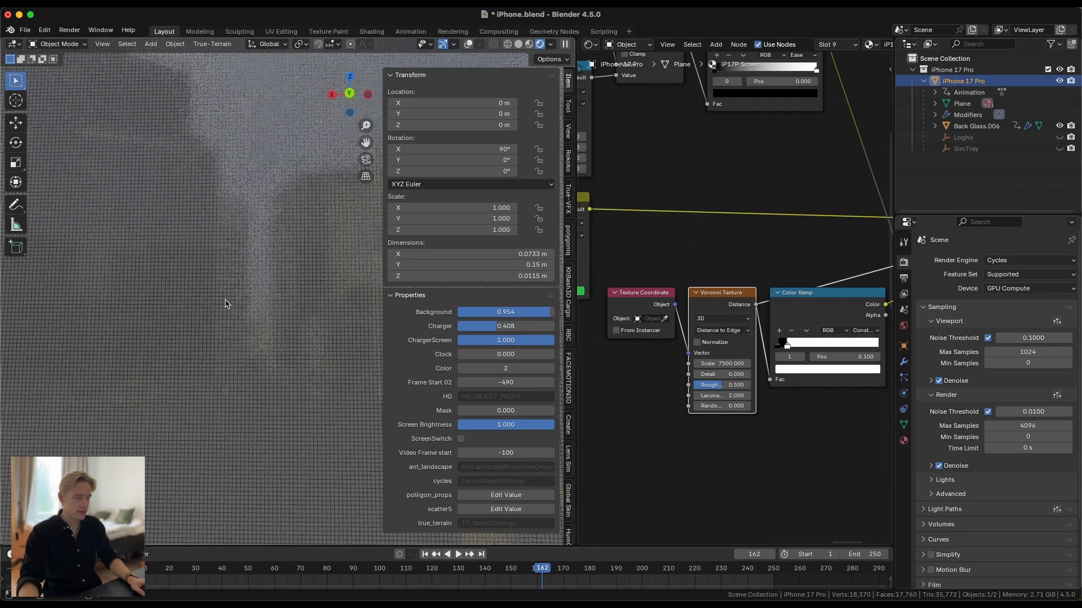
ctrl+shift+click(830, 302)
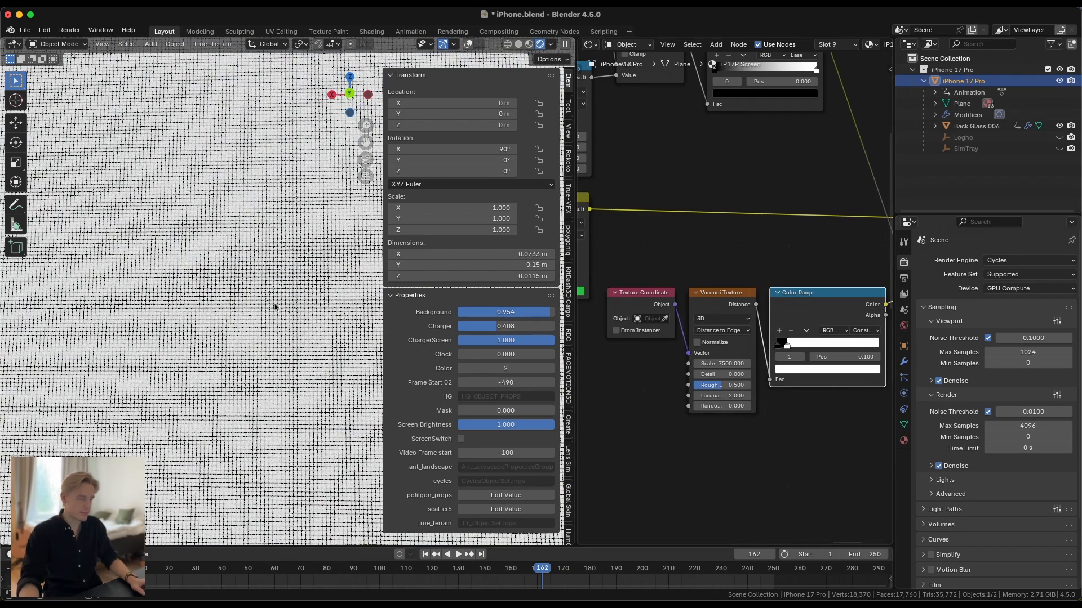
Step: Reconnect the Emission node to the Material Output and inspect the pixel grid up close and the phone at an angle
scroll(704, 293, down, 5)
middle_drag(823, 284, 636, 307)
scroll(744, 293, up, 3)
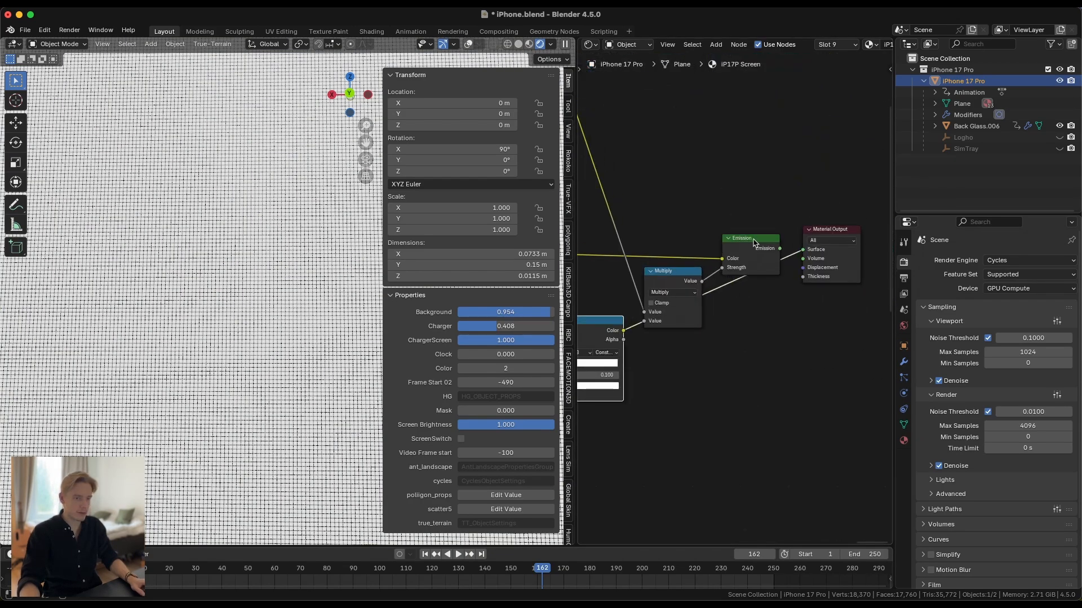
ctrl+shift+click(755, 242)
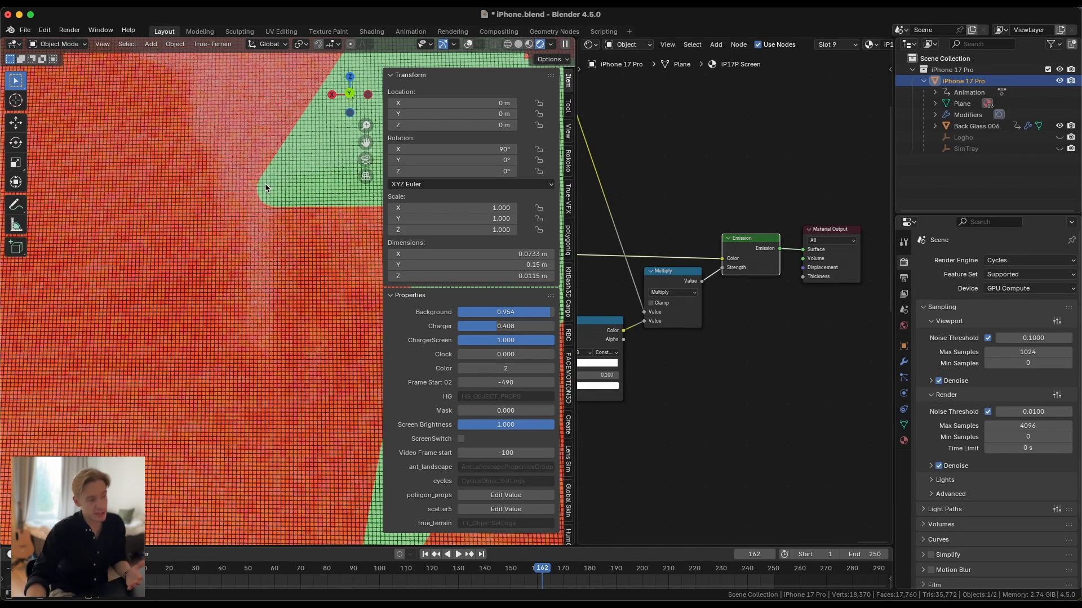
scroll(292, 309, down, 10)
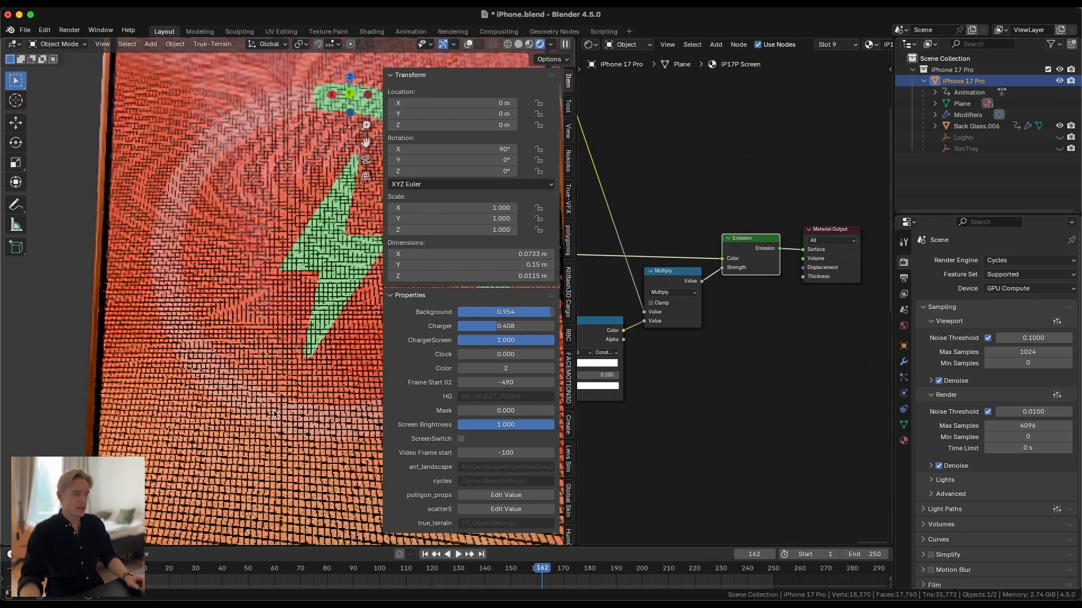
middle_drag(288, 358, 264, 323)
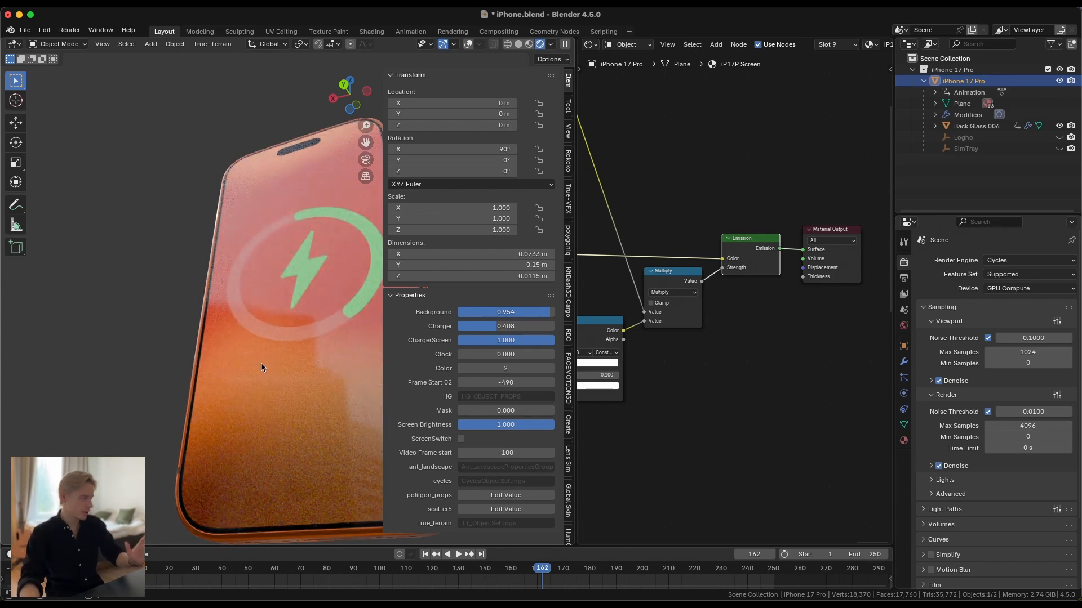
Step: Set ChargerScreen to 0 and Clock to 1, and view the phone's lock screen from the front without the sidebar
middle_drag(262, 355, 280, 398)
scroll(280, 398, down, 4)
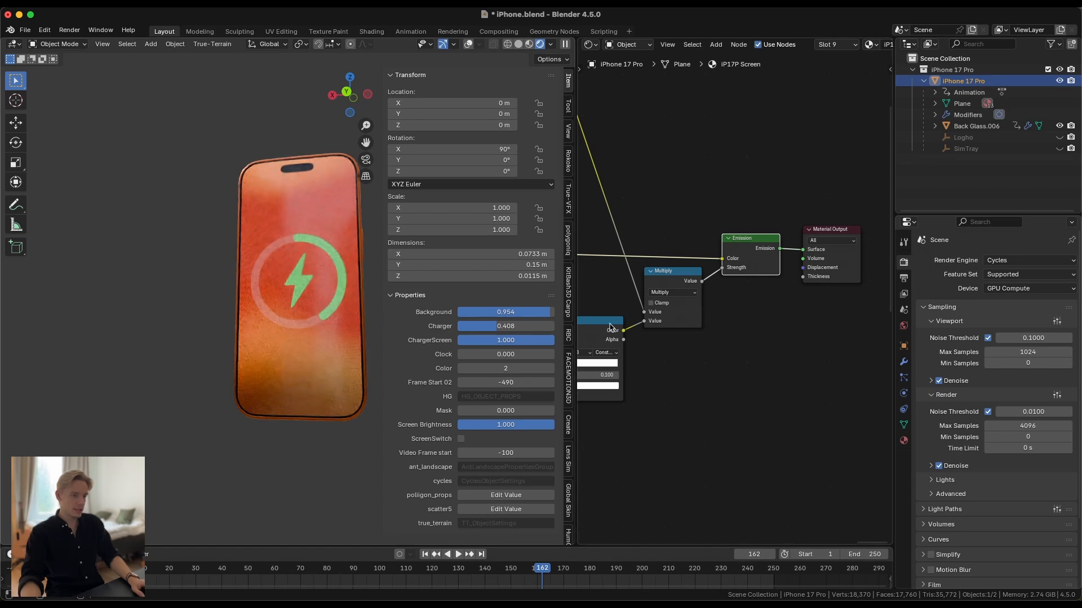
mouse_move(540, 340)
mouse_down()
mouse_move(459, 341)
mouse_move(554, 355)
mouse_up()
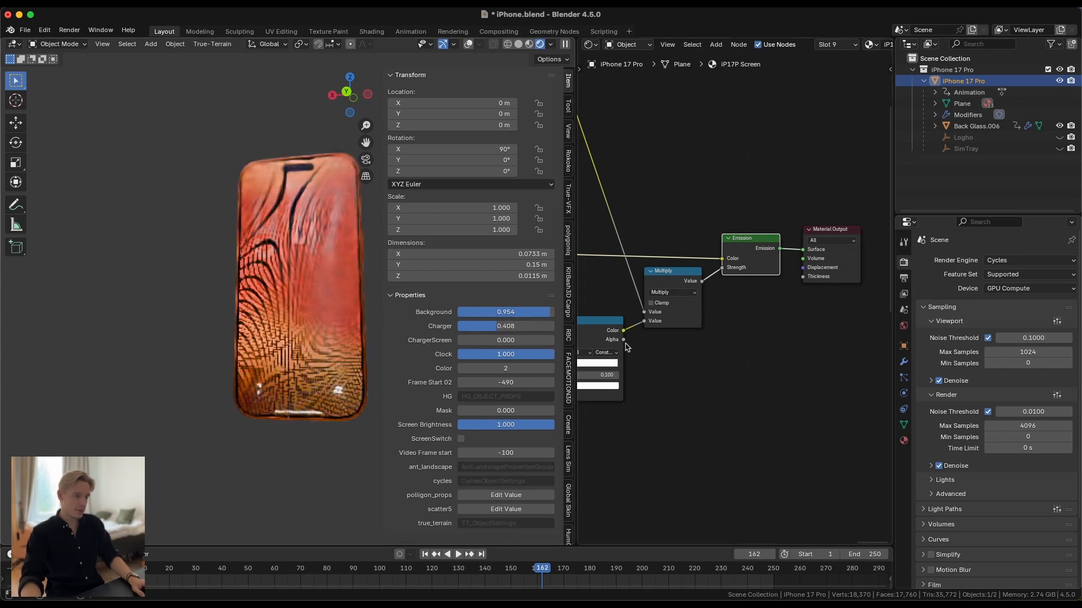
middle_drag(298, 332, 289, 343)
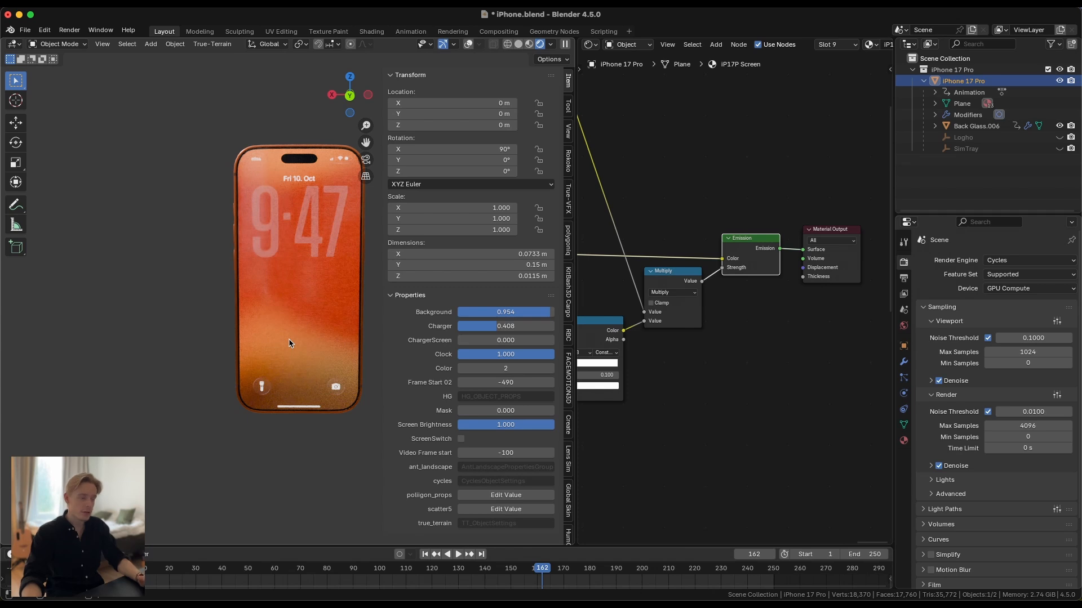
key(n)
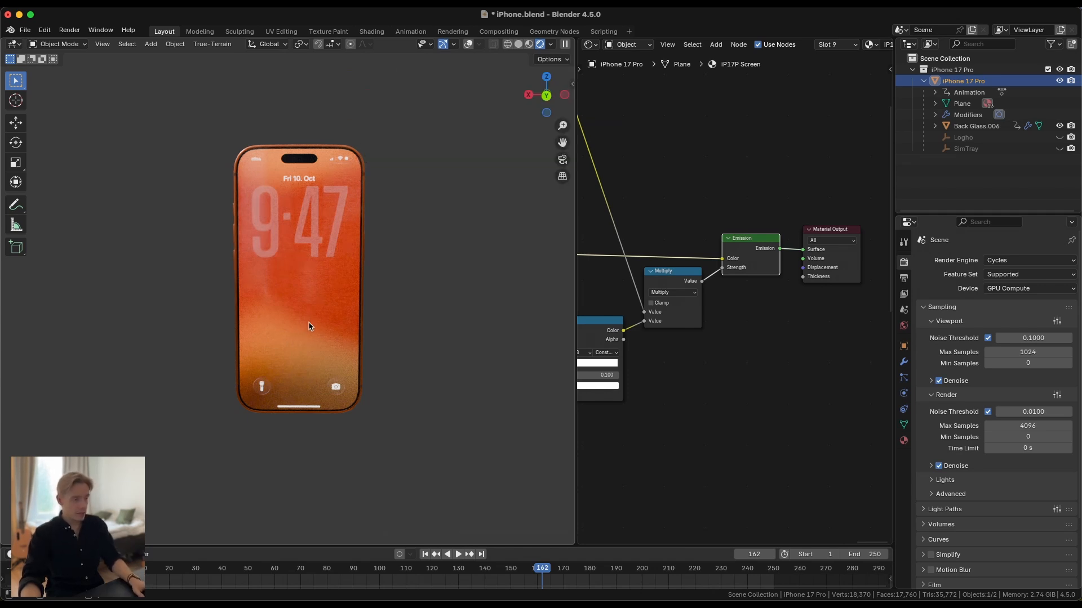
key(z)
click(430, 307)
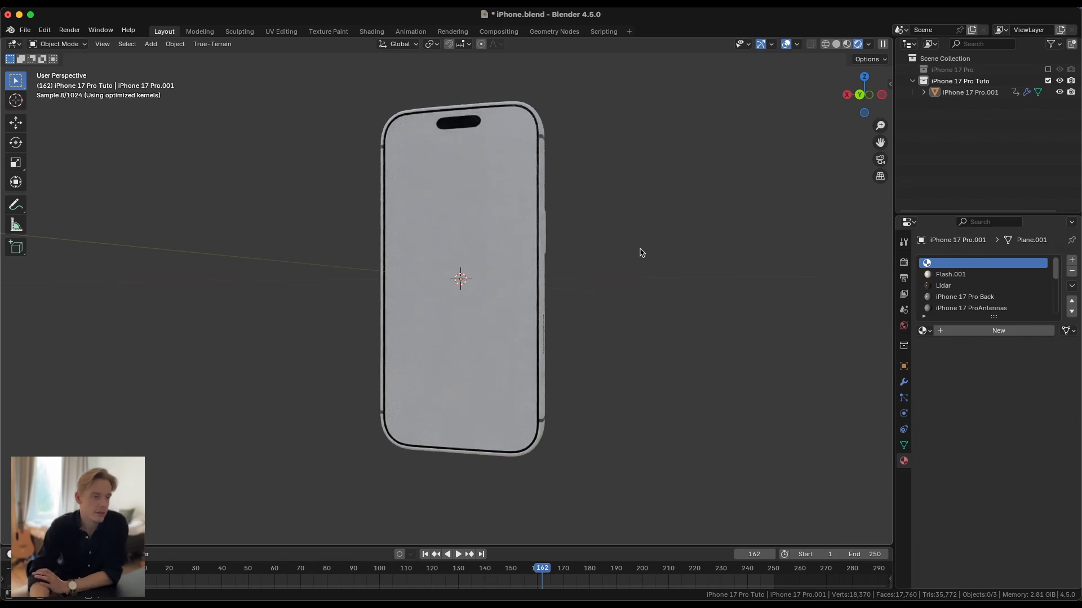
Step: Select the plain iPhone 17 Pro.001 model and inspect its back, side and front
middle_drag(640, 252, 528, 286)
middle_drag(492, 235, 448, 220)
click(471, 222)
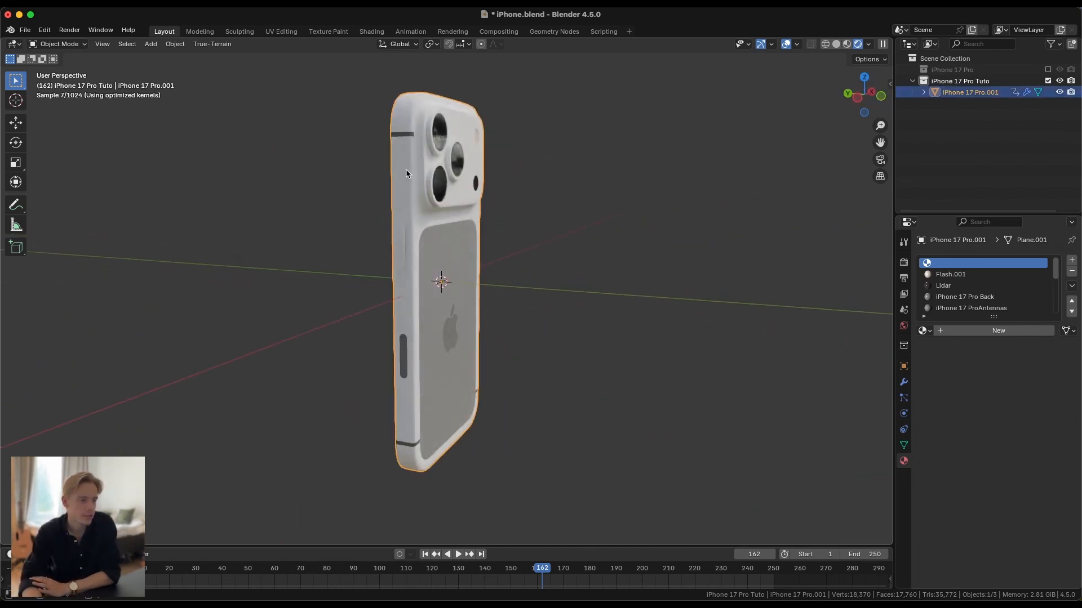
middle_drag(406, 173, 465, 309)
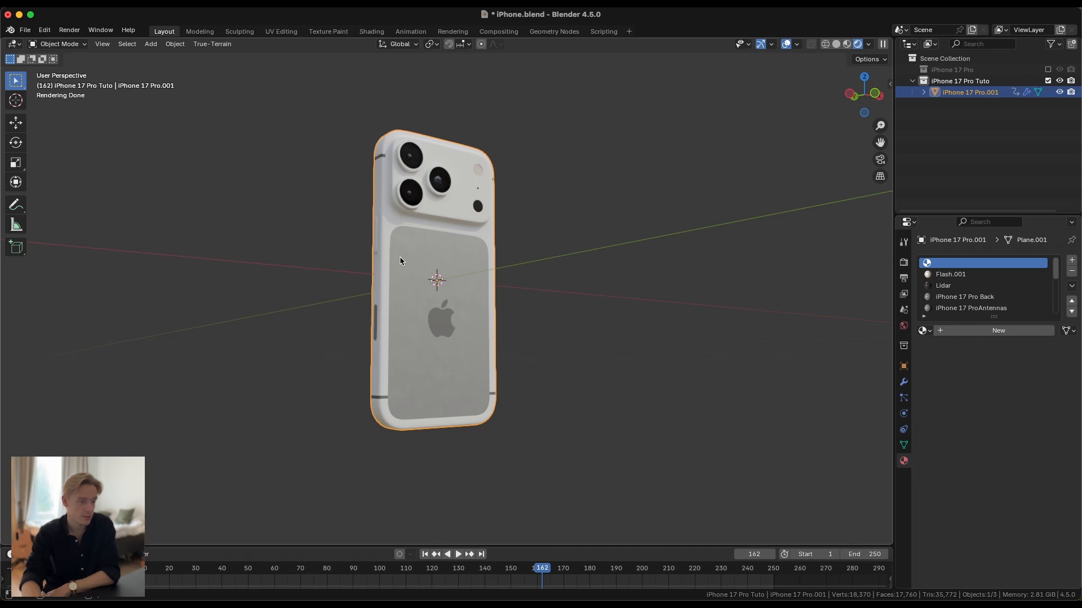
middle_drag(400, 256, 545, 285)
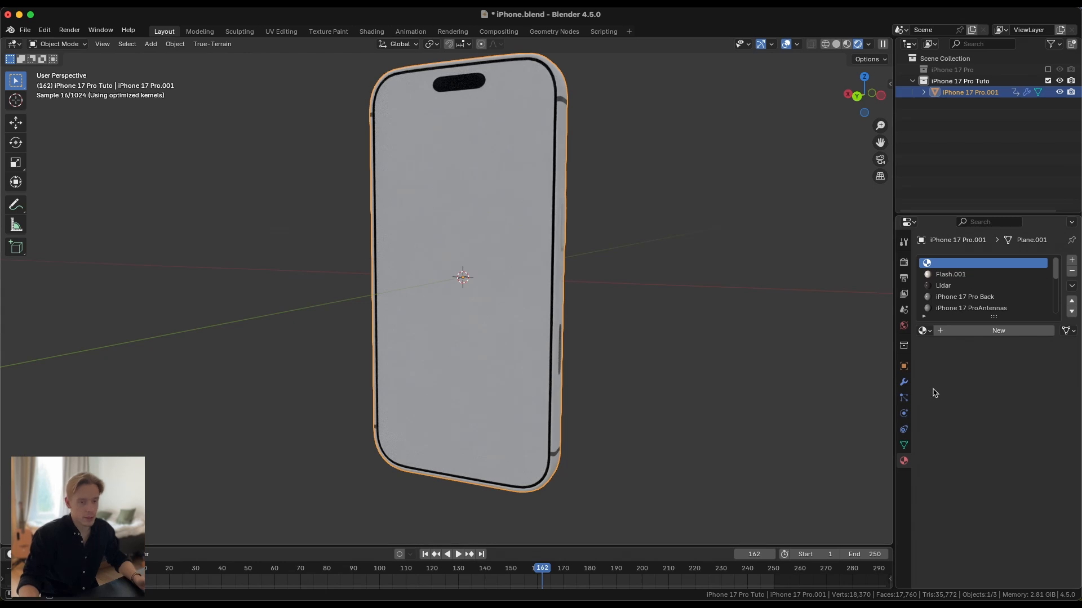
Step: Add a new custom property to the iPhone 17 Pro.001 object, with its item properties shown in the viewport
click(903, 369)
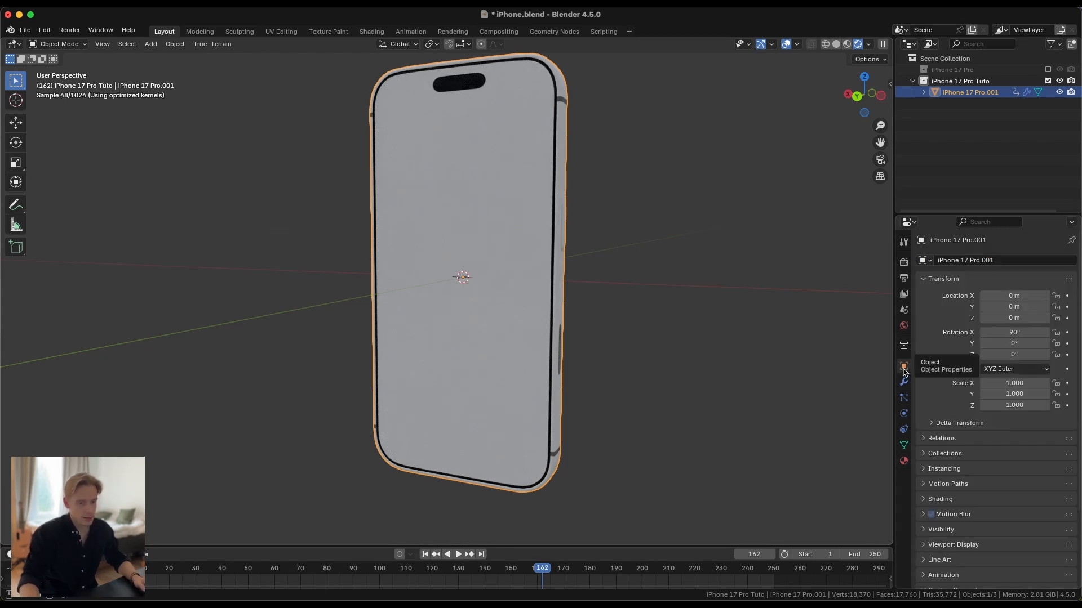
scroll(955, 365, down, 5)
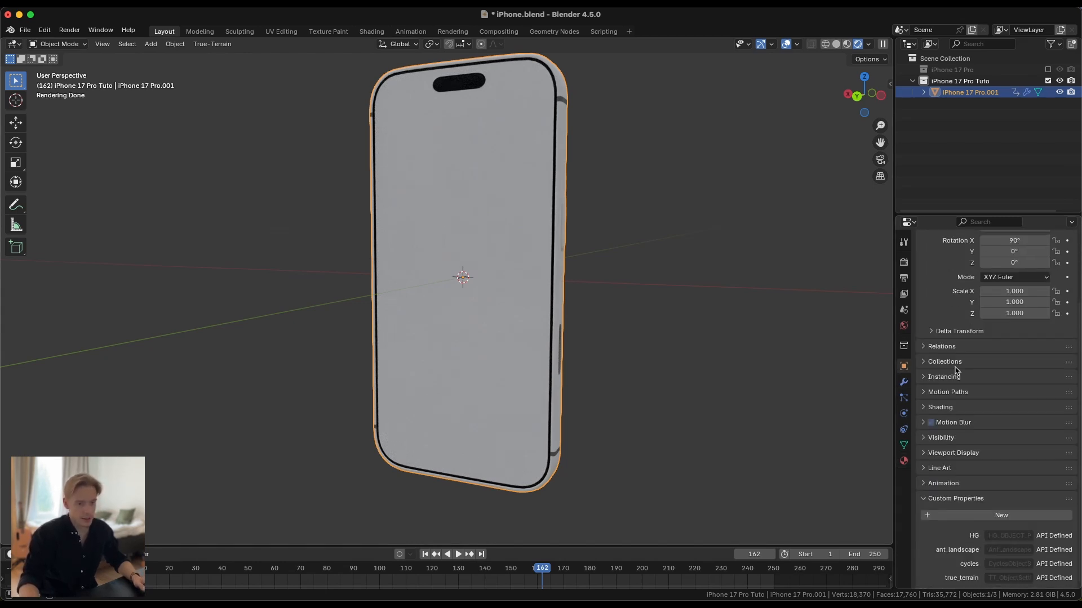
click(953, 499)
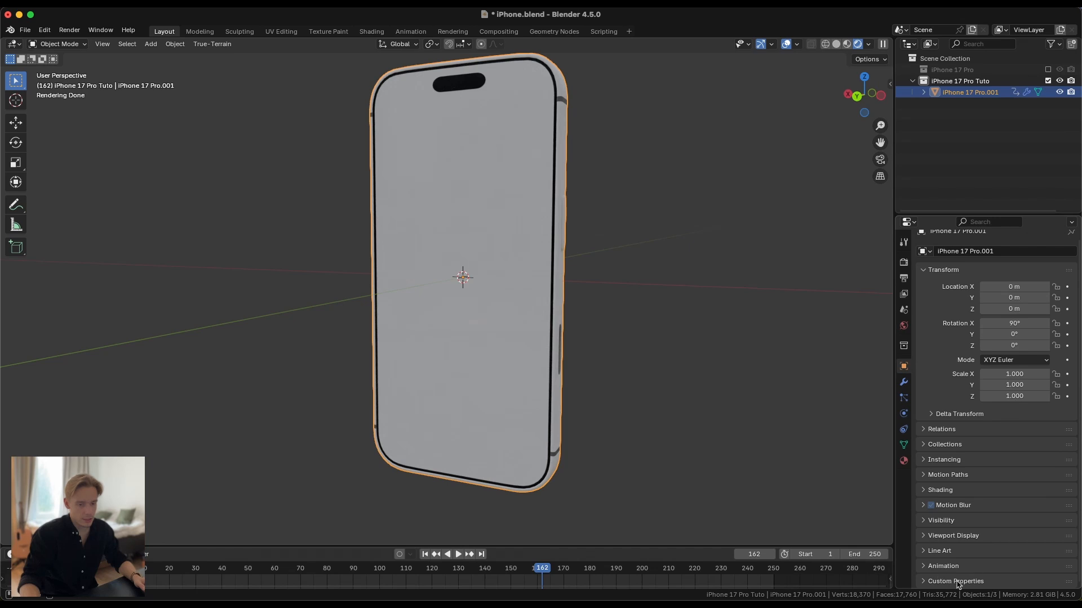
scroll(973, 452, down, 4)
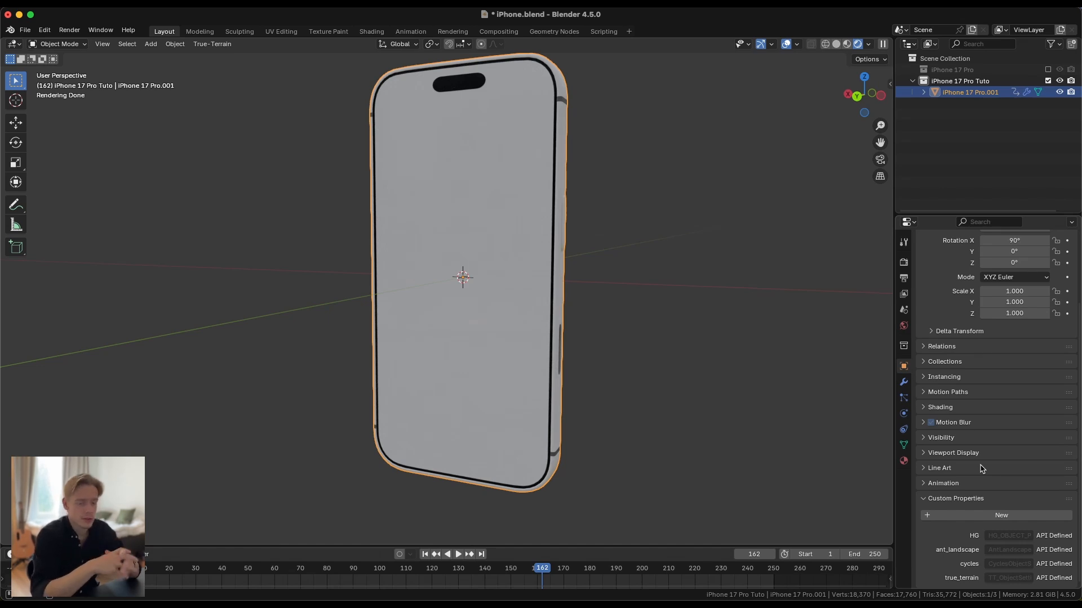
key(n)
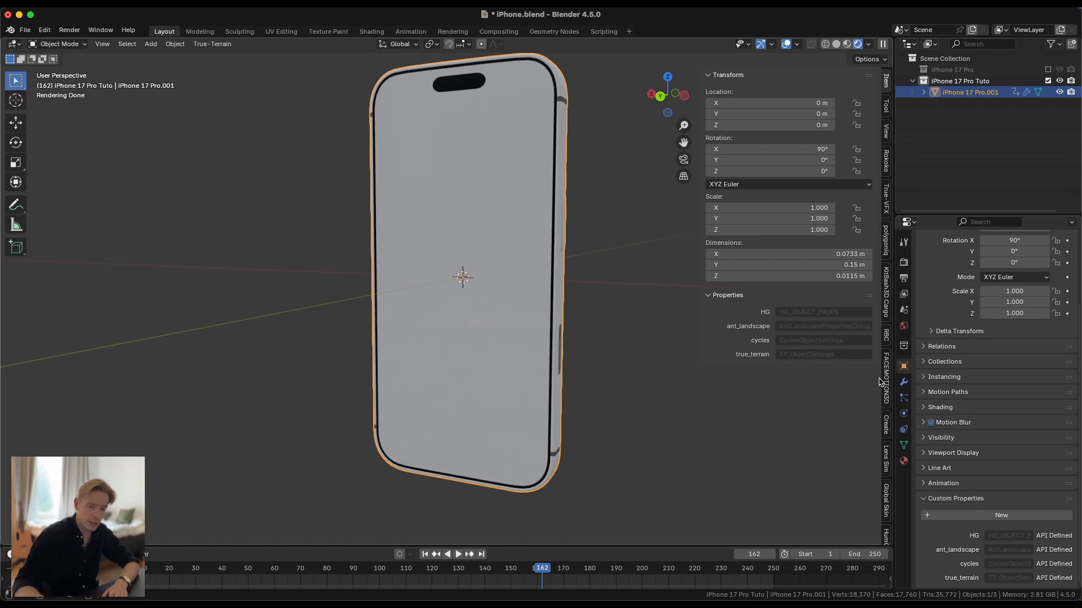
click(1008, 516)
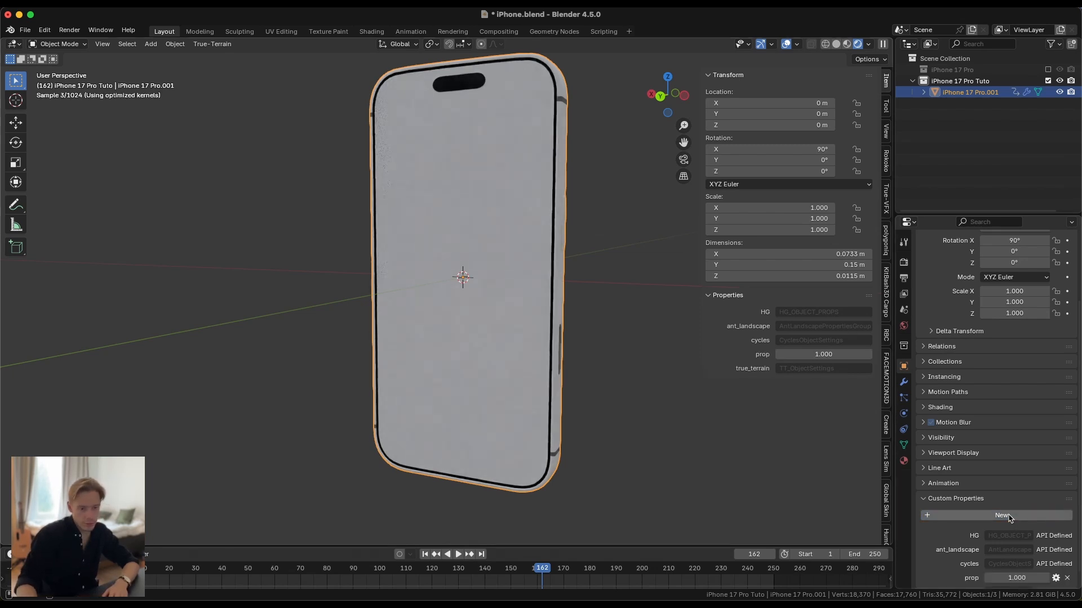
Step: Edit the new custom property, renaming it Color and setting its type to Integer
scroll(1009, 518, down, 1)
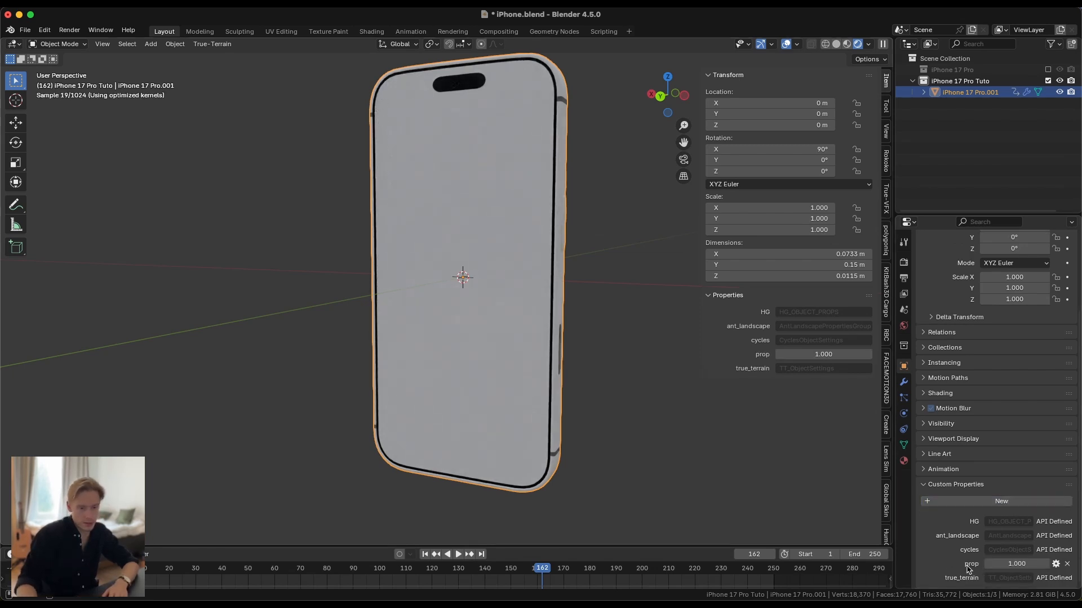
click(1056, 564)
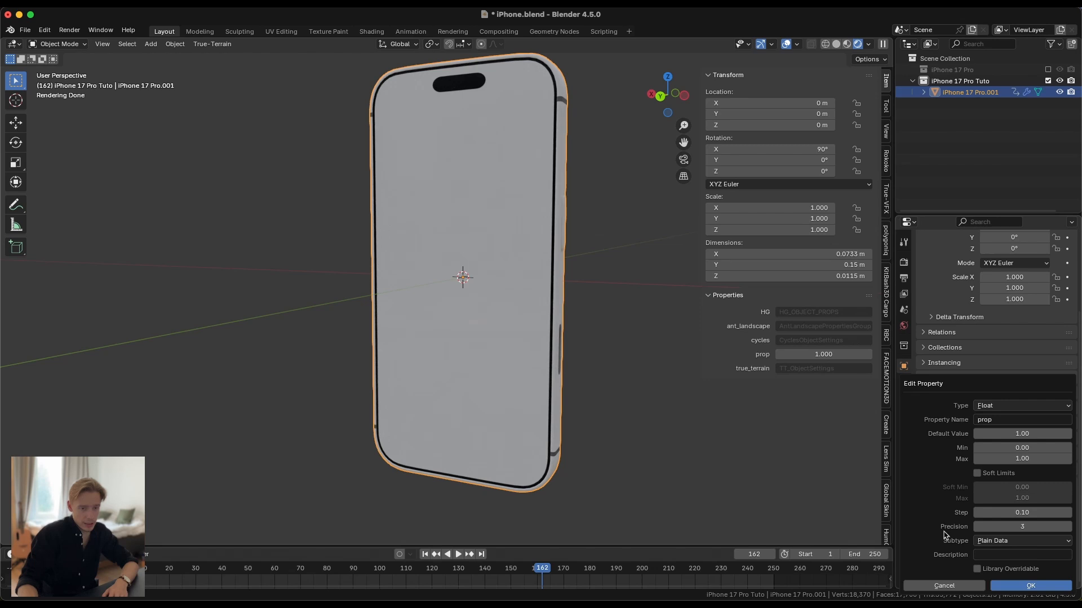
drag(961, 385, 427, 161)
click(479, 196)
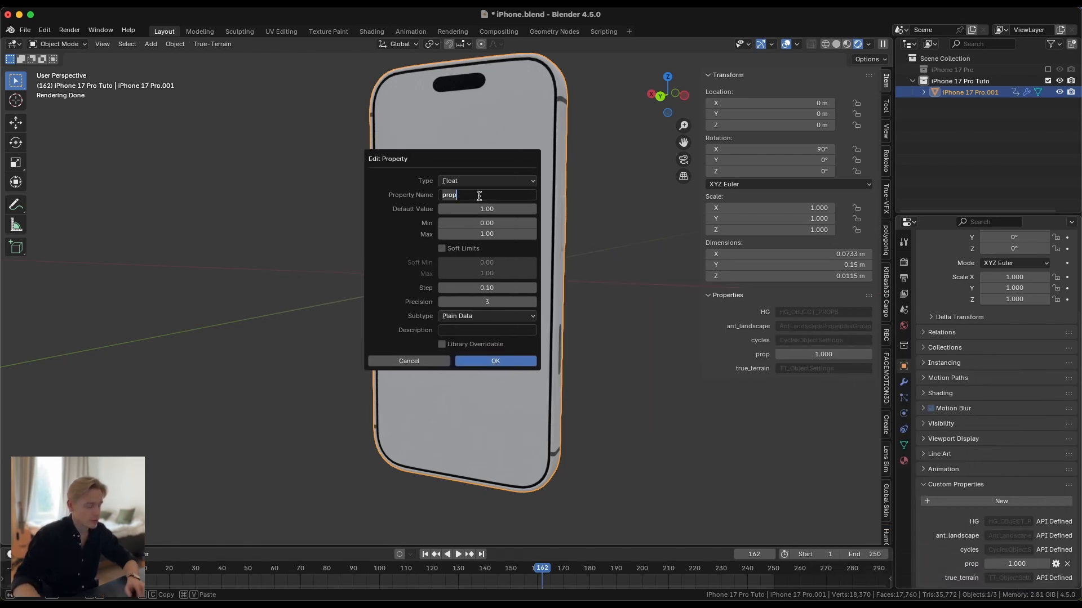
text(Color)
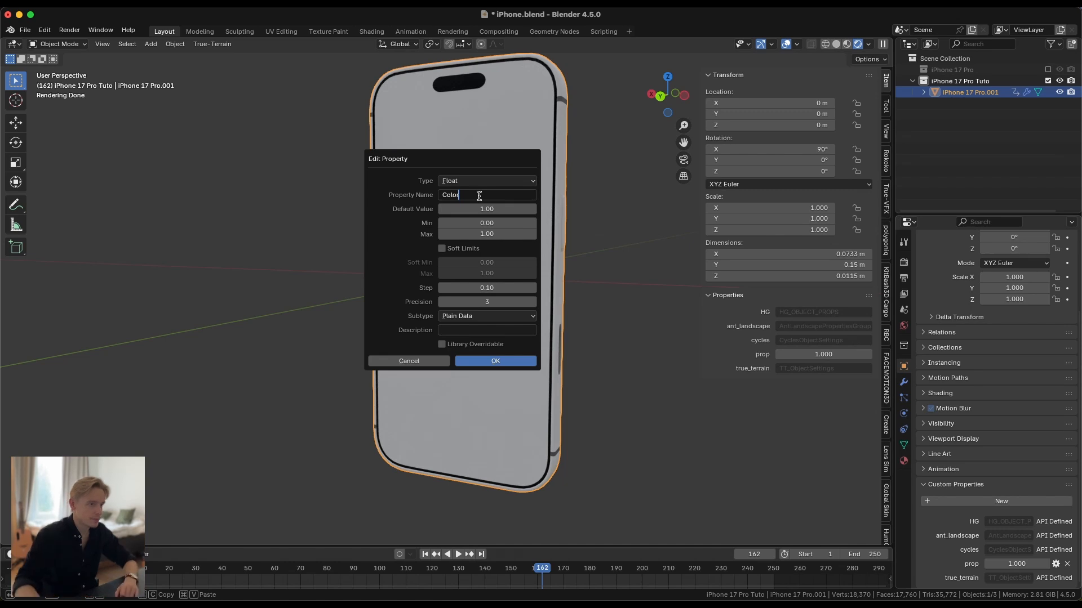
key(Return)
click(479, 182)
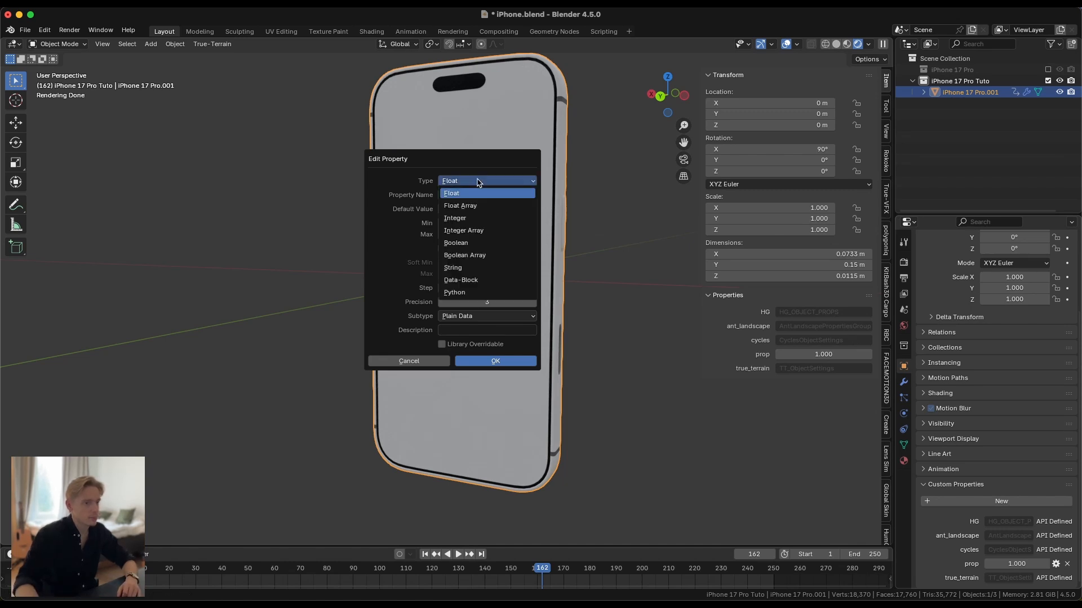
click(465, 219)
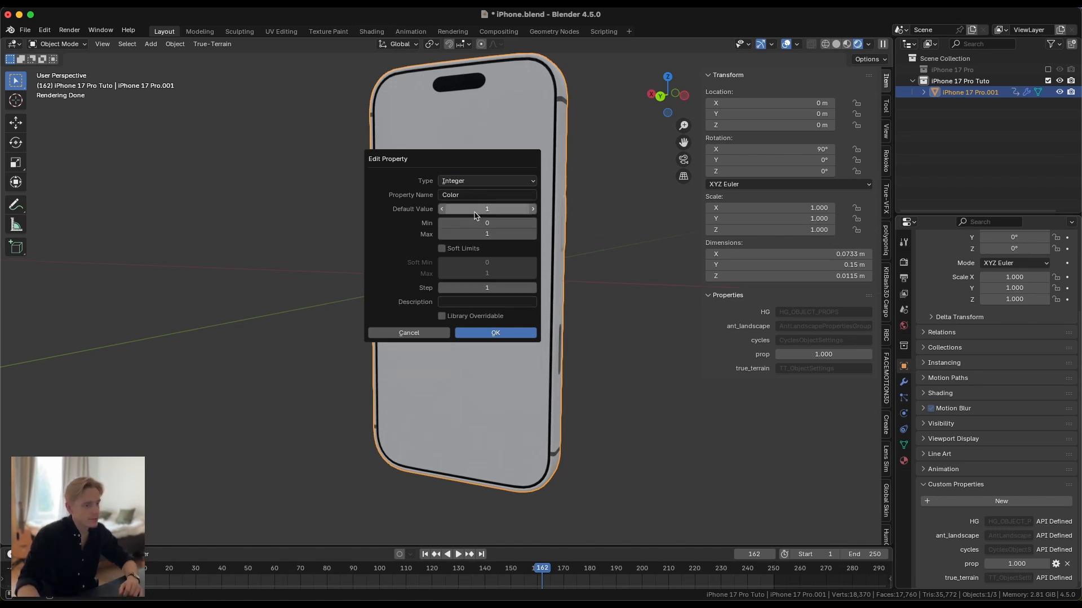
Step: Set the Color property's default value to 1, minimum to 1 and maximum to 3
click(483, 208)
text(1)
click(487, 223)
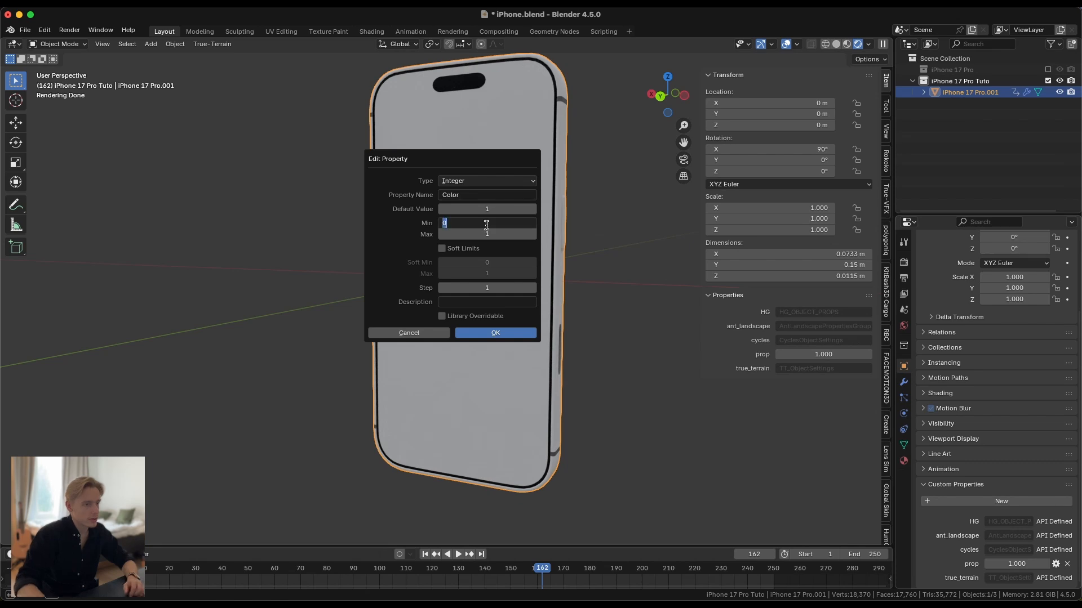
key(Tab)
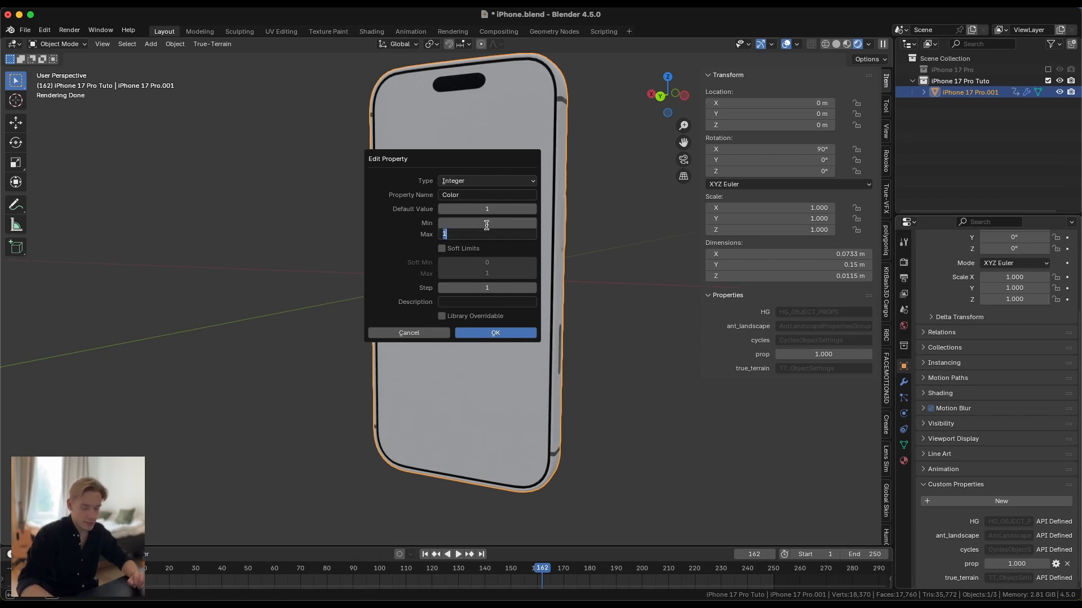
text(3)
key(Return)
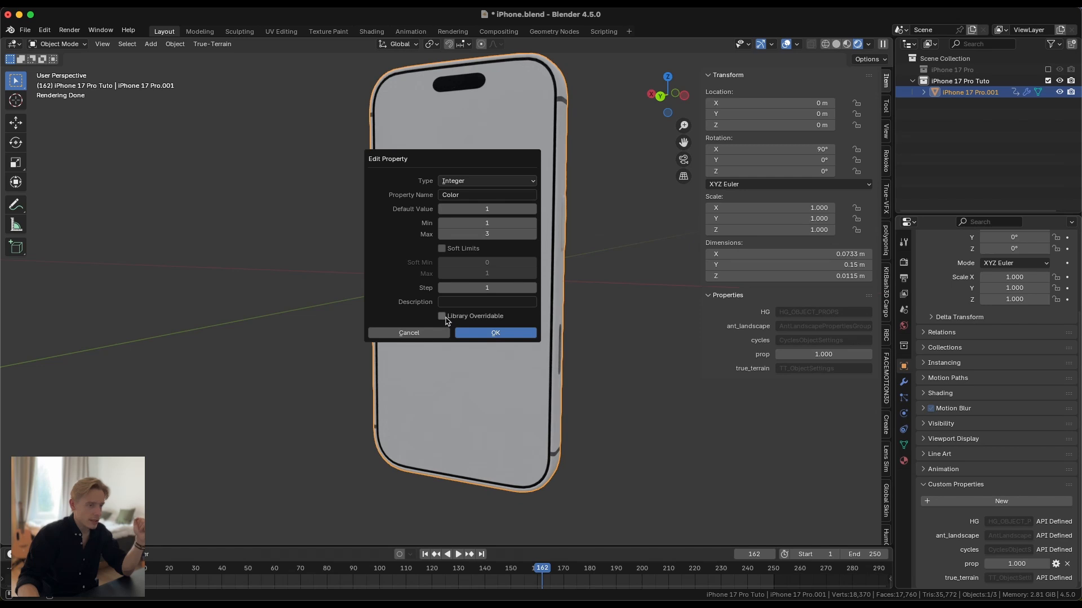
Step: Describe the Color property as "Changes iPhone Color", make it library overridable and apply the property settings
click(465, 302)
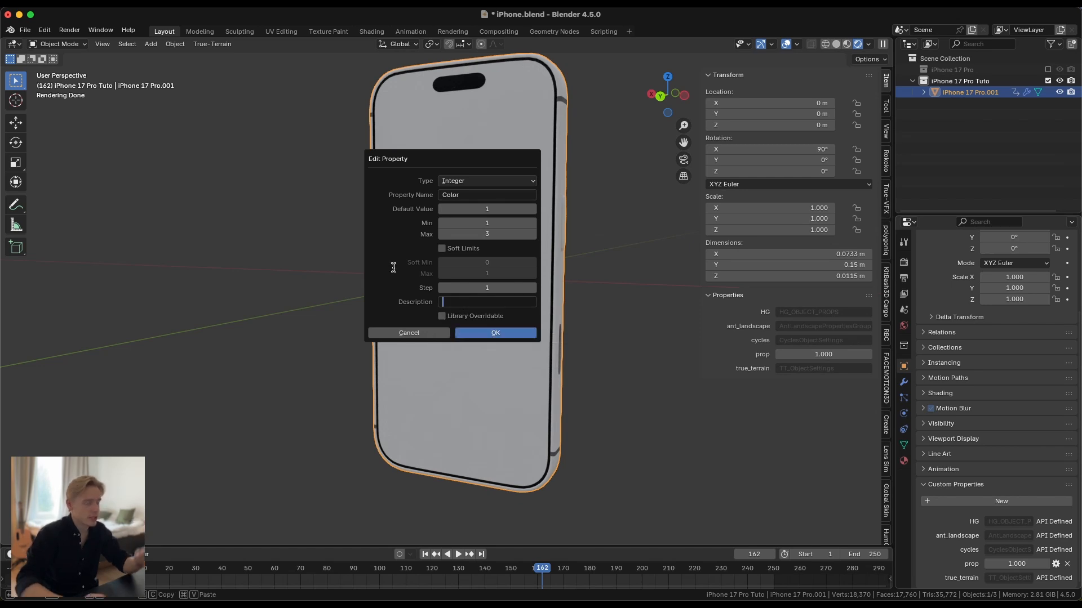
text(Change)
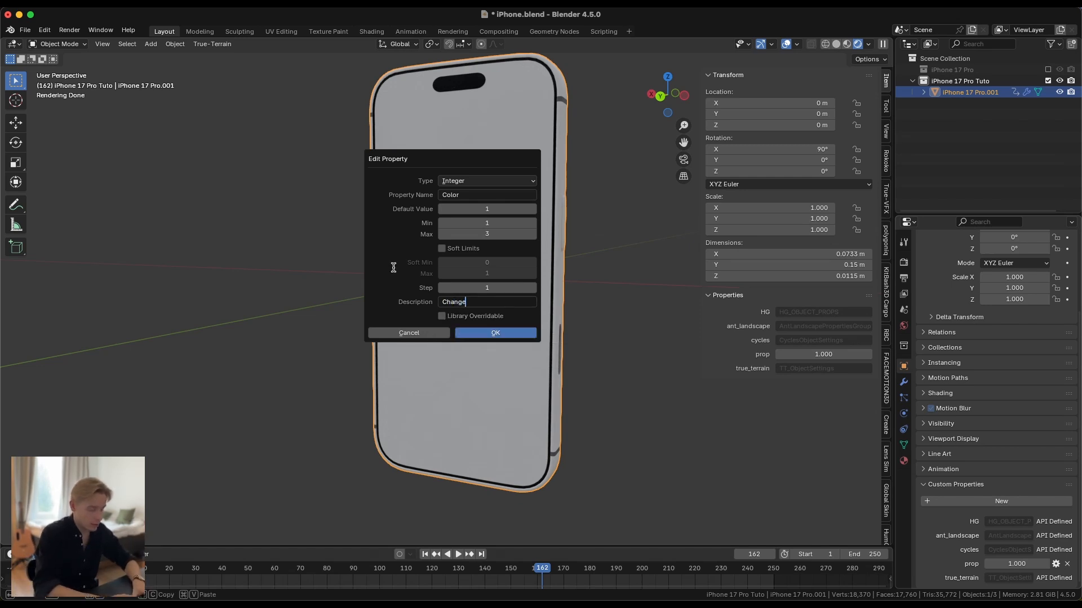
text(s iP)
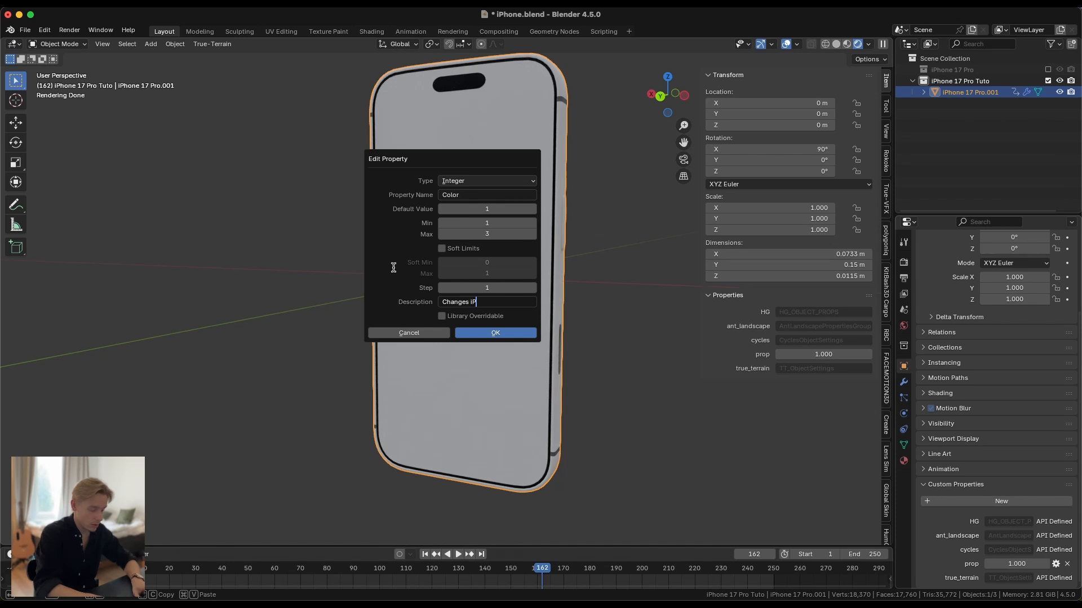
text(hone Color)
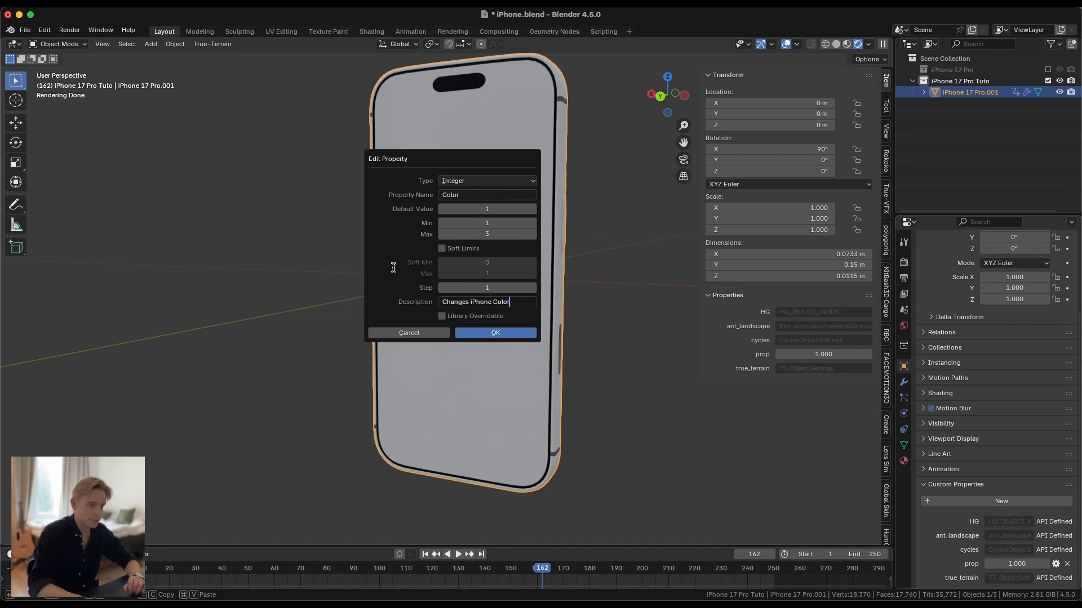
key(Return)
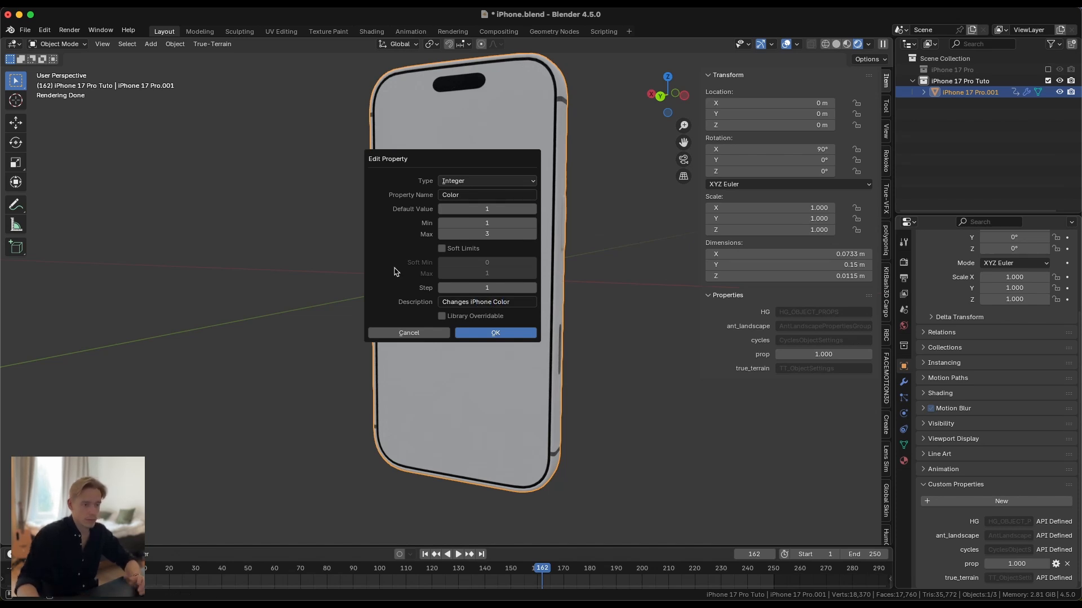
click(442, 317)
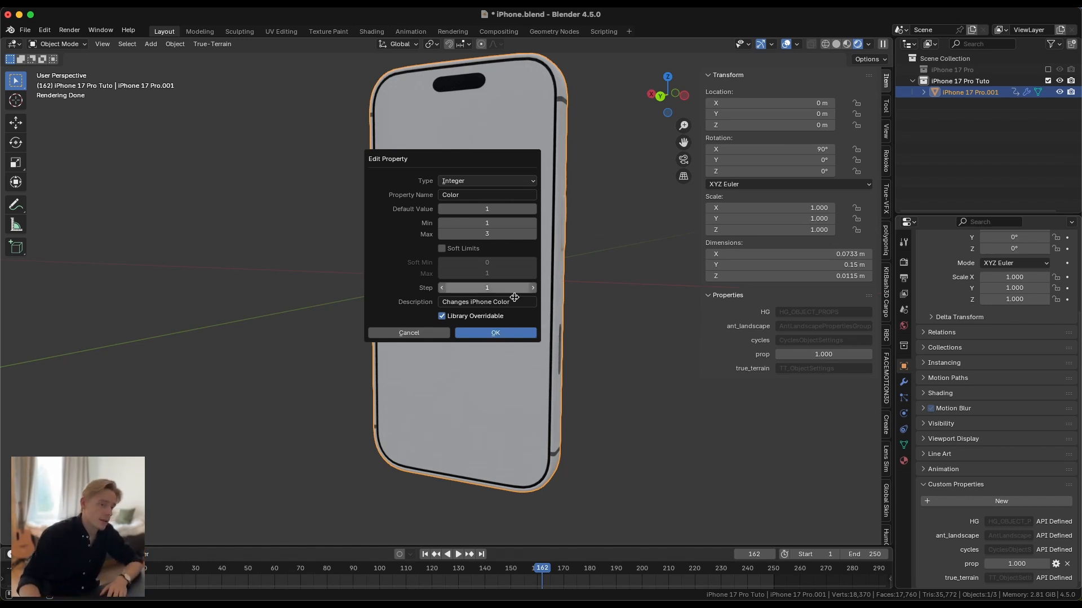
click(504, 333)
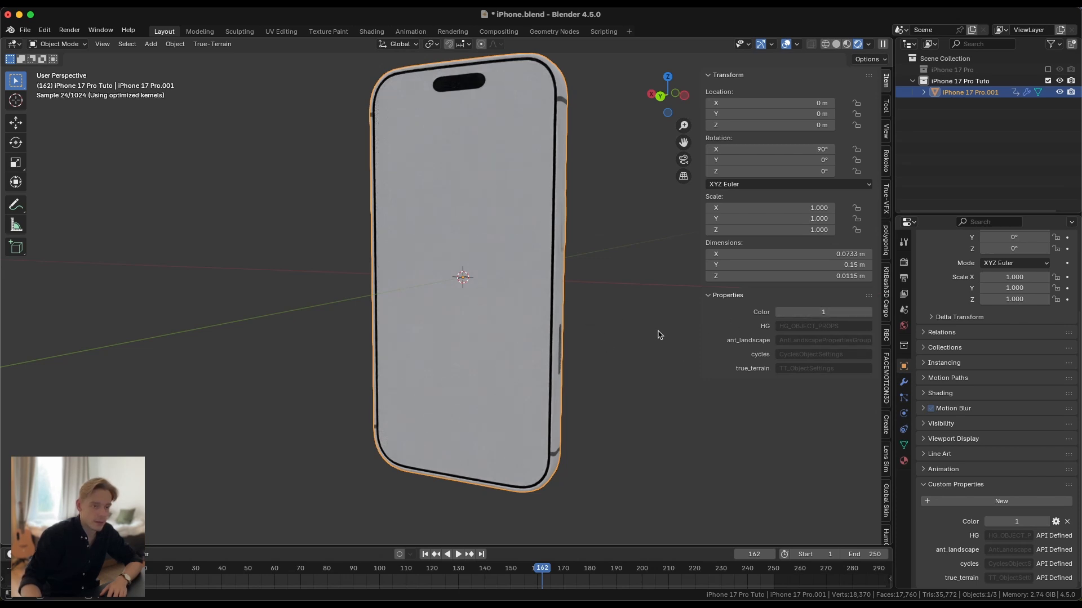
Step: Test the Color property by setting it to 2, checking the phone's back, and returning it to 1
middle_drag(626, 327, 497, 328)
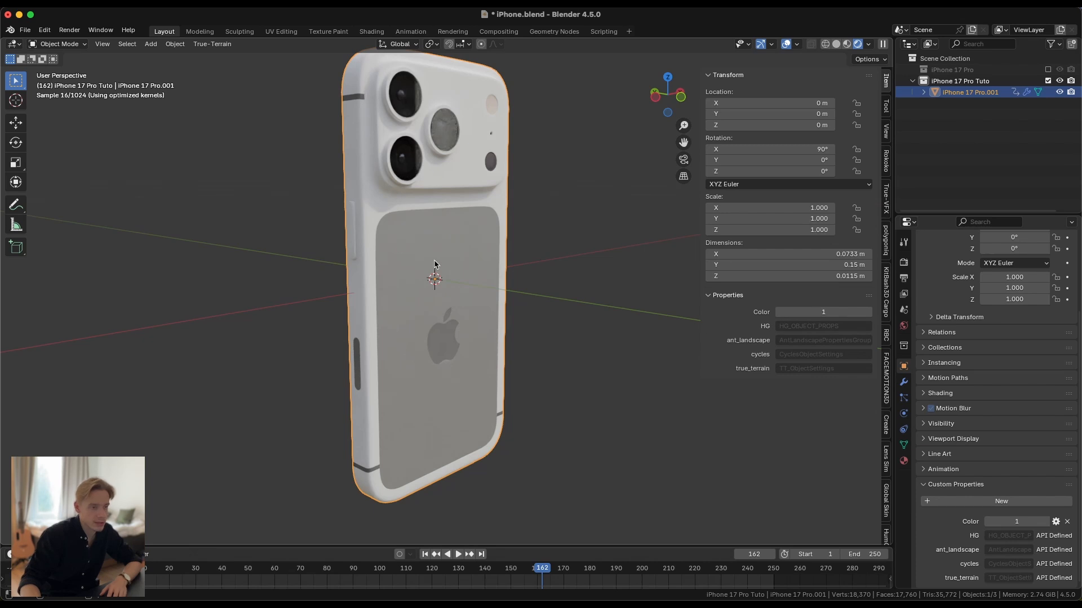
click(868, 312)
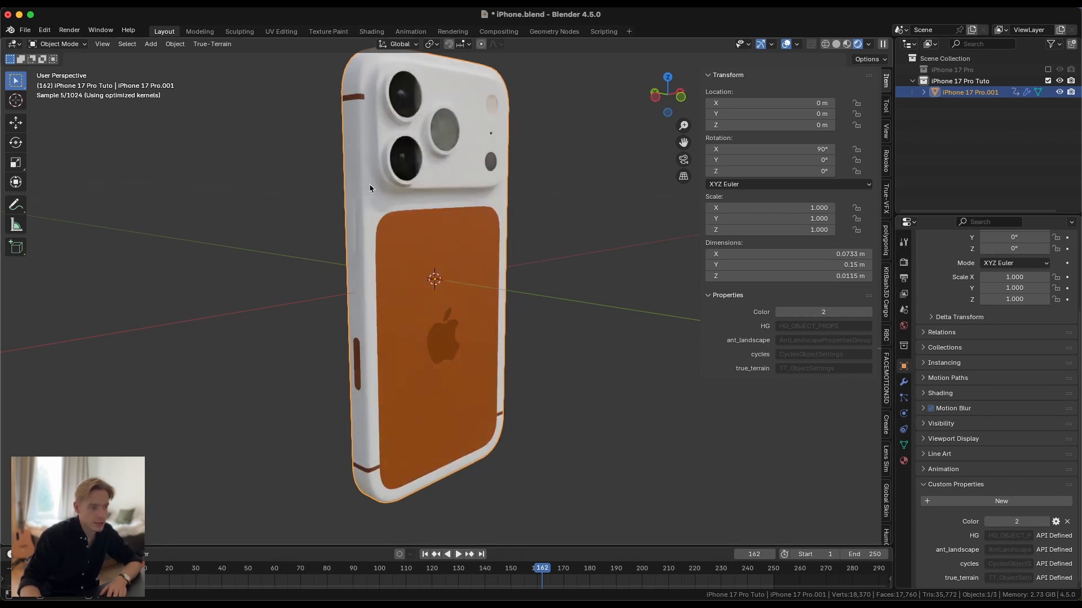
middle_drag(434, 284, 459, 265)
scroll(458, 266, down, 3)
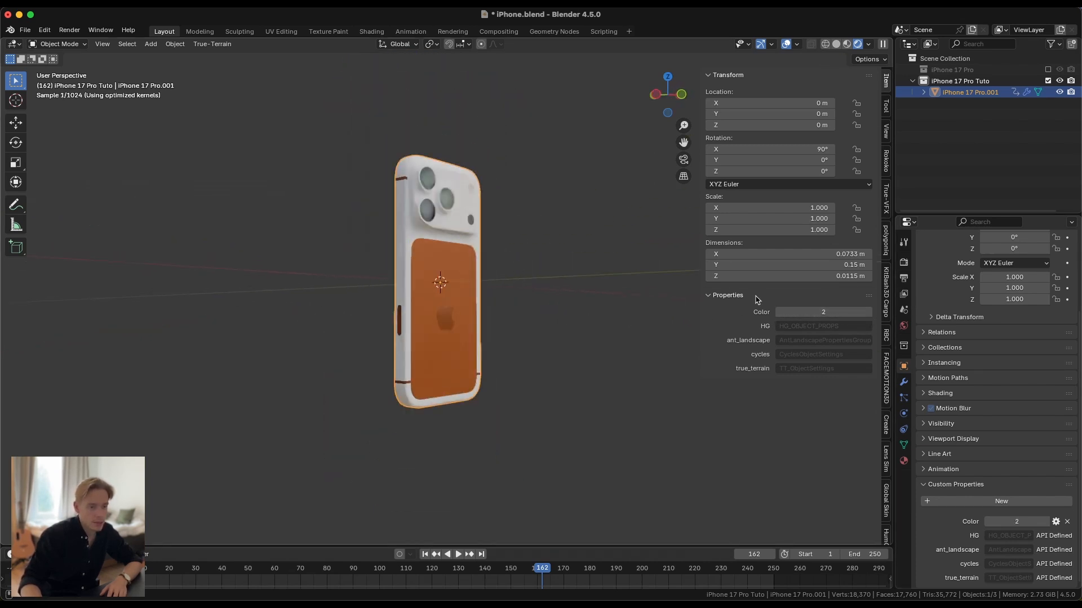
click(780, 312)
middle_drag(526, 299, 541, 301)
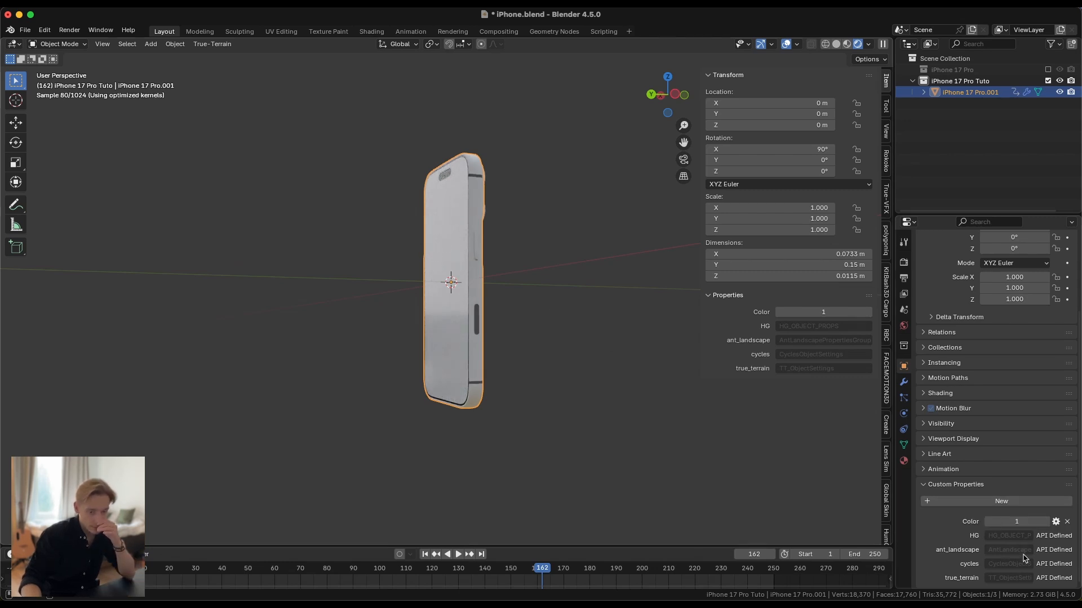
Step: Add a new custom property to the phone object and rename it Screen Brightness
click(1035, 503)
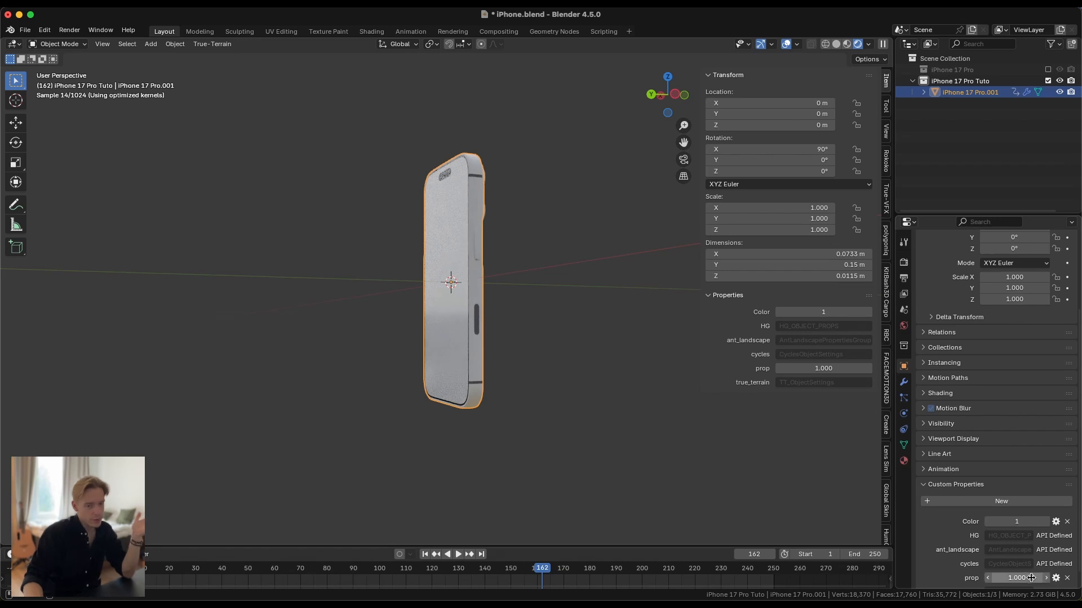
click(1055, 579)
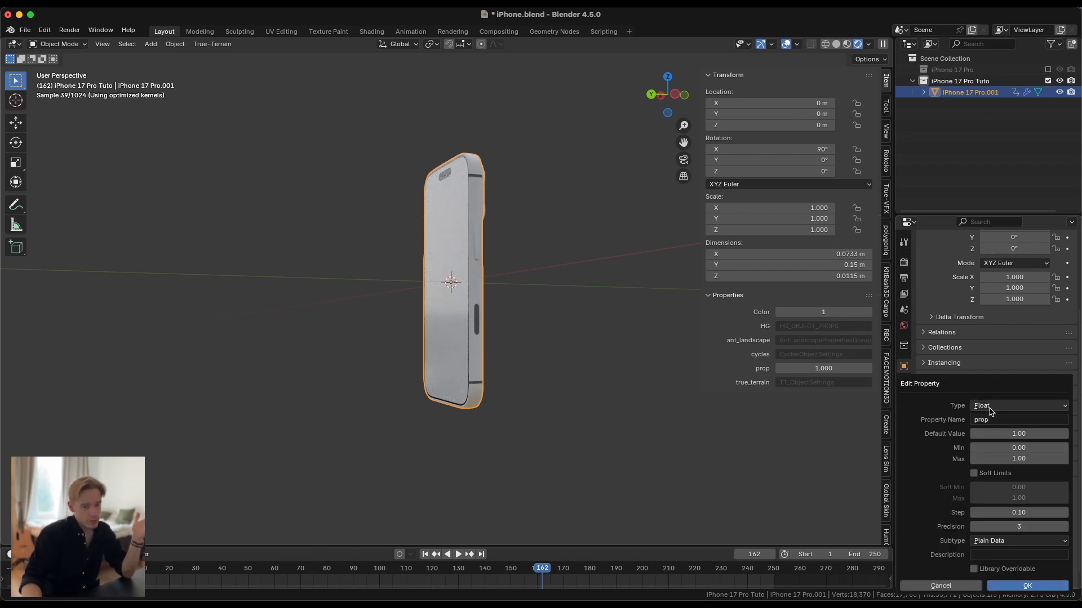
click(1002, 421)
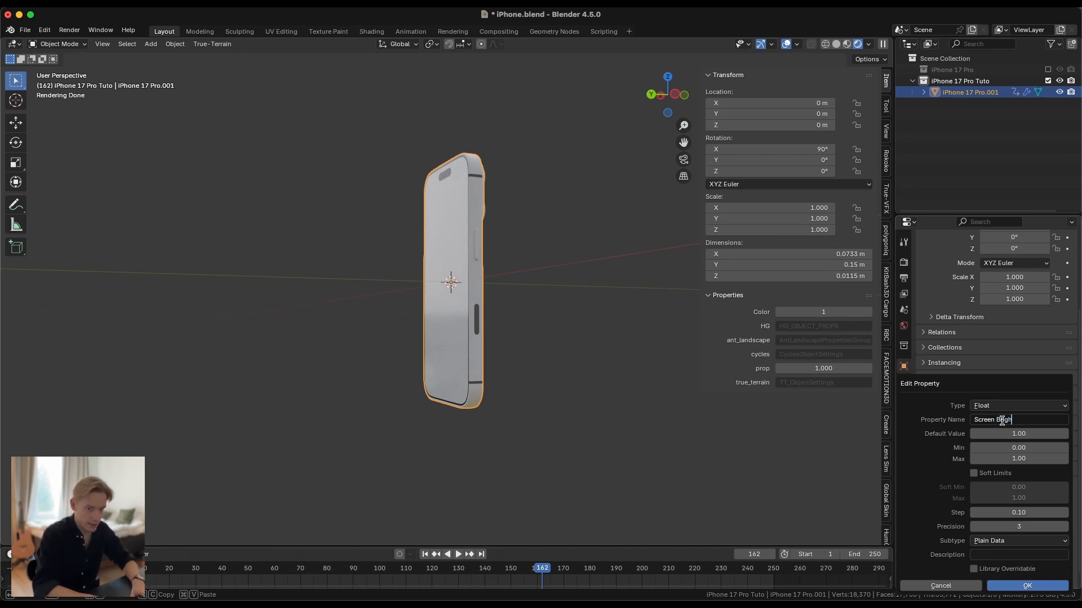
text(Screen Brigh)
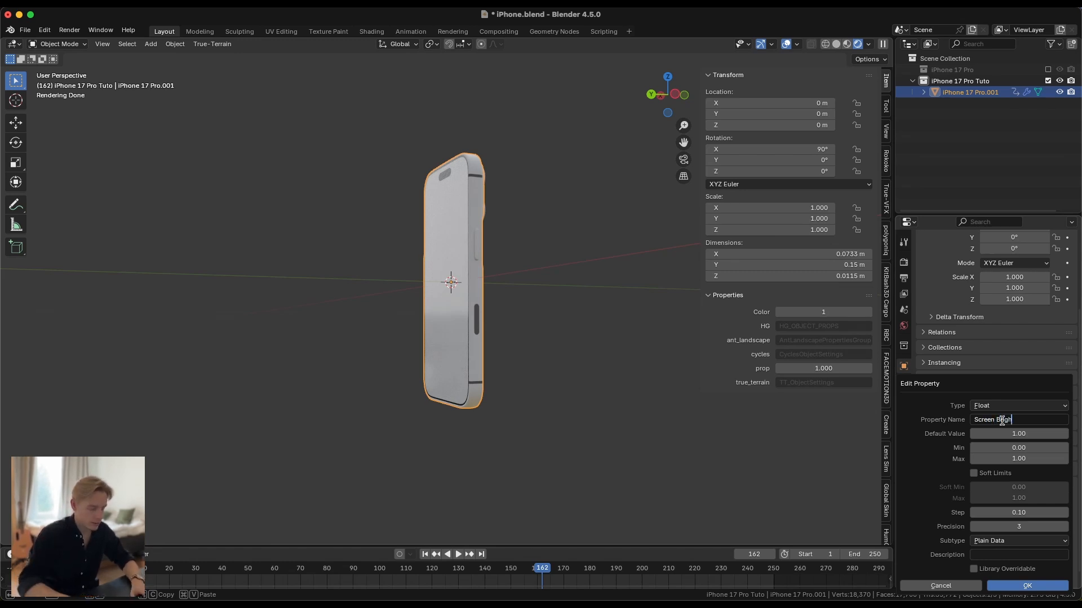
text(tness)
key(Return)
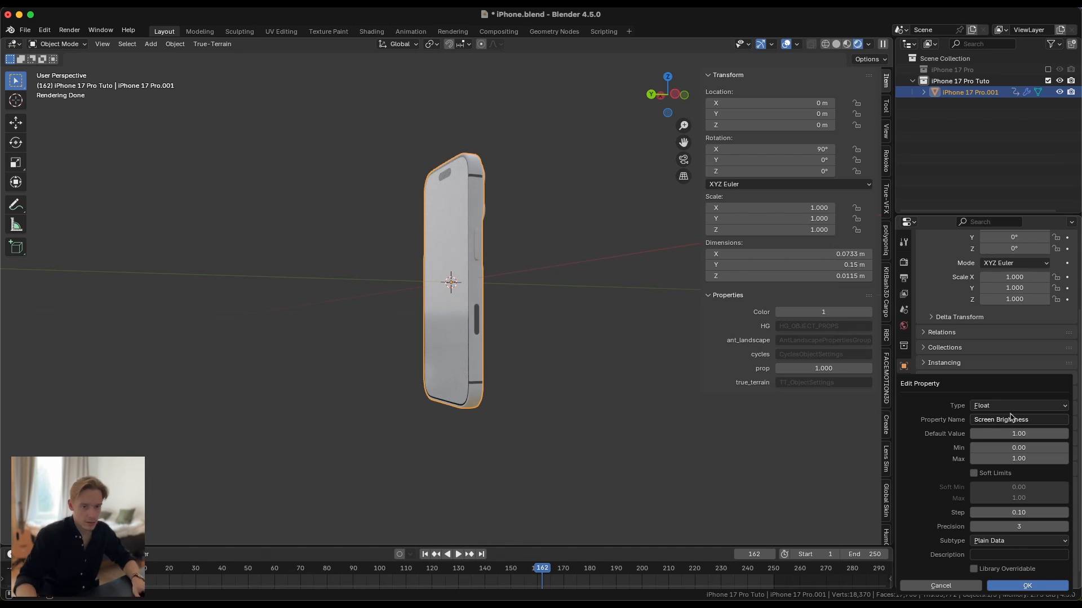
Step: Keep the Screen Brightness property as Float with the Factor subtype, make it library overridable and apply the settings
click(994, 406)
click(993, 410)
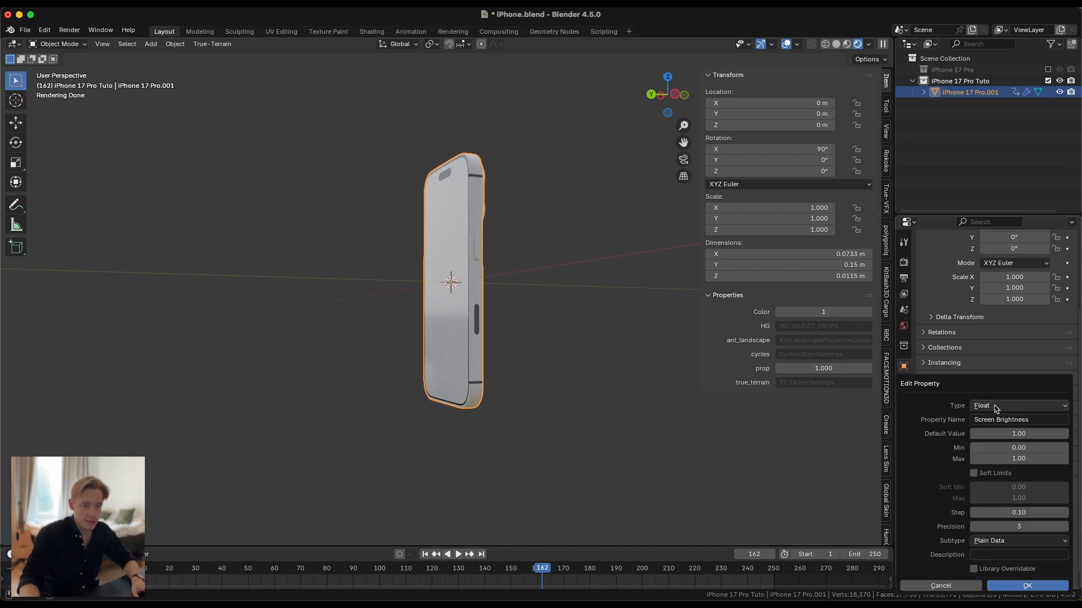
click(1016, 542)
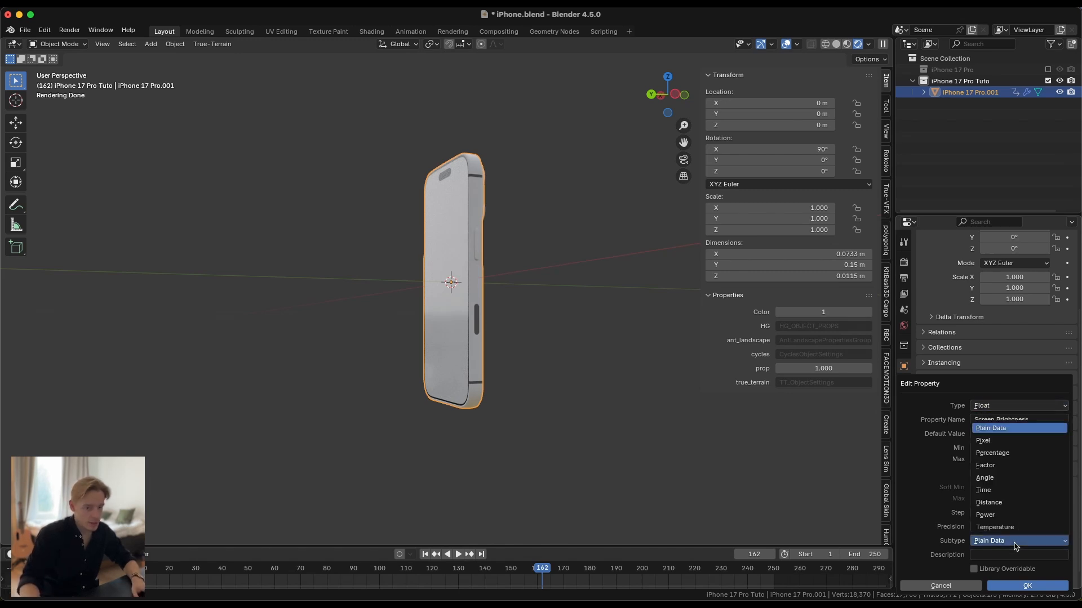
click(998, 465)
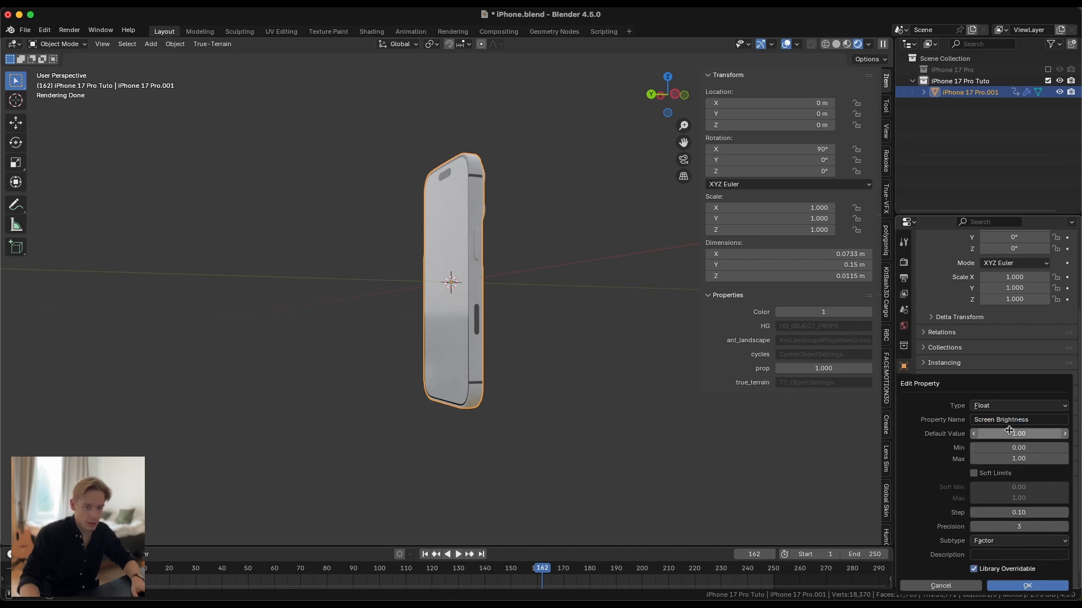
click(1028, 586)
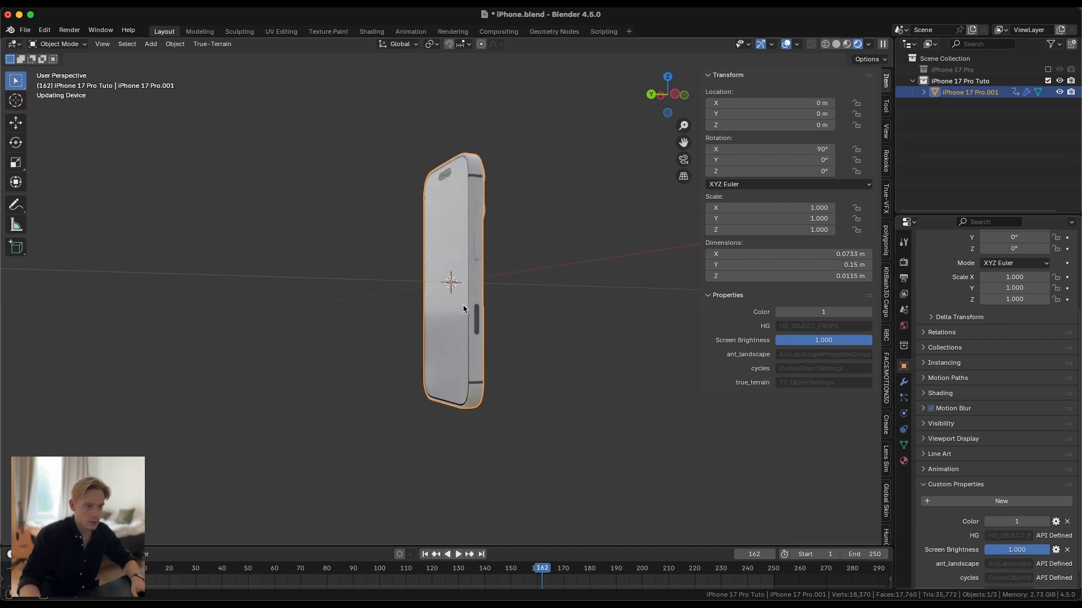
middle_drag(501, 324, 522, 308)
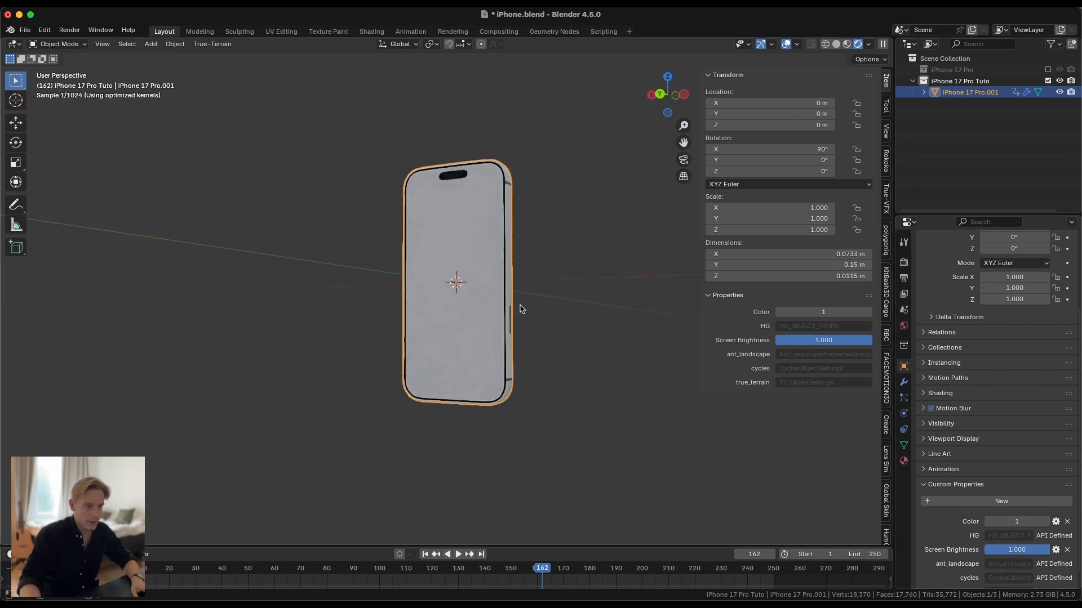
Step: Add another custom property to the phone object and rename it Background
click(1049, 502)
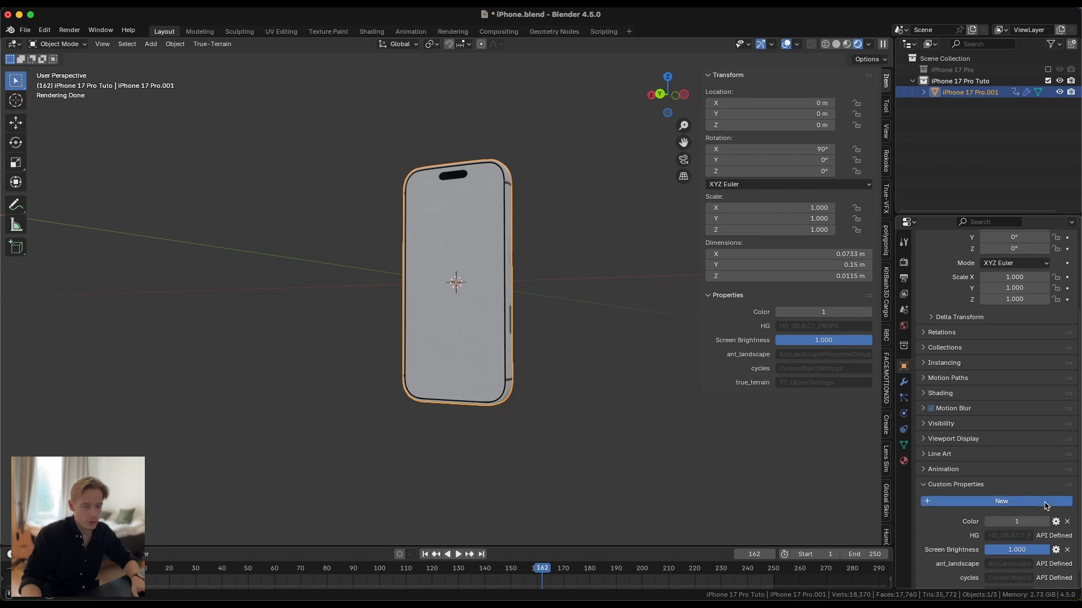
scroll(1026, 511, down, 1)
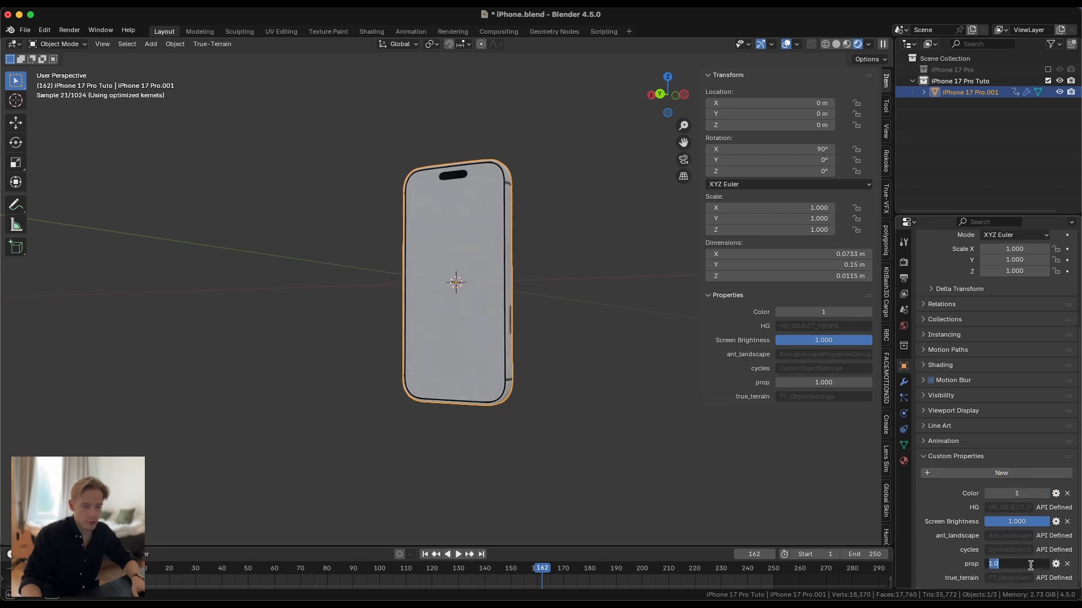
click(1056, 564)
click(1006, 420)
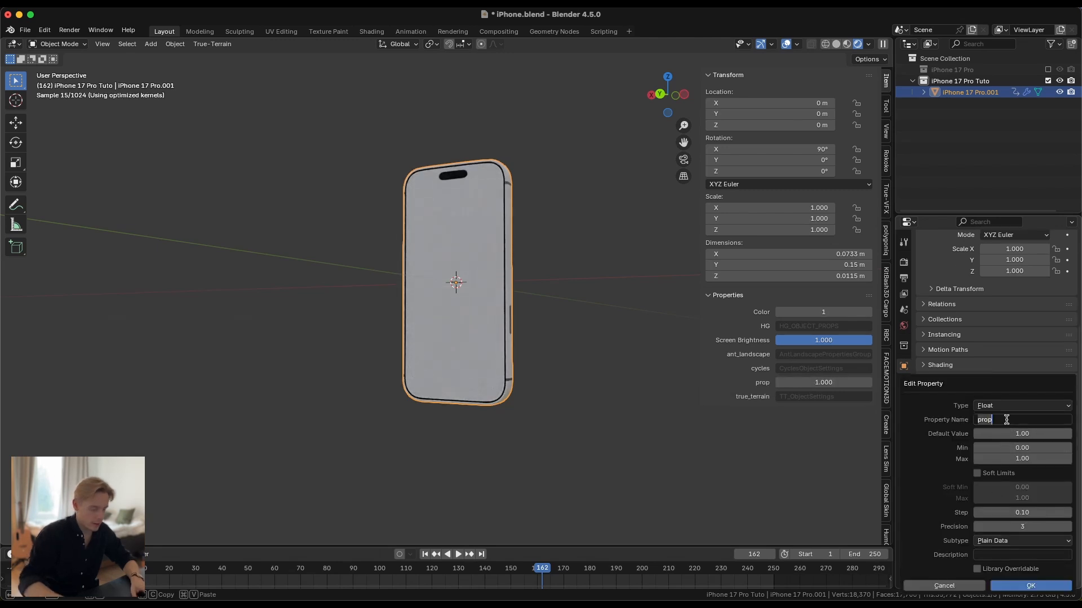
text(Backgro)
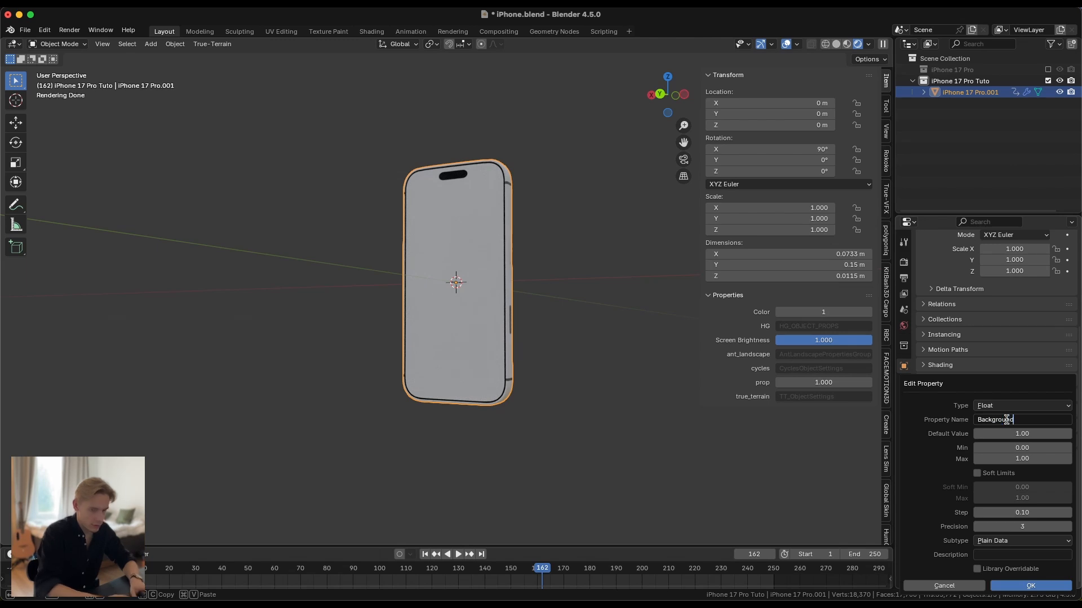
text(und)
key(Return)
Step: Set the Background property's subtype to Factor, make it library overridable and apply the settings
click(1015, 542)
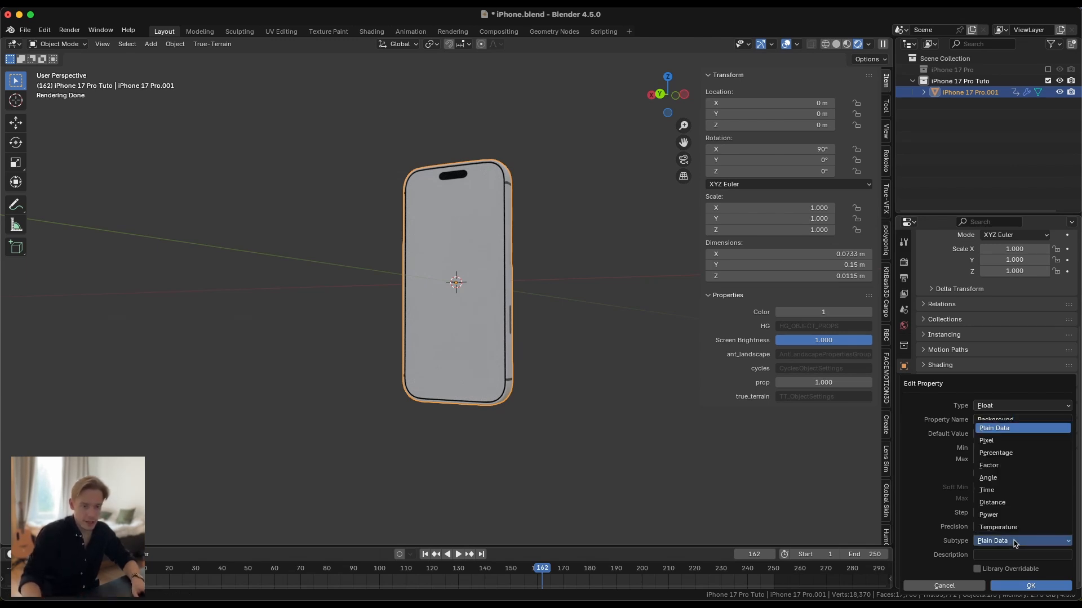
click(1006, 466)
click(981, 570)
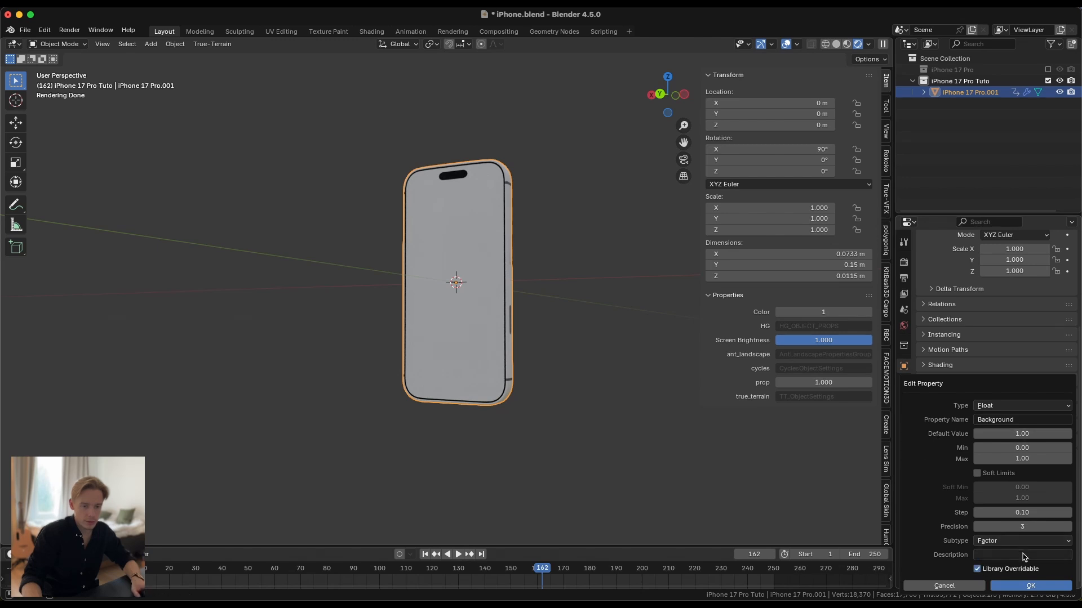
click(1026, 585)
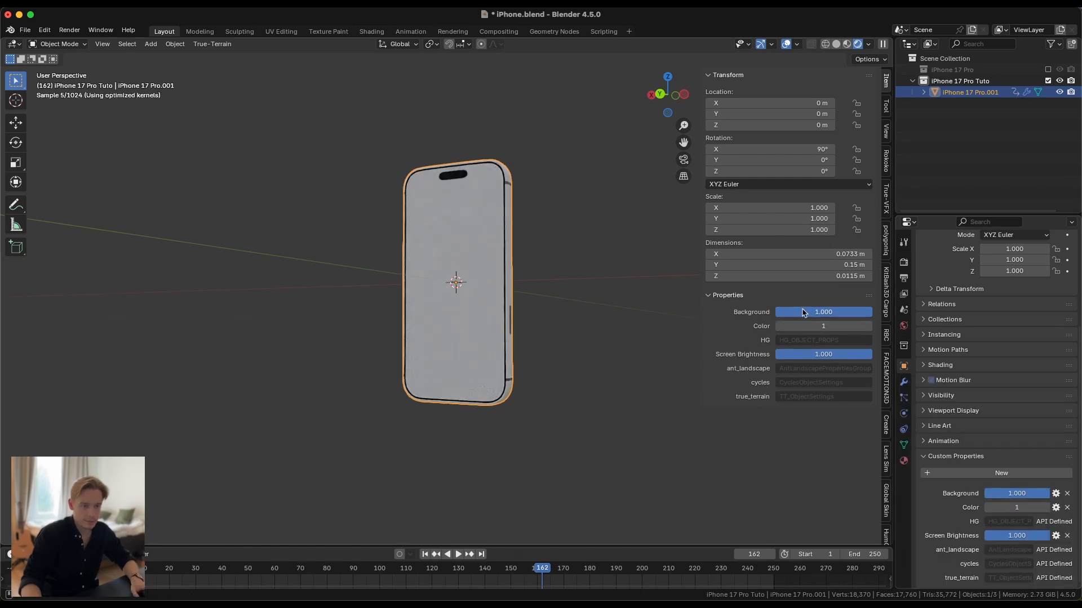
Step: Test the Background and Screen Brightness sliders, leaving both at 1.000, and inspect the phone's back
drag(832, 312, 877, 313)
mouse_move(869, 353)
mouse_down()
mouse_move(779, 354)
mouse_move(880, 355)
mouse_up()
middle_drag(556, 381, 684, 299)
middle_drag(608, 288, 350, 214)
scroll(460, 266, up, 3)
scroll(445, 262, down, 1)
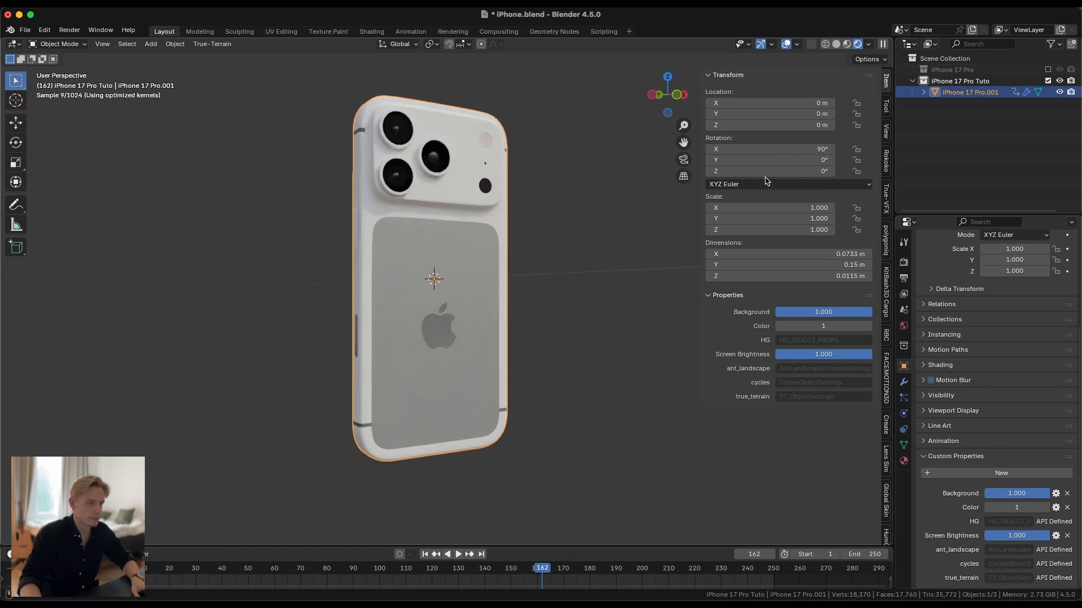
Step: Hide the viewport's sidebar and split the 3D view in two, turning the new area into a Shader Editor
key(n)
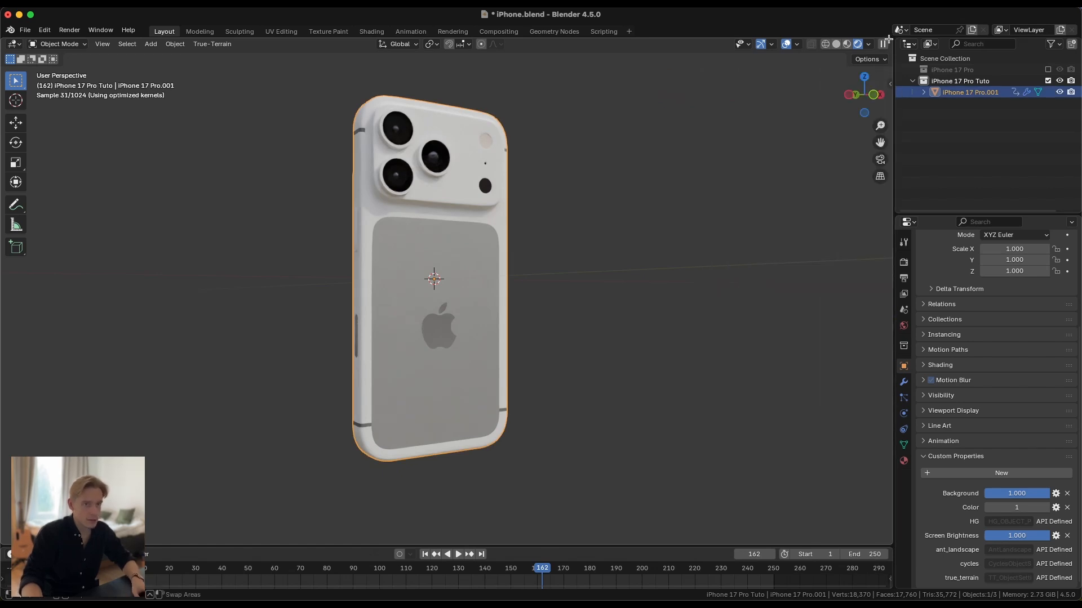
drag(888, 38, 542, 50)
key(shift+F3)
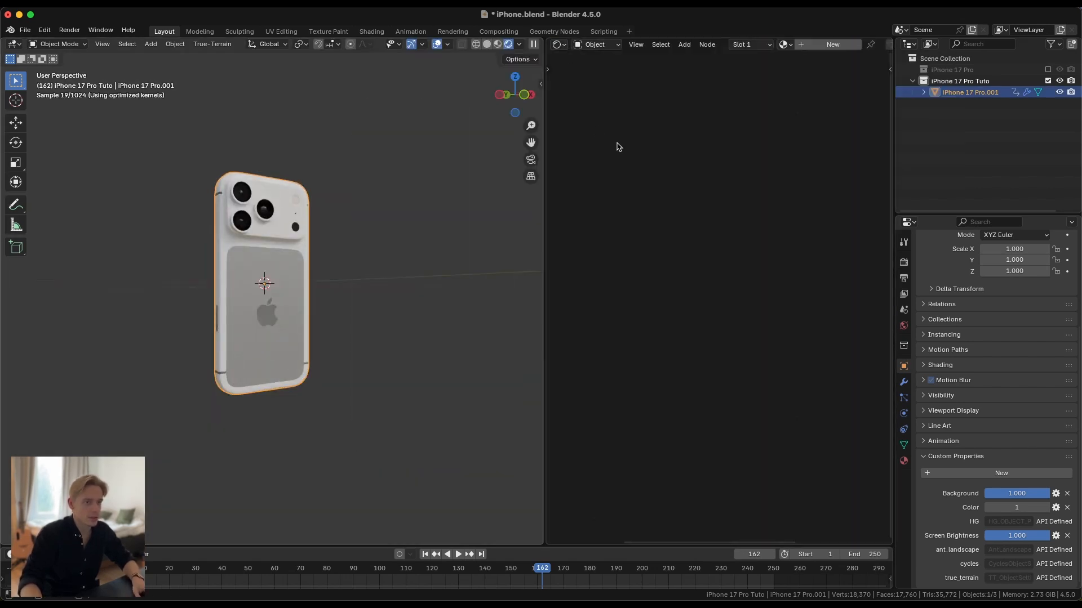
Step: Check the phone's material slots, create a new material in Slot 1 and name it Frame
click(747, 45)
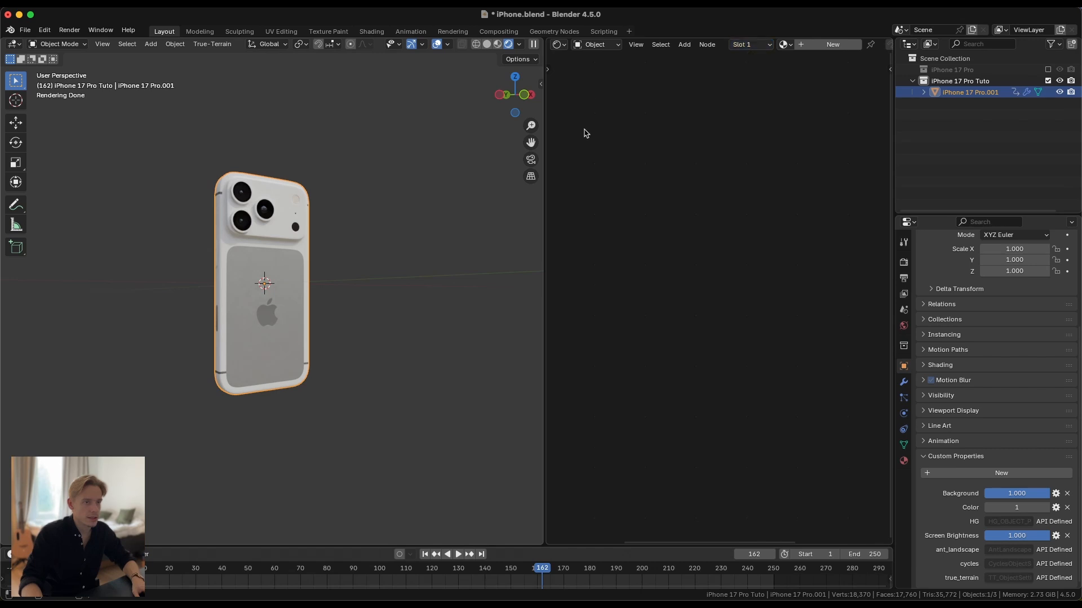
click(754, 45)
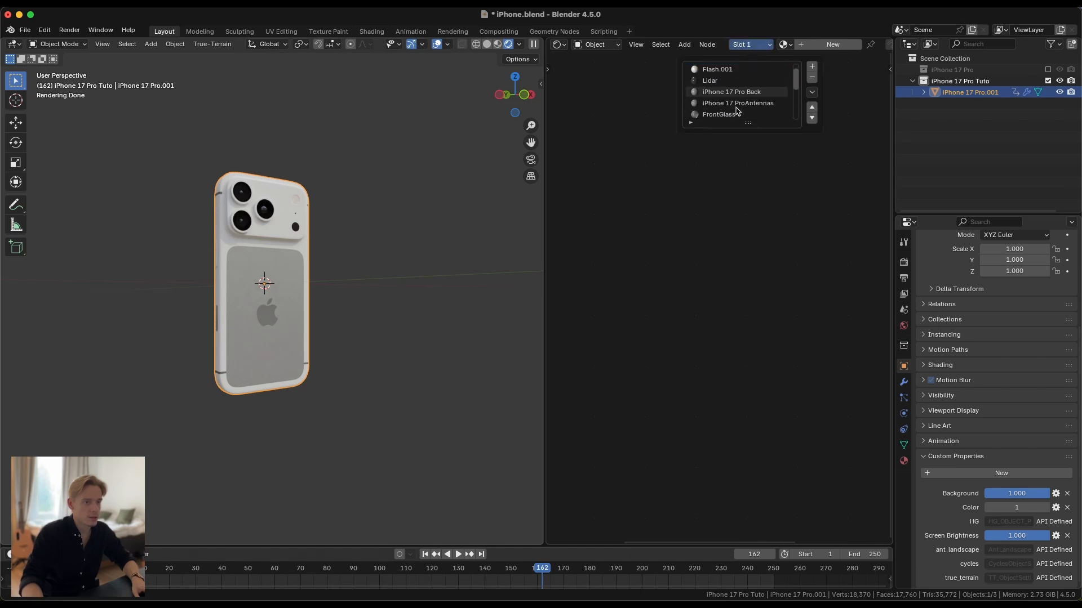
click(832, 44)
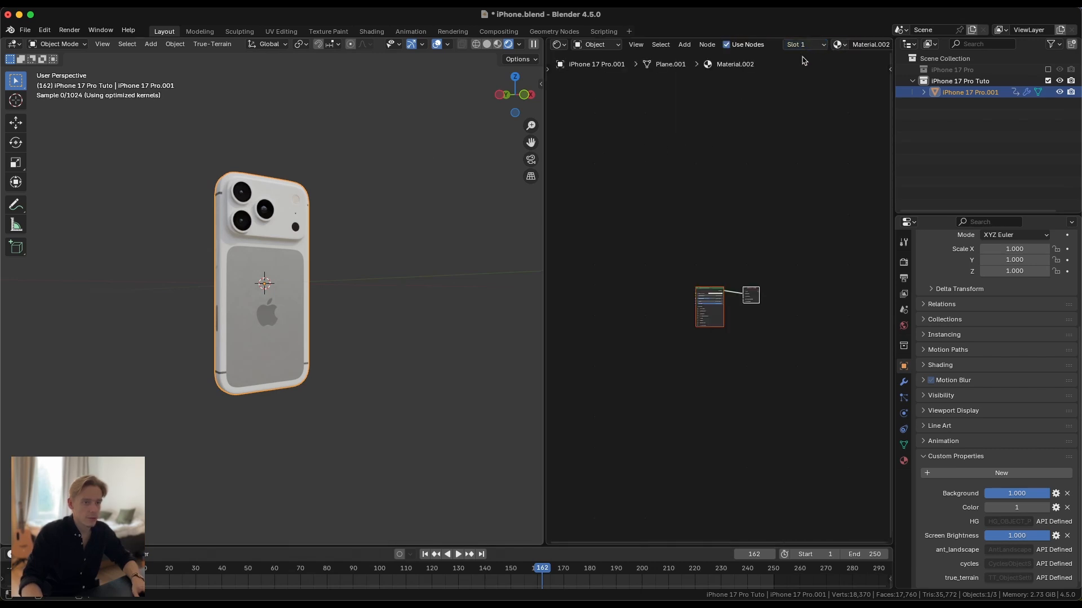
click(864, 44)
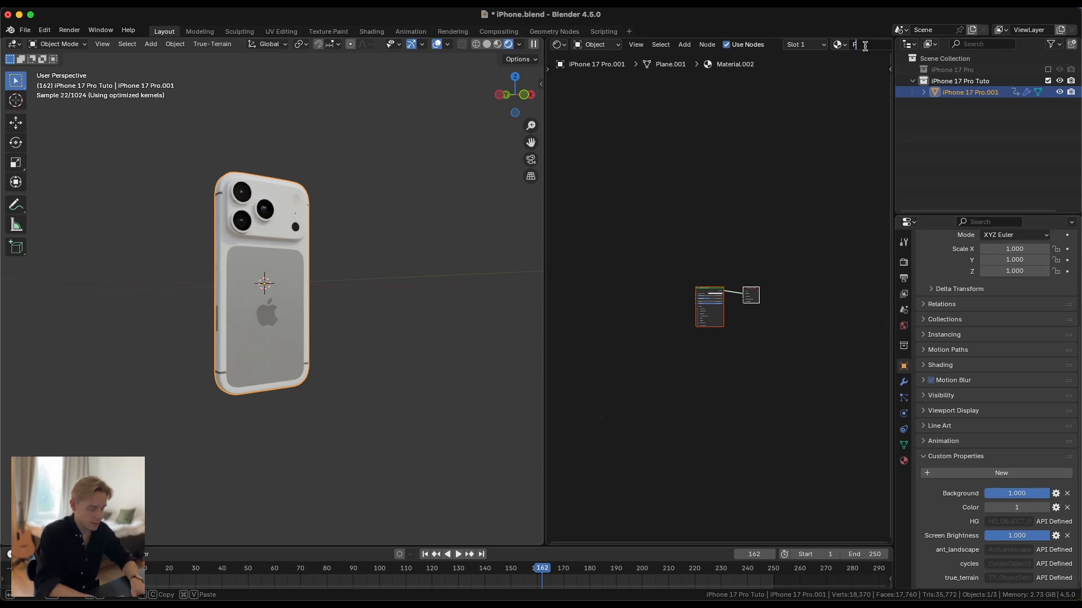
text(Frame)
key(Return)
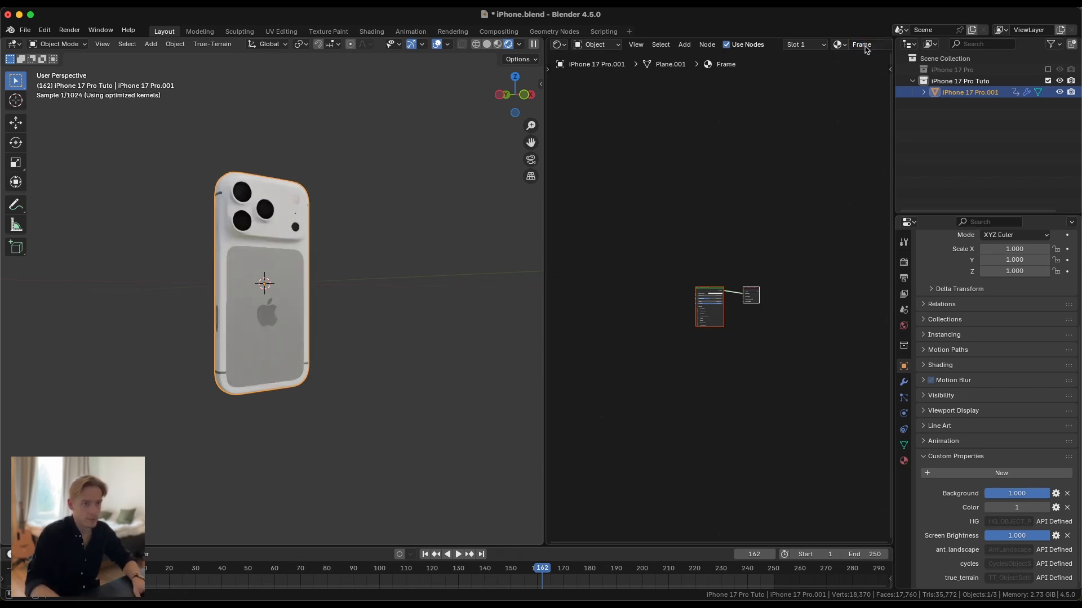
Step: Widen the Shader Editor relative to the 3D view and frame the empty space before the Principled BSDF node
scroll(642, 284, up, 6)
scroll(635, 282, down, 4)
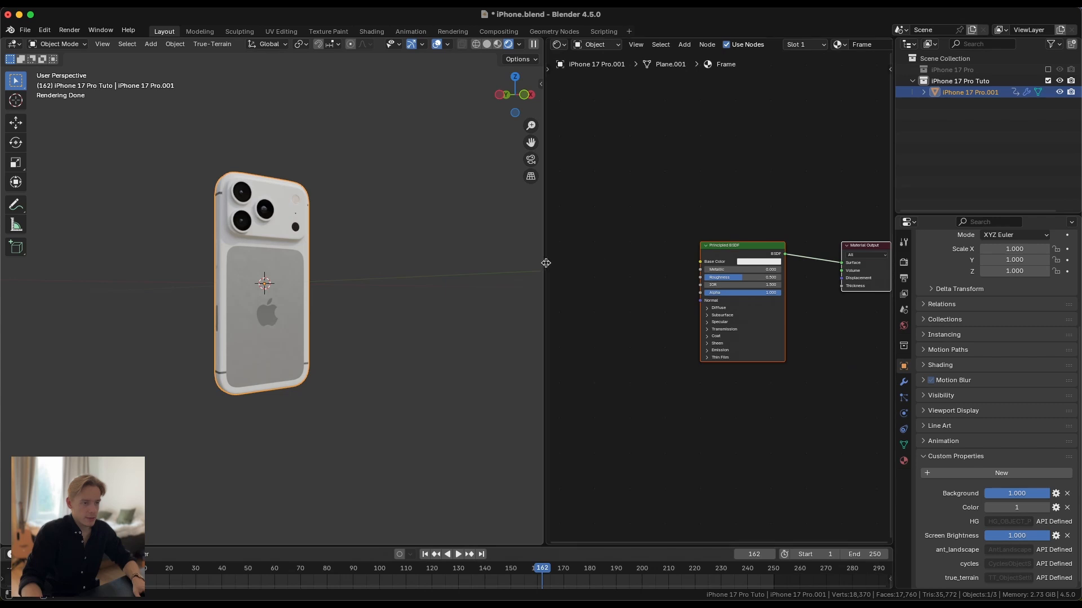
drag(546, 263, 437, 263)
scroll(280, 279, up, 5)
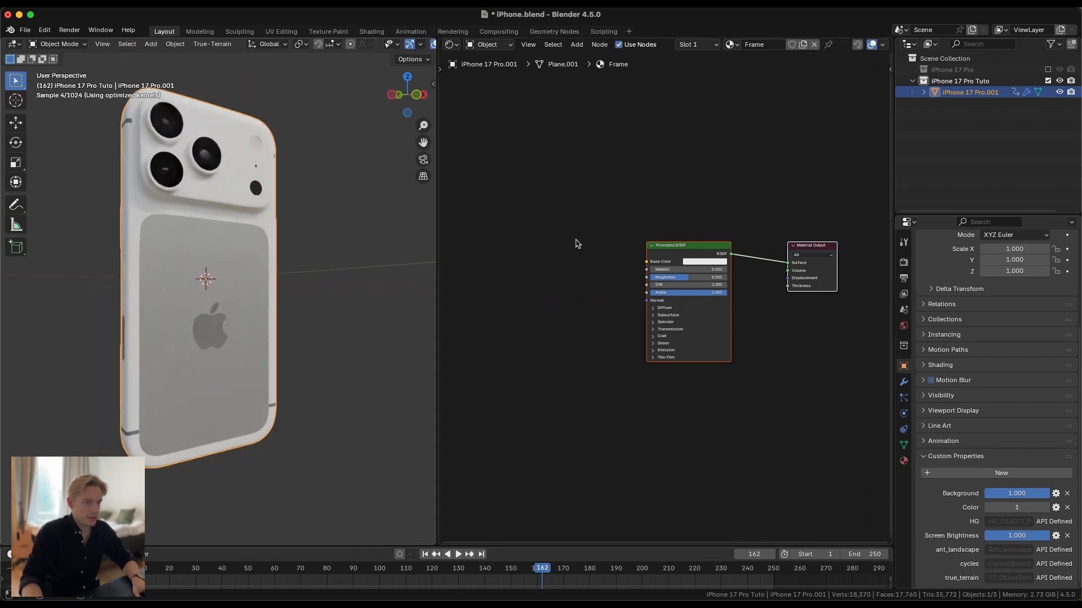
scroll(632, 240, down, 2)
middle_drag(576, 243, 624, 242)
scroll(634, 240, up, 3)
scroll(624, 242, down, 3)
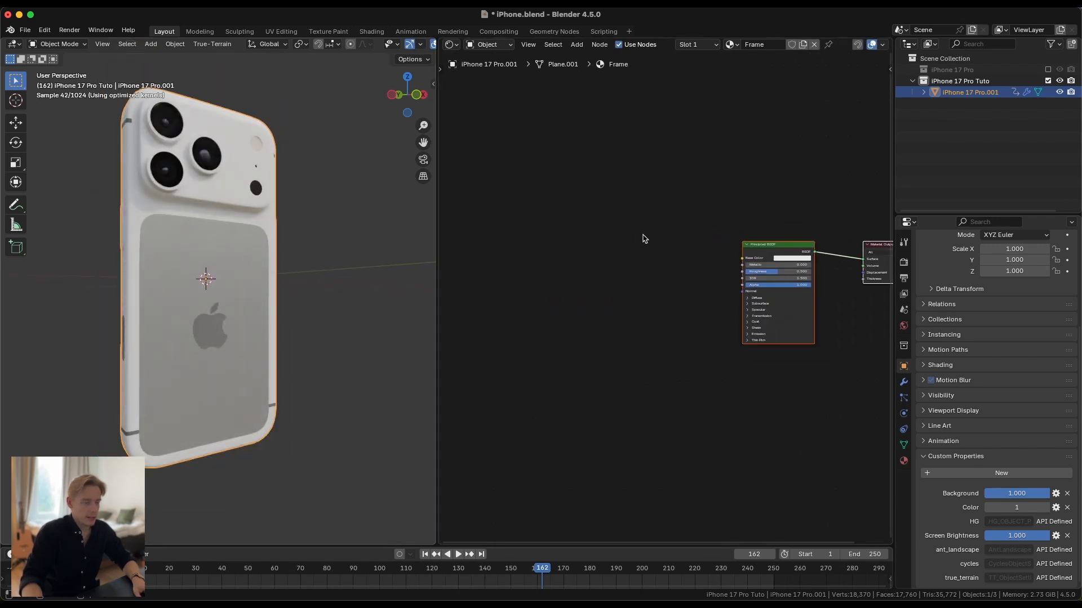
Step: Add a color Mix node before the Principled BSDF and place a duplicate of it between the two
key(shift+a)
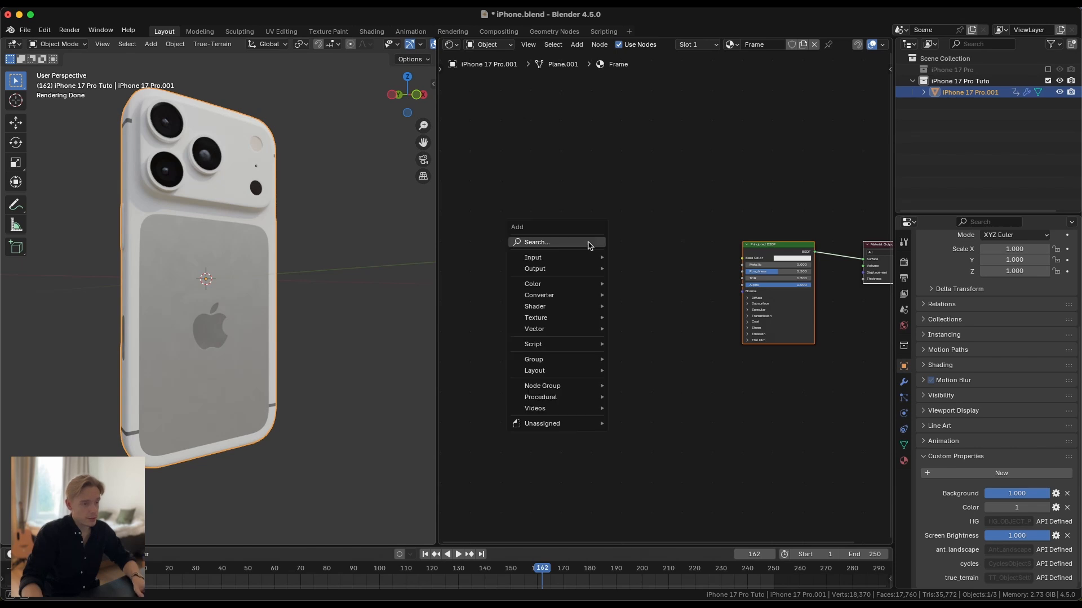
click(588, 243)
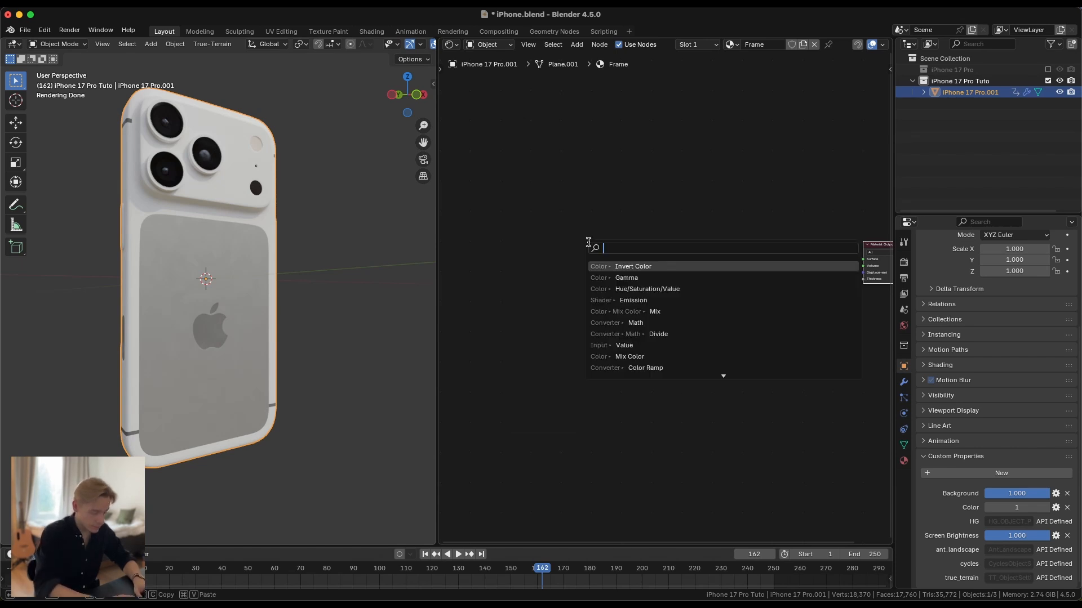
text(mix)
key(Return)
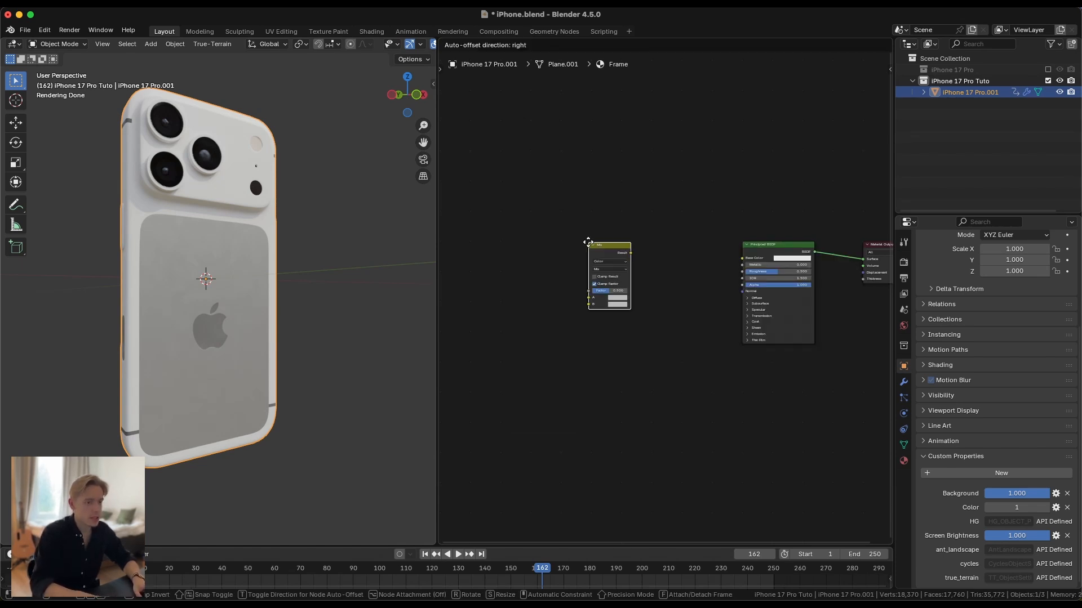
click(557, 242)
key(shift+d)
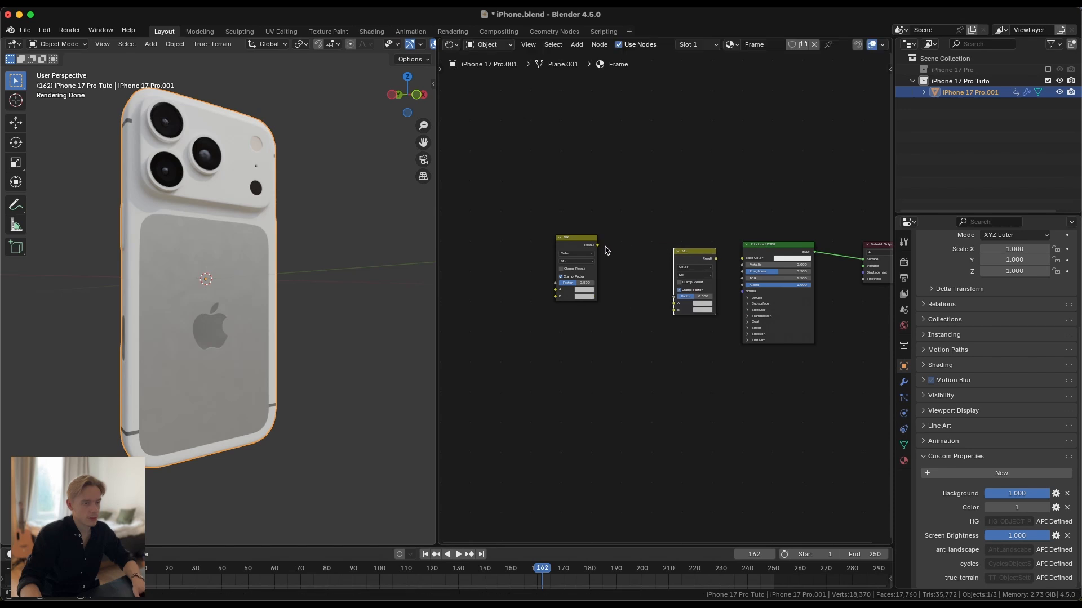
click(644, 248)
Step: Chain the first Mix into the second's A input and on to Base Color, setting both Mix factors to 0
scroll(603, 259, up, 2)
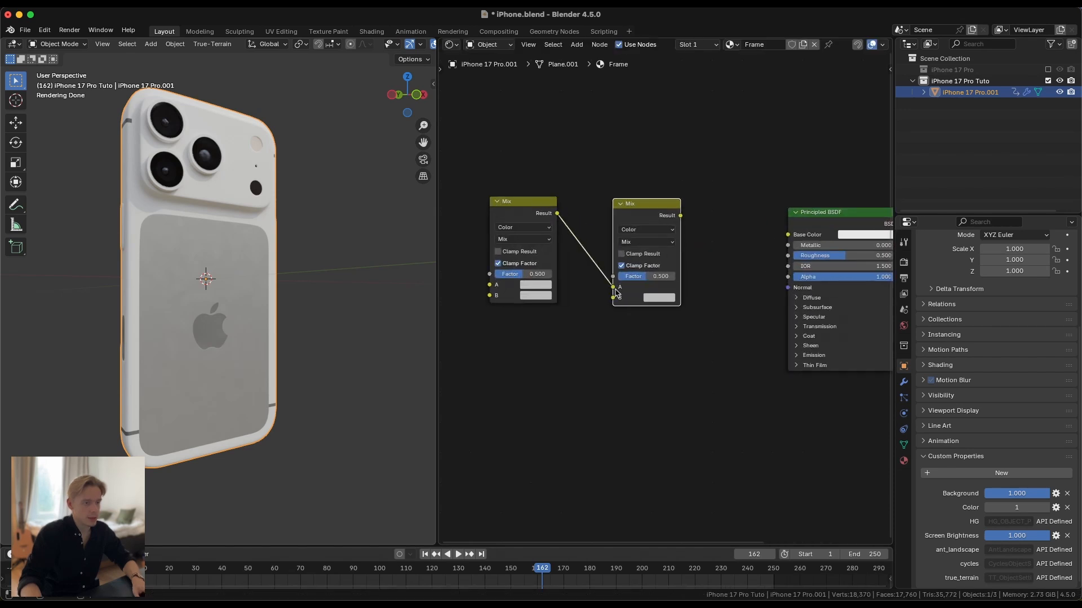
drag(778, 238, 782, 237)
scroll(667, 253, up, 2)
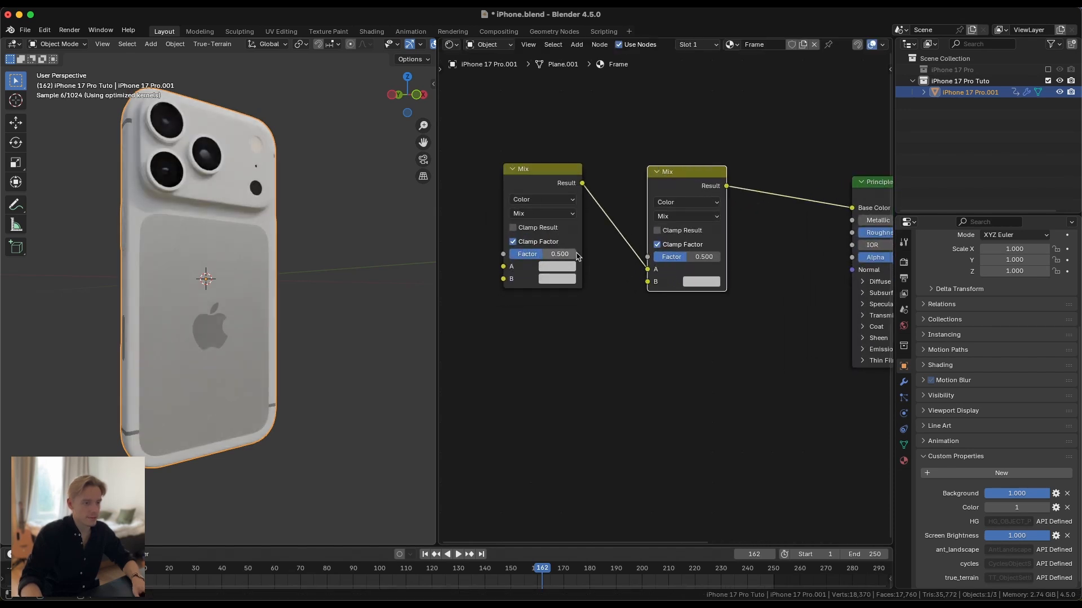
drag(539, 253, 502, 253)
drag(689, 256, 646, 260)
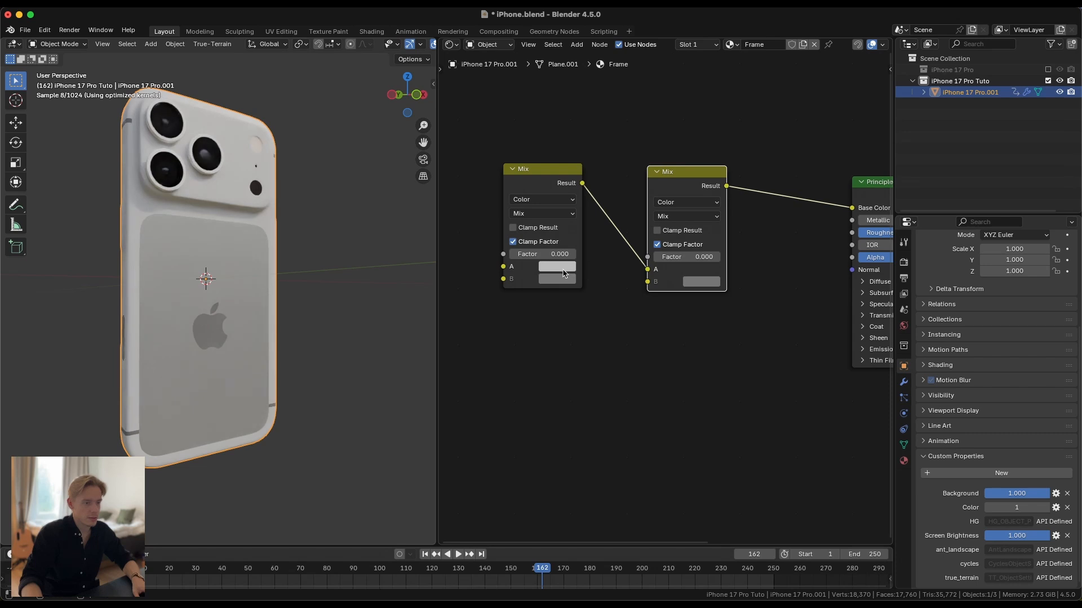
Step: Set the first Mix node's A color to a Value of 0.6
click(563, 269)
click(565, 263)
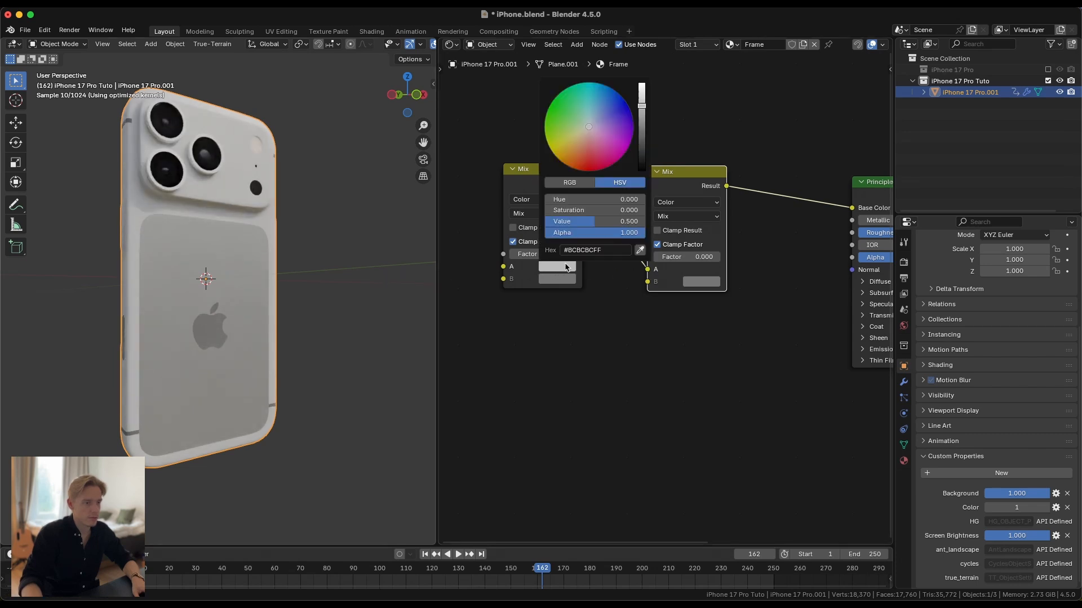
drag(586, 223, 609, 221)
click(610, 221)
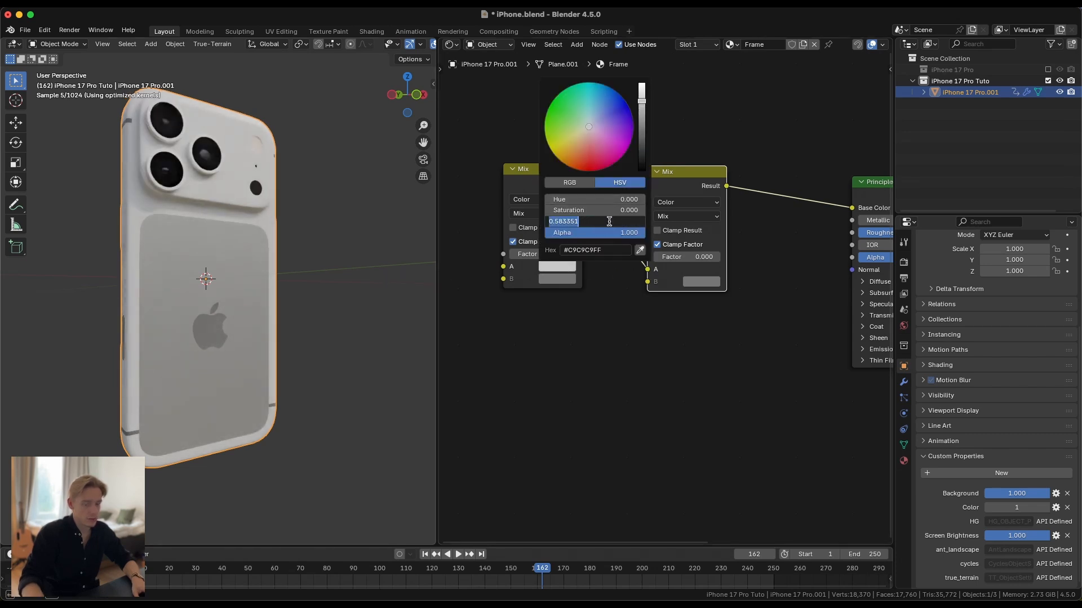
text(.6)
key(Return)
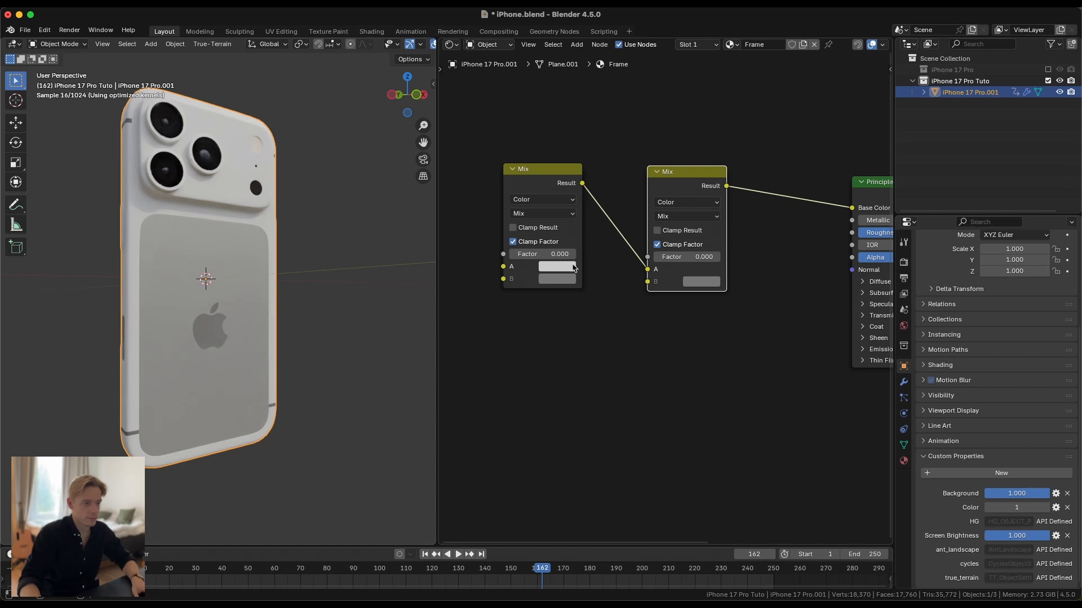
Step: Set the Principled BSDF's Metallic to 1 and view the phone's frame up close
middle_drag(756, 243, 653, 248)
scroll(732, 246, up, 2)
middle_drag(787, 228, 698, 241)
scroll(714, 231, up, 1)
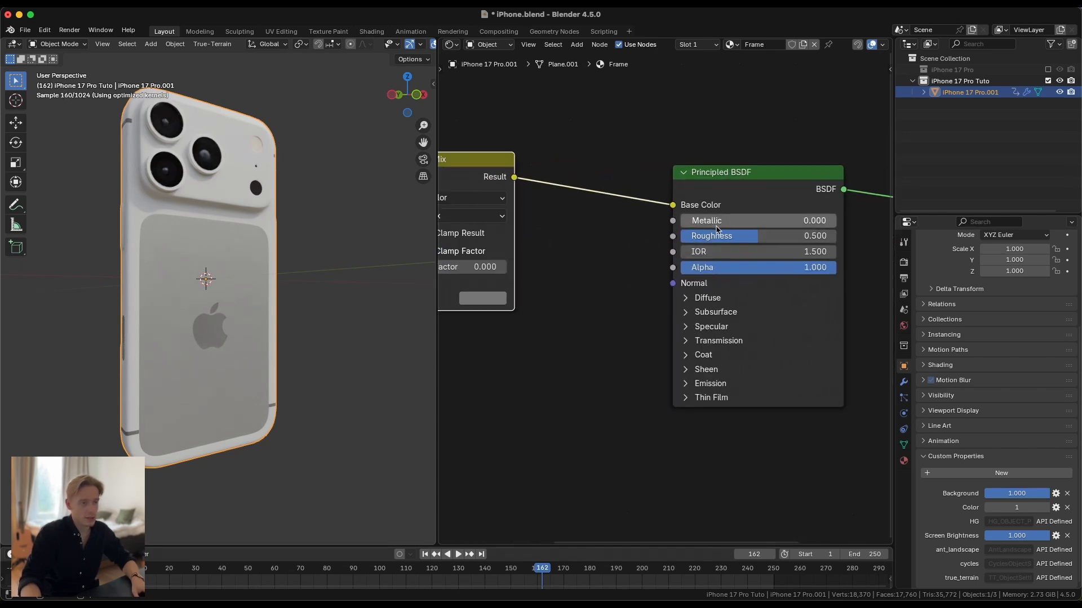
middle_drag(333, 236, 271, 264)
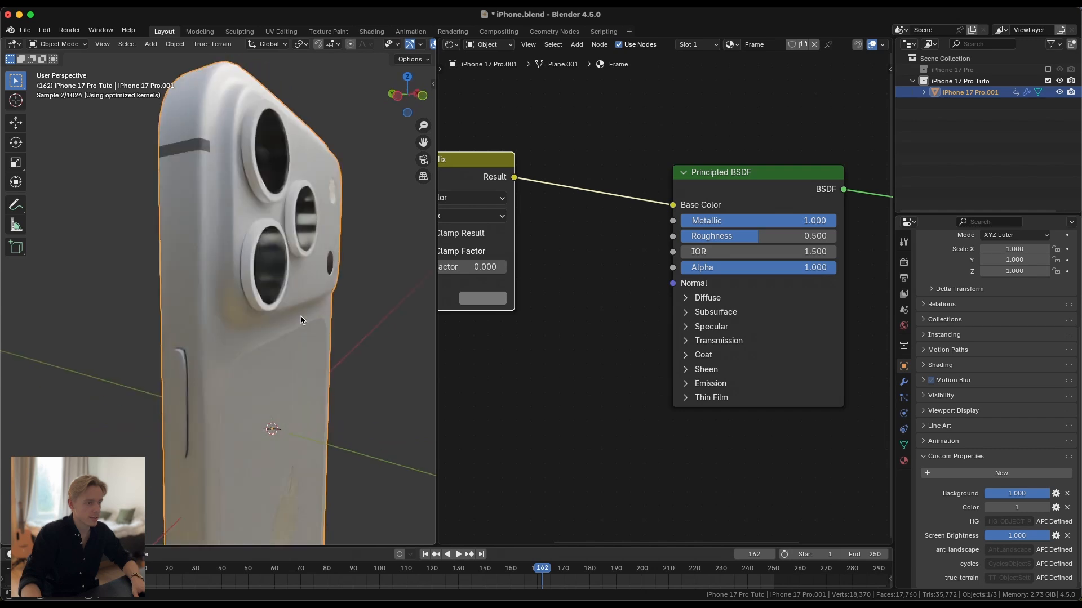
Step: Set the Principled BSDF's Roughness to 0.4, judging the frame's reflections
double_click(757, 236)
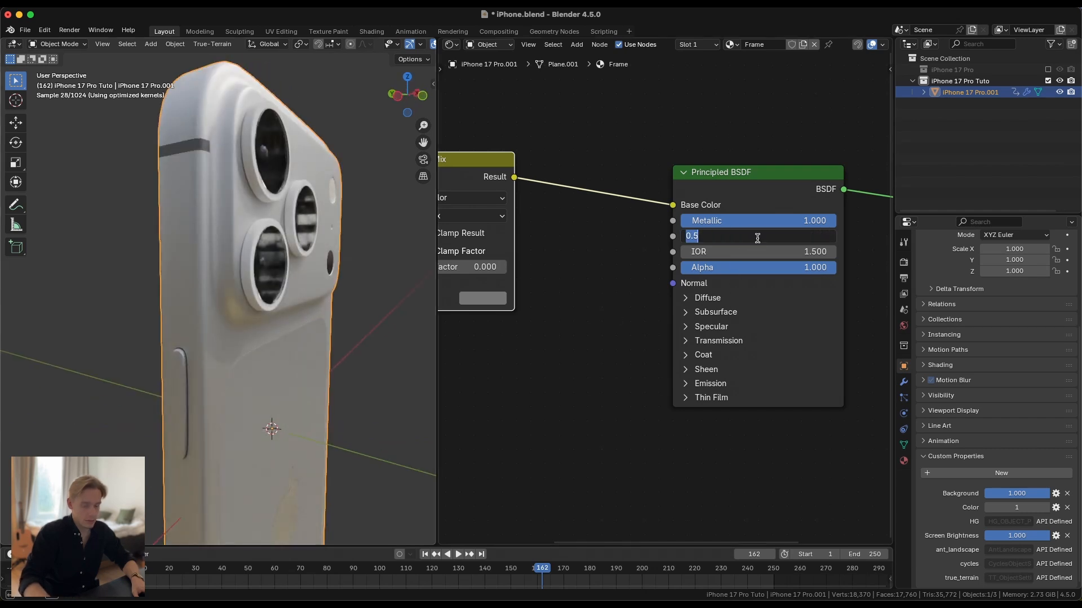
key(Return)
scroll(288, 307, down, 5)
mouse_move(315, 309)
middle_down()
mouse_move(263, 307)
mouse_move(316, 314)
middle_up()
scroll(318, 313, up, 2)
double_click(708, 236)
text(.4)
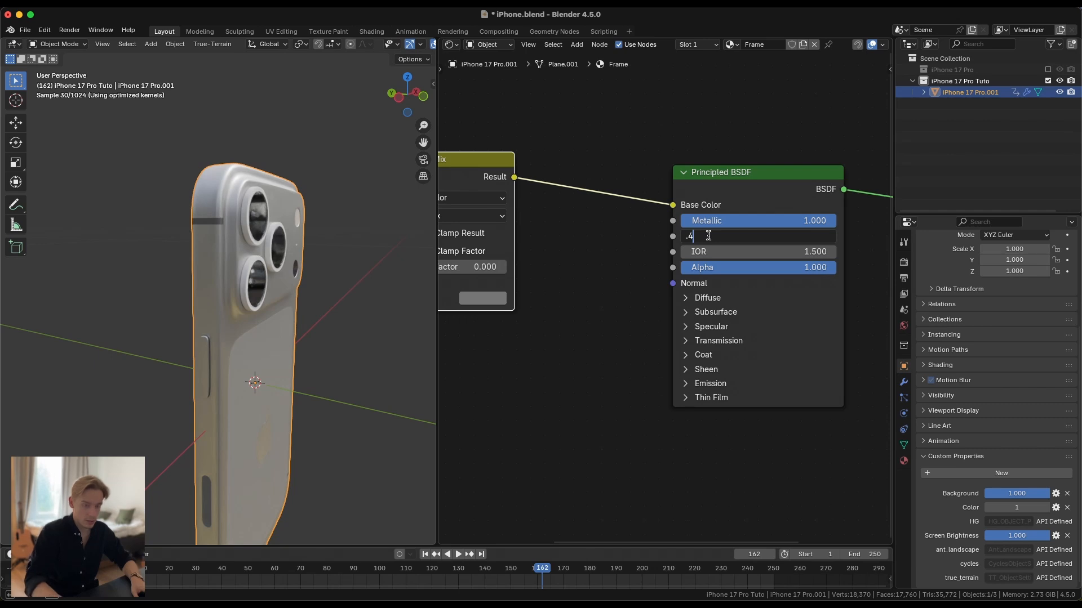
text(5)
key(Return)
double_click(713, 231)
text(.4)
key(Return)
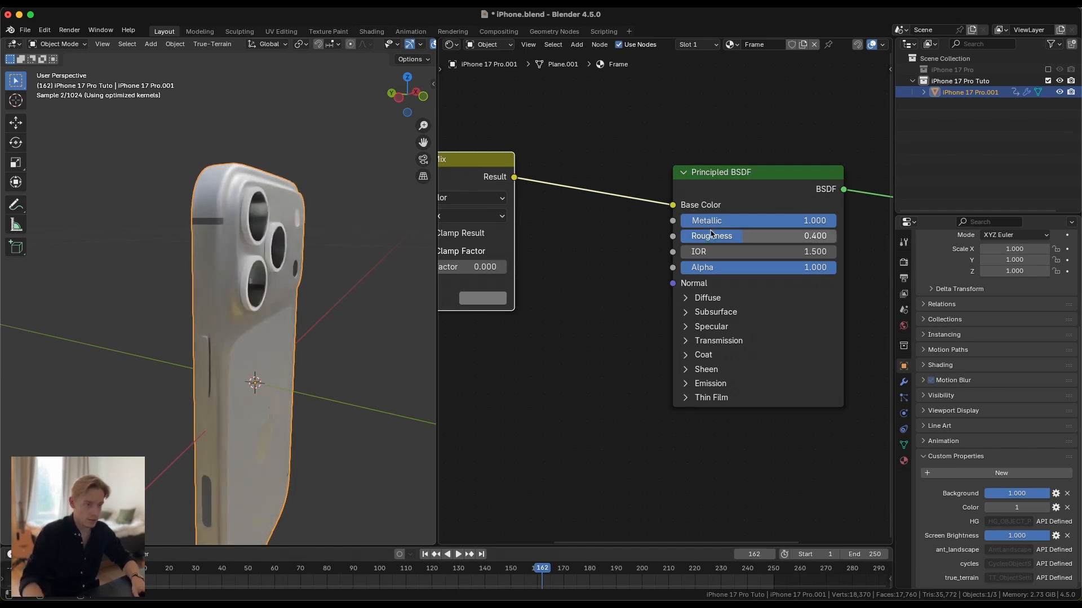
Step: Brighten the first Mix node's A color to a Value of 0.7 and check the silver frame from several angles
scroll(533, 302, down, 6)
middle_drag(534, 302, 641, 284)
scroll(563, 276, up, 3)
click(511, 263)
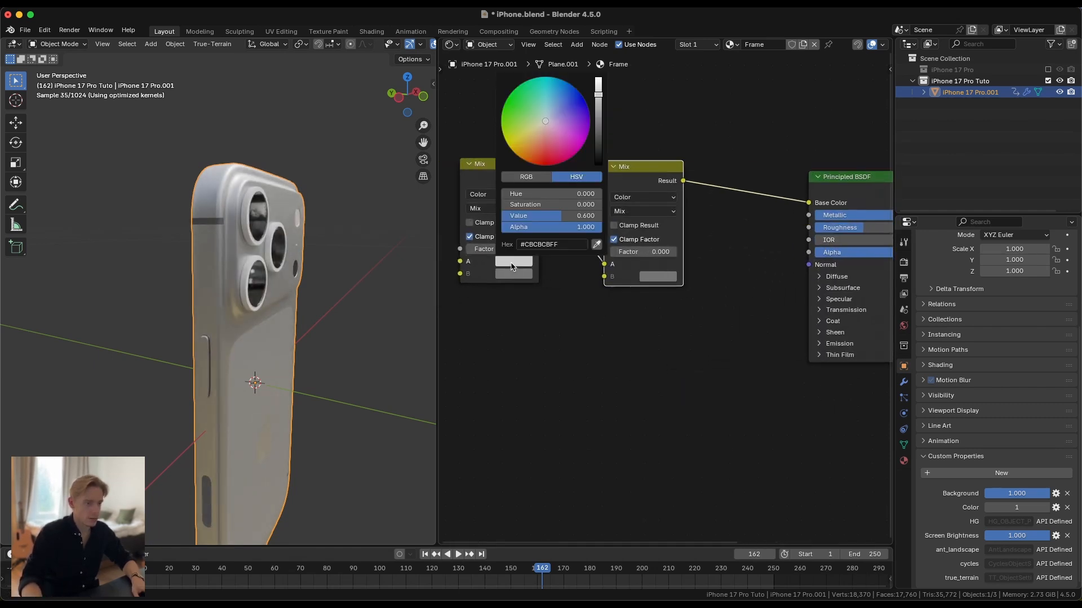
click(548, 218)
text(.7)
key(Return)
middle_drag(220, 293, 352, 296)
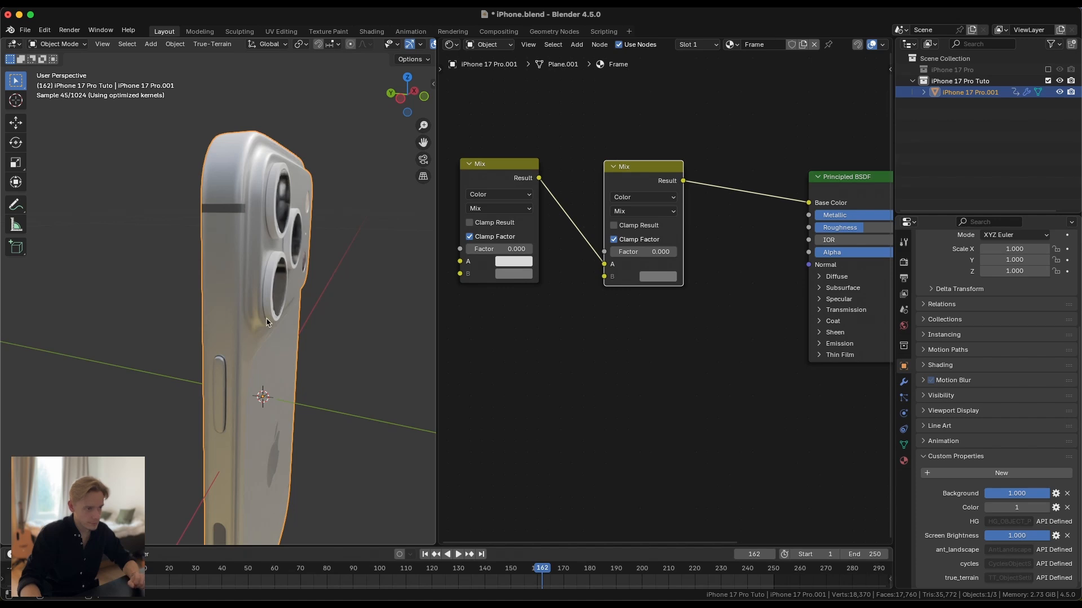
middle_drag(267, 322, 284, 310)
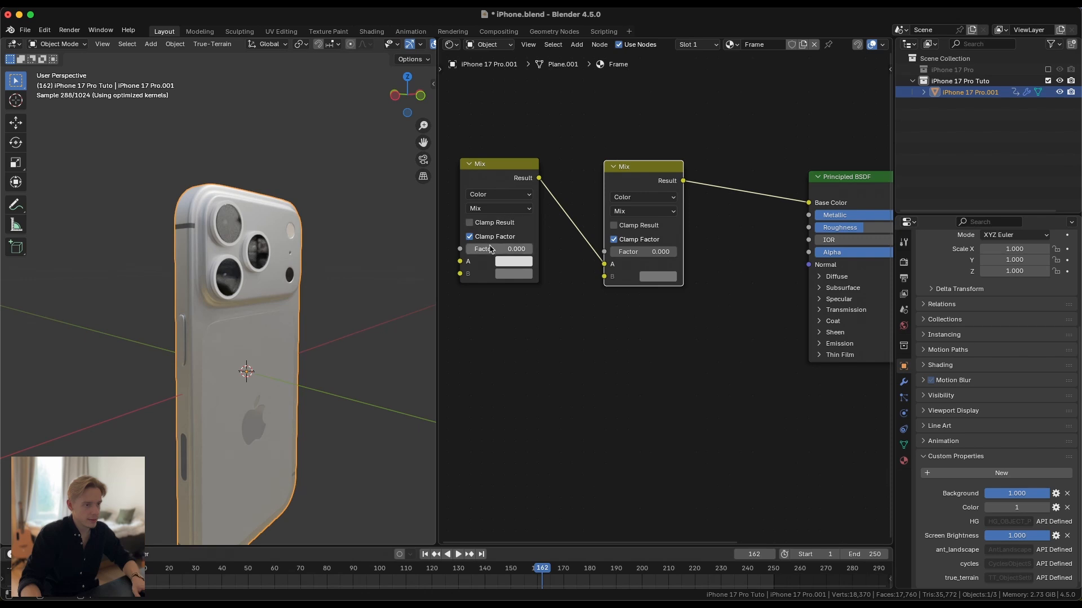
Step: Set the first Mix's Factor to 1 and make its B color orange, with Hue about 0.047 and Value about 0.76
drag(496, 249, 531, 250)
click(517, 275)
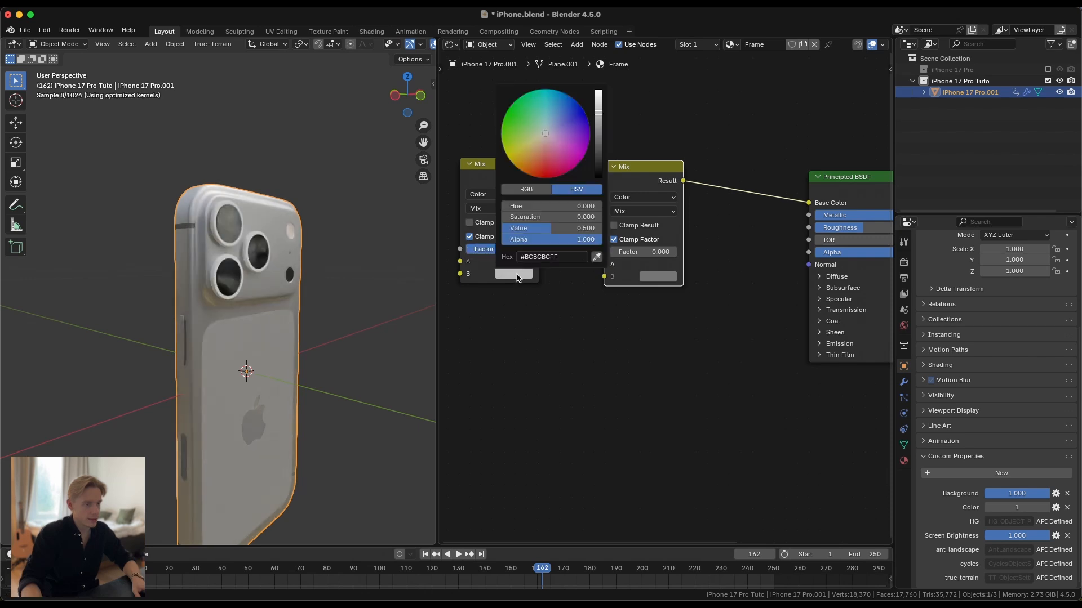
click(532, 160)
drag(530, 162, 531, 168)
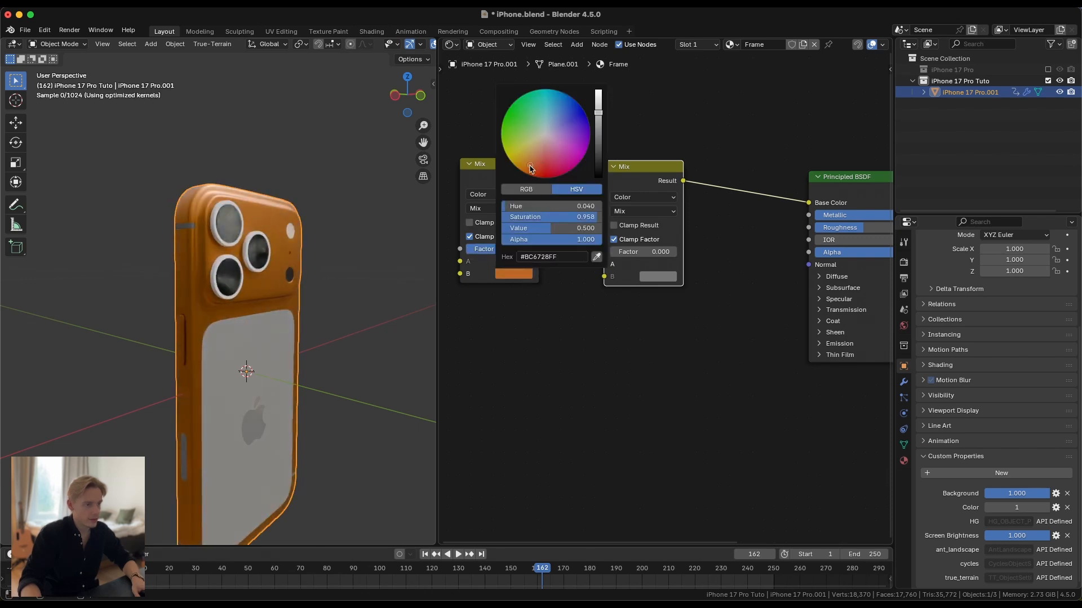
drag(549, 228, 575, 228)
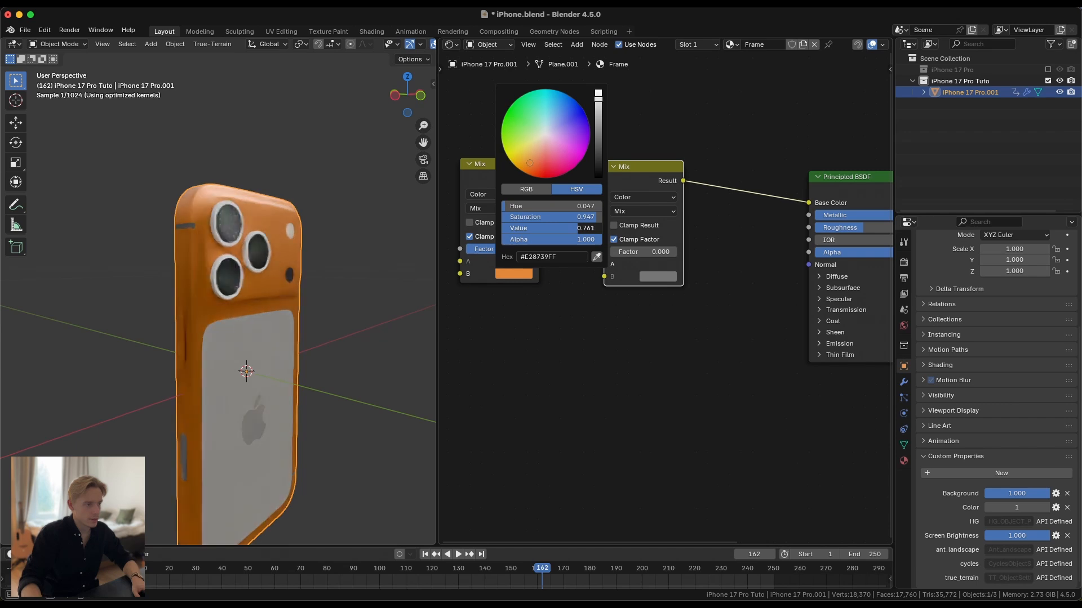
middle_drag(334, 244, 290, 242)
scroll(290, 241, up, 2)
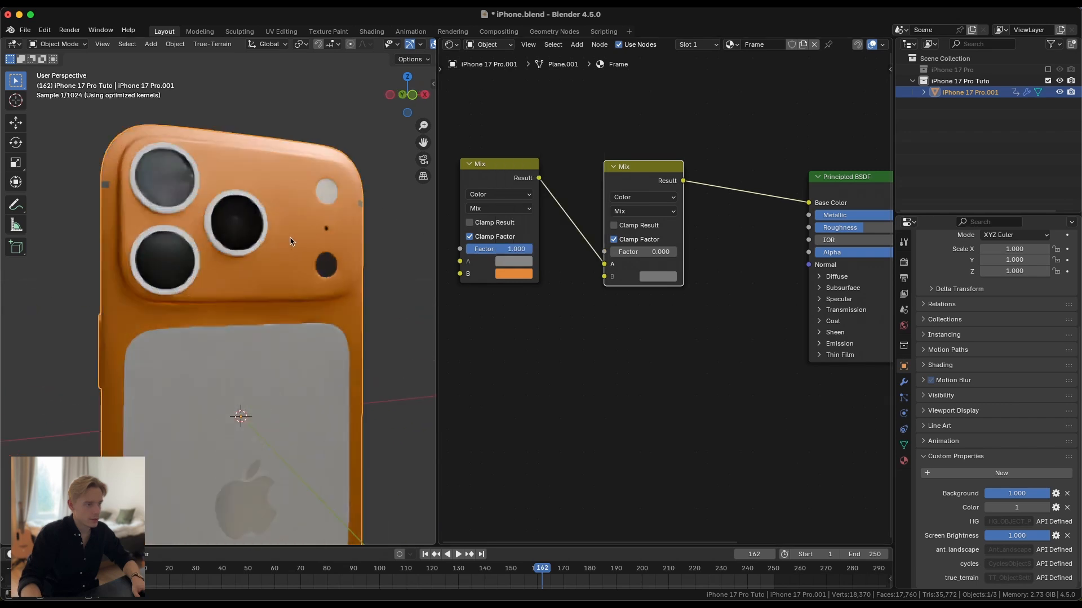
Step: Set the orange B color's Saturation to 0.98 and inspect the frame from the side
click(517, 274)
click(573, 220)
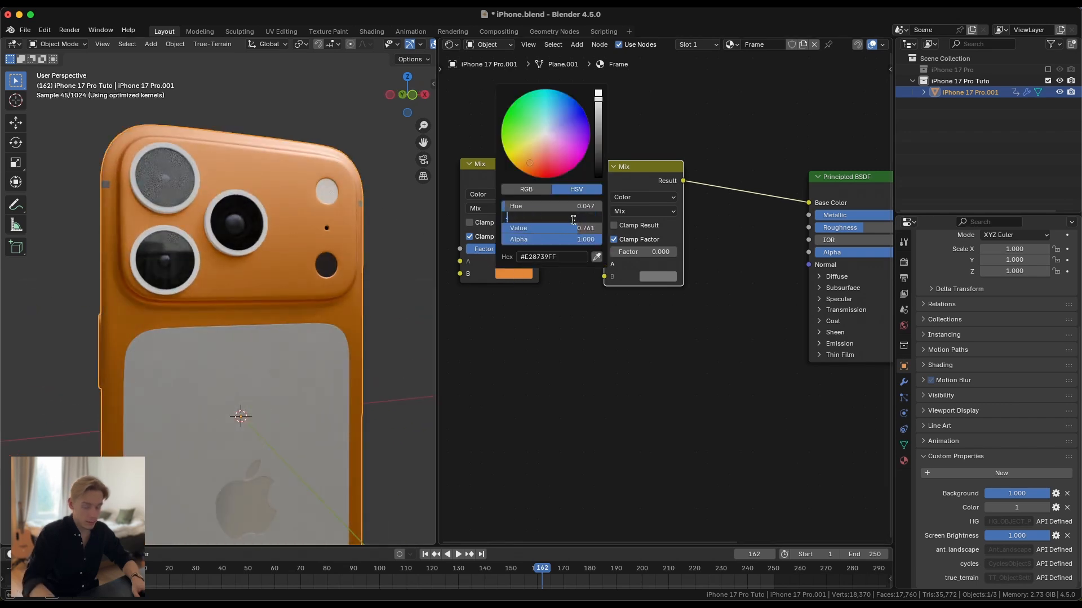
text(.98)
key(Return)
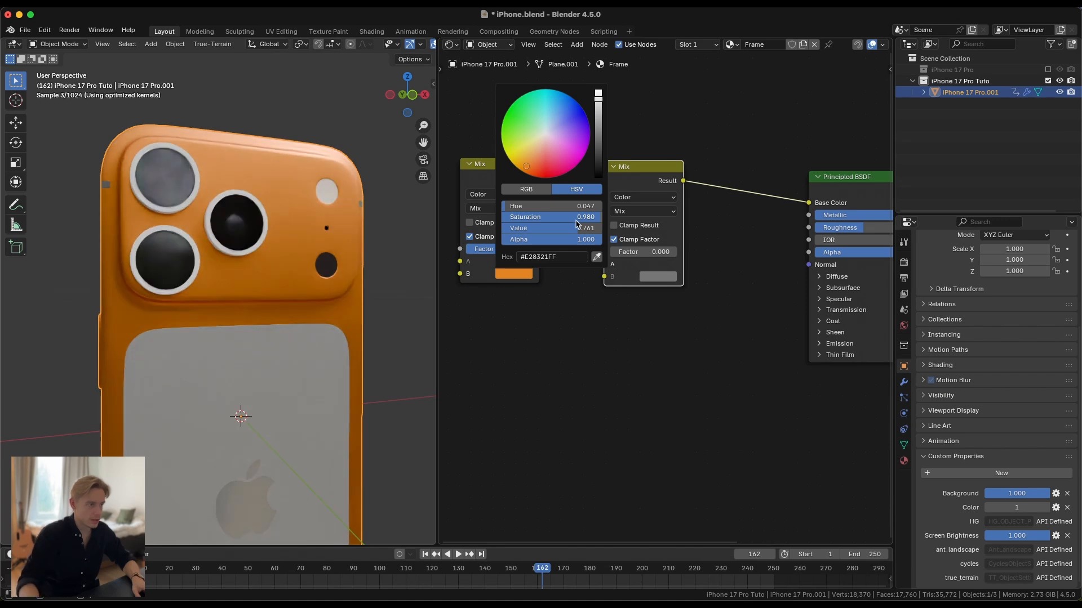
middle_drag(315, 333, 345, 330)
scroll(254, 328, down, 4)
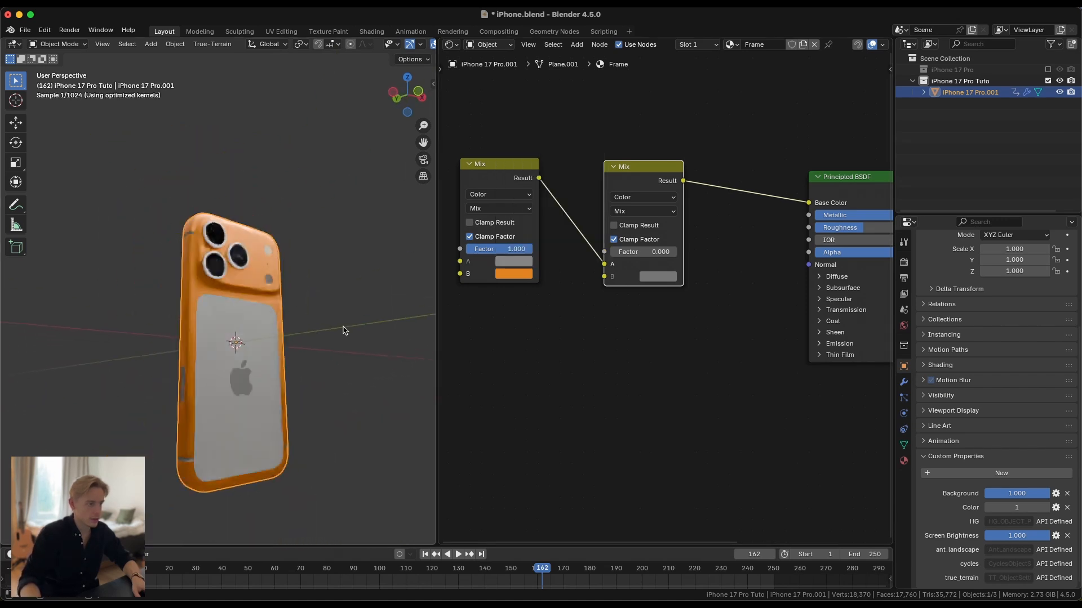
scroll(363, 354, up, 3)
scroll(356, 355, up, 2)
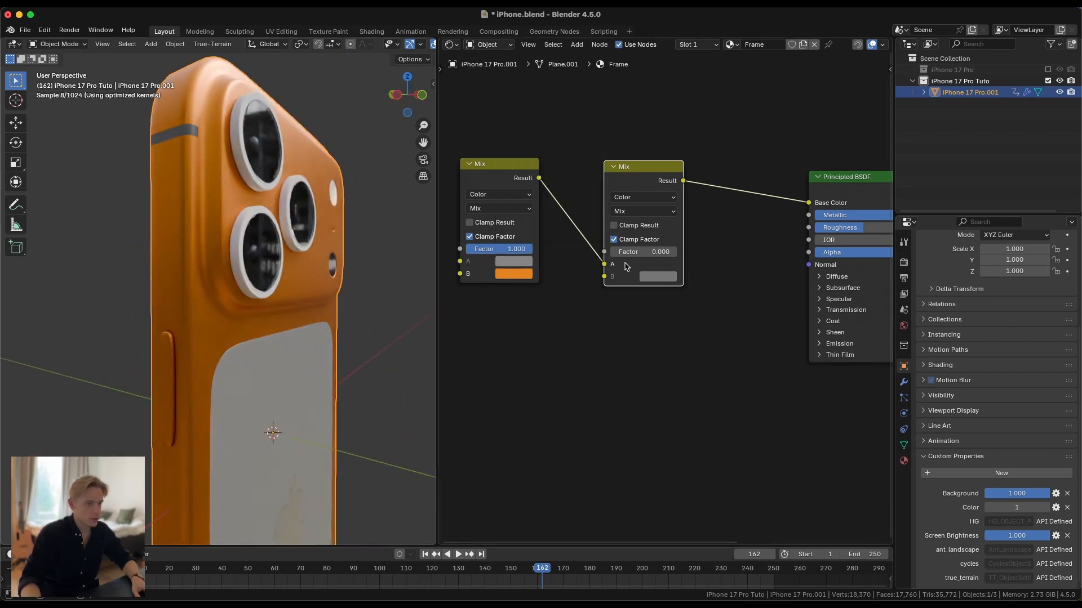
Step: Set the second Mix's Factor to 1 and make its B color dark blue, with Hue about 0.611 and Saturation about 0.724
drag(614, 253, 724, 260)
click(661, 277)
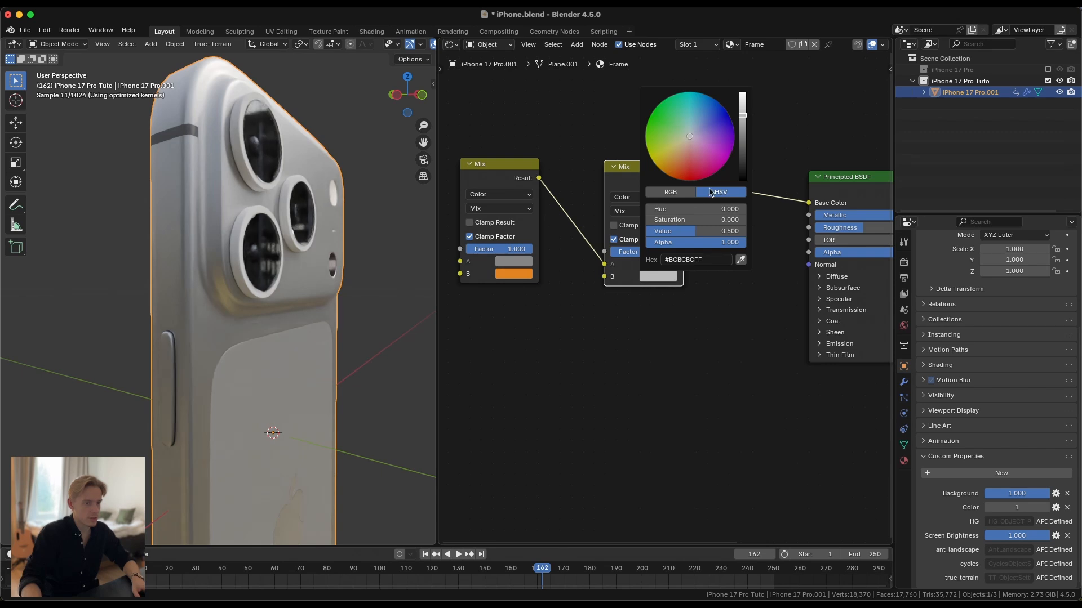
click(703, 119)
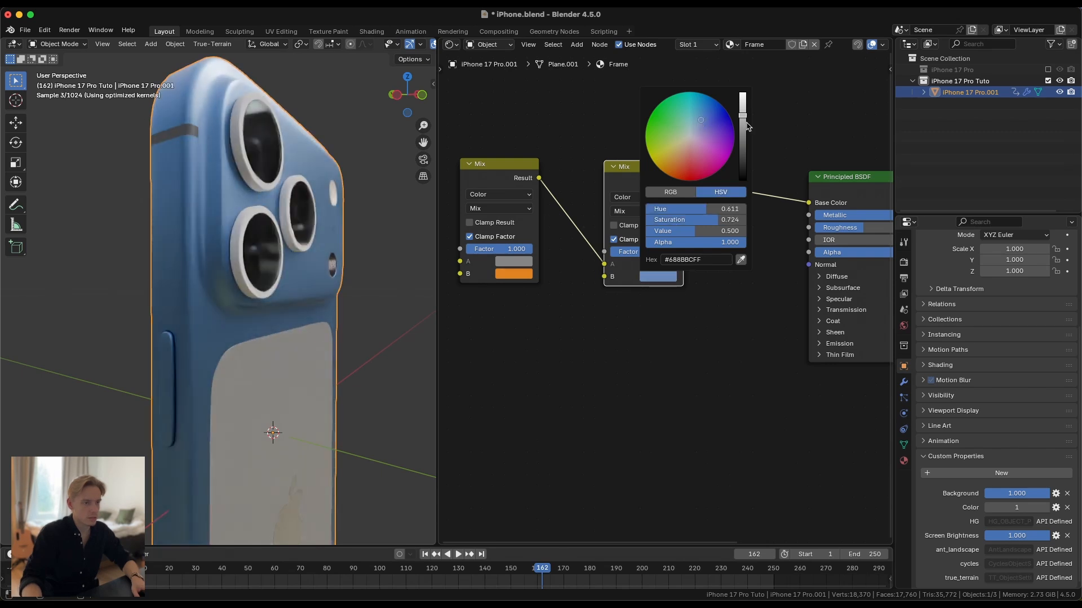
drag(743, 115, 743, 159)
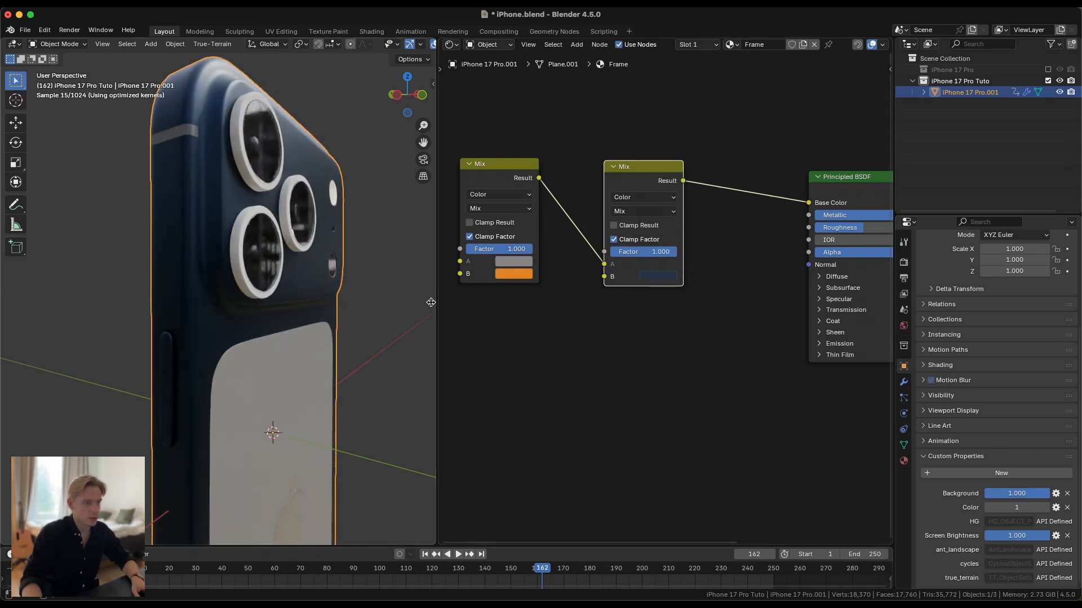
scroll(217, 316, down, 5)
middle_drag(270, 309, 316, 311)
Step: Deselect the phone and arrange the two Mix nodes slightly farther apart at about the same height
click(329, 304)
scroll(755, 296, down, 3)
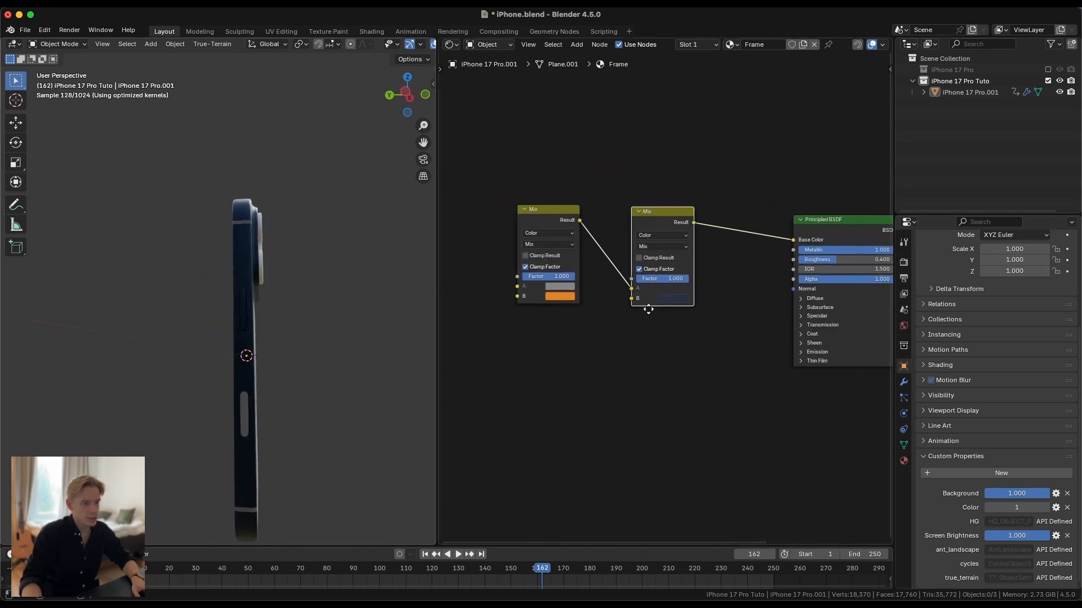
mouse_move(561, 221)
mouse_down()
mouse_move(555, 255)
mouse_move(548, 234)
mouse_up()
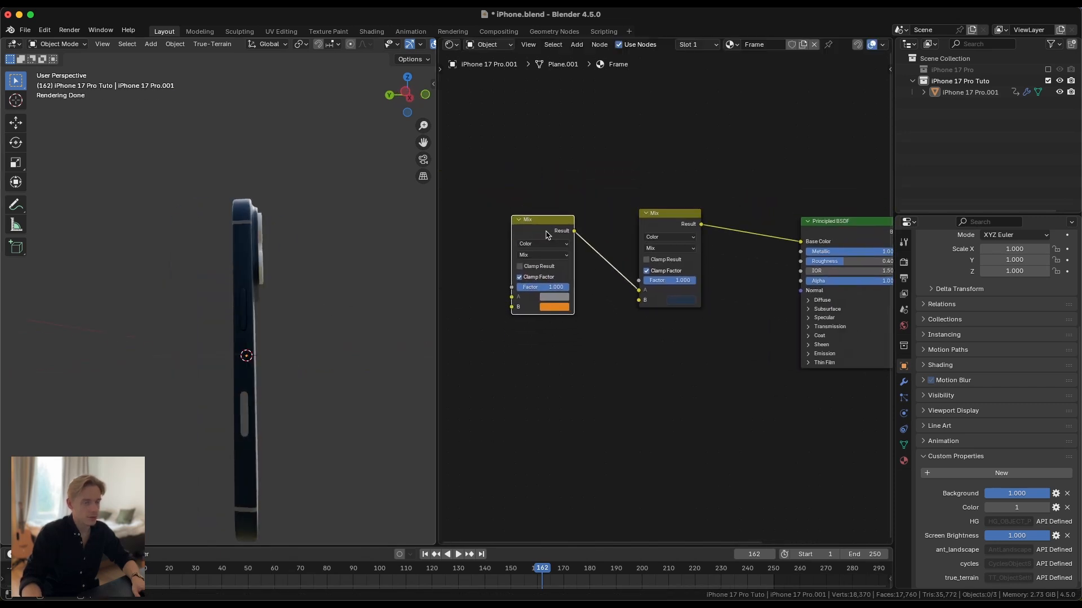
drag(669, 223, 673, 227)
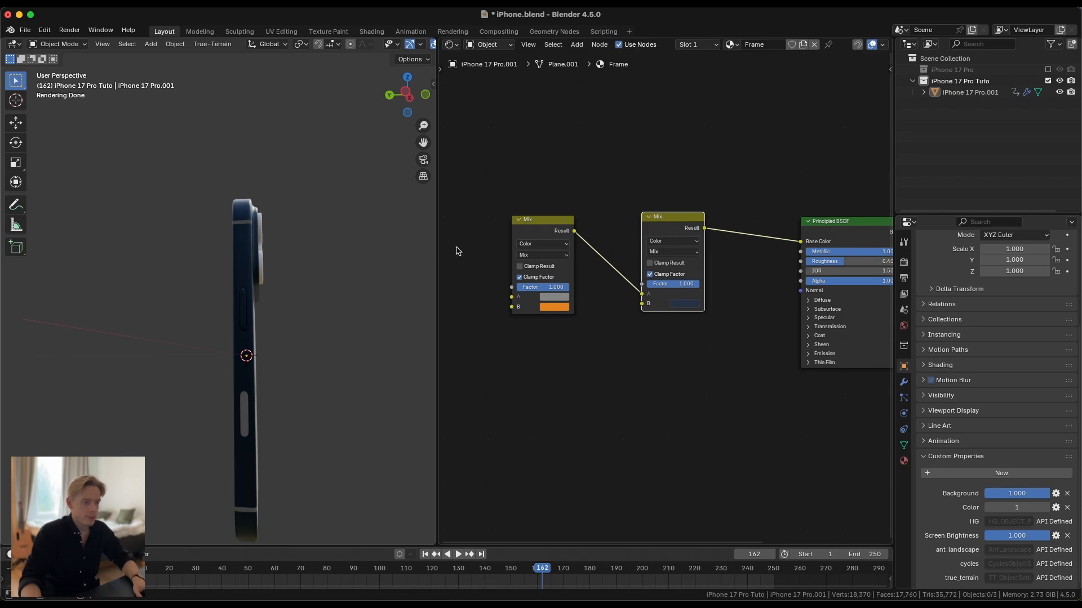
key(n)
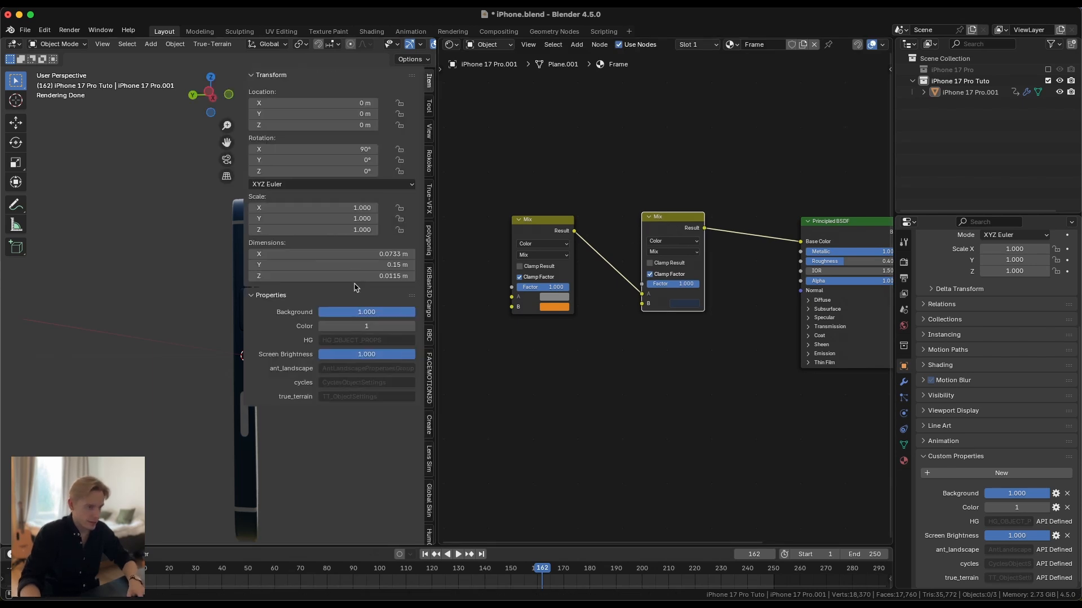
right_click(362, 326)
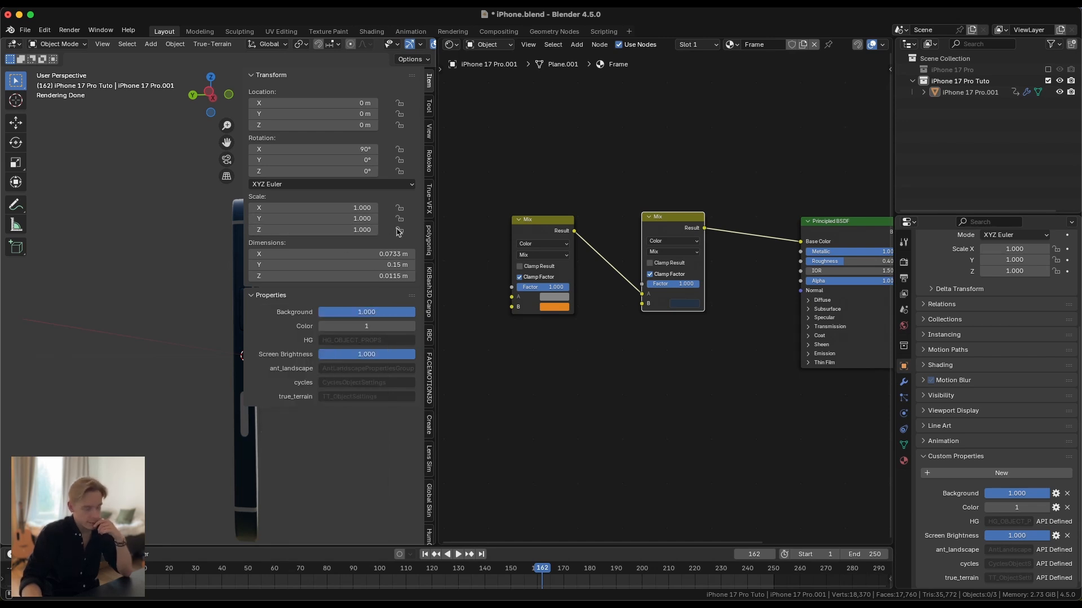
key(n)
Step: Select the phone and copy its Color custom property as a new driver
middle_drag(295, 280, 265, 292)
click(259, 290)
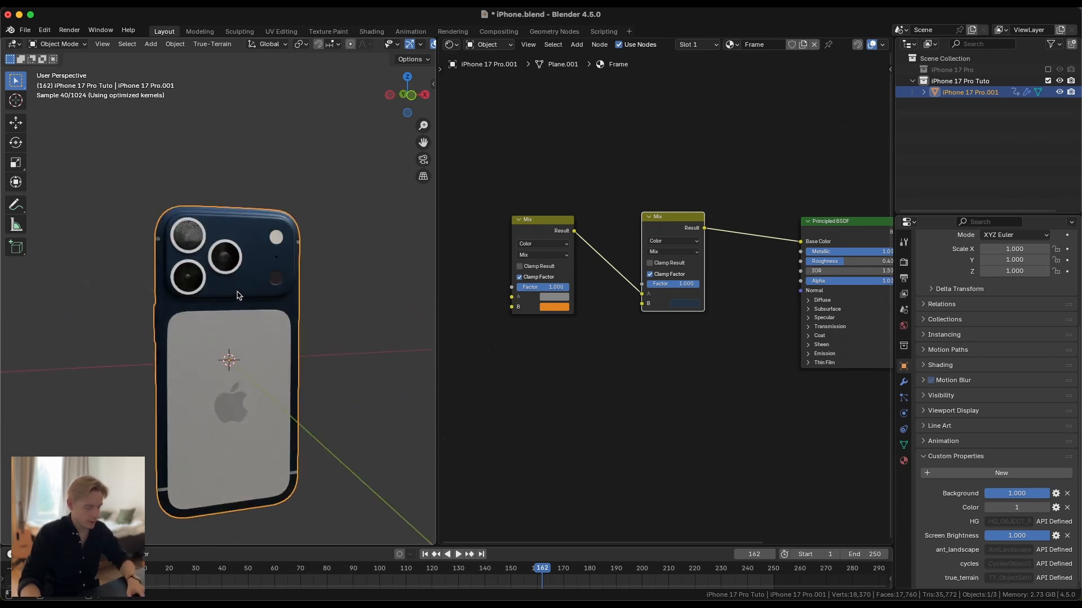
key(n)
right_click(367, 329)
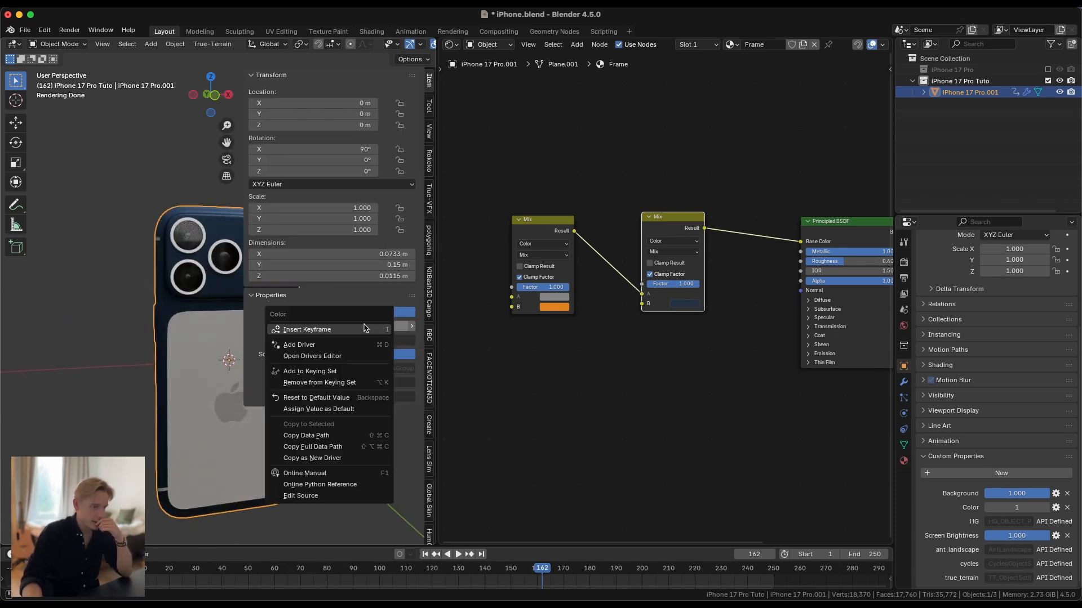
click(340, 458)
Step: Add a Value node well before the Mix nodes and paste the copied Color driver into it
scroll(570, 272, left, 5)
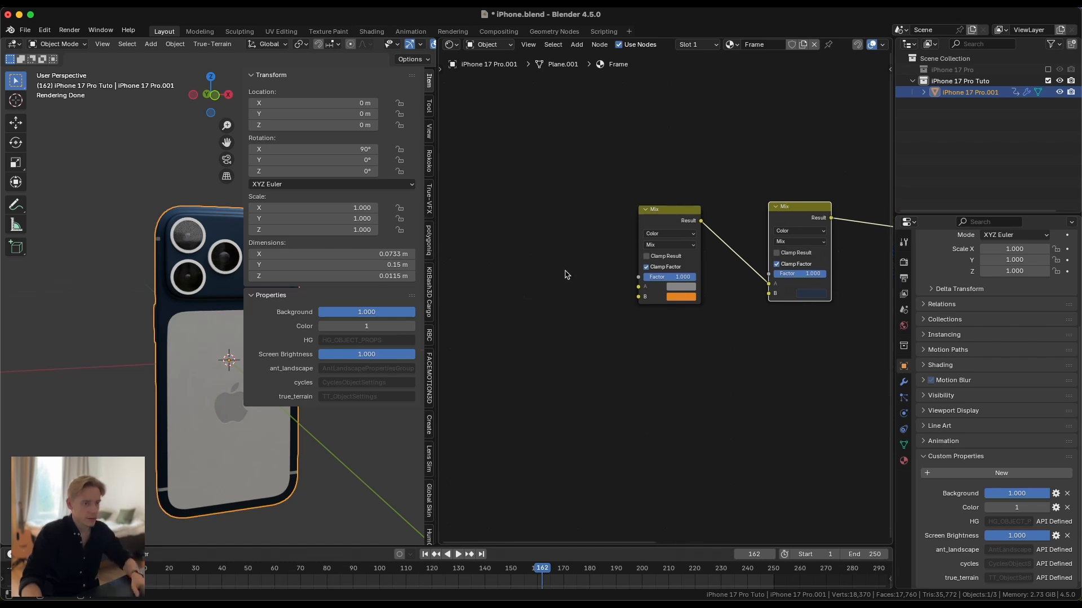
key(shift+a)
click(519, 248)
text(value)
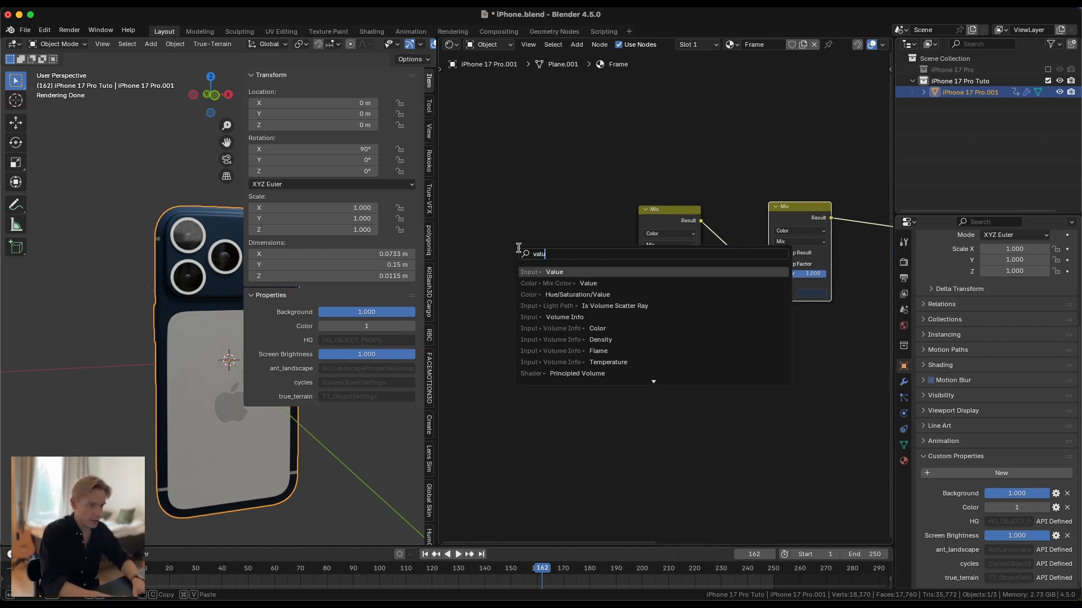
key(Return)
right_click(538, 262)
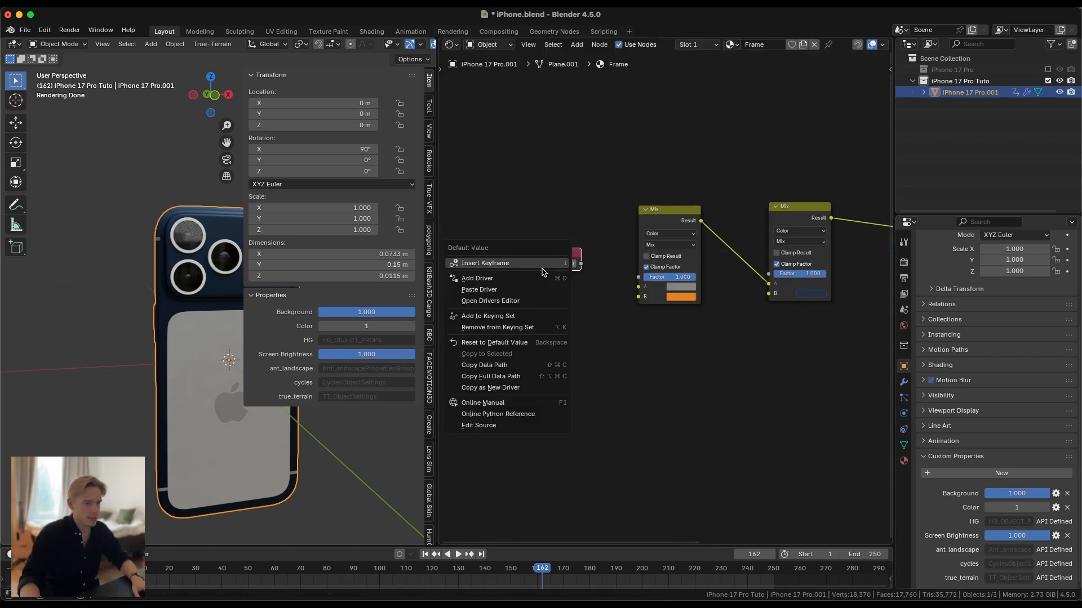
click(512, 290)
drag(548, 252, 441, 240)
scroll(491, 263, left, 3)
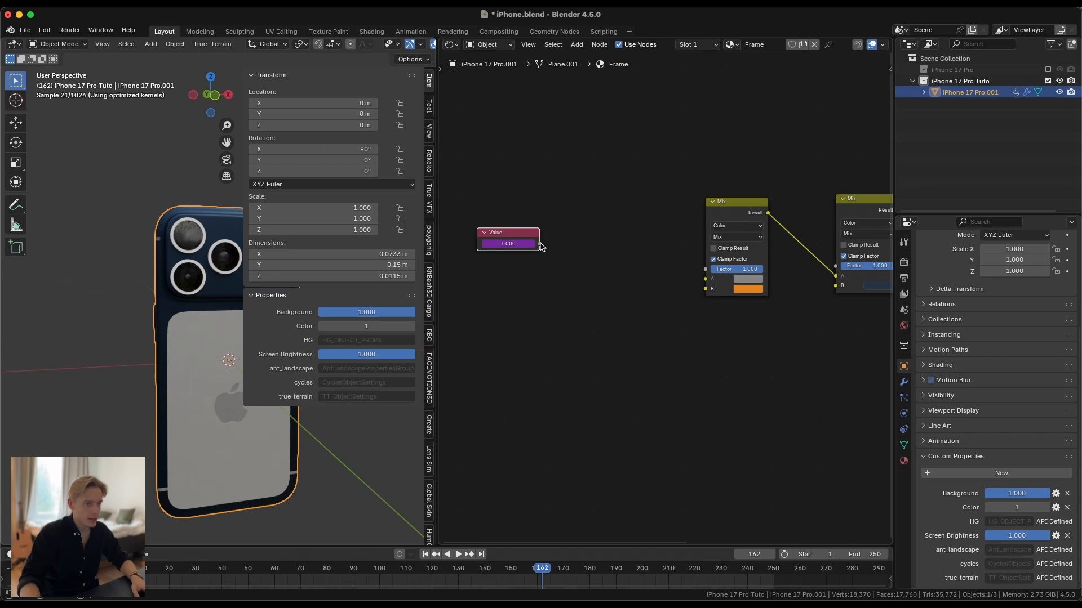
Step: Add a Greater Than Math node fed by the Value node and place it between the Value node and the first Mix
drag(540, 244, 612, 249)
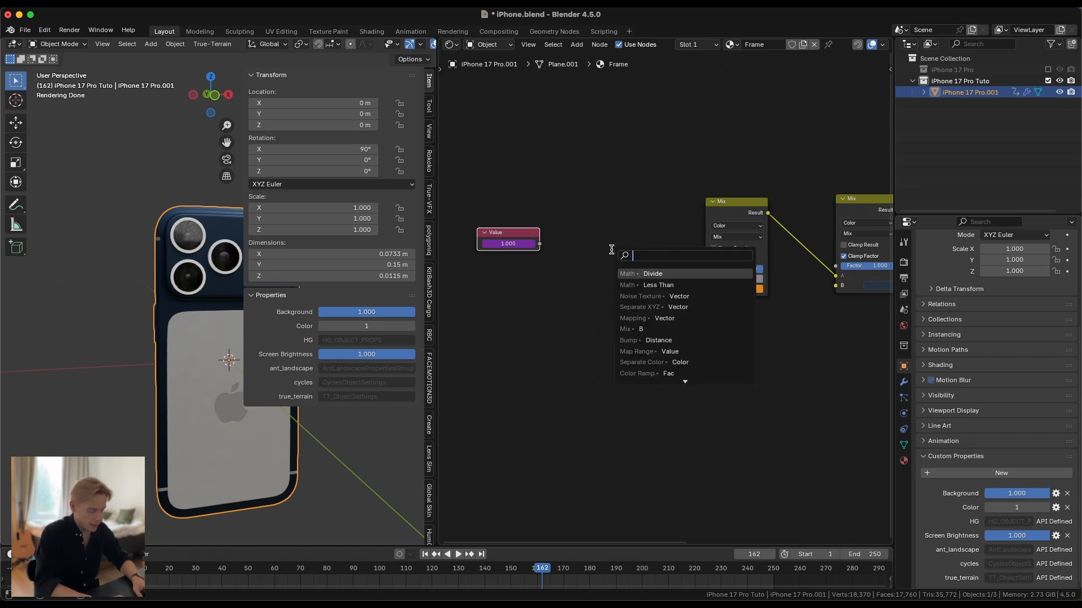
text(less)
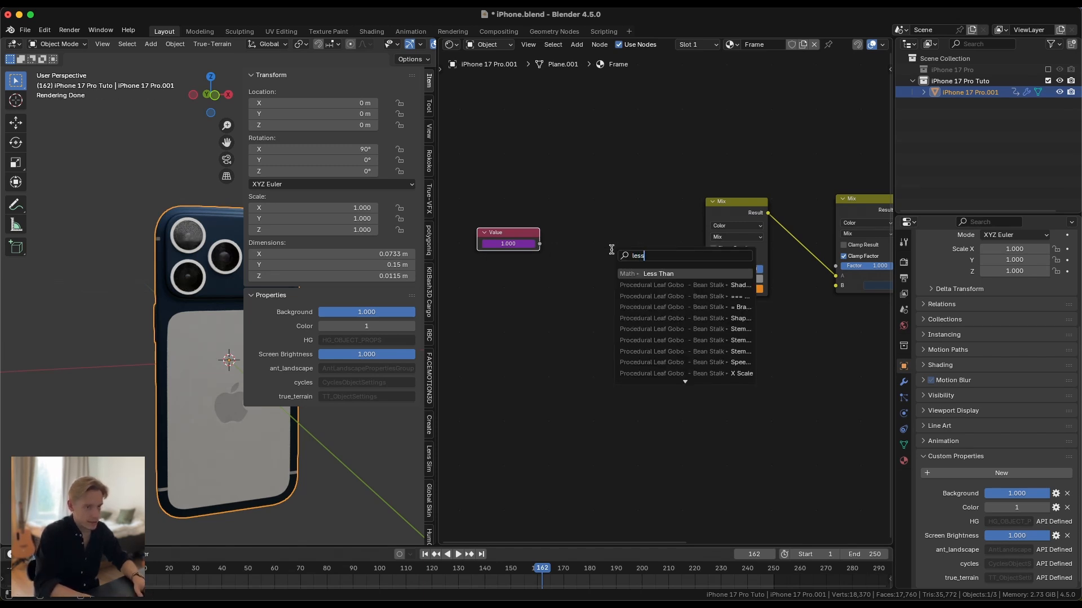
key(BackSpace)
key(BackSpace)
key(BackSpace)
key(BackSpace)
text(grea)
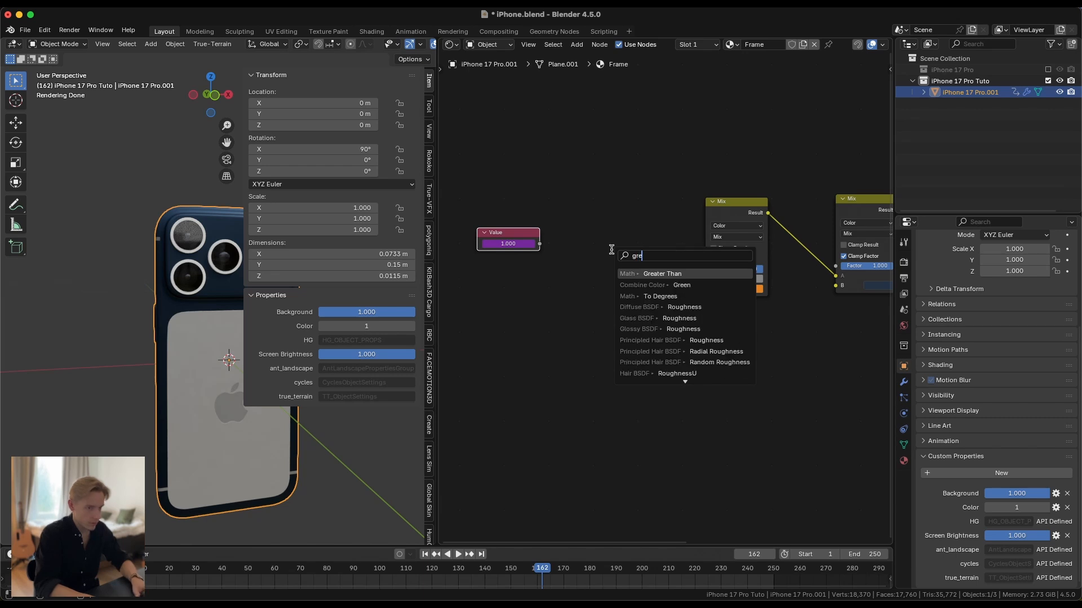
key(Return)
click(568, 235)
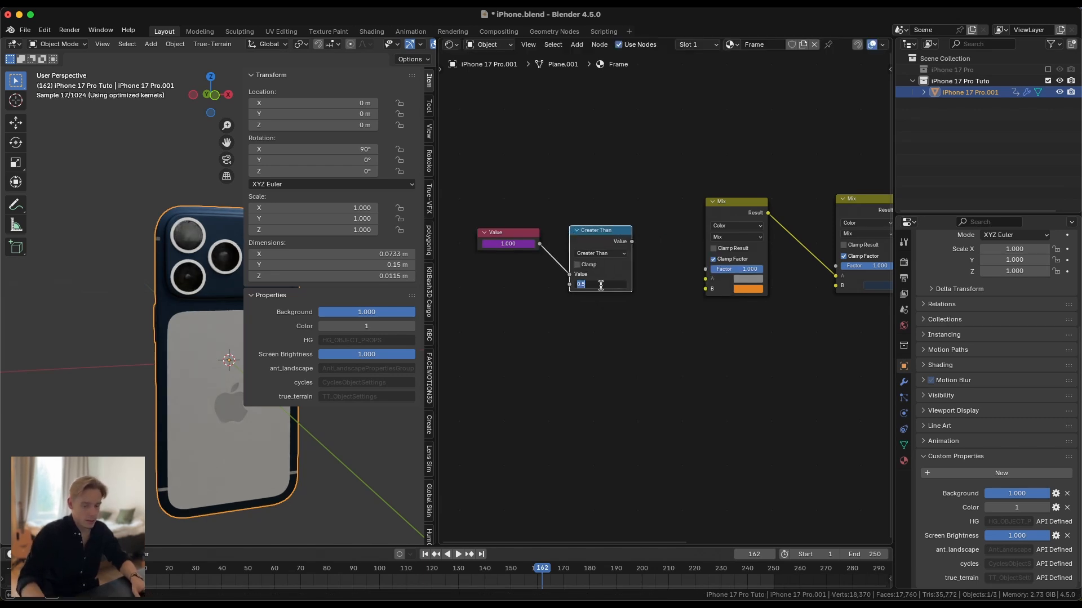
Step: Set the Greater Than node's Threshold to 0.999 and connect its output to the first Mix's Factor
click(601, 286)
text(.999)
key(Return)
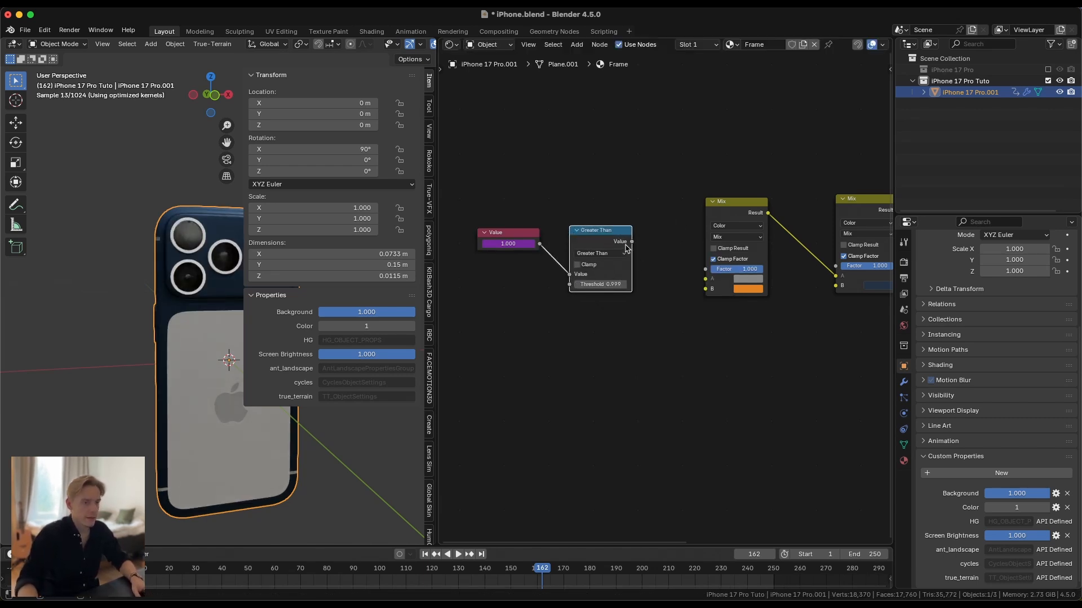
drag(707, 269, 705, 269)
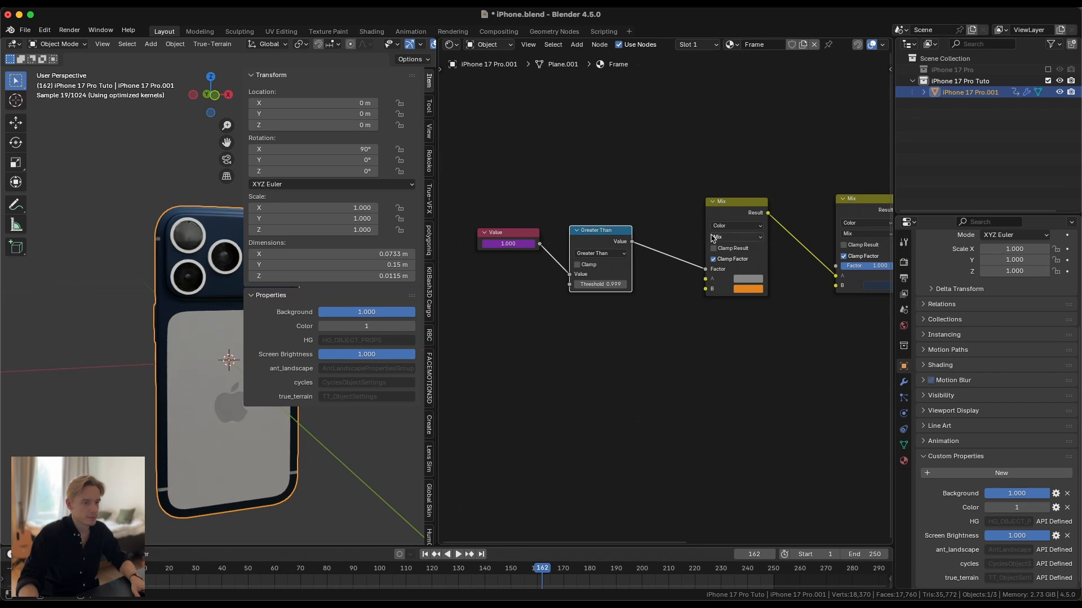
Step: Set the second Mix's Factor to 0 and the Greater Than node's Threshold to 1.999
middle_drag(711, 239, 668, 244)
drag(816, 271, 763, 272)
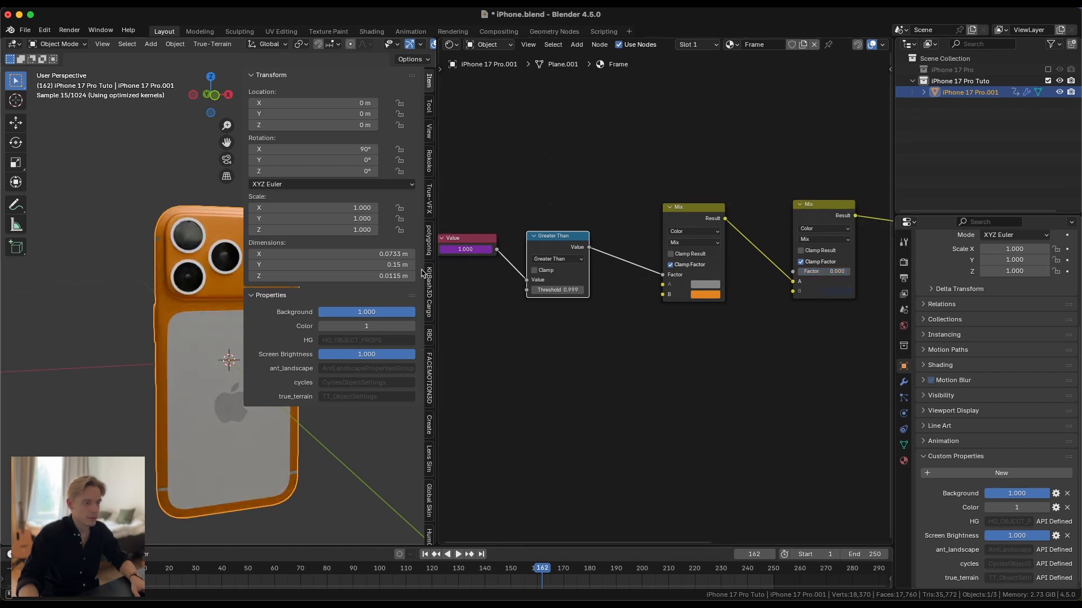
text(1)
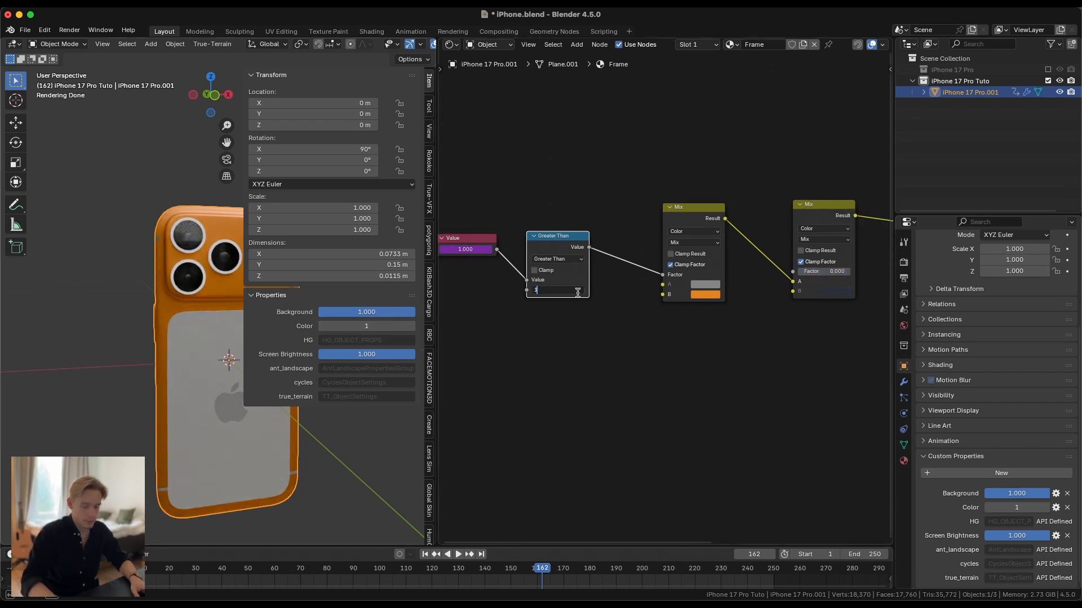
text(.999)
key(Return)
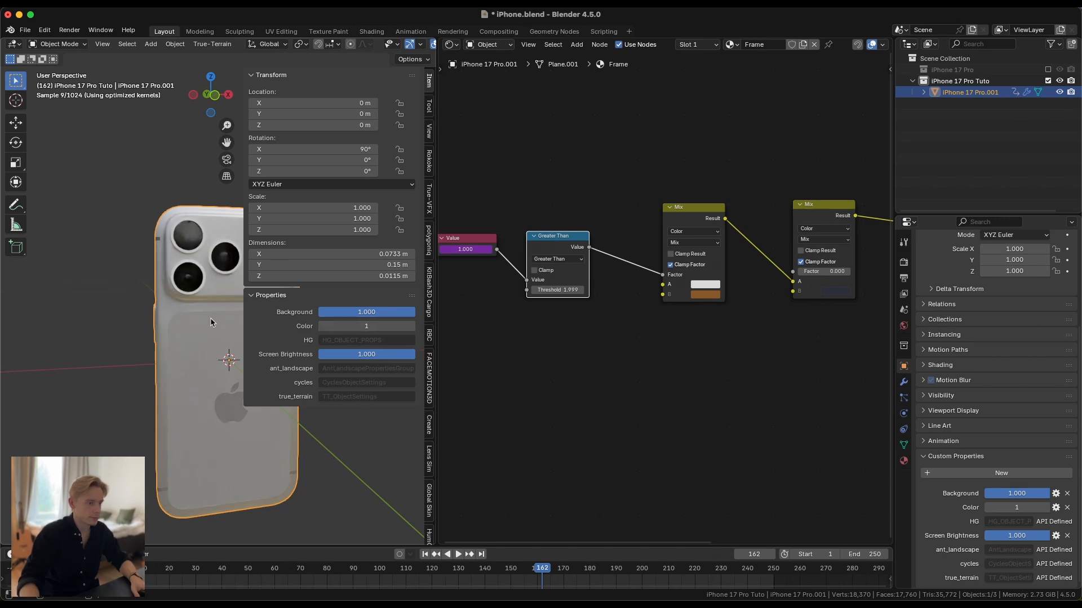
Step: Set the phone's Color property to 2, then switch it to 1 and back to 2 to check the frame color
key(n)
key(n)
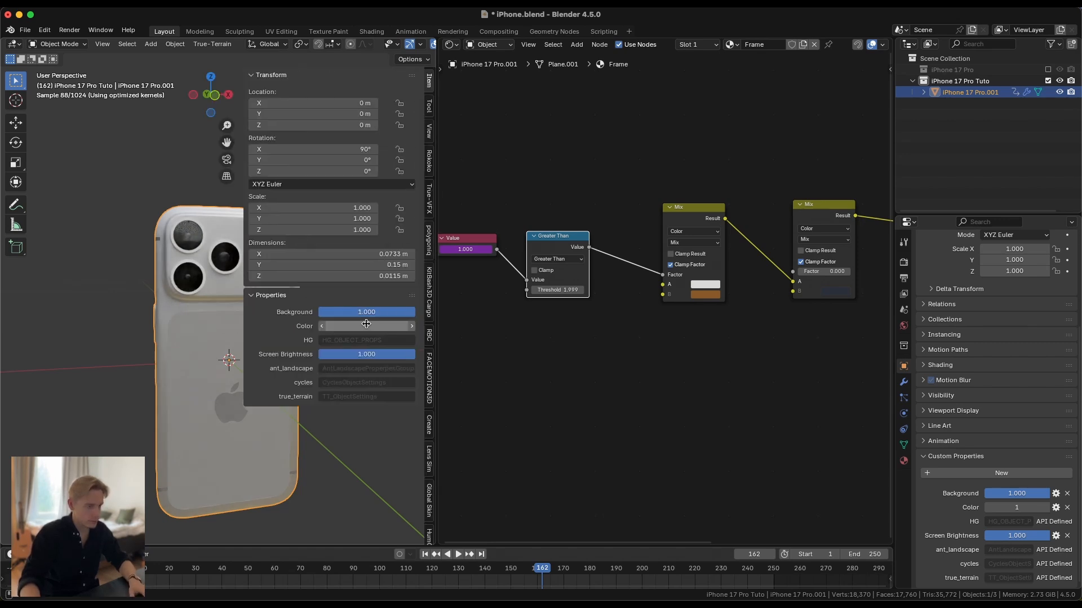
click(411, 326)
mouse_move(168, 355)
middle_down()
mouse_move(197, 338)
mouse_move(179, 344)
middle_up()
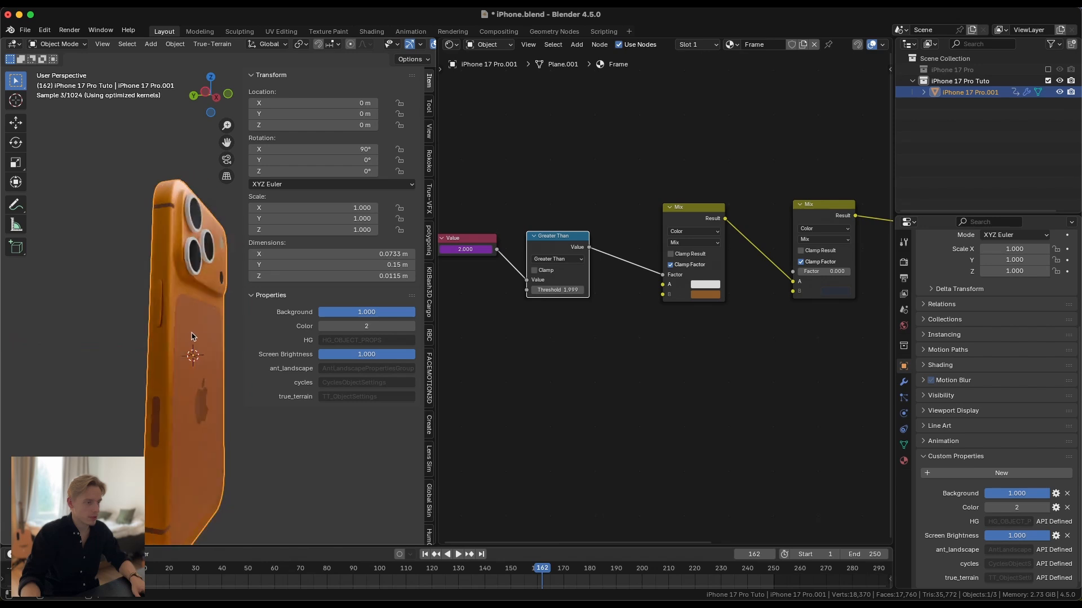
click(323, 327)
click(411, 327)
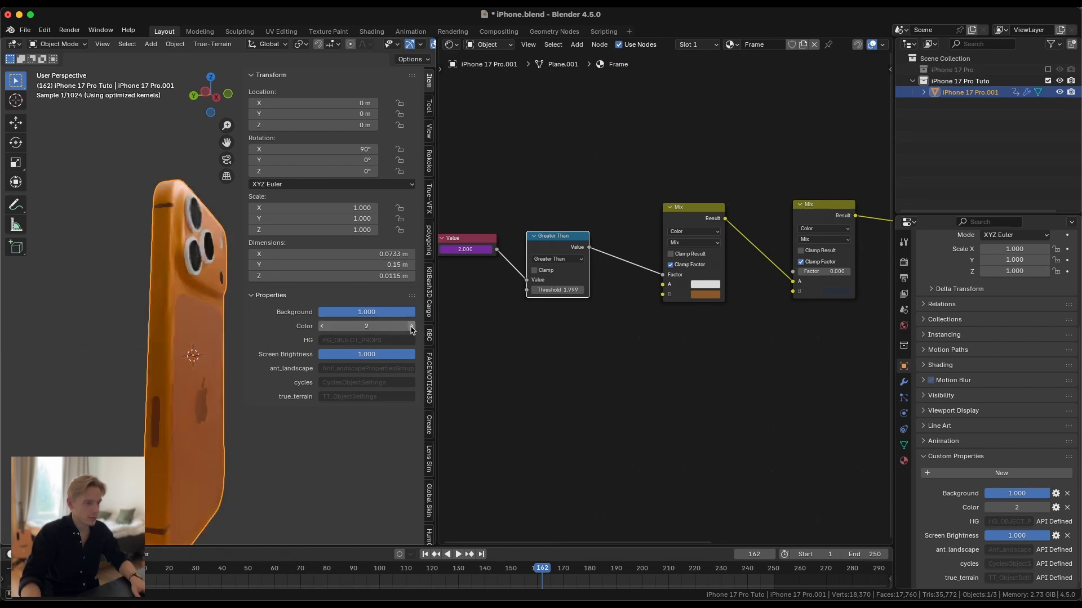
Step: Duplicate the Greater Than node with its Value link kept and place the copy below the first Mix
key(ctrl+shift+d)
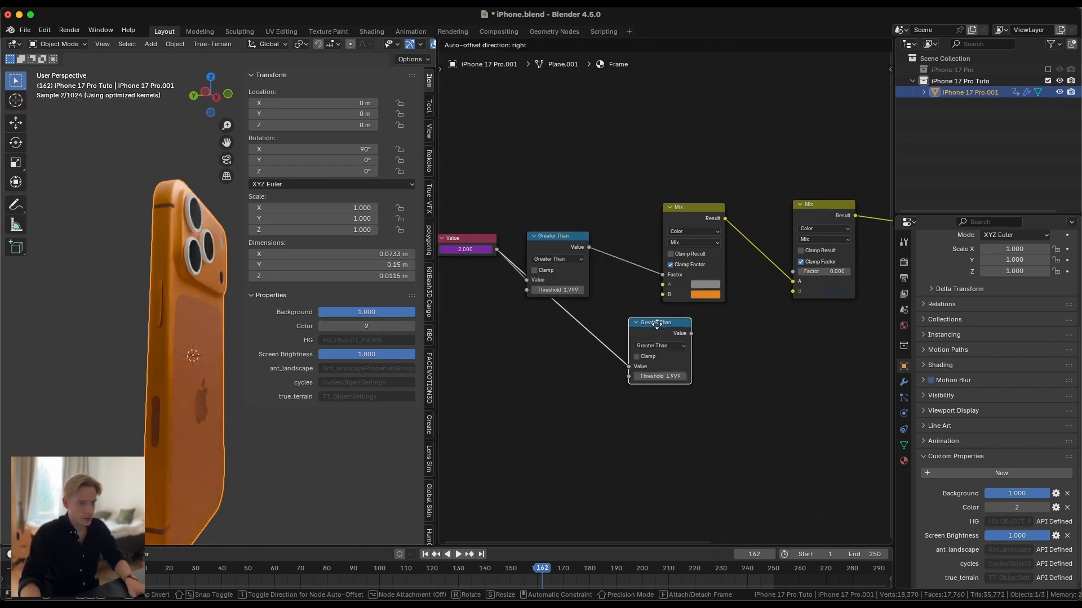
Step: Place the new Greater Than node with a threshold of 2.999 and connect its Value output to the second Mix node's Factor
click(659, 329)
text(2)
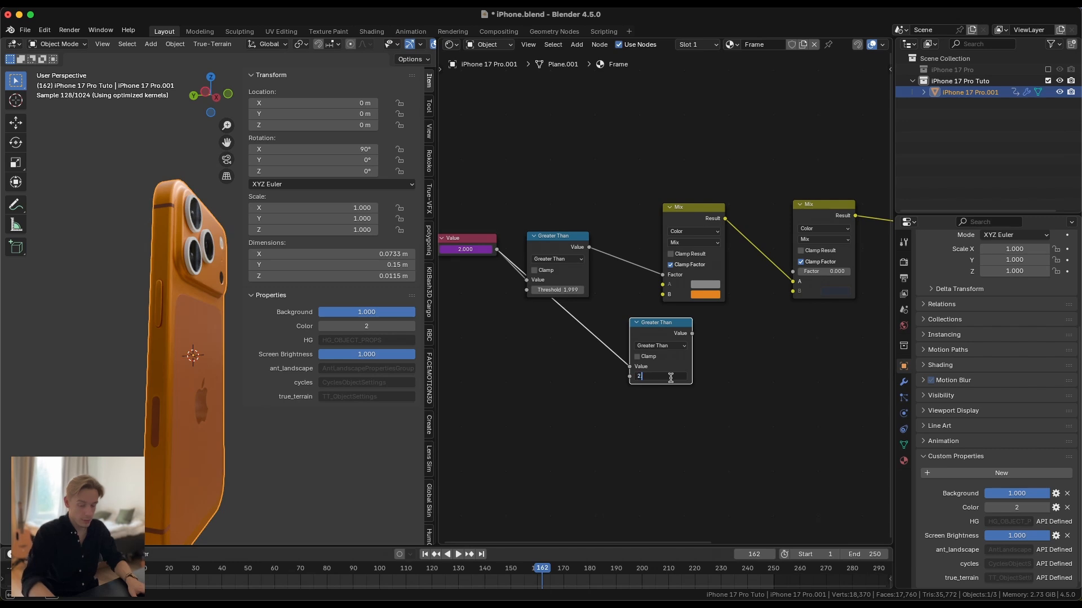
text(.999)
key(Return)
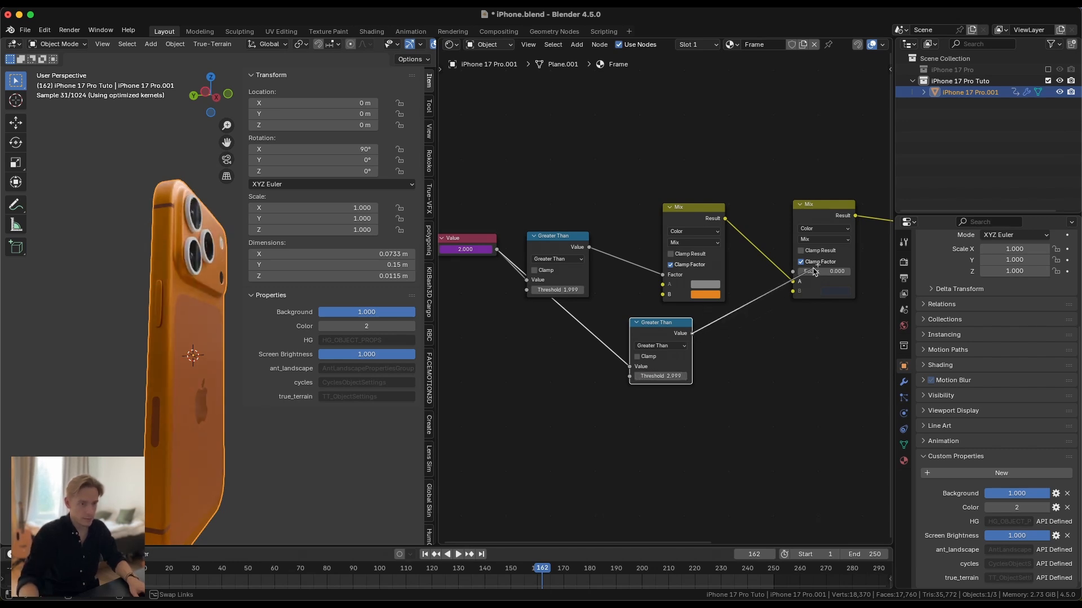
drag(814, 271, 811, 272)
Step: Test the frame colors by switching the phone's Color property to 3 and then to 1
click(411, 327)
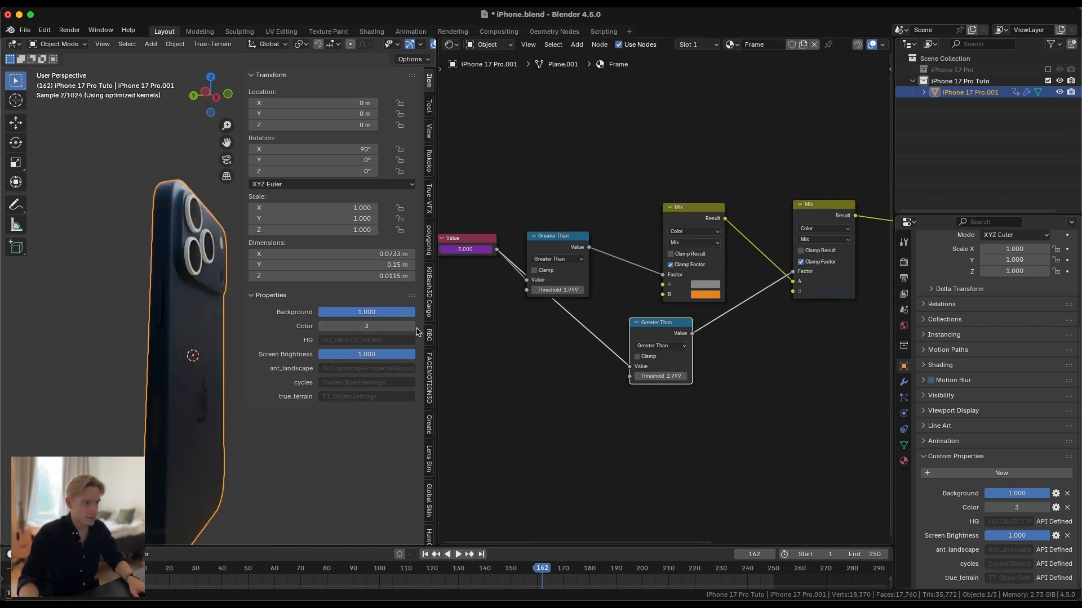
click(321, 328)
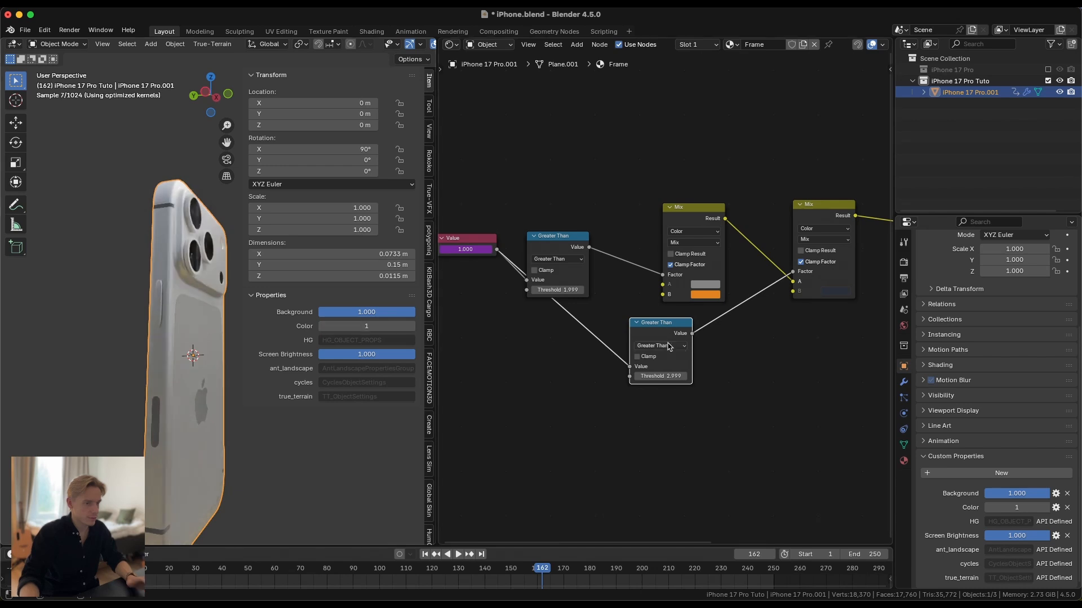
Step: Rearrange the nodes so the 2.999 Greater Than sits above the first Mix node, raising the Value and 1.999 Greater Than nodes
drag(660, 324, 685, 134)
click(465, 238)
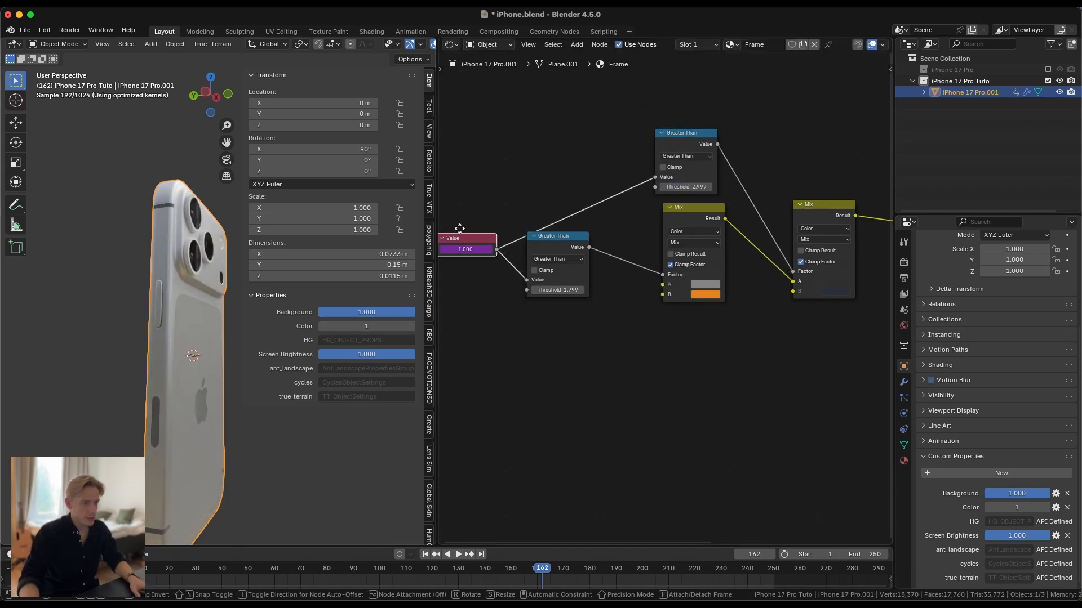
drag(465, 239, 458, 165)
drag(556, 236, 574, 204)
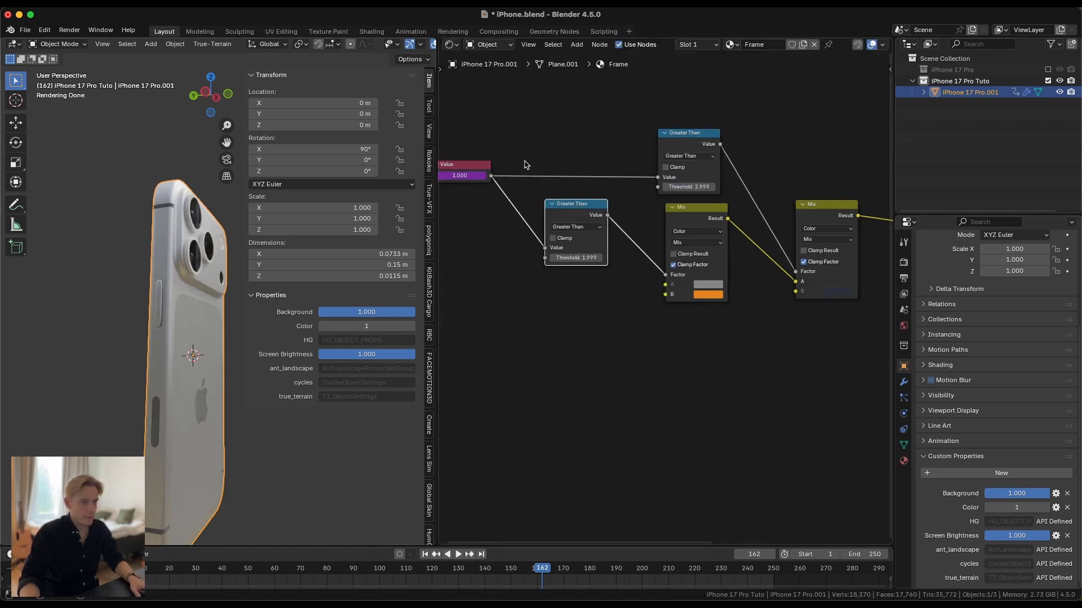
middle_drag(453, 202, 541, 209)
Step: Duplicate the phone and place the copy beside the original at about X -0.080 m, Y 0.058 m, Z -0.006 m
scroll(190, 324, down, 6)
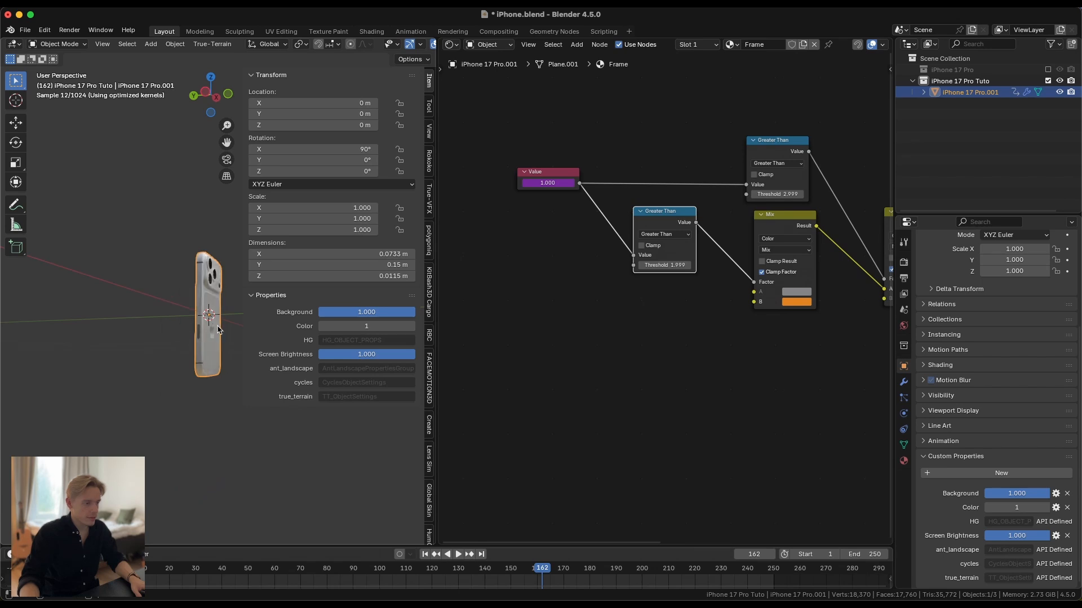
middle_drag(191, 324, 200, 338)
scroll(200, 339, up, 3)
scroll(201, 343, down, 2)
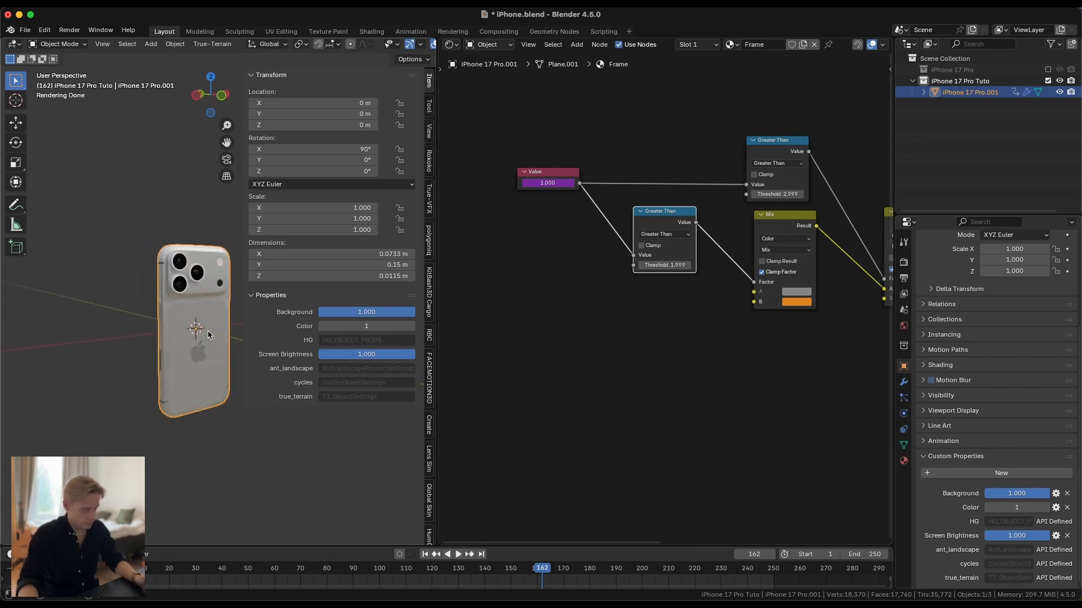
key(shift+d)
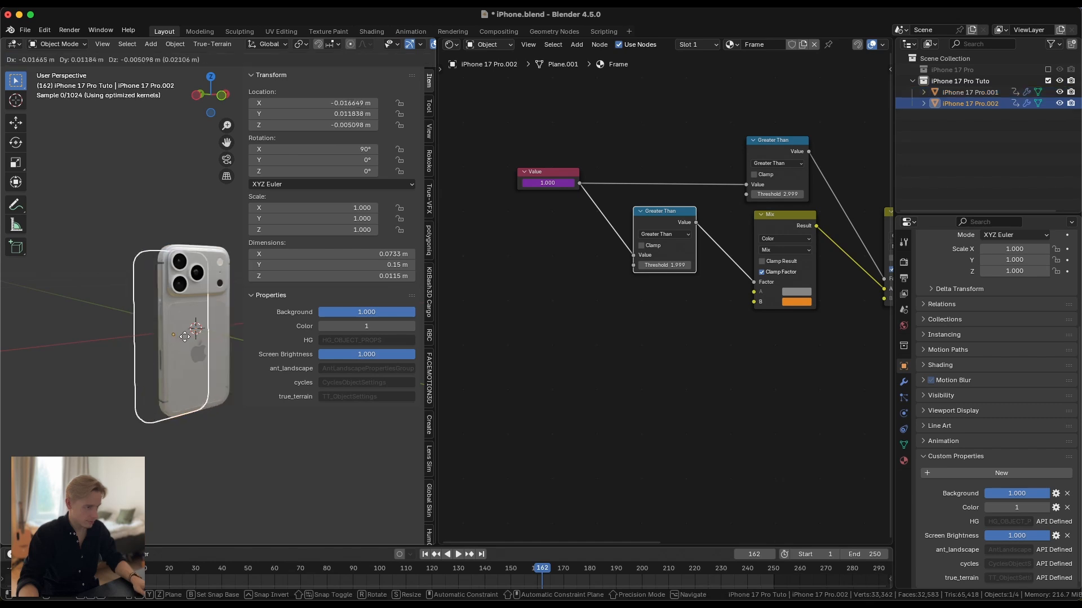
click(132, 339)
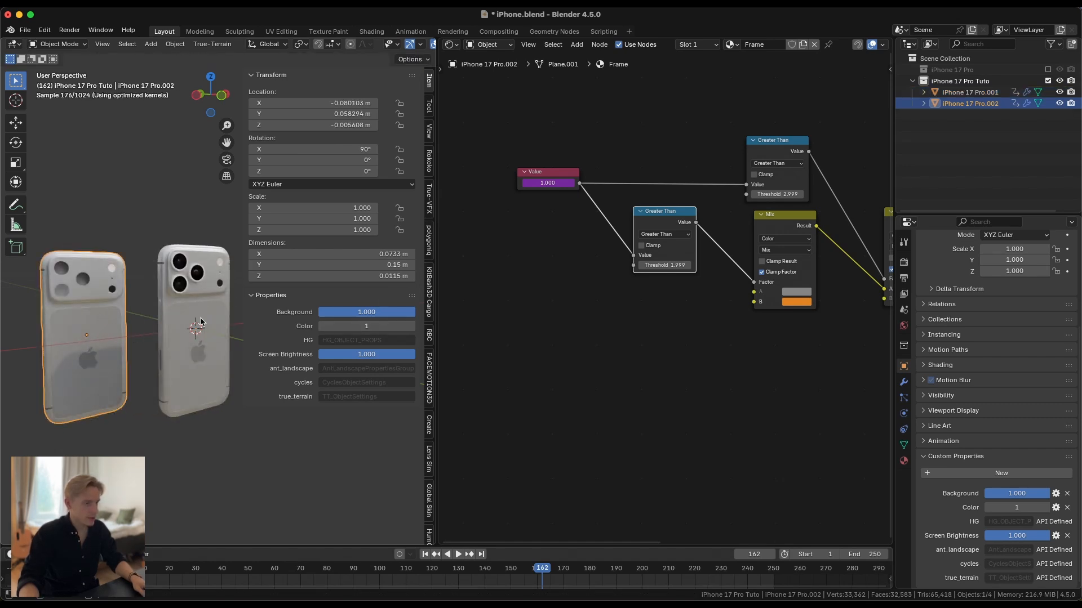
Step: Set the original phone's Color property to 2, then switch the copy's Color to 3 and back to 1
click(192, 317)
click(412, 326)
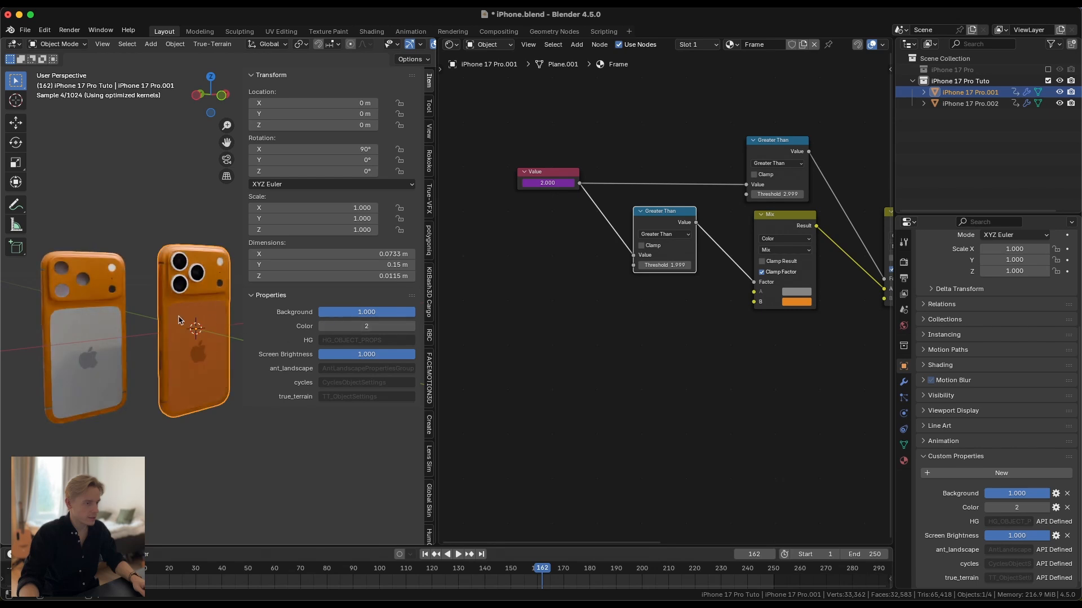
click(90, 298)
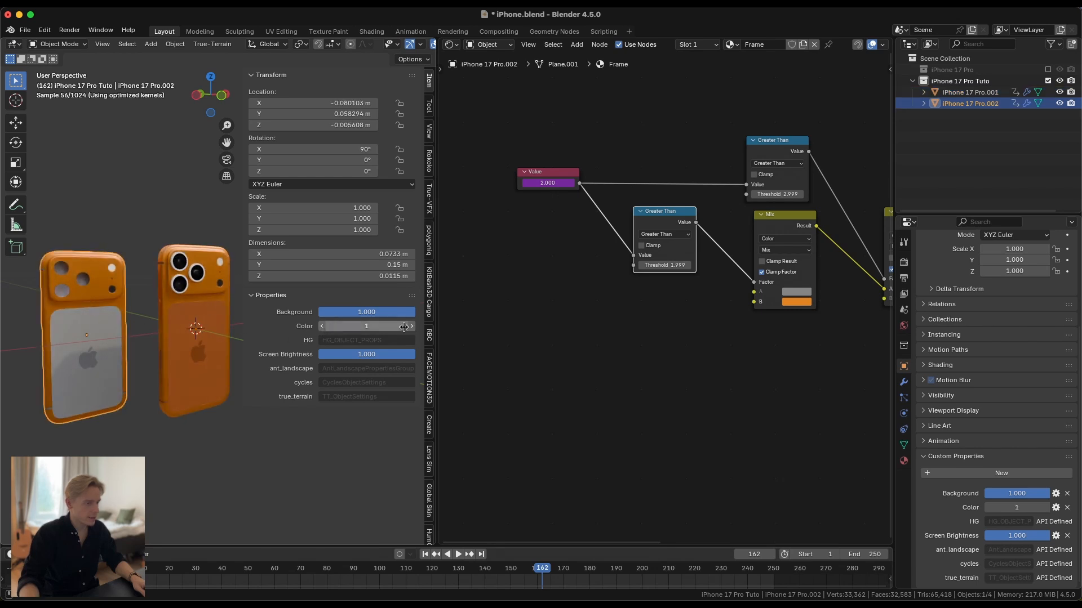
click(412, 326)
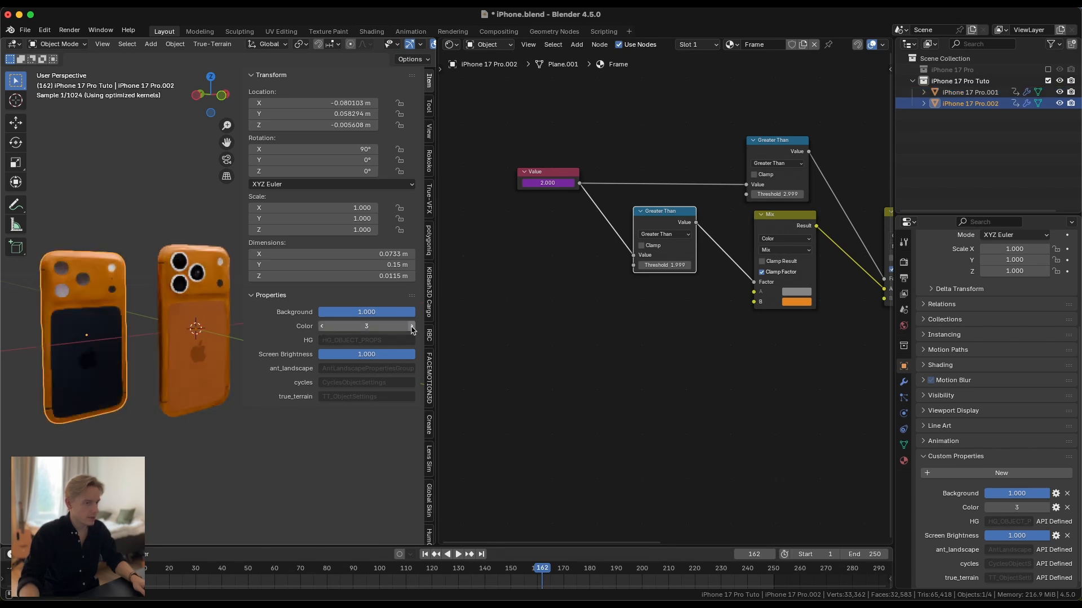
click(322, 327)
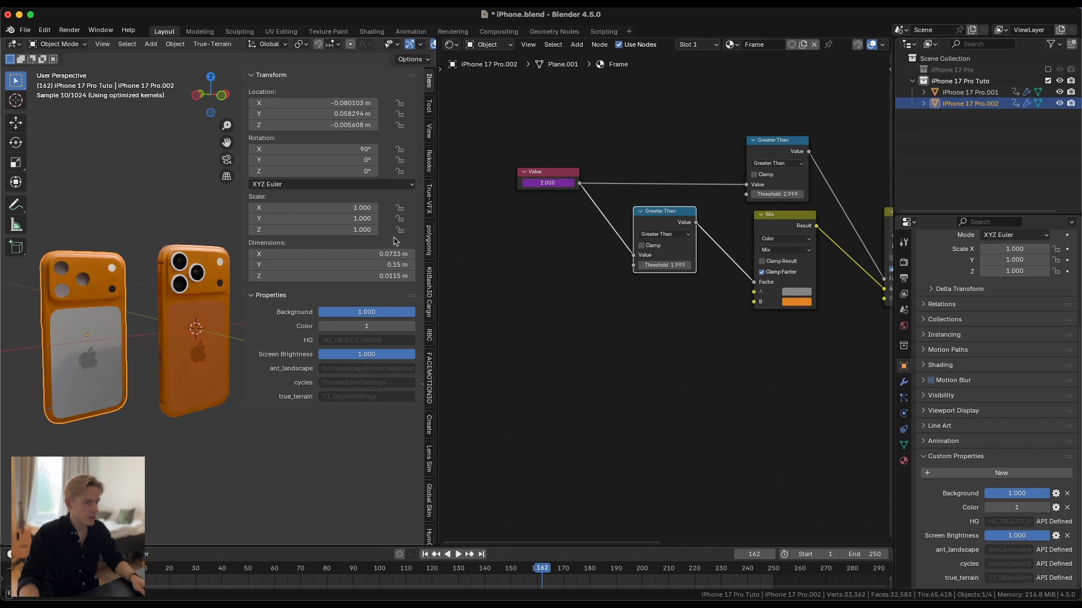
Step: Compare the Color property of both phones with the Value node in their shared Frame material
click(553, 176)
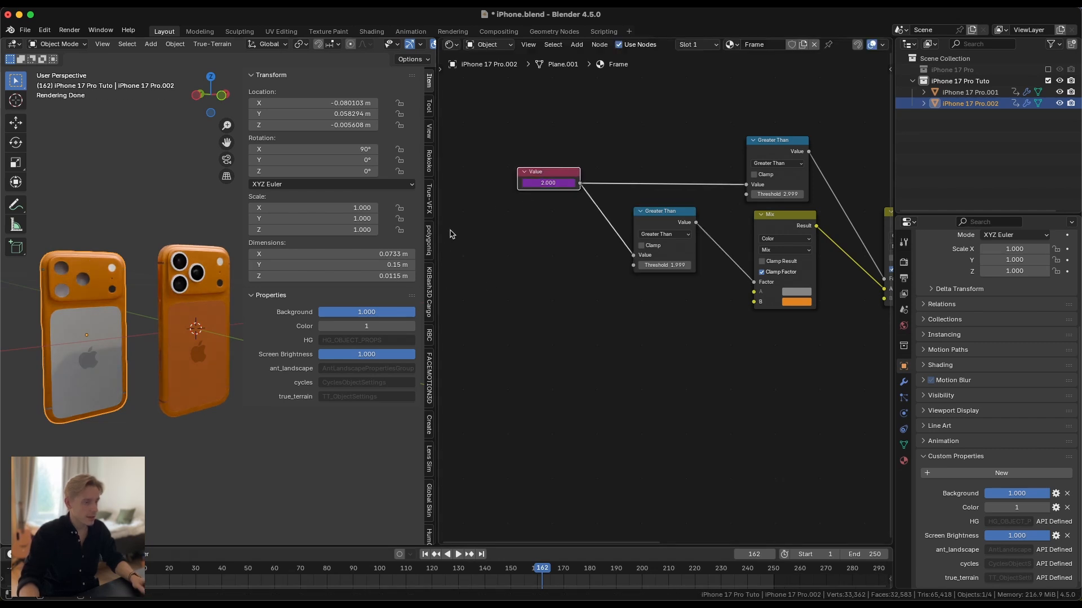
click(125, 339)
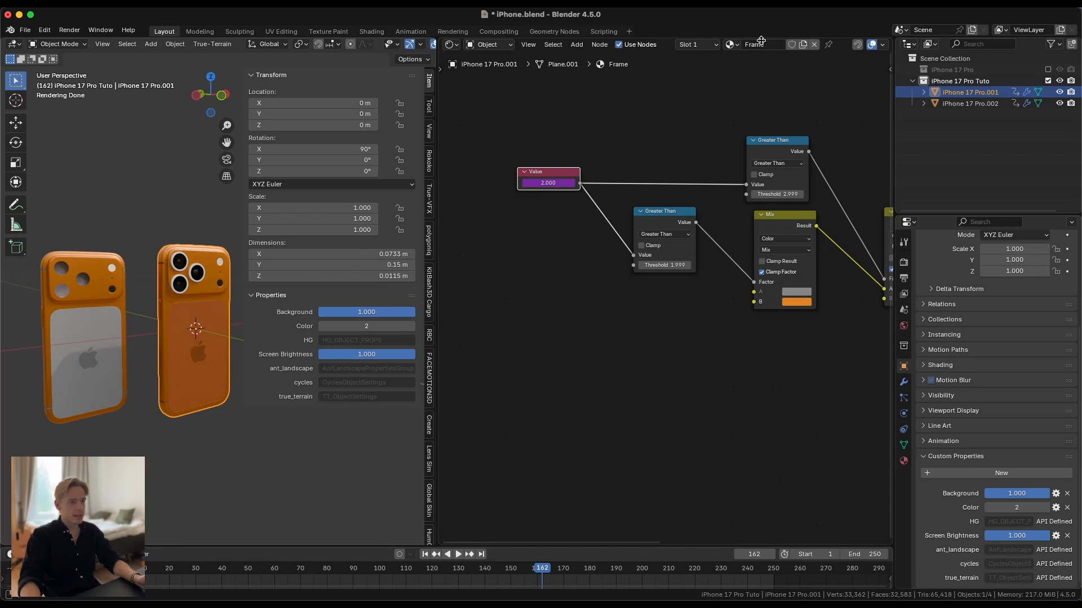
click(114, 288)
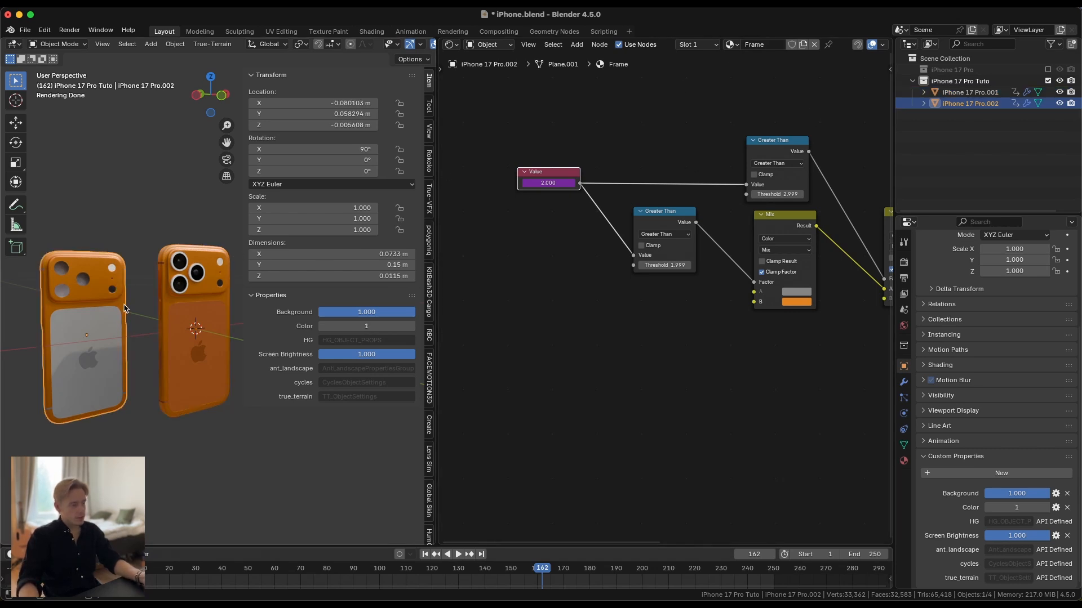
click(194, 304)
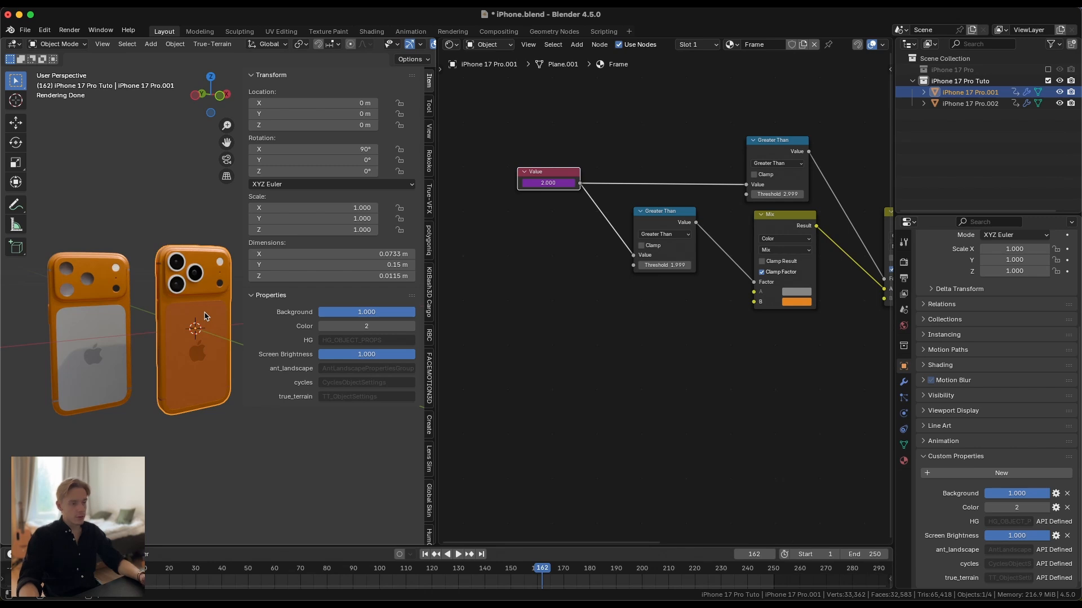
click(104, 306)
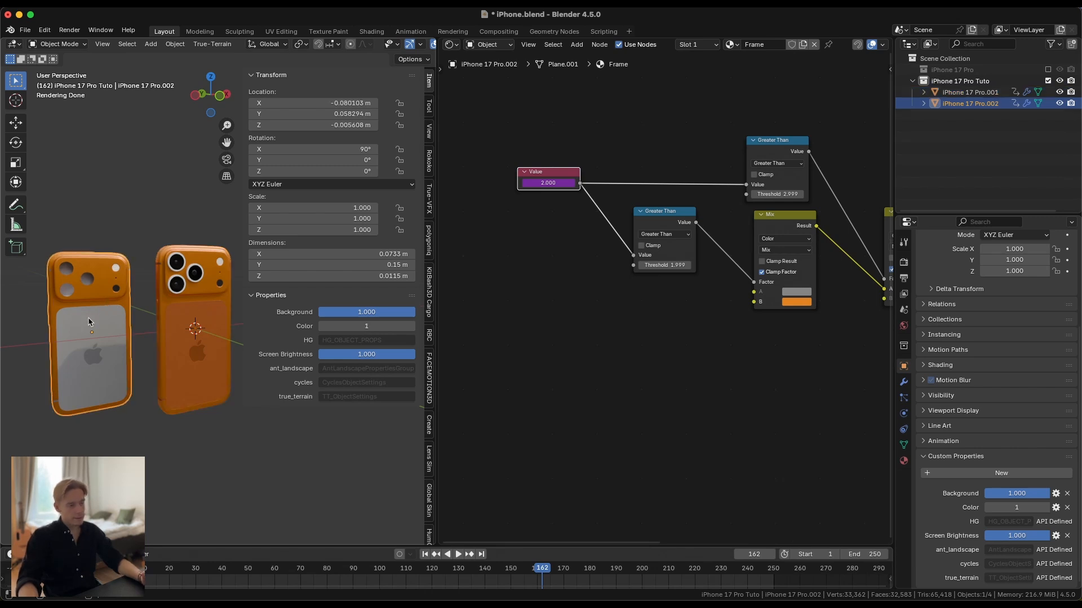
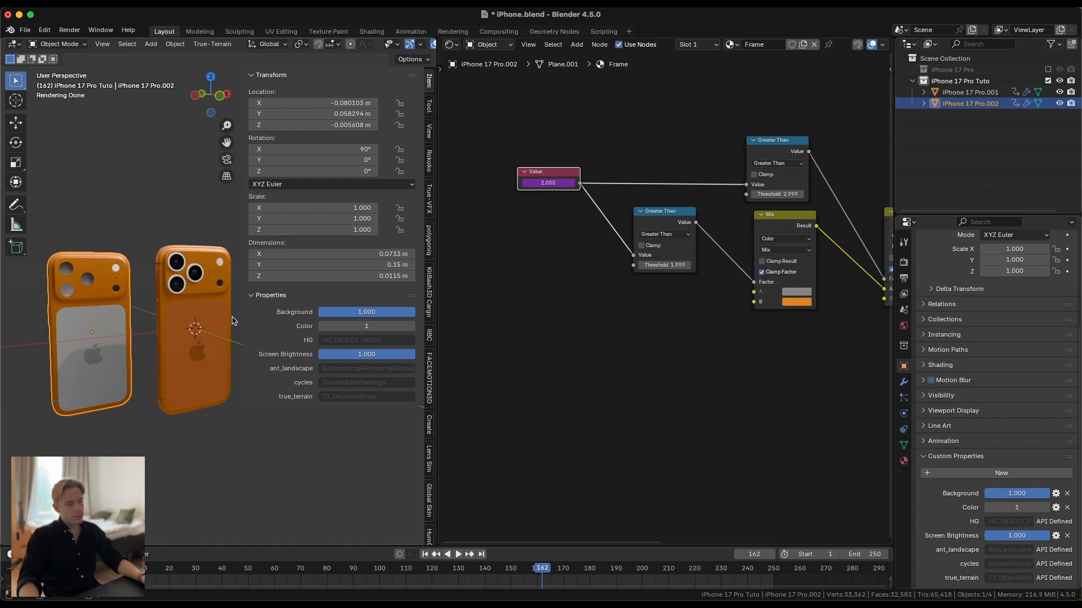
click(514, 228)
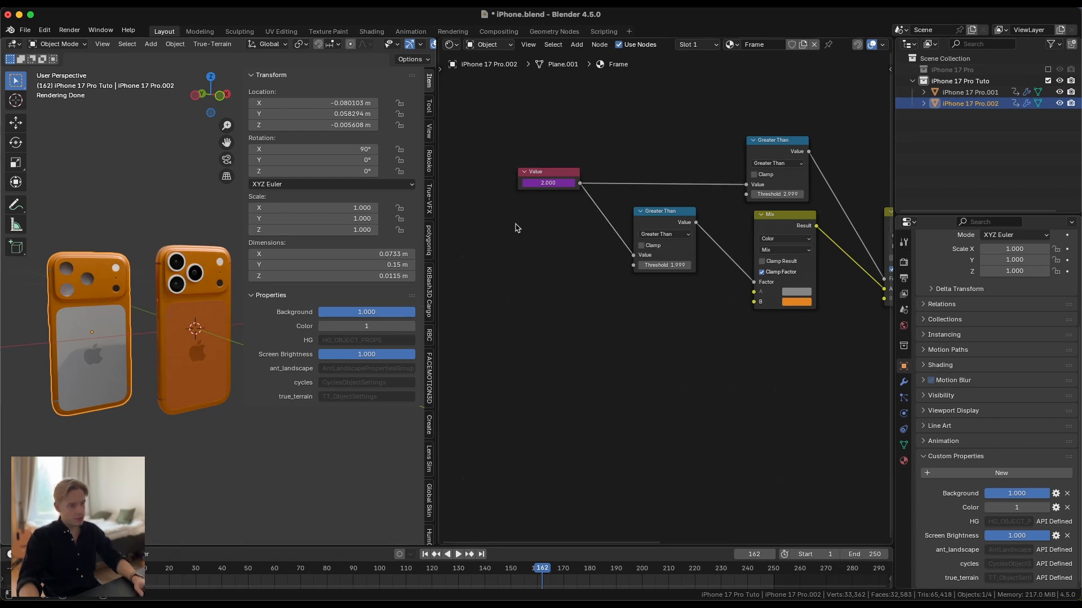
key(shift+a)
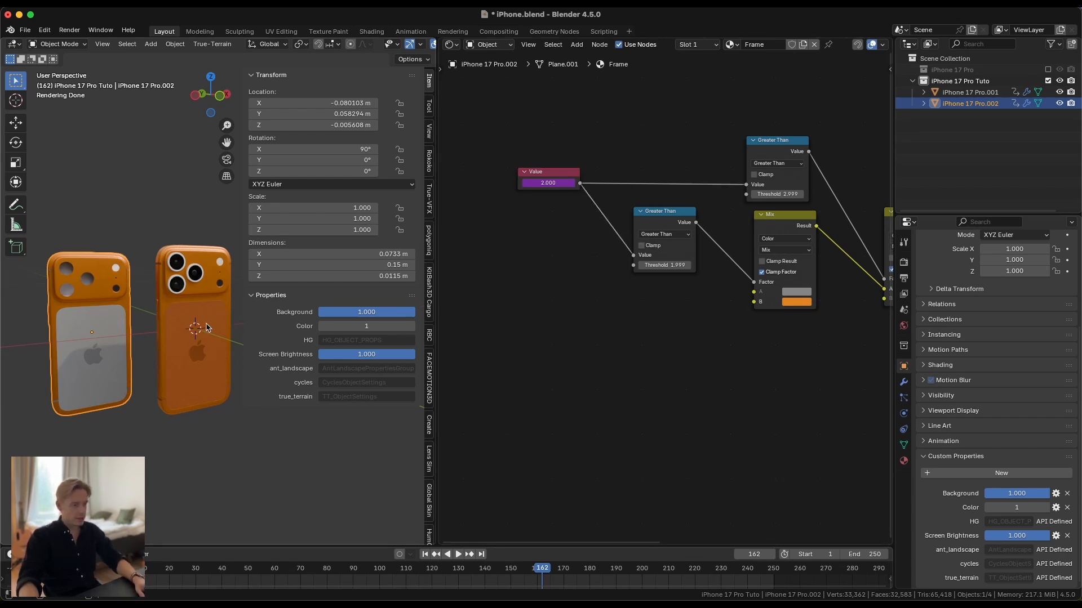
click(210, 327)
click(98, 326)
Step: Hide the viewport sidebar and add an Attribute node below the Value node in the Frame material
key(n)
scroll(273, 346, up, 4)
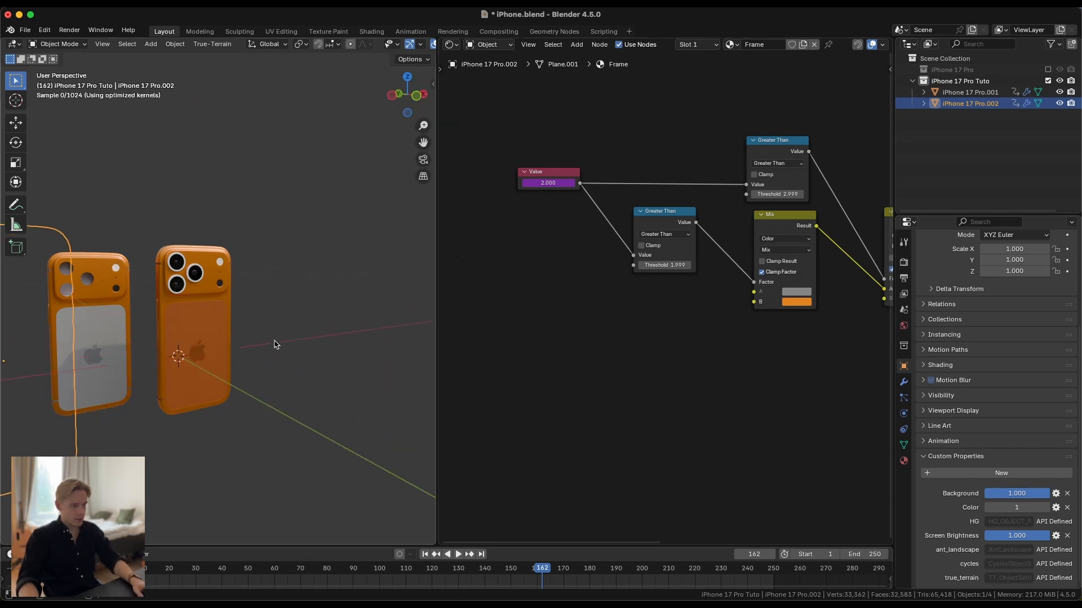
scroll(406, 292, up, 1)
middle_drag(401, 295, 358, 302)
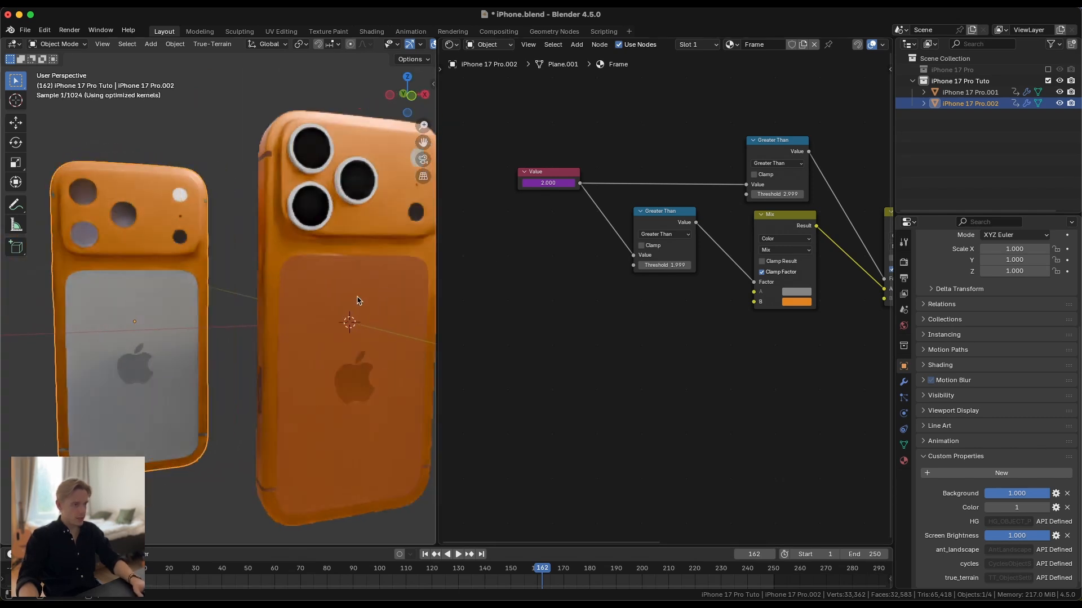
scroll(357, 302, down, 1)
key(shift+a)
text(att)
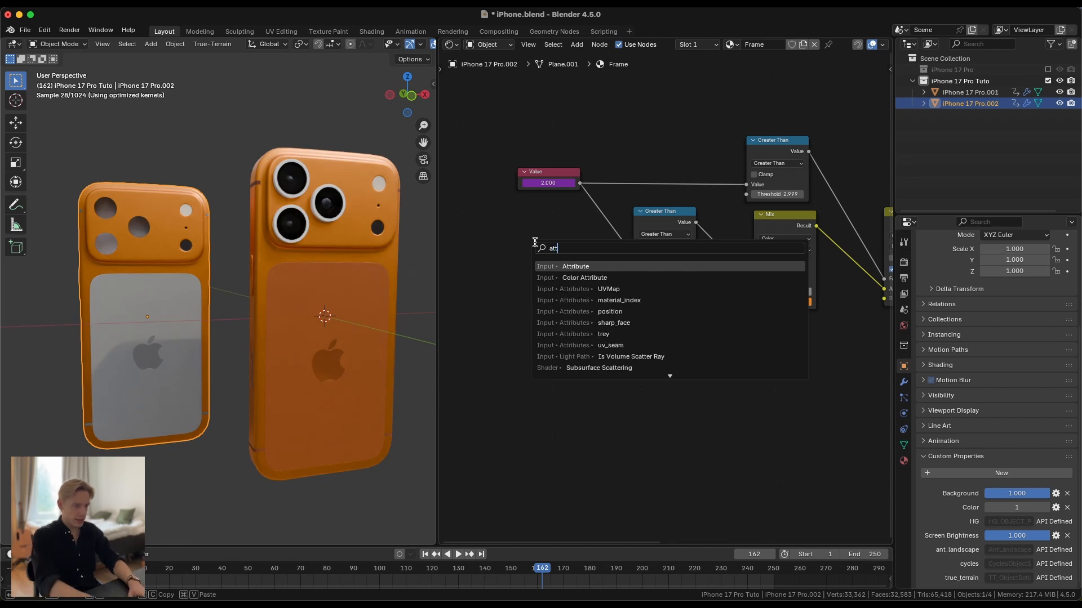
key(Return)
click(475, 304)
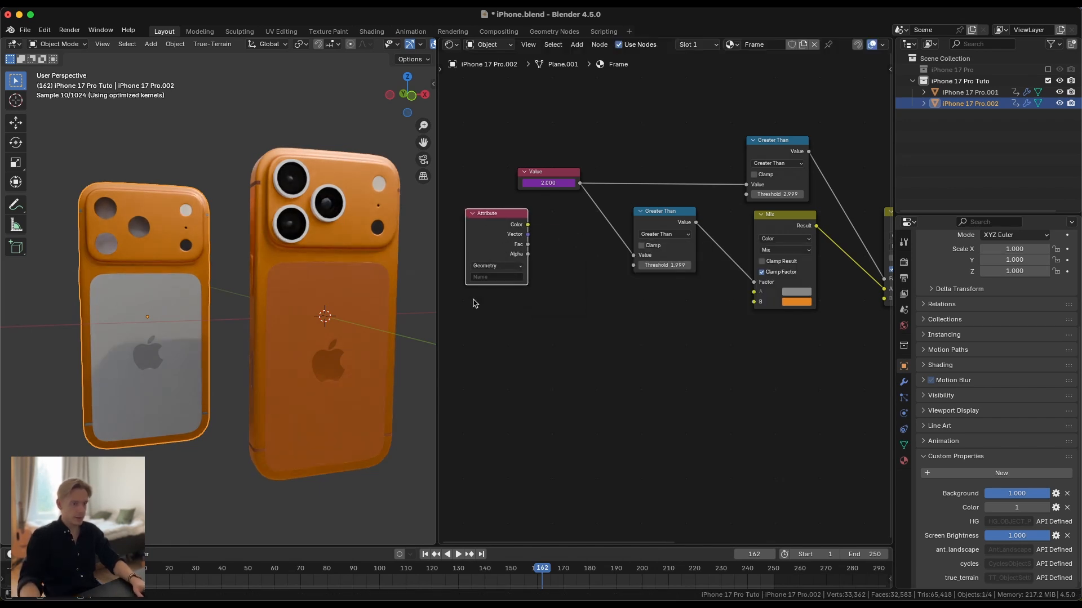
drag(484, 224, 491, 223)
Step: Set the Attribute node's name to Color and its attribute type to Object
click(516, 277)
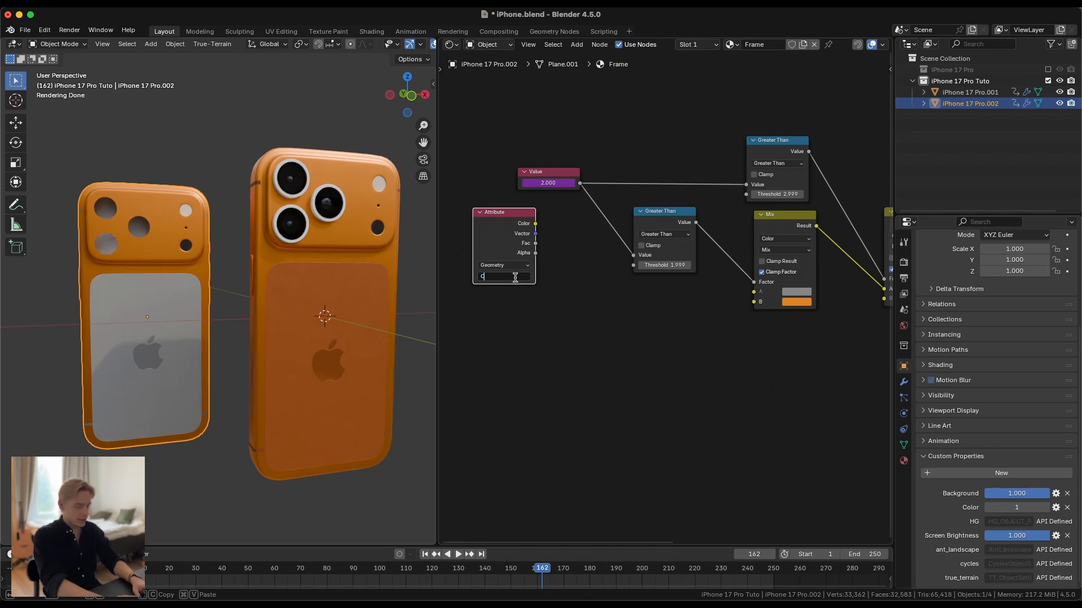
text(Color)
key(Return)
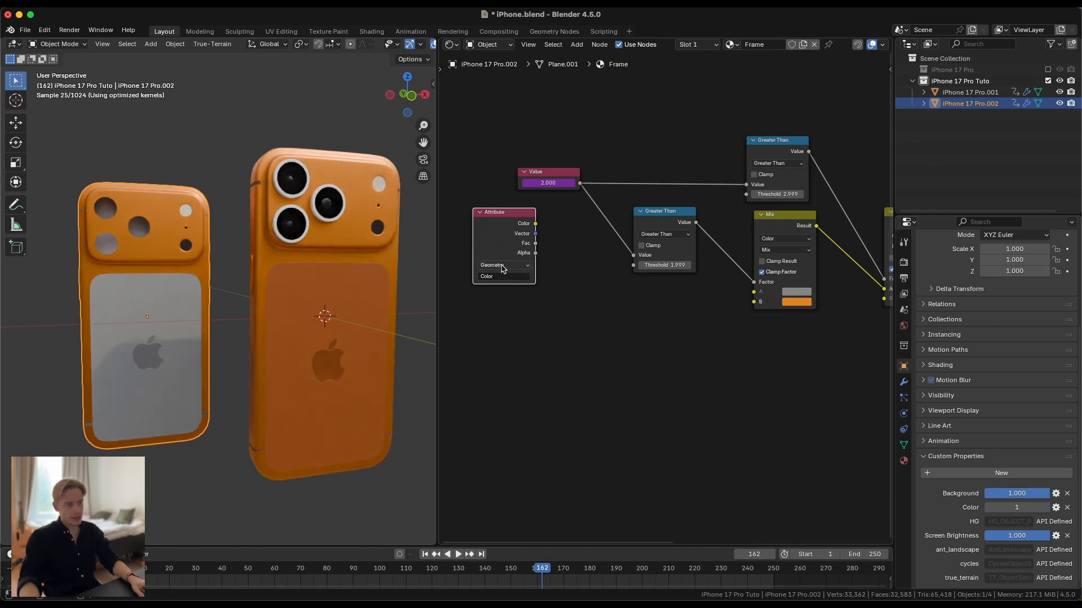
click(503, 266)
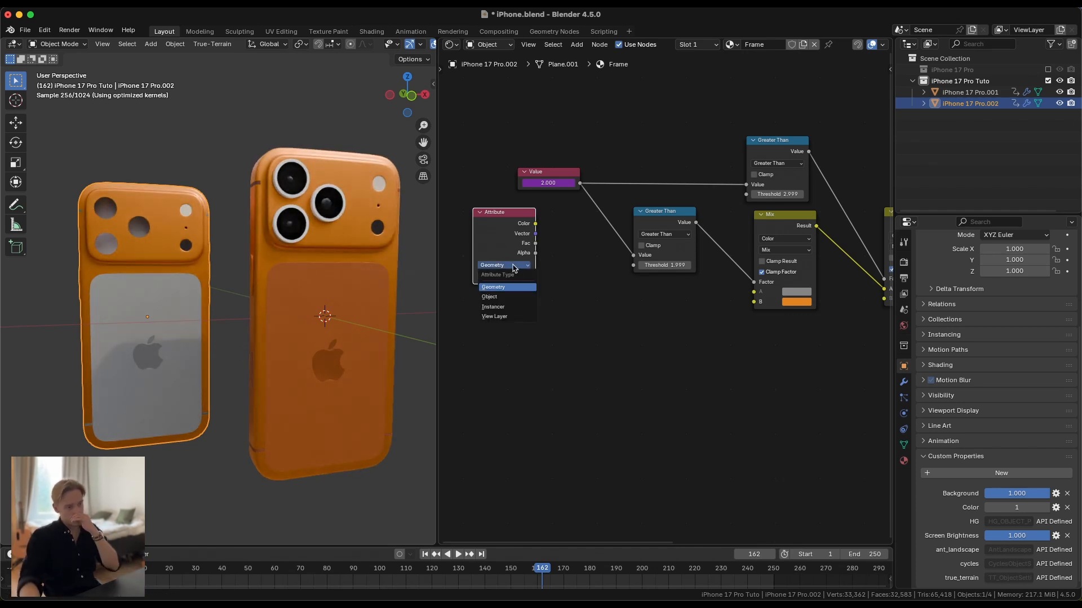
click(508, 298)
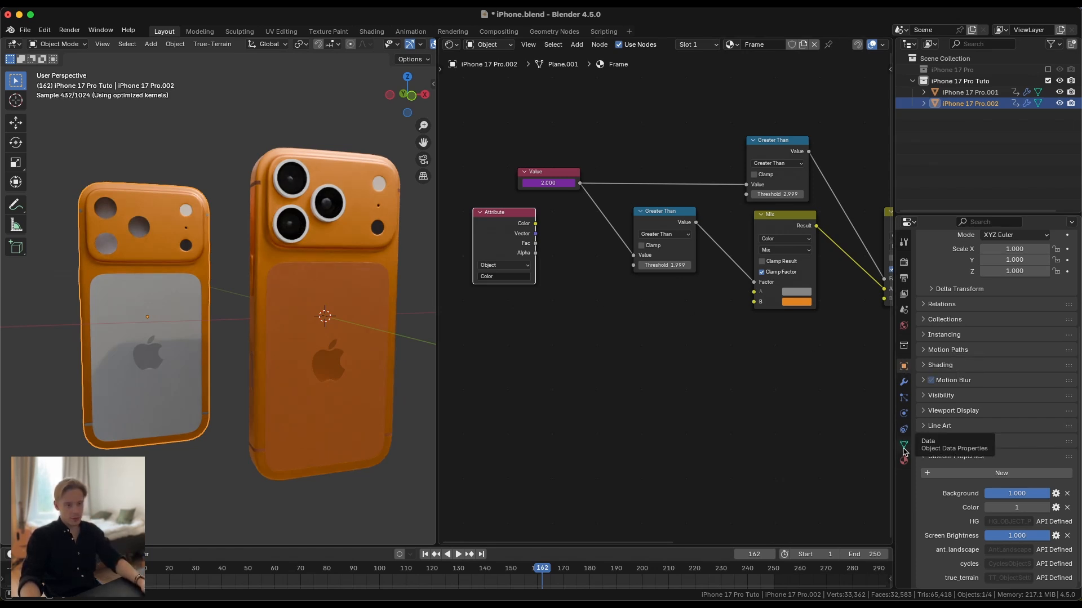
click(503, 265)
click(504, 267)
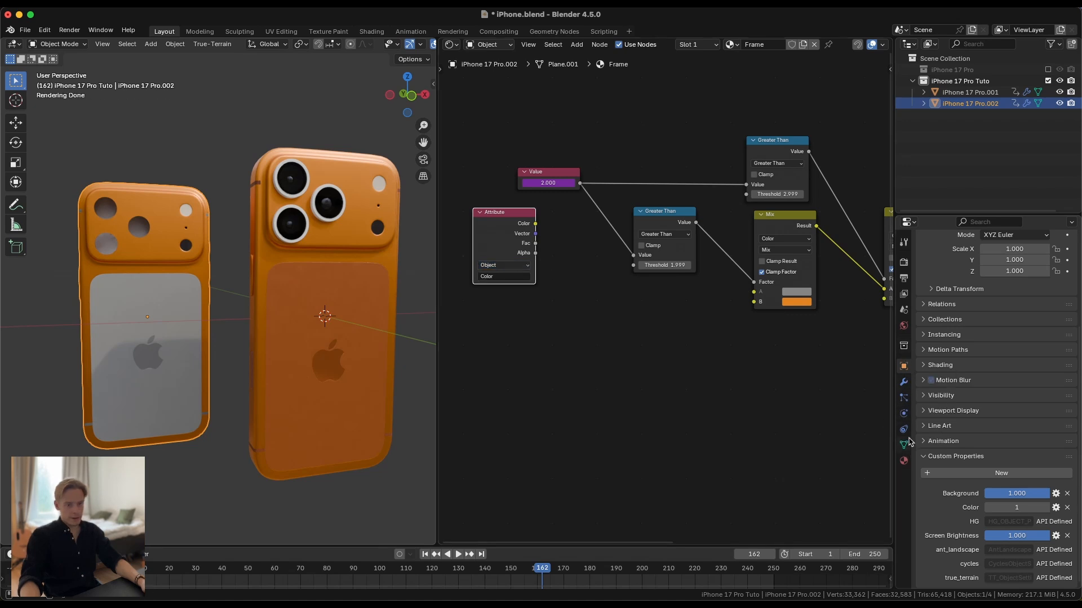
click(509, 266)
Step: Add a reroute across the Value node's two output links and feed it from the Attribute node's Fac output instead
shift+right_drag(601, 162, 620, 203)
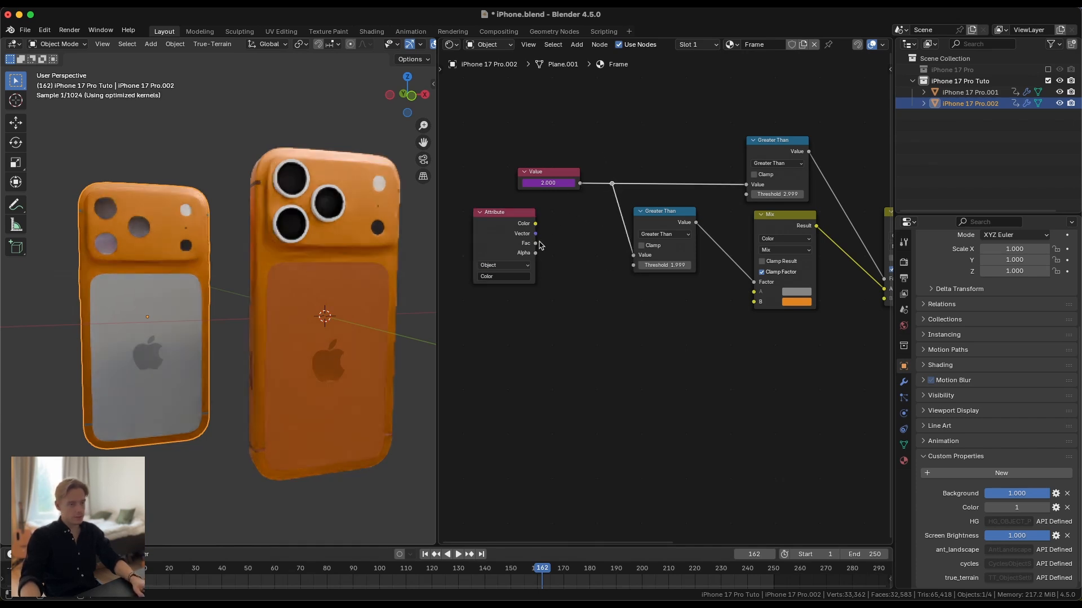
drag(535, 243, 611, 184)
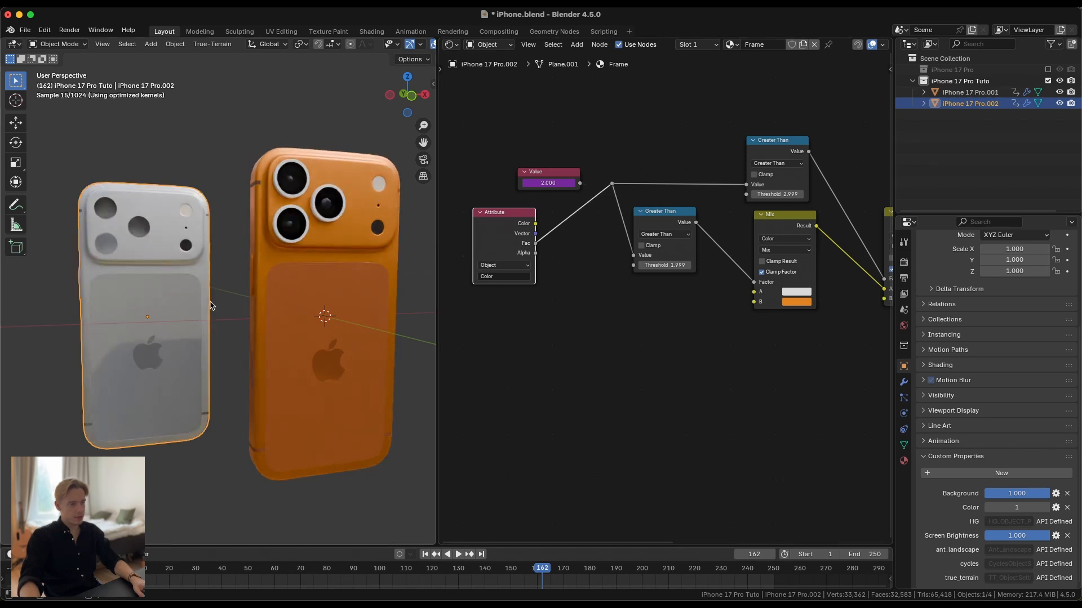
Step: Show the viewport sidebar, widen the 3D viewport, and set the white phone's Color property to 3
key(n)
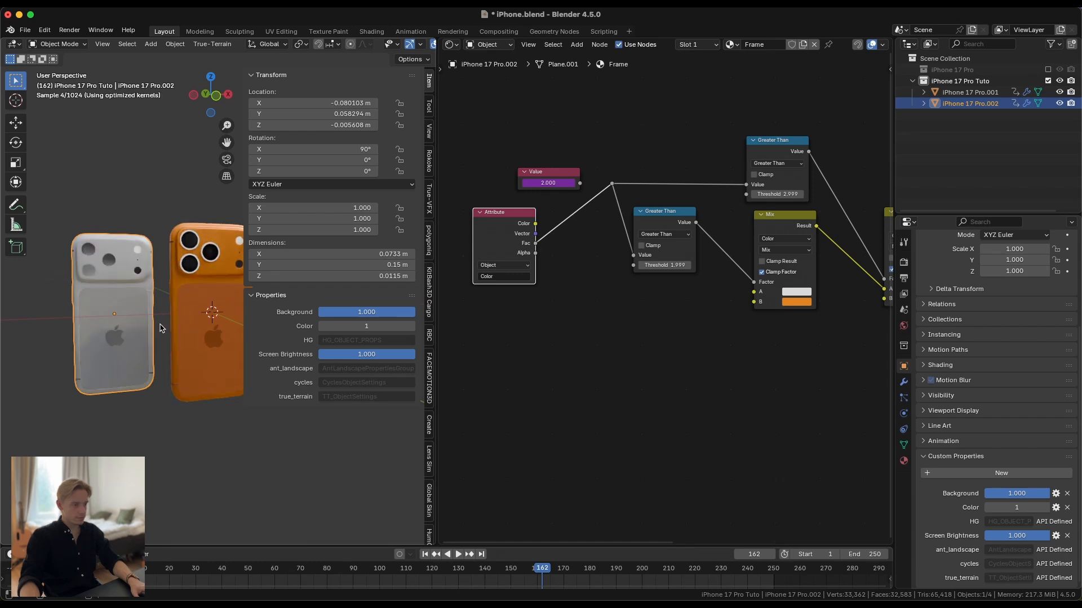
drag(439, 371, 552, 361)
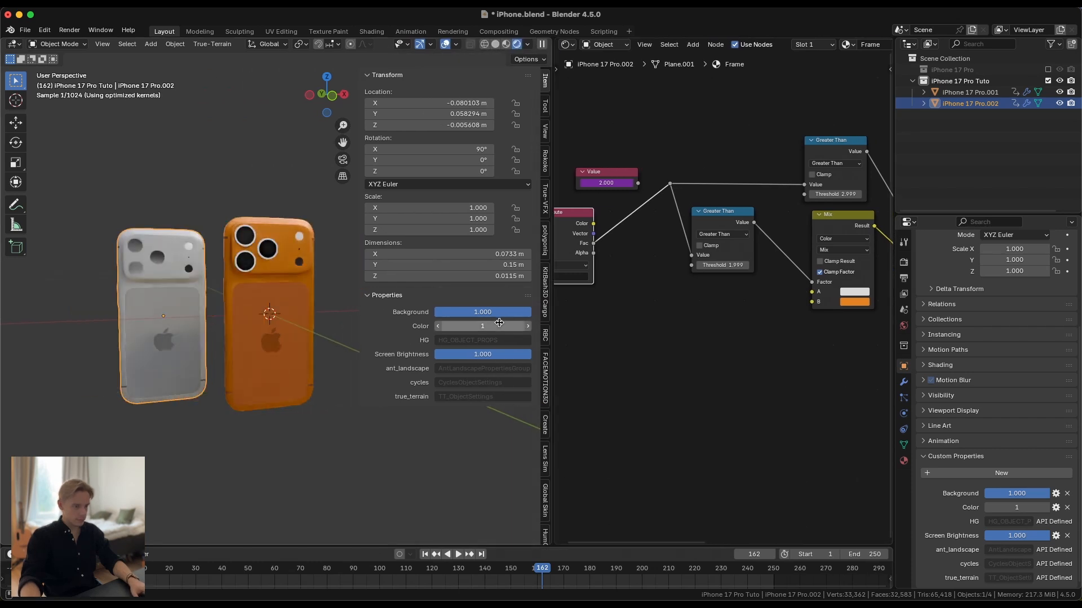
click(528, 327)
click(528, 327)
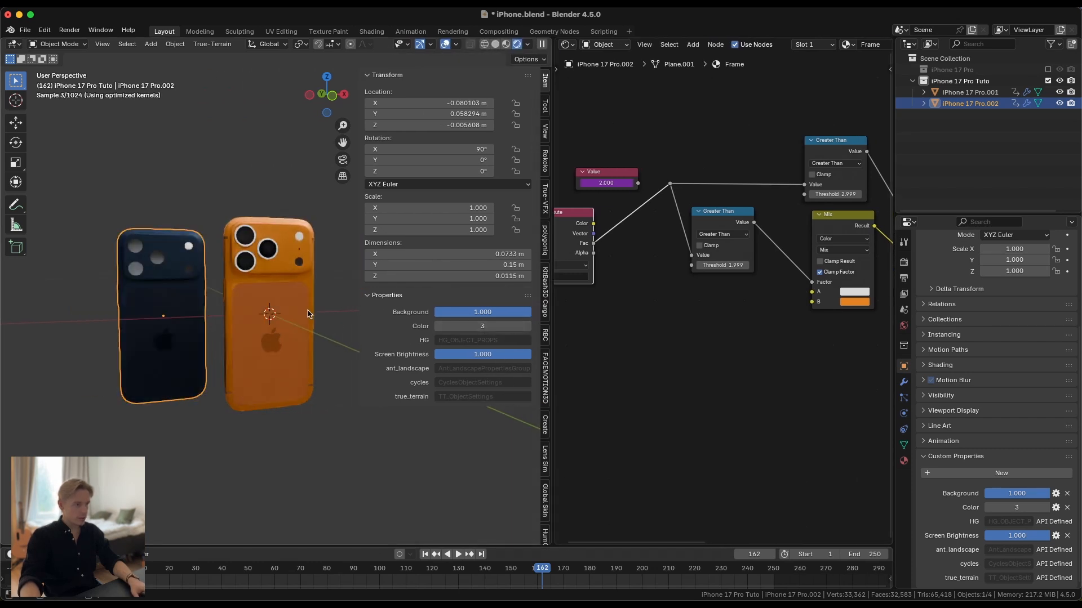
Step: Select the orange phone and try its Color property at 1 and 3
click(307, 314)
click(438, 327)
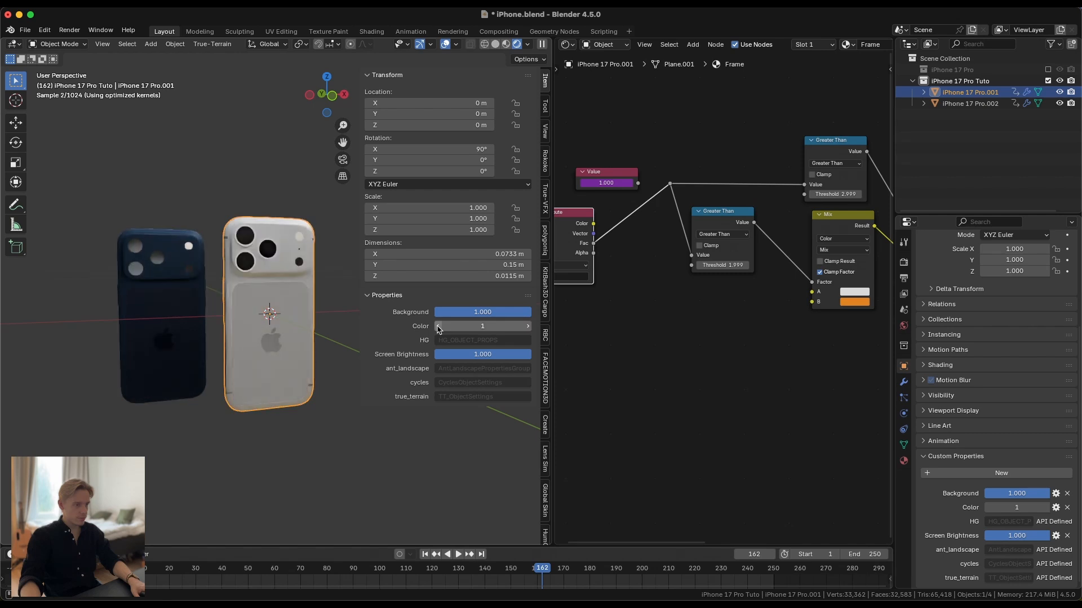
click(528, 326)
click(528, 326)
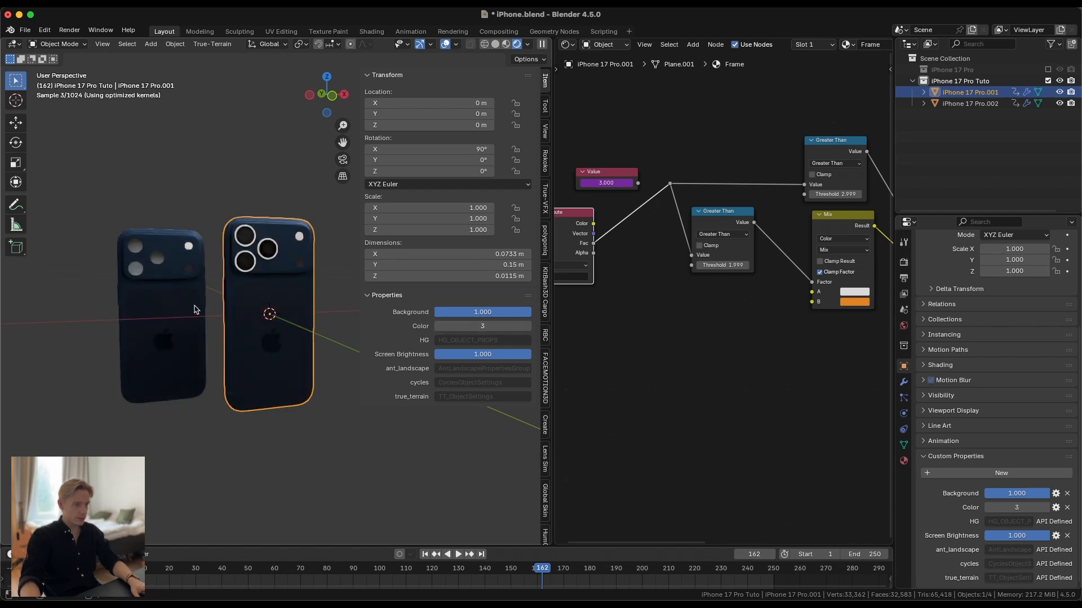
Step: Set the Color property of iPhone 17 Pro.002 to 1 and that of iPhone 17 Pro.001 to 2
click(193, 311)
click(438, 326)
click(438, 327)
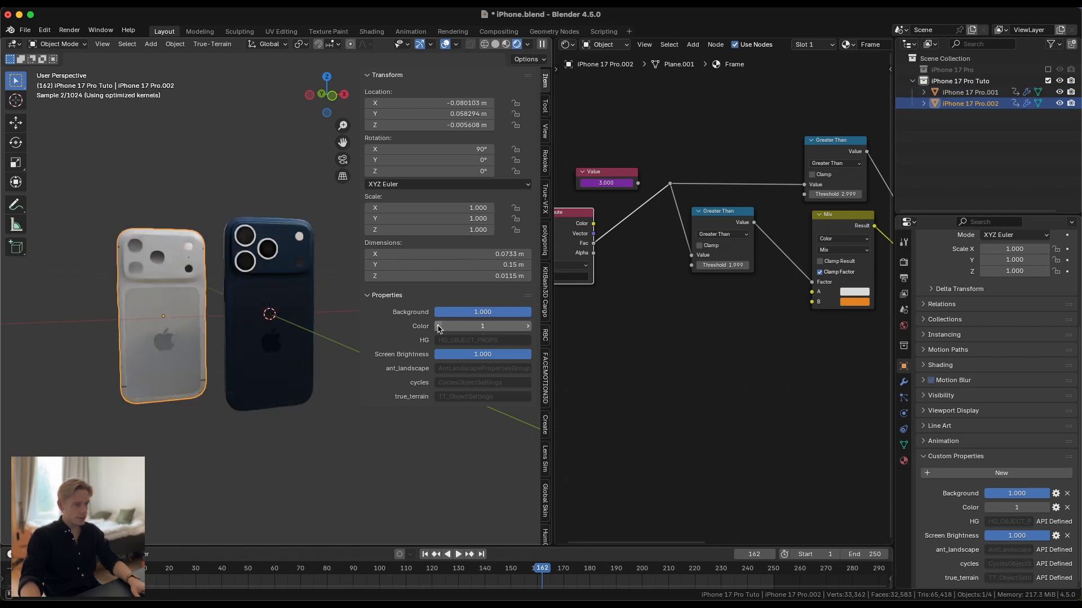
click(275, 326)
click(438, 326)
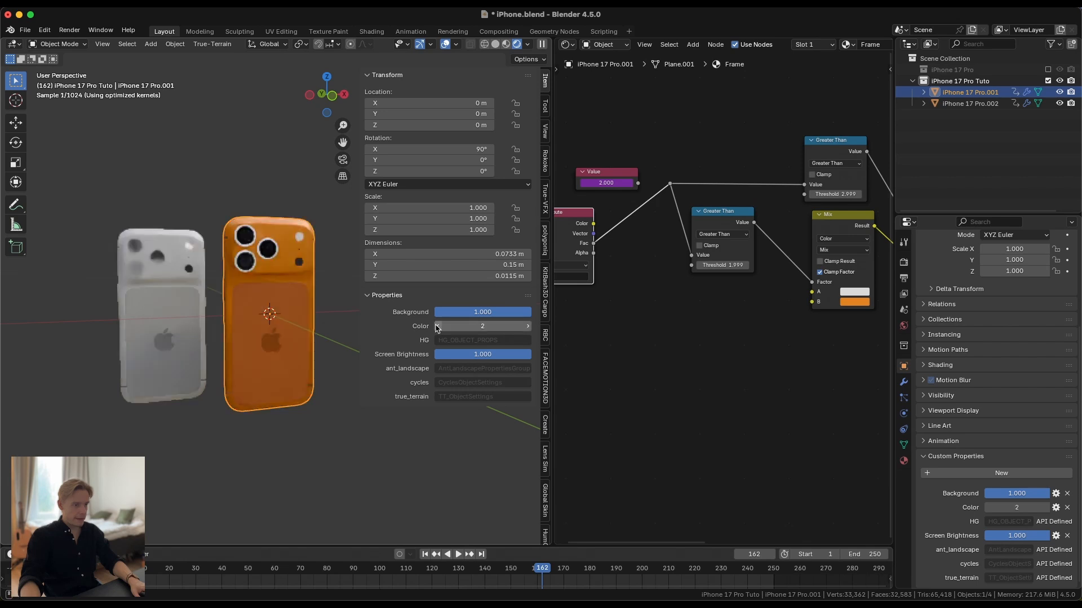
Step: Delete the duplicate phone iPhone 17 Pro.002 and select the remaining phone
click(151, 320)
key(x)
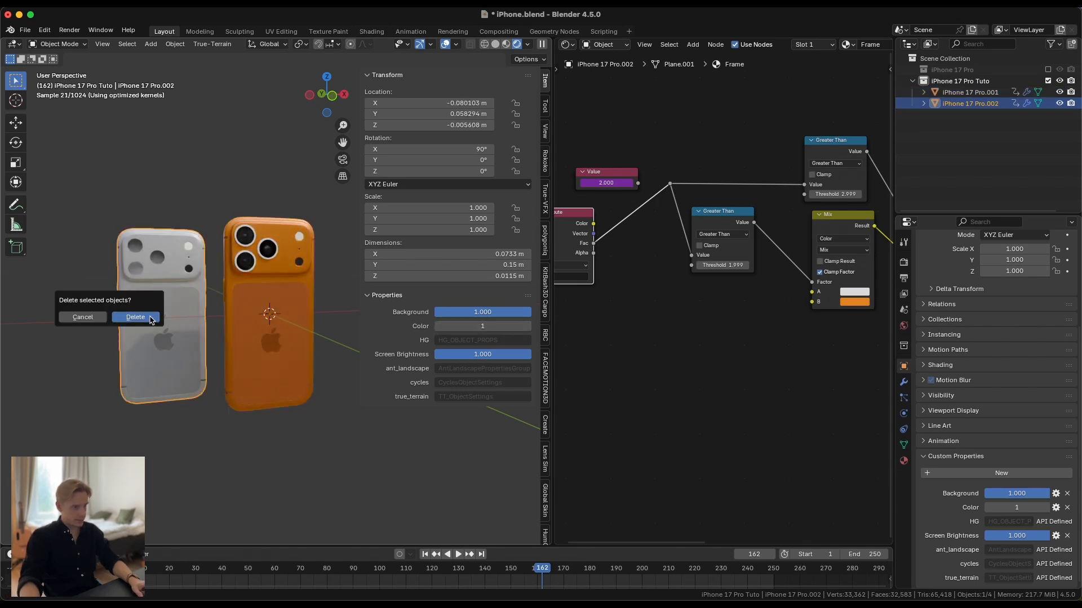
click(151, 317)
click(256, 317)
Step: Delete the unused Value node from the Frame material and move the Attribute node into its place
scroll(694, 302, down, 2)
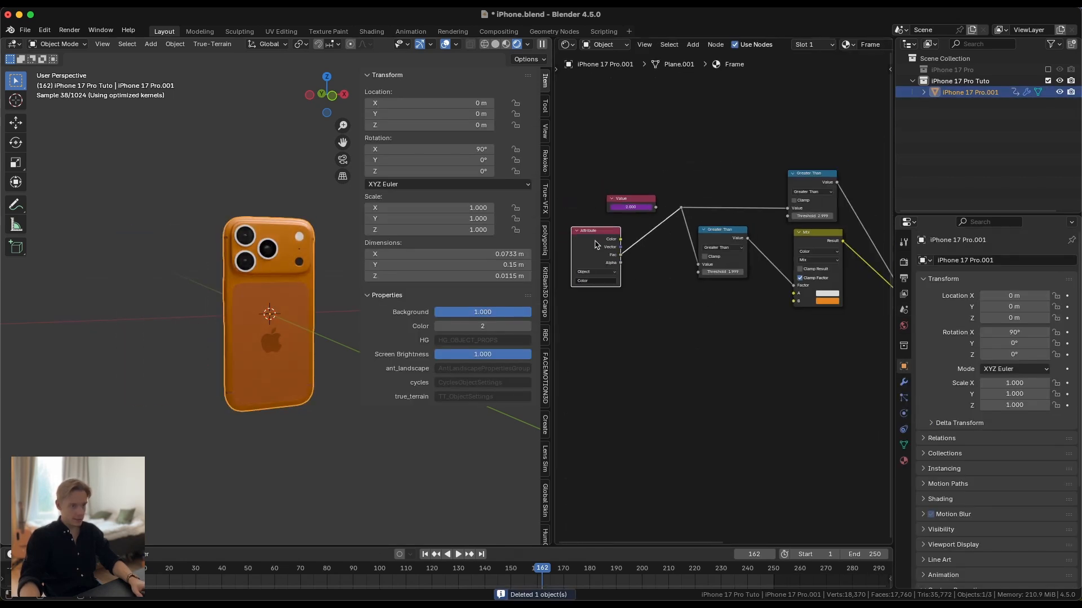
click(618, 198)
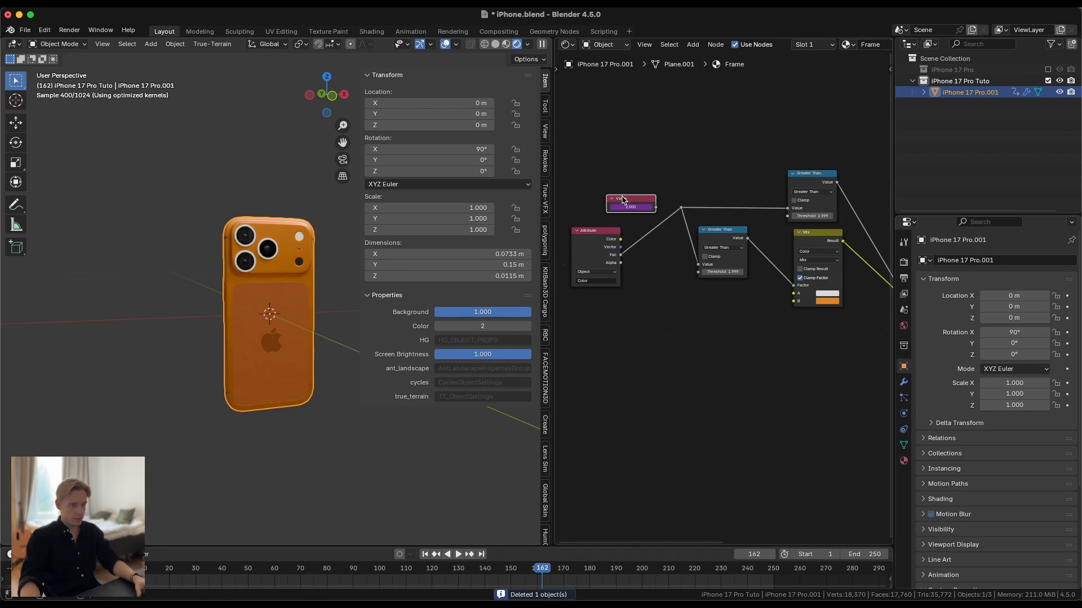
key(x)
drag(598, 242, 623, 194)
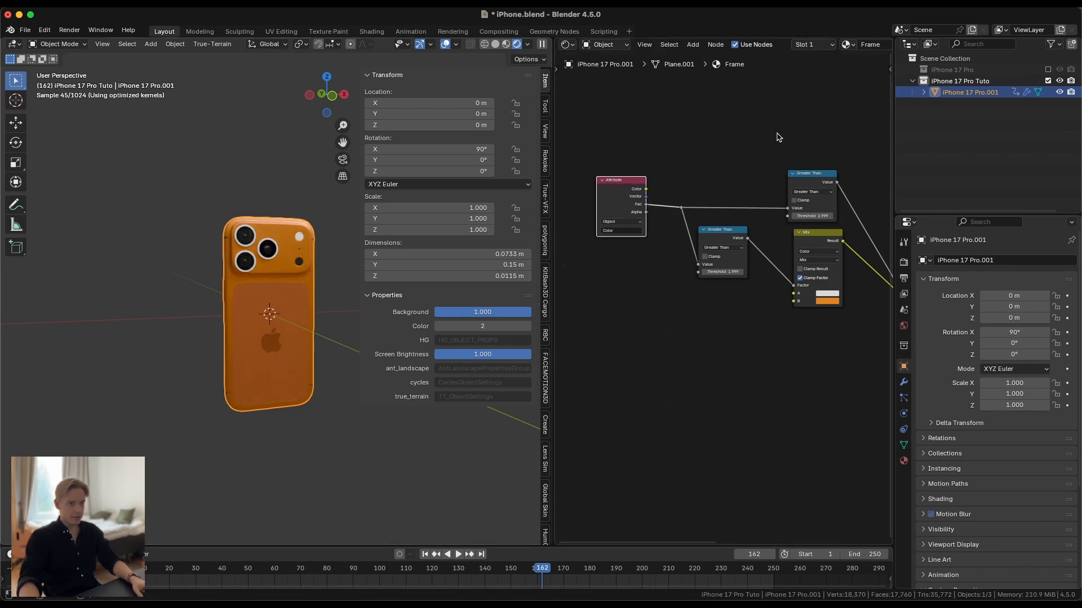
Step: Select the camera ring object Back Glass.001 and assign the iPhone 17 Pro Frame material to its empty second slot
scroll(764, 193, down, 1)
middle_drag(333, 297, 292, 297)
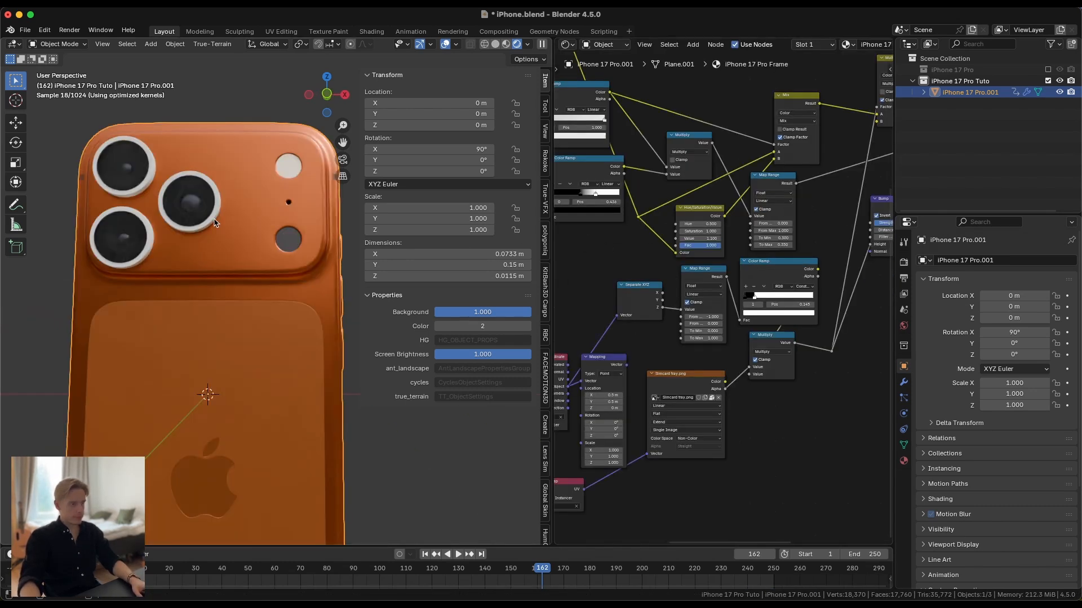
click(214, 219)
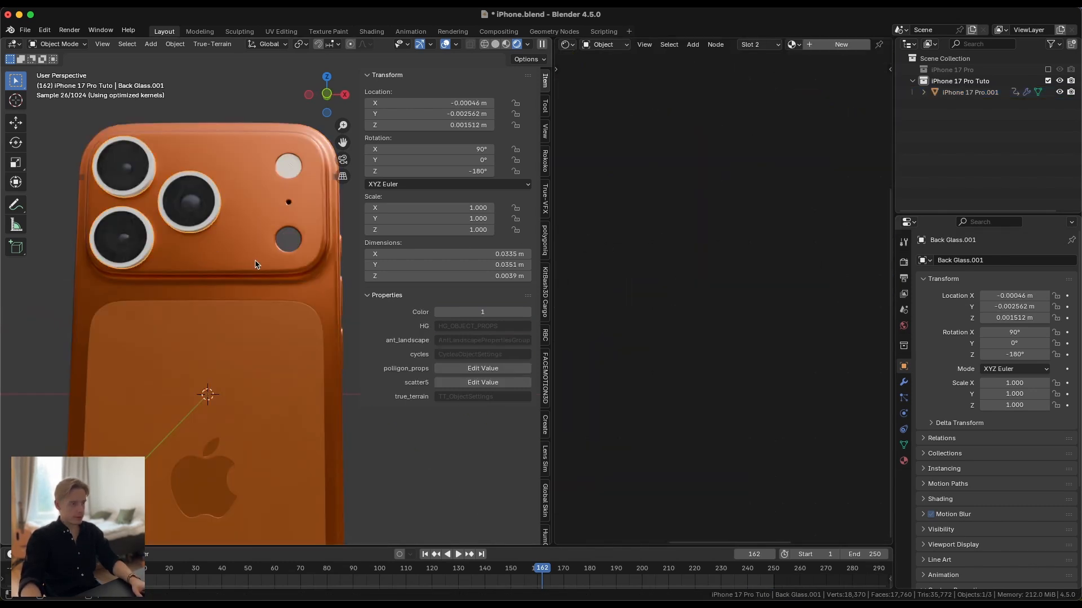
middle_drag(255, 265, 203, 302)
scroll(186, 297, up, 1)
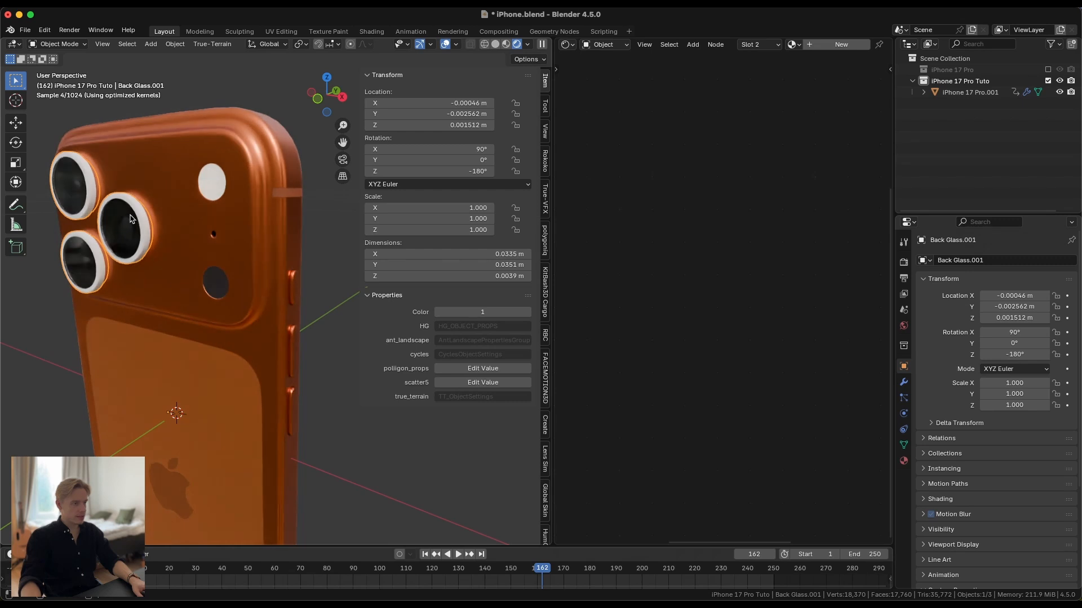
scroll(243, 304, down, 3)
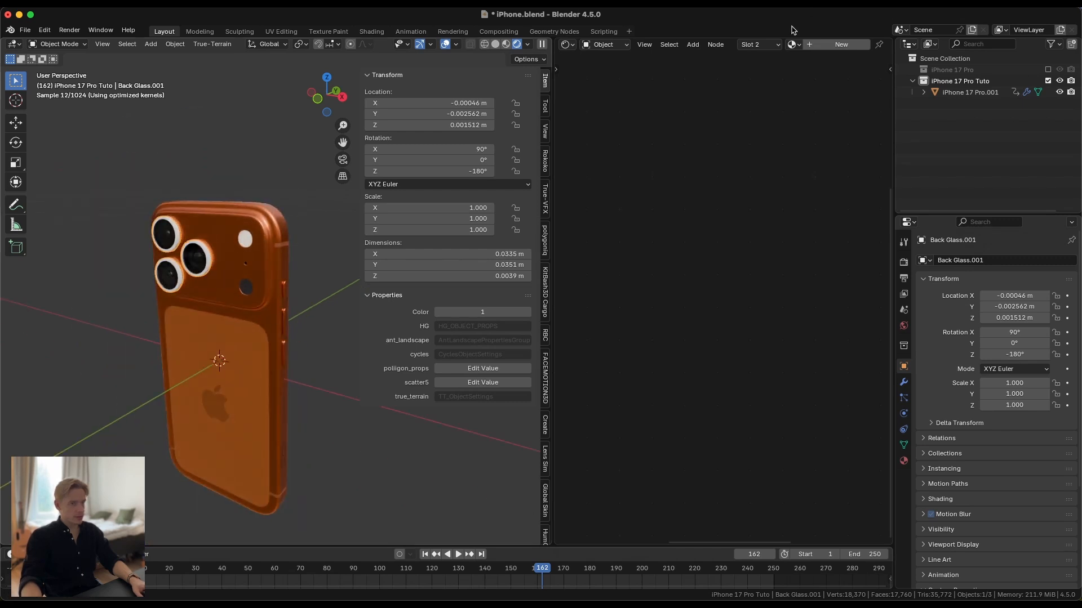
click(793, 45)
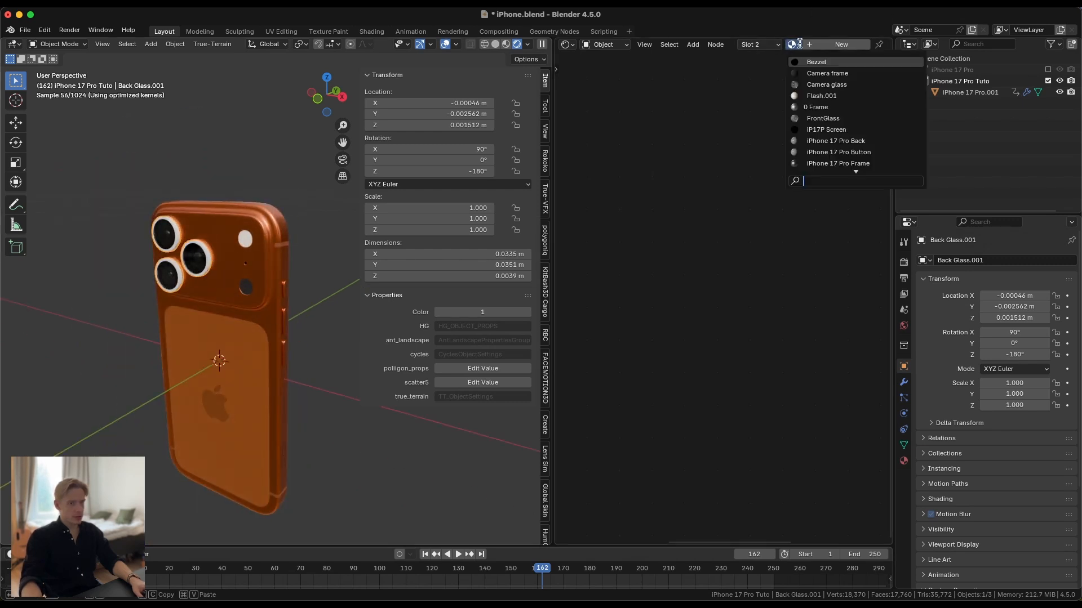
click(797, 44)
click(797, 44)
text(ip)
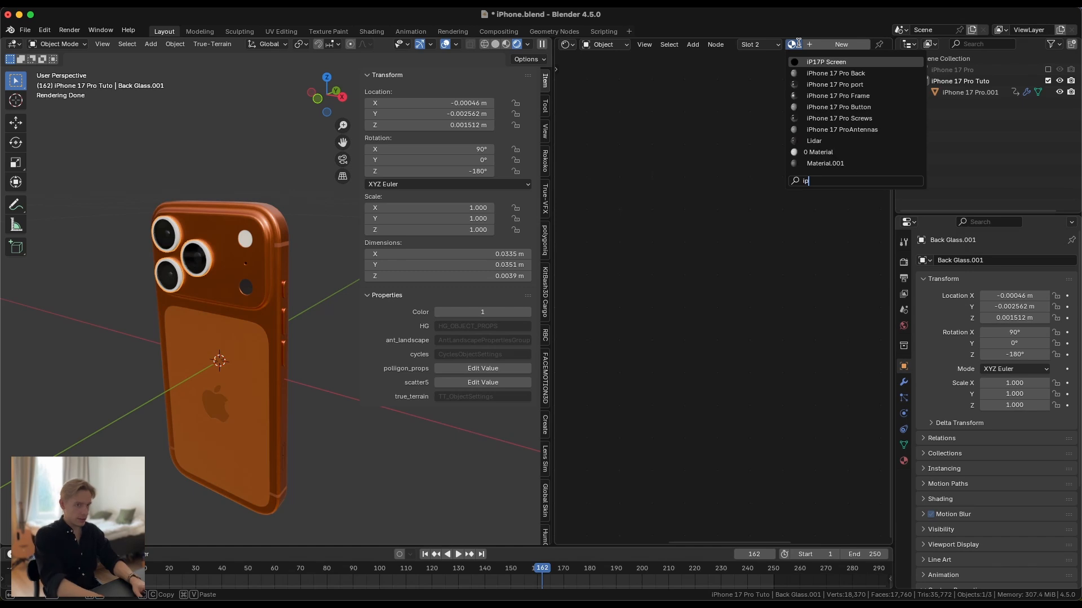
key(Down)
key(Down)
key(Down)
key(Return)
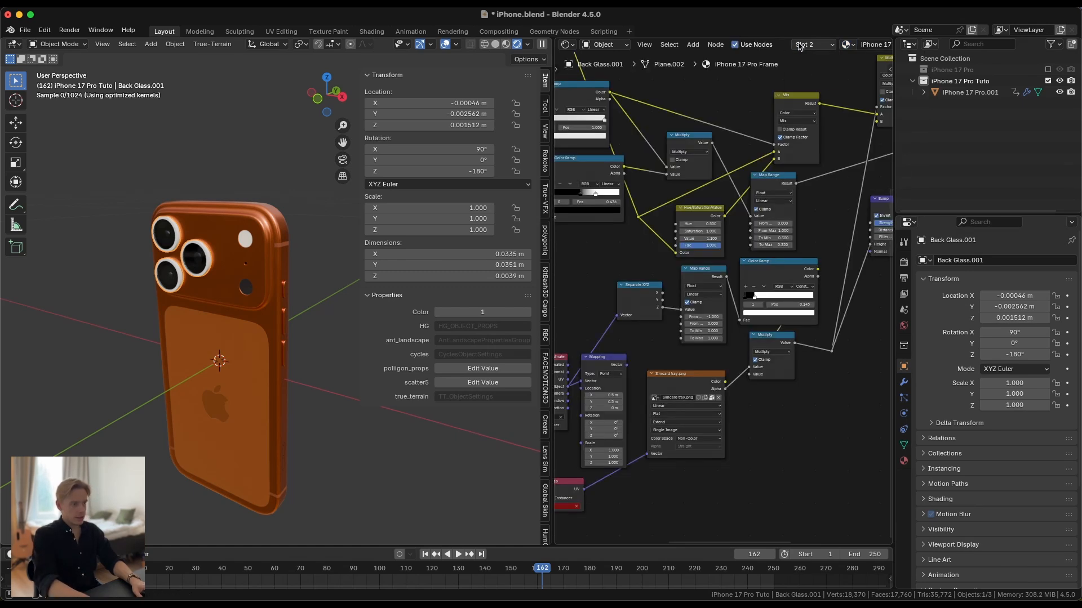
Step: Test the phone body's Color property at 3 and 1 with the camera rings in close view, ending on 3
scroll(266, 327, up, 5)
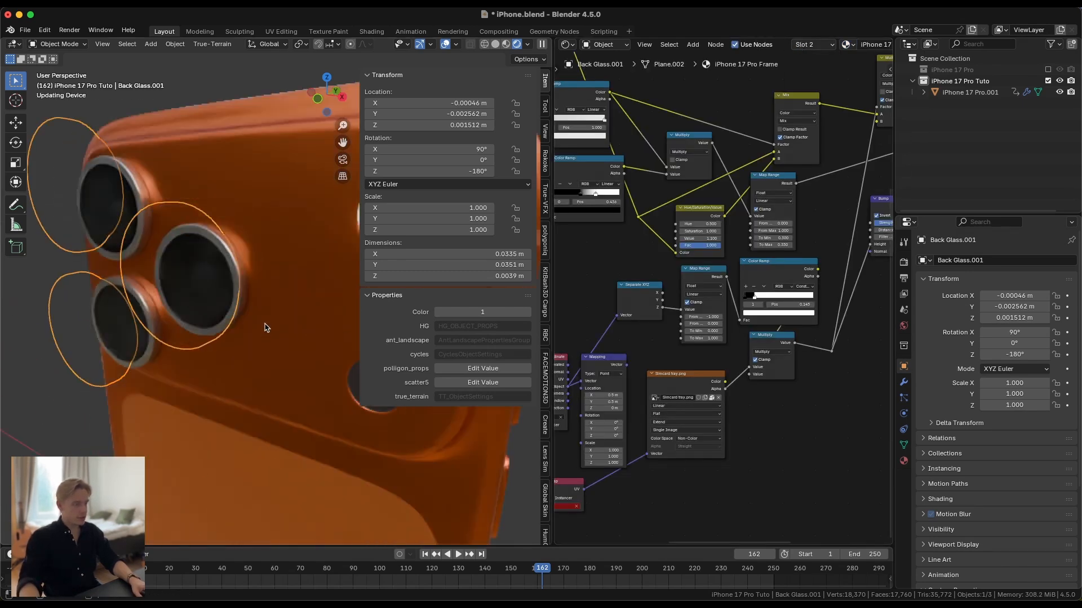
click(266, 327)
scroll(266, 327, up, 3)
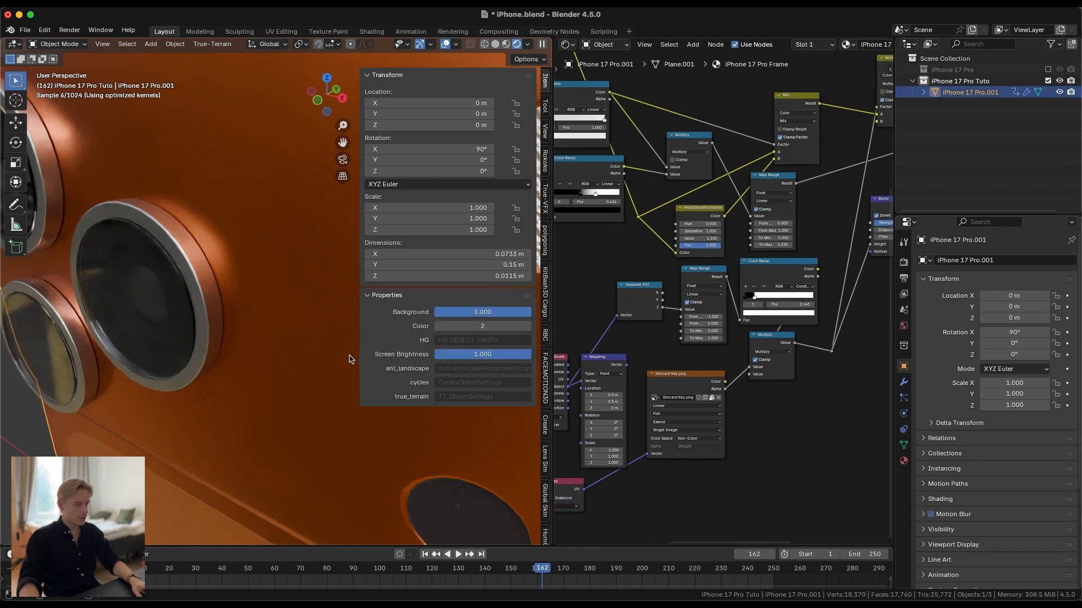
click(439, 330)
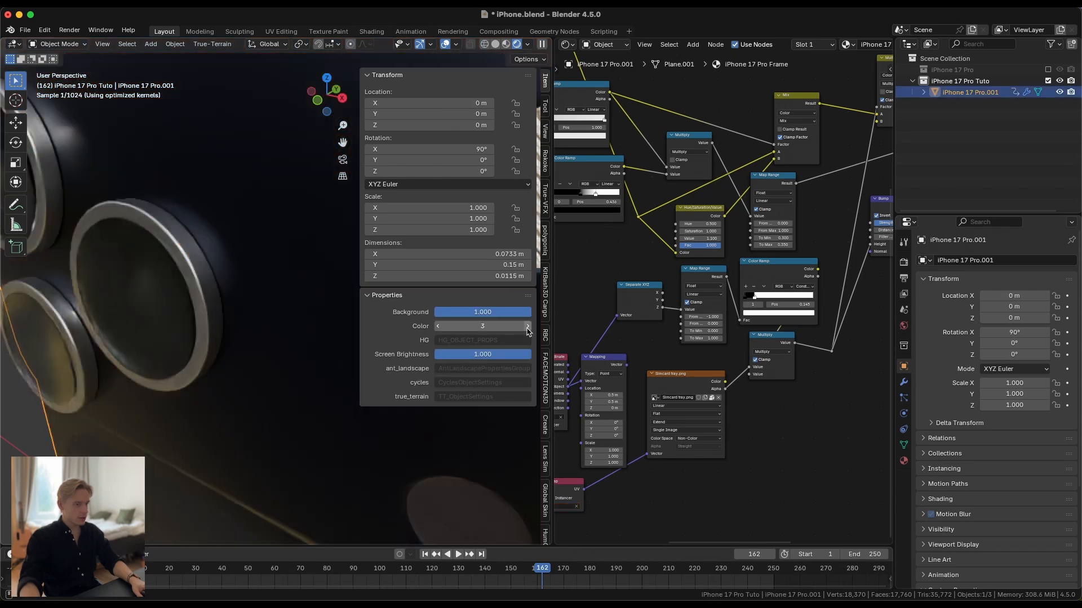
click(438, 326)
click(438, 327)
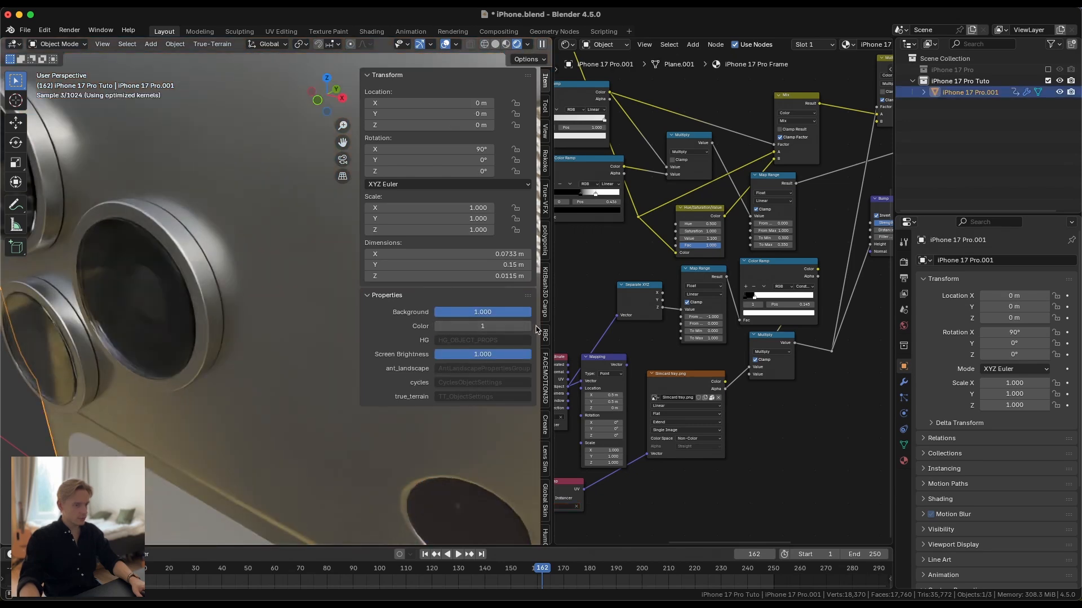
click(528, 327)
click(528, 326)
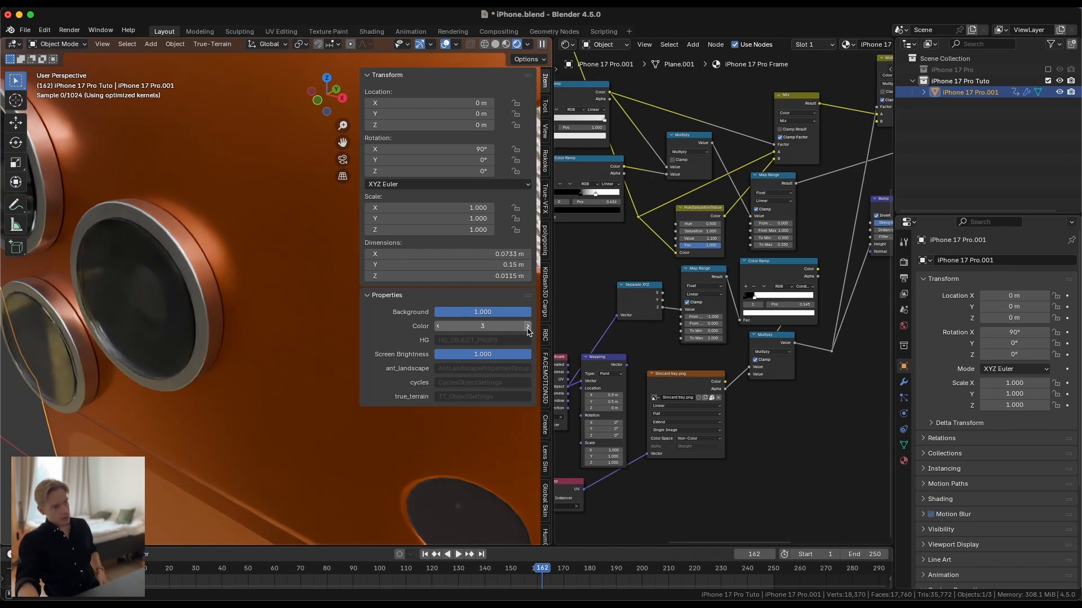
click(528, 327)
Step: Compare the Color properties of the camera ring object and the phone body
click(258, 337)
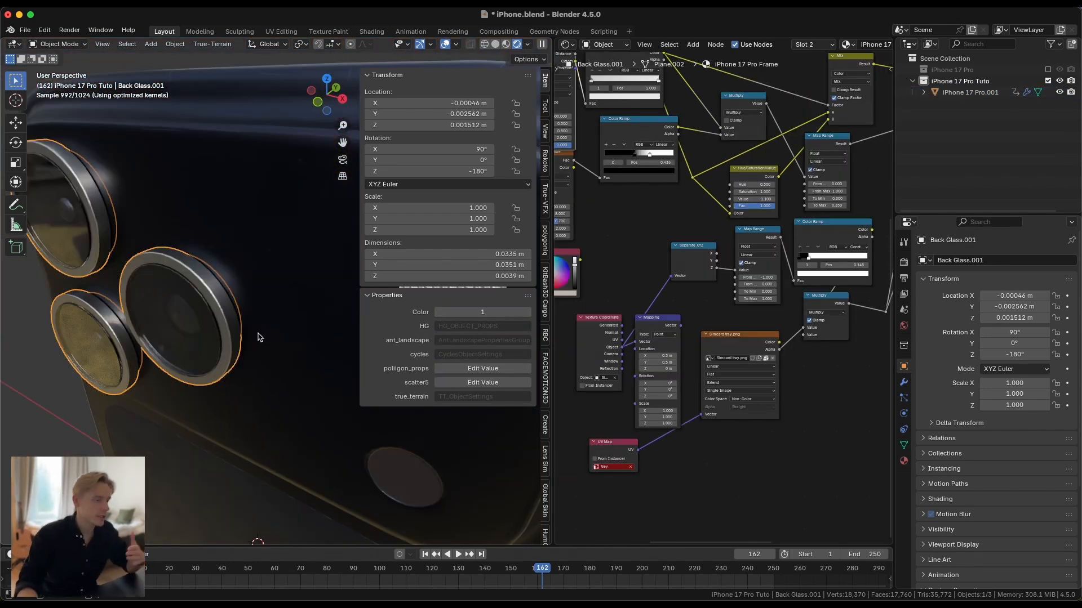
click(258, 281)
click(191, 290)
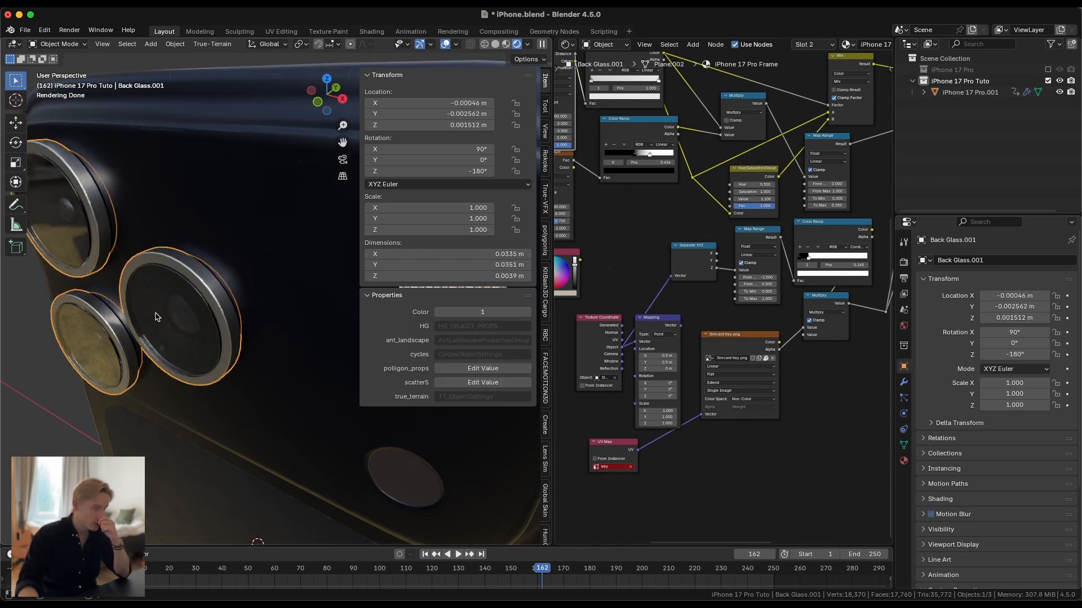
click(258, 270)
key(KP_Decimal)
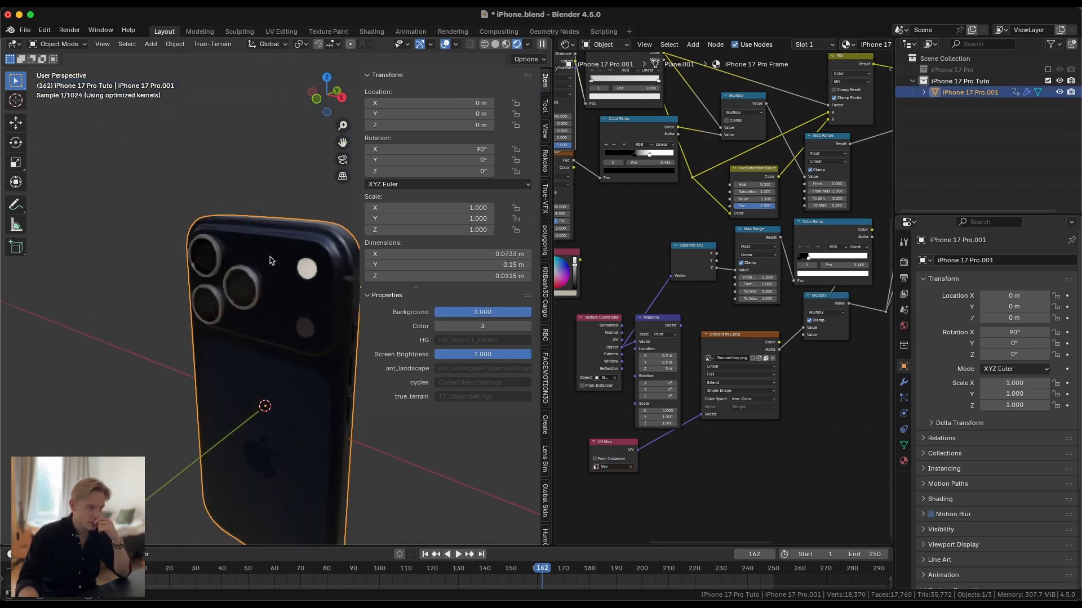
scroll(244, 280, up, 5)
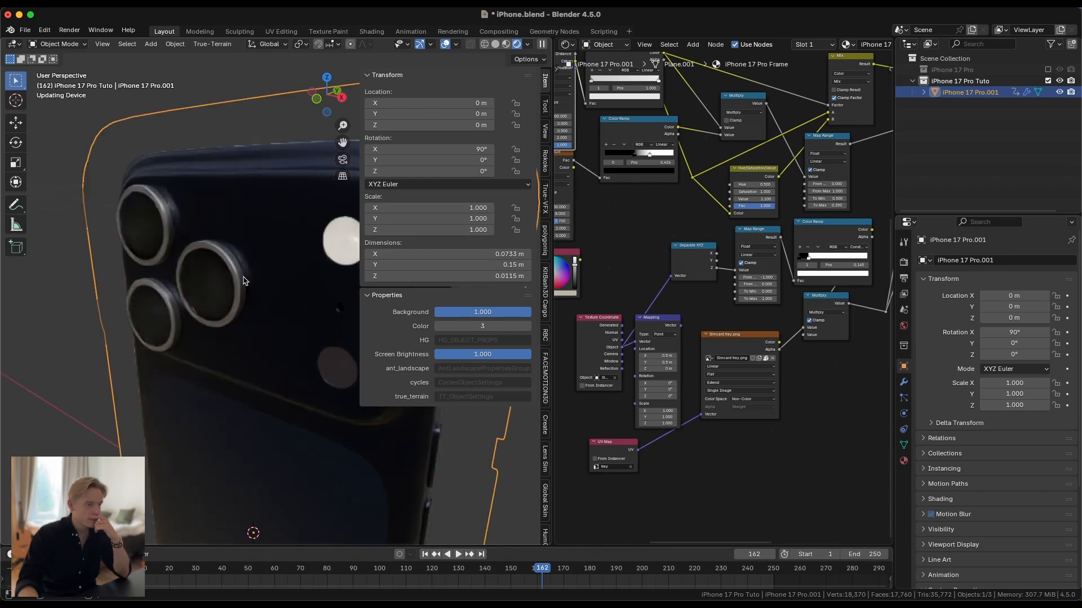
Step: Select the camera ring object and set its Color property to 3
click(244, 281)
key(g)
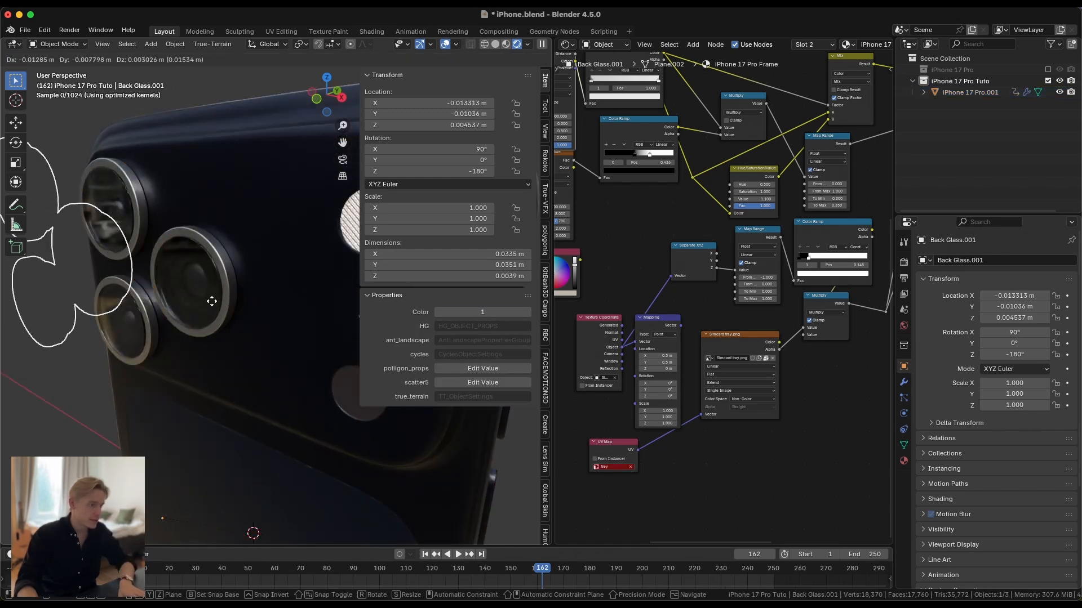
right_click(269, 264)
middle_drag(163, 320, 207, 316)
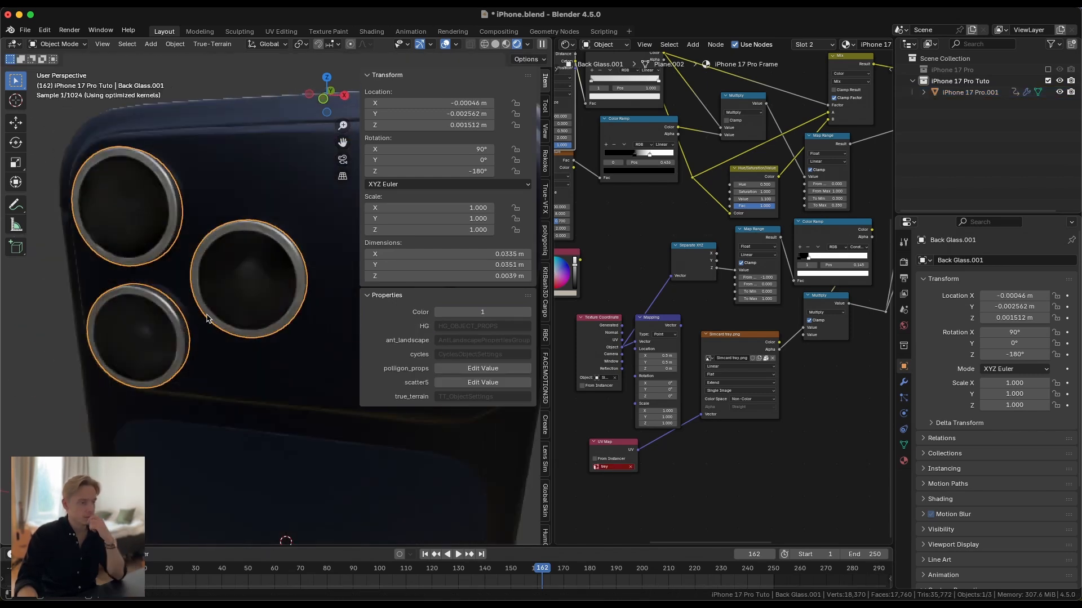
click(528, 313)
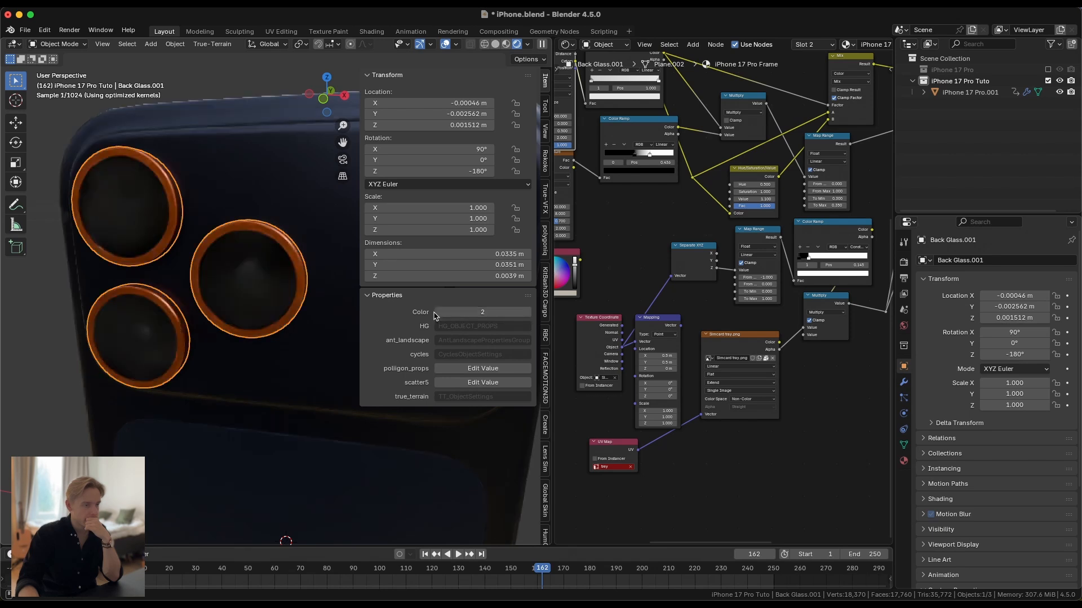
click(527, 313)
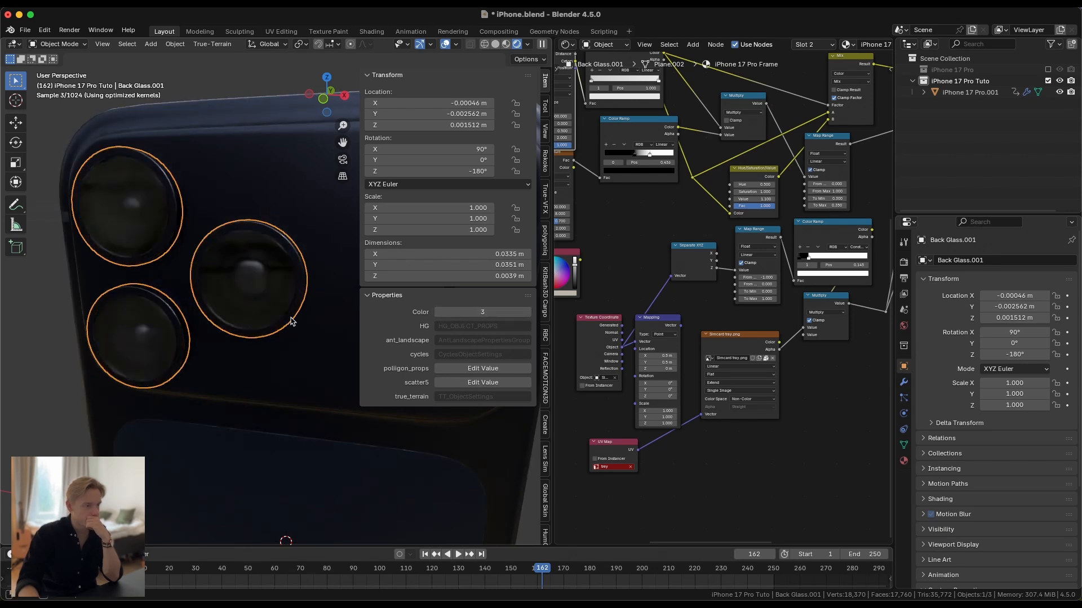
Step: Set the Color property to 2 on both the phone body and the camera ring object
middle_drag(292, 321, 269, 321)
click(268, 321)
click(428, 327)
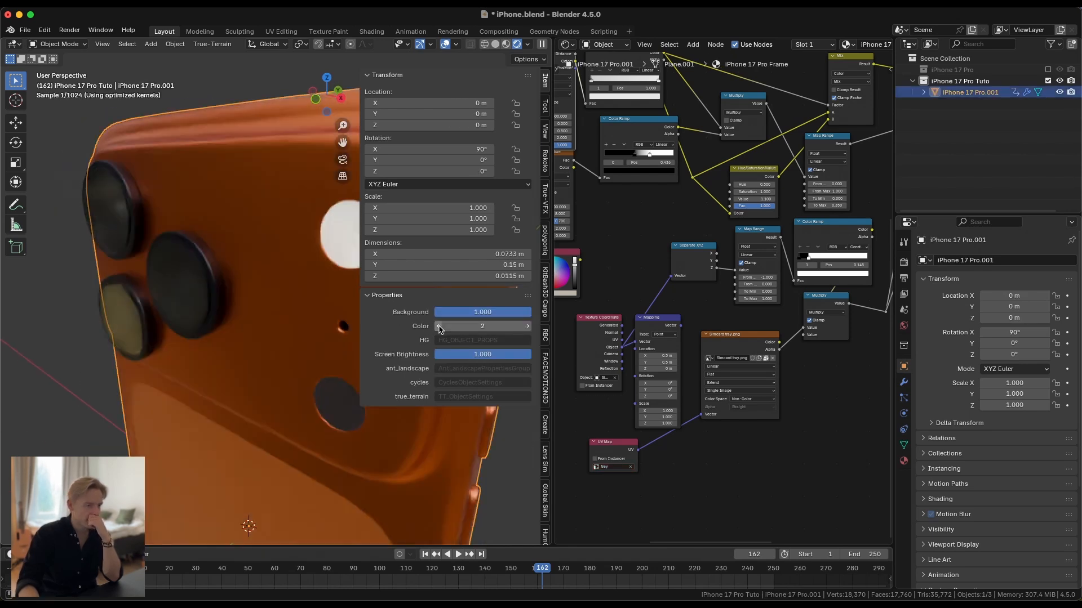
click(209, 268)
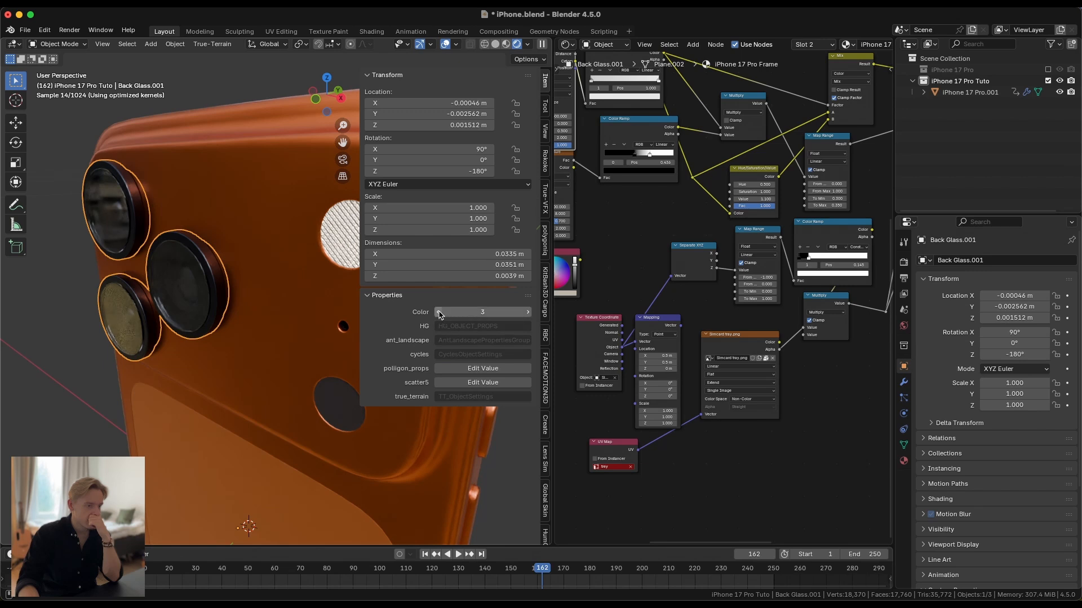
click(439, 314)
Step: Copy the phone body's Color property as a new driver and paste it onto the camera ring object's Color property
click(278, 324)
right_click(474, 325)
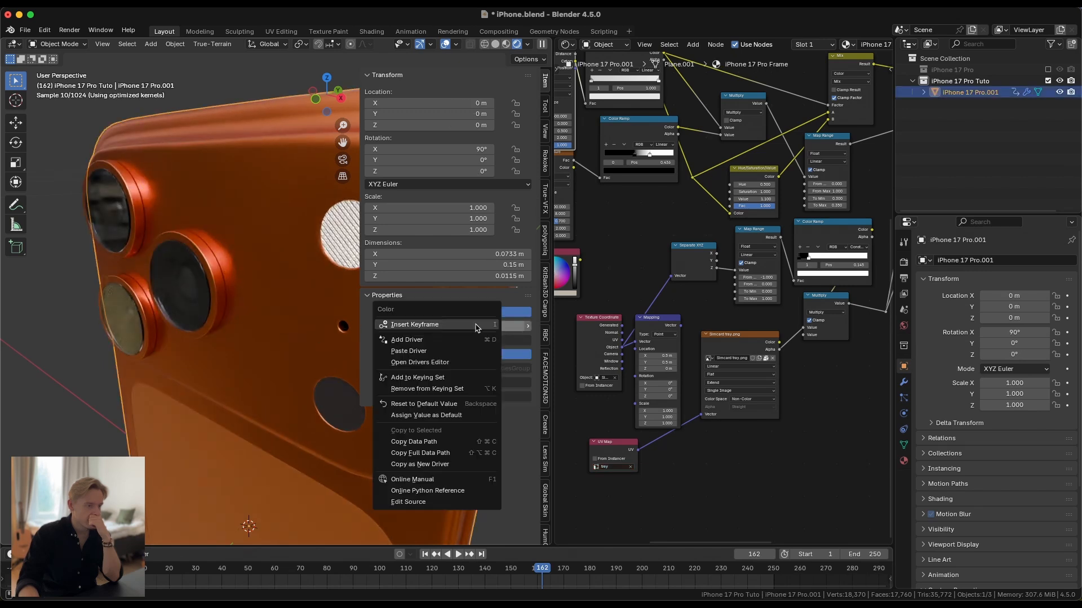
click(458, 466)
click(213, 316)
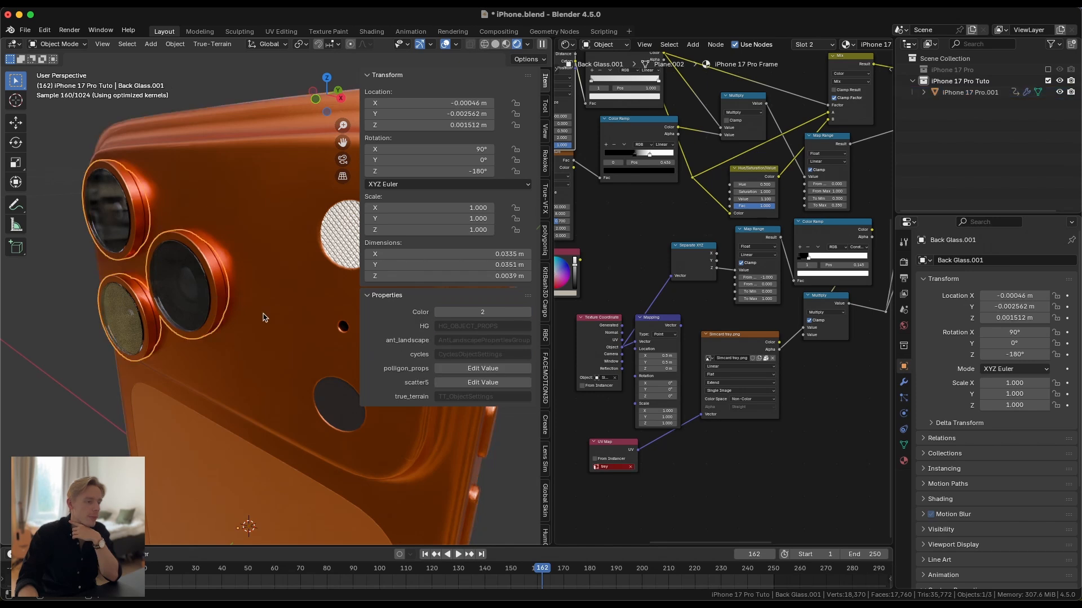
right_click(489, 313)
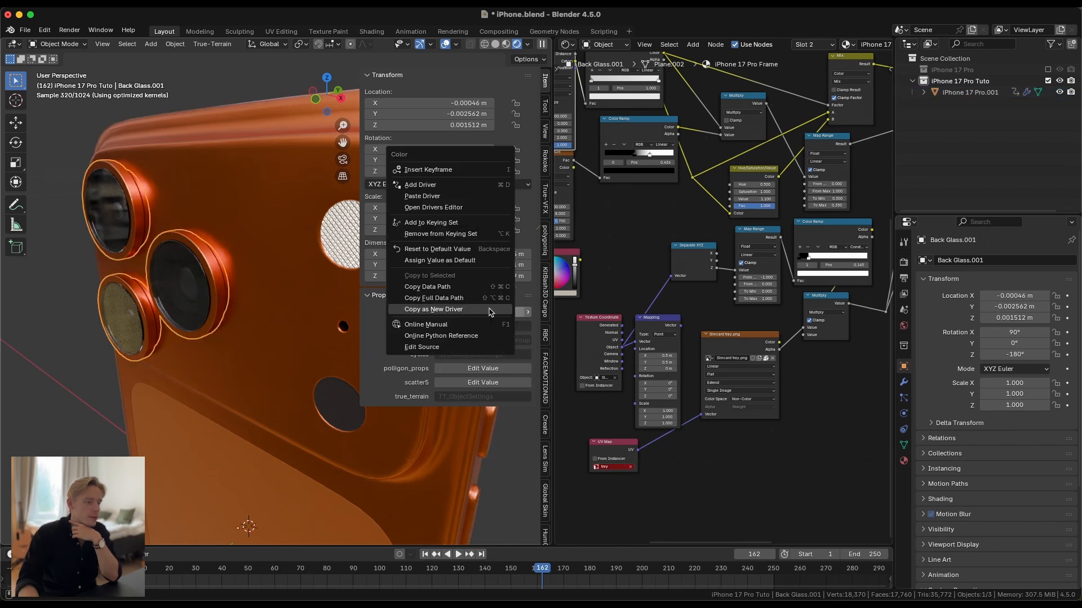
click(424, 196)
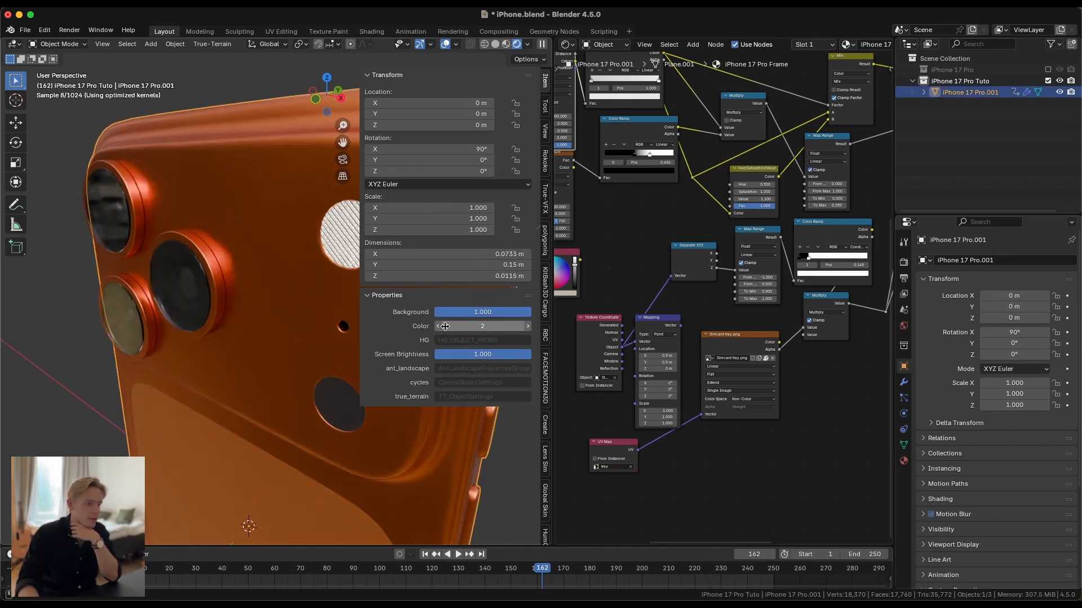
Step: Test the driven camera rings by setting the phone body's Color property to 1 and 3, ending on 2
click(444, 326)
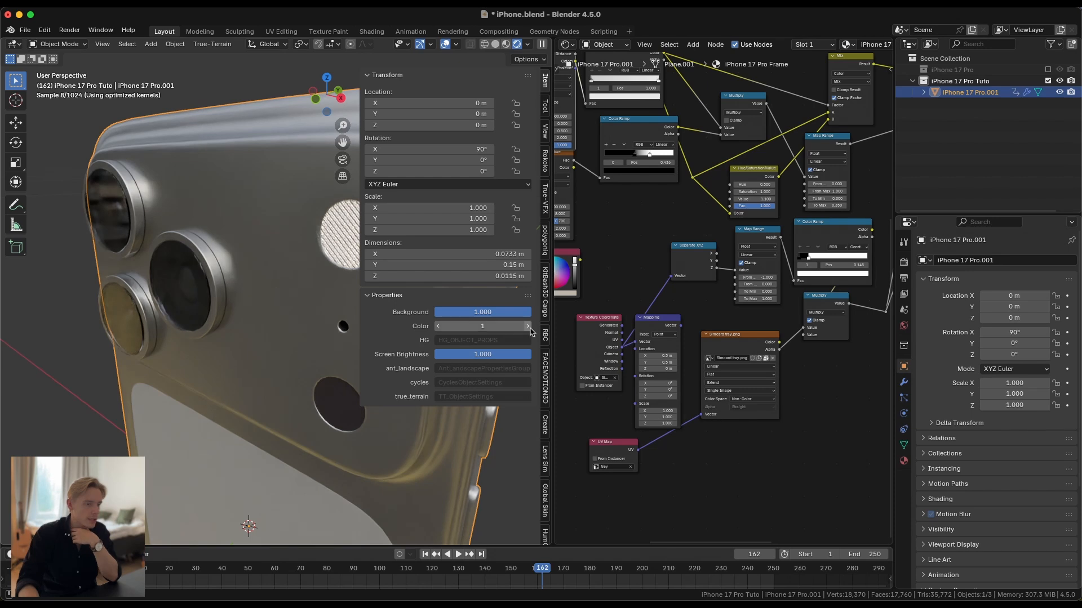
click(528, 326)
click(528, 326)
scroll(229, 374, down, 5)
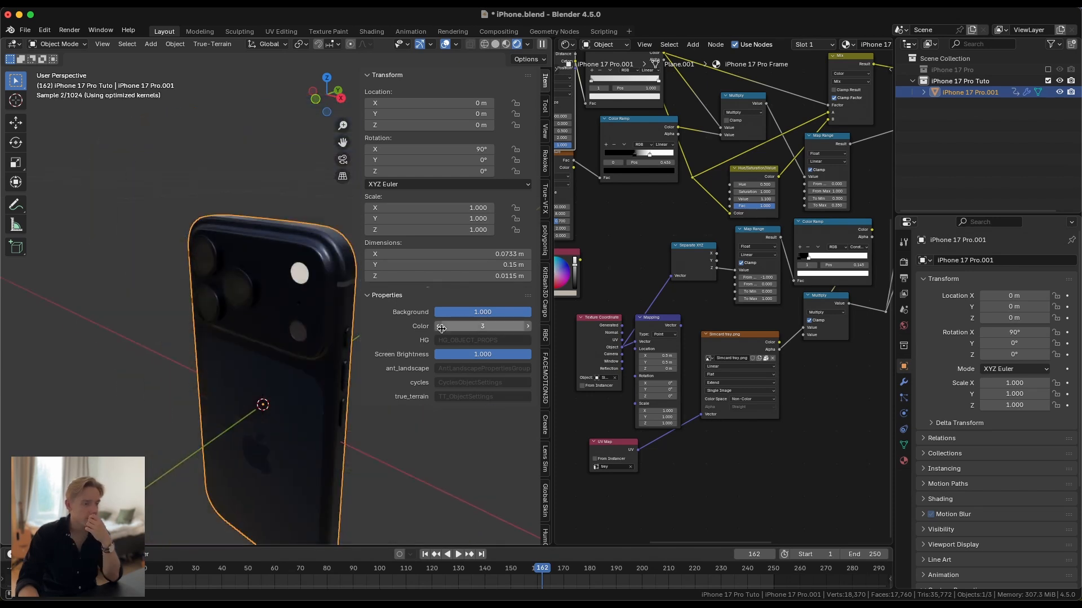
click(441, 326)
Step: Select the display's material in slot 9 of the phone body and rename it Screen
middle_drag(264, 361, 102, 324)
scroll(268, 373, down, 3)
scroll(270, 364, up, 2)
shift+middle_drag(271, 364, 233, 300)
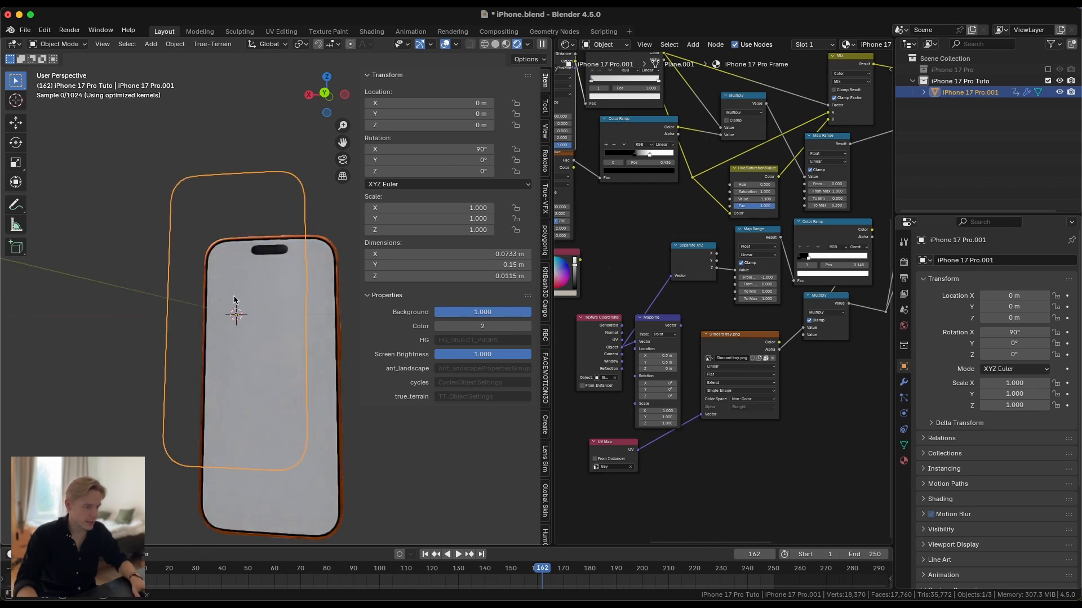
scroll(237, 305, up, 1)
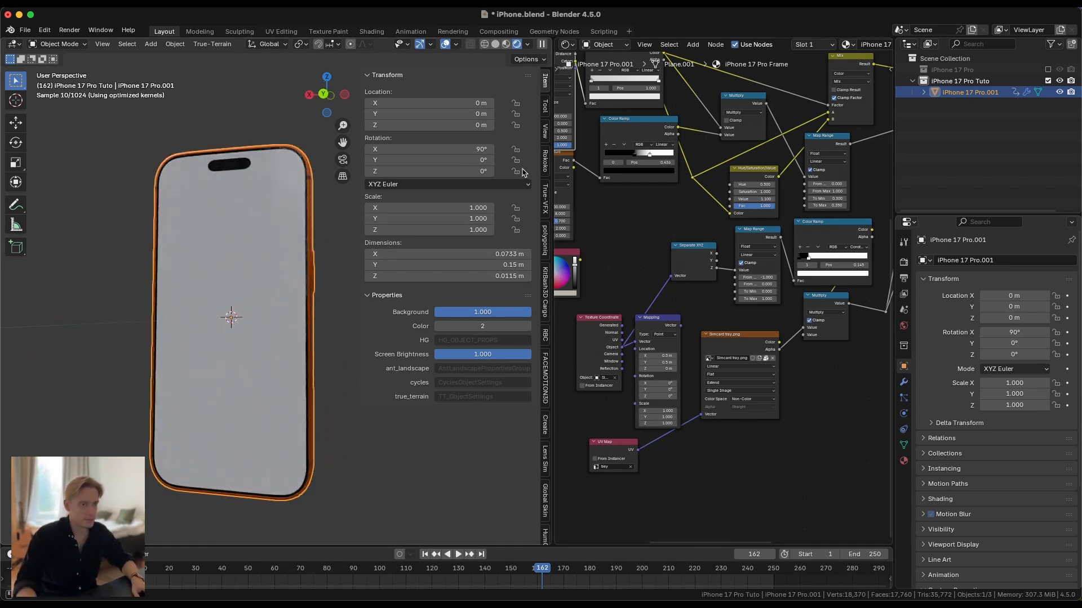
click(814, 45)
scroll(800, 90, down, 3)
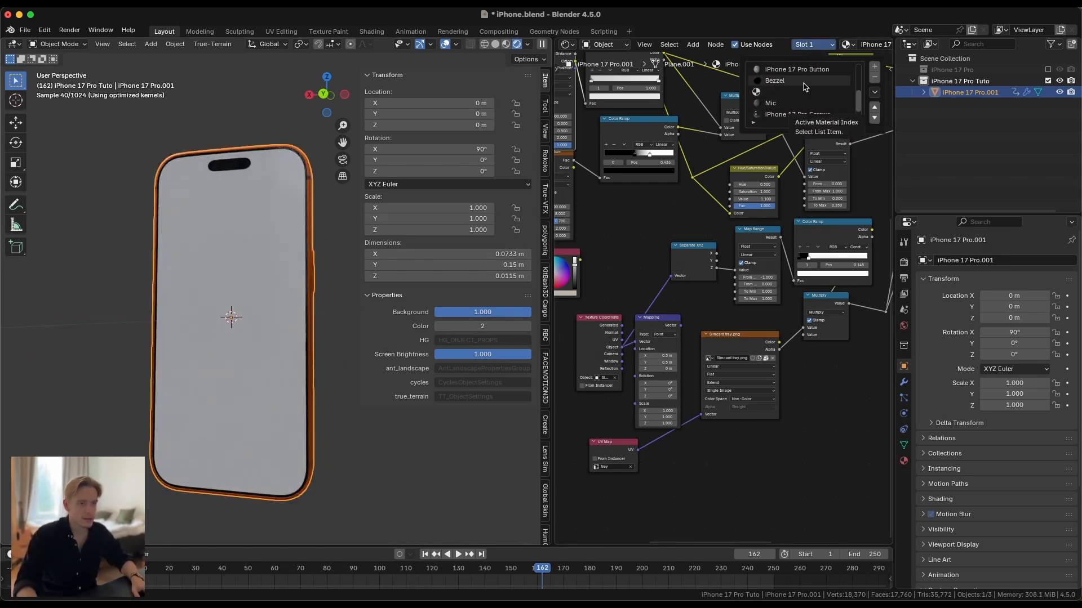
click(791, 91)
click(831, 44)
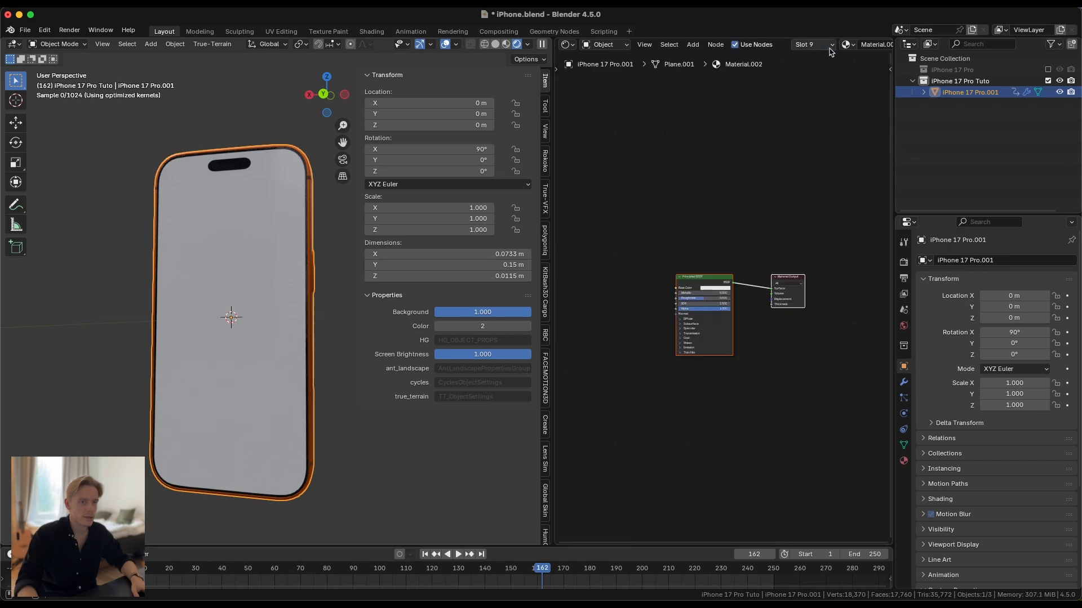
double_click(871, 44)
text(Screen)
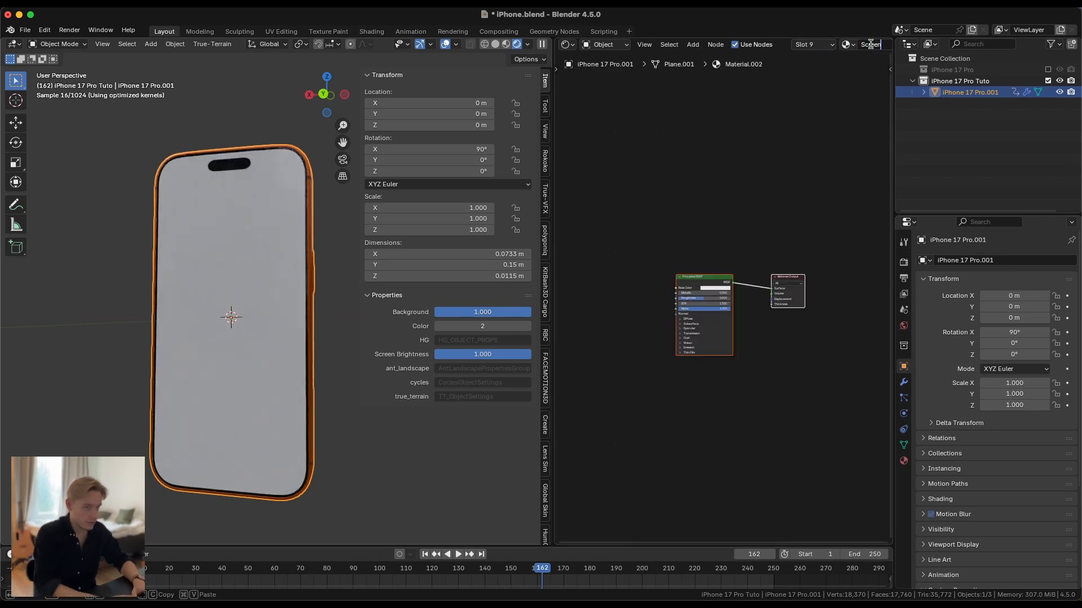
key(Return)
Step: Replace the Screen material's Principled BSDF with an Emission shader connected to the Material Output's Surface
scroll(605, 256, down, 1)
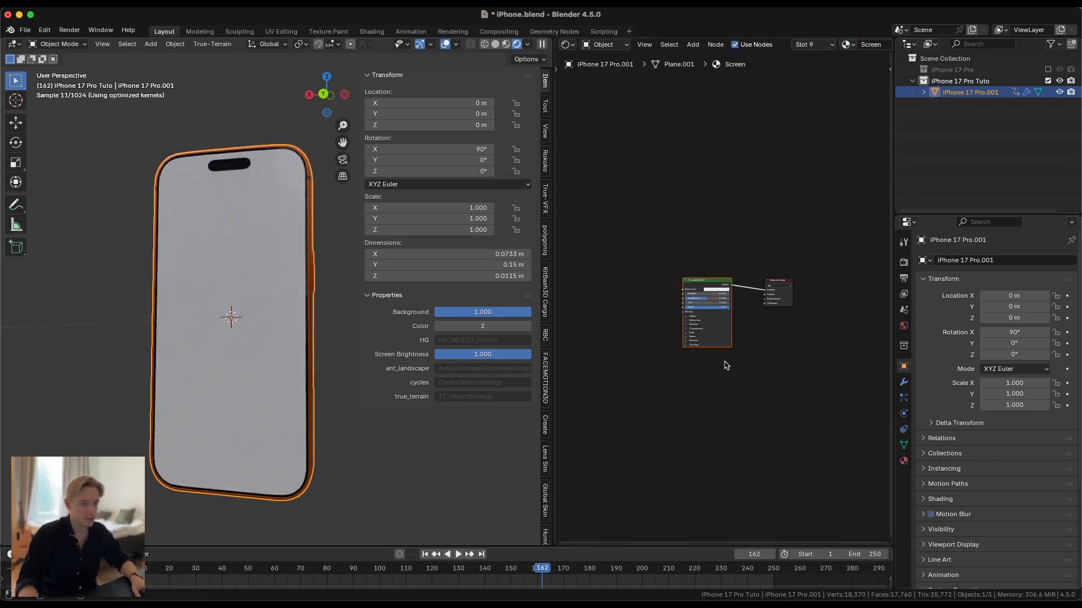
key(x)
key(shift+a)
text(e)
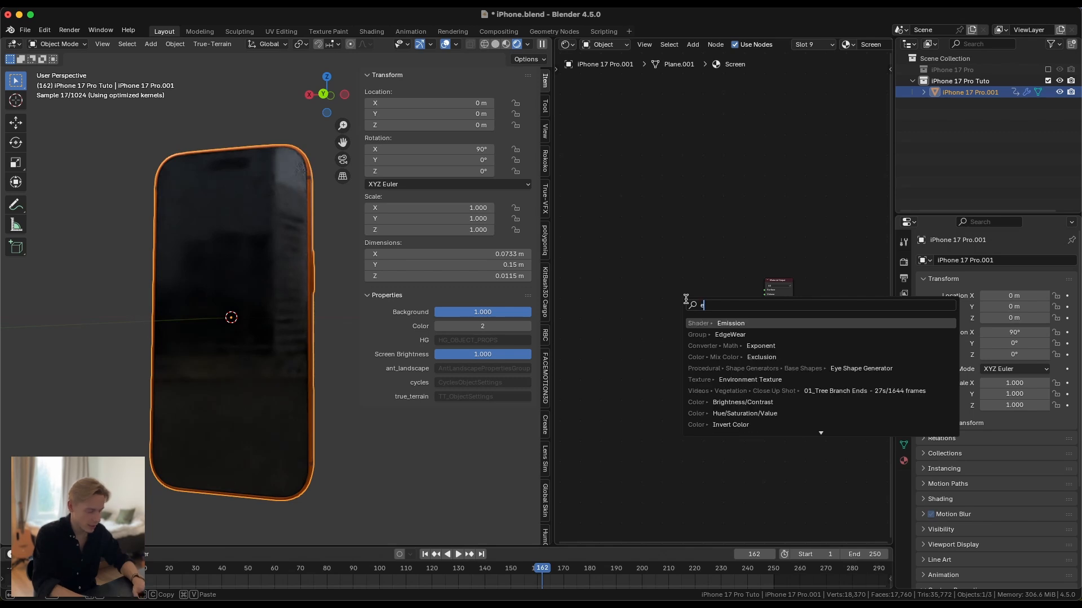
text(mis)
key(Return)
click(718, 285)
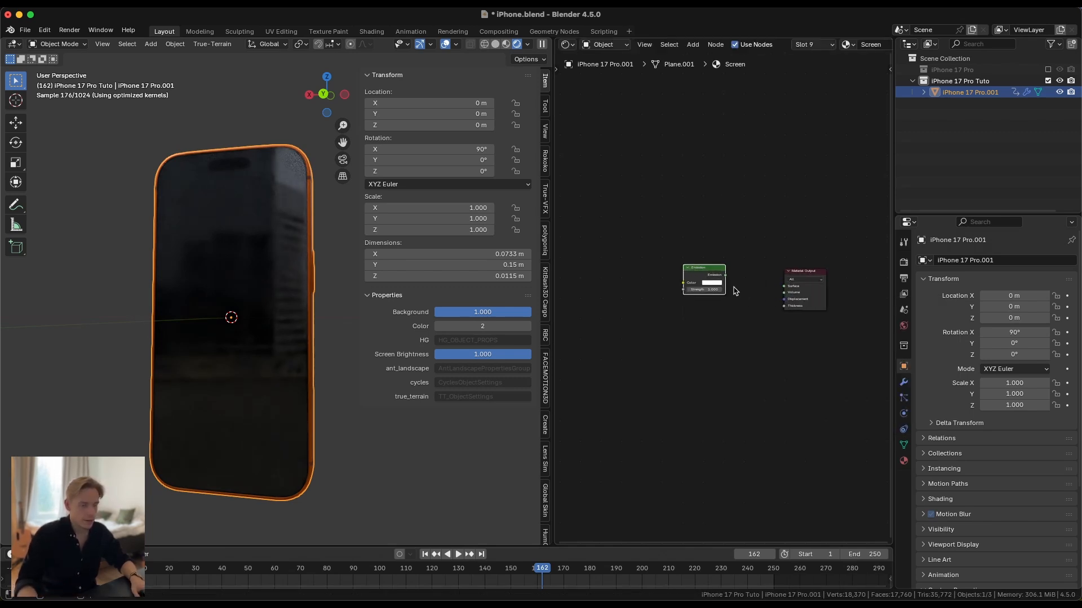
scroll(734, 289, up, 1)
drag(791, 286, 800, 283)
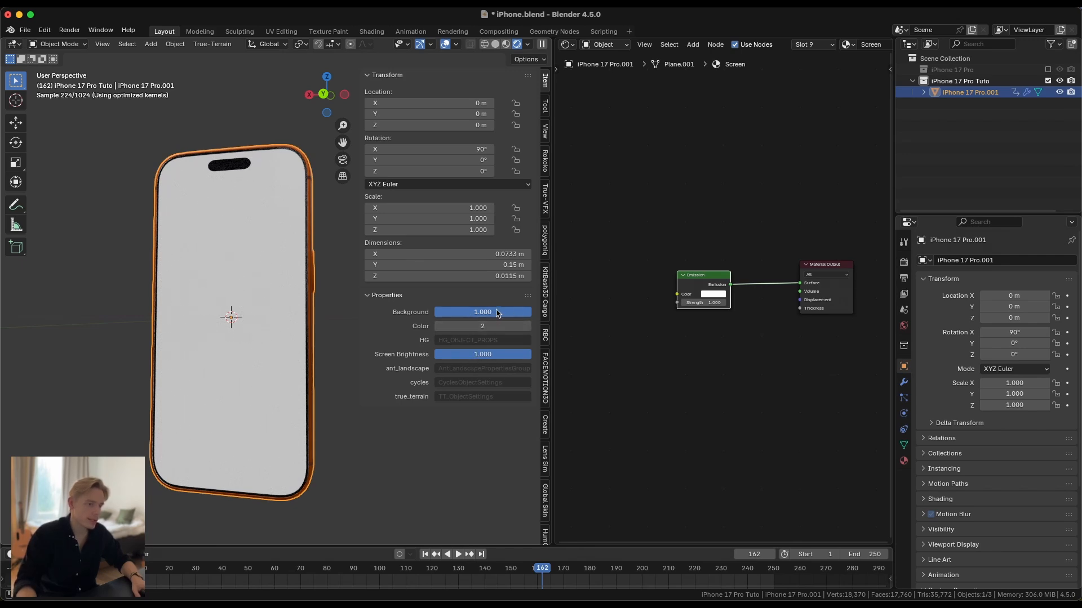
Step: Move the Emission node closer to the Material Output and add an Attribute node before it
drag(689, 282, 720, 276)
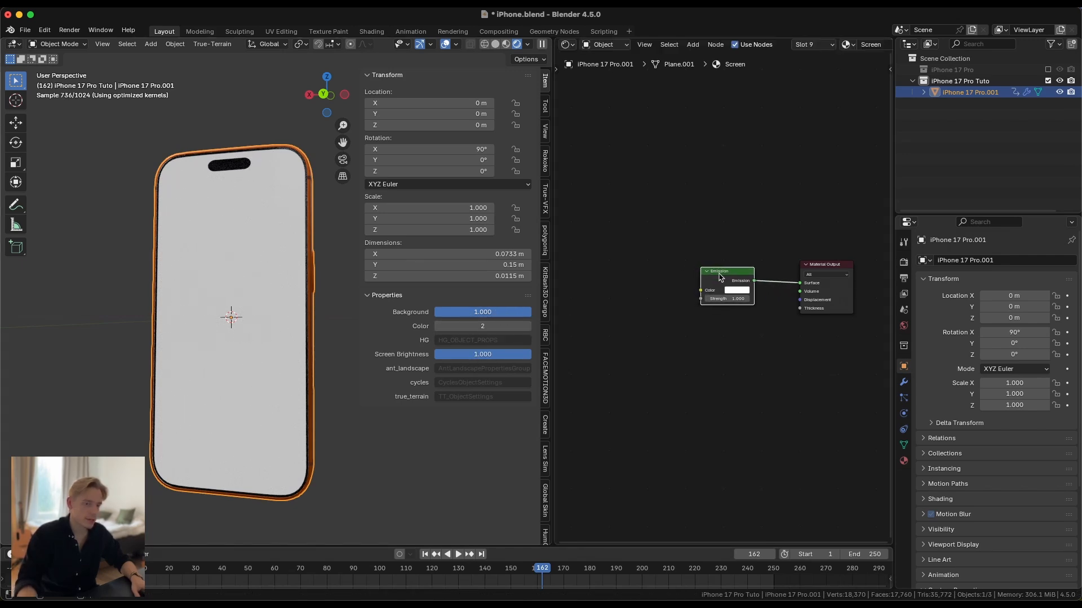
middle_drag(625, 317, 703, 302)
scroll(702, 302, up, 1)
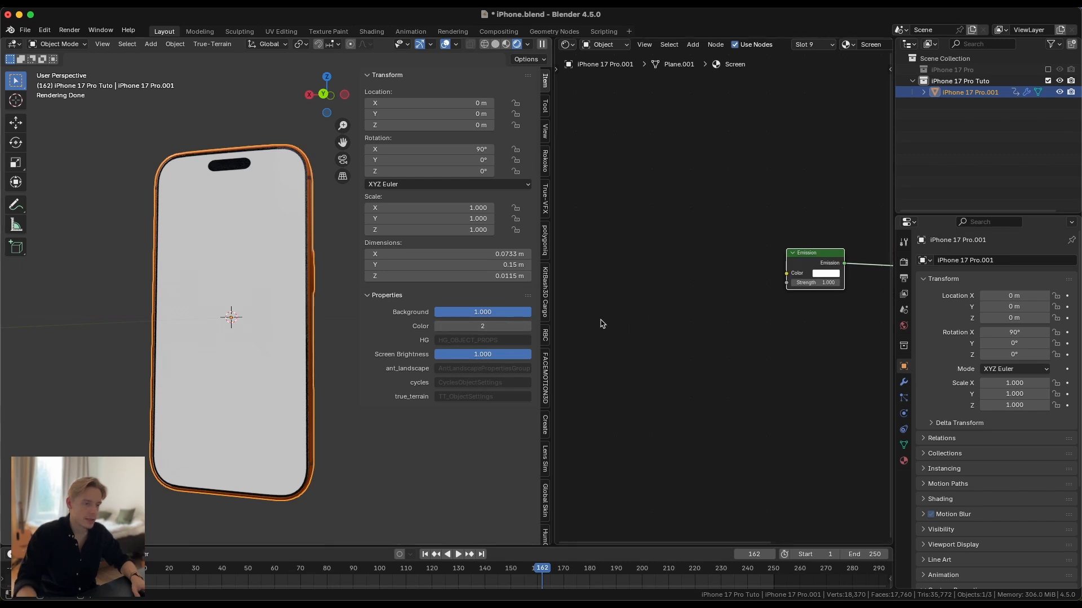
key(shift+a)
text(att)
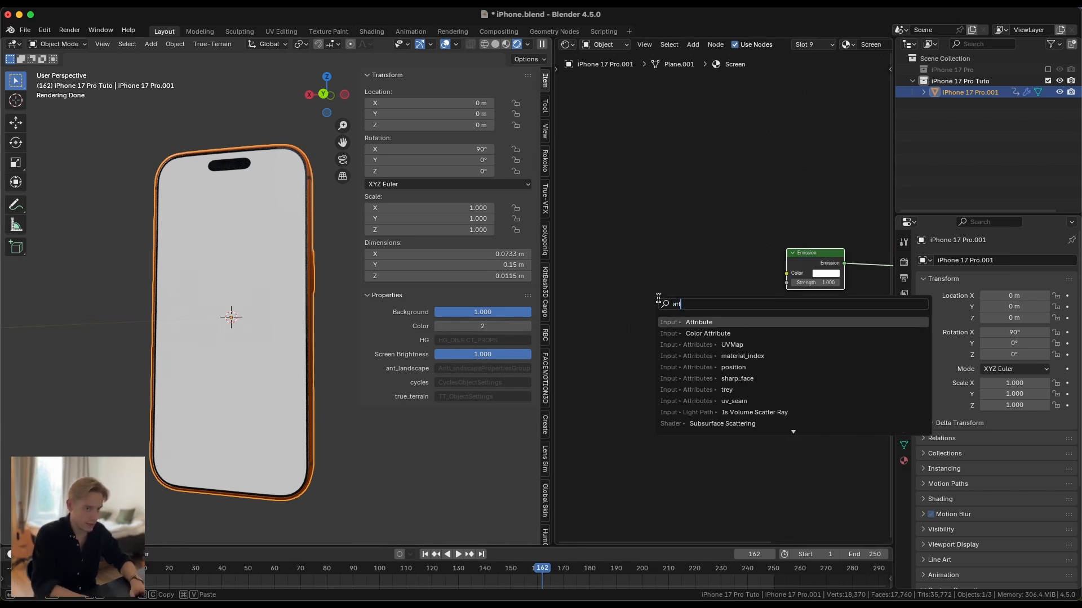
key(Return)
click(648, 337)
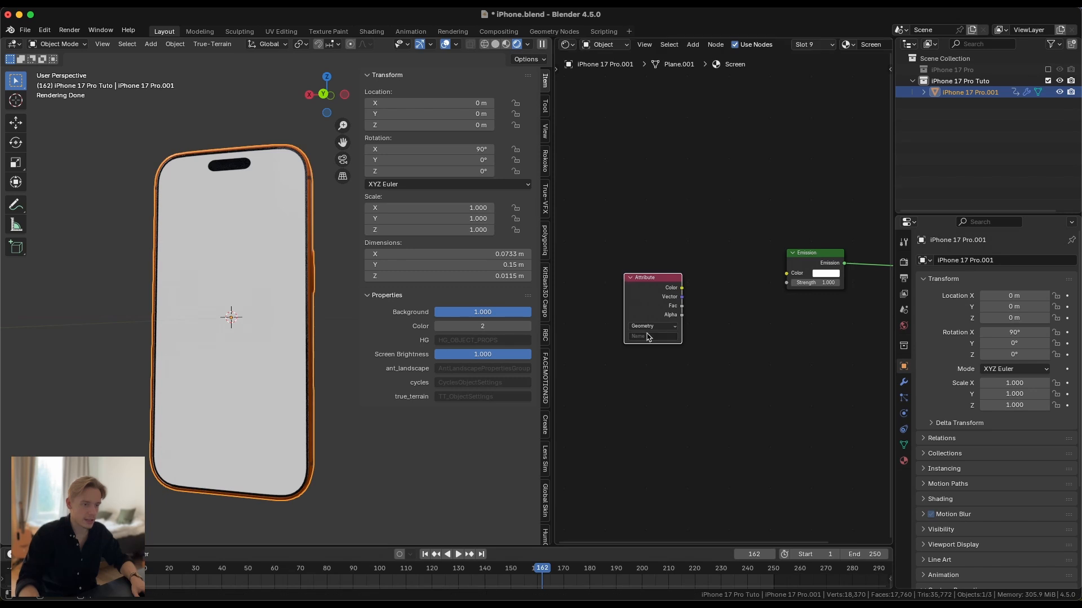
Step: Set the Attribute node's type to Object and its name to Screen Brightness
click(653, 326)
click(652, 355)
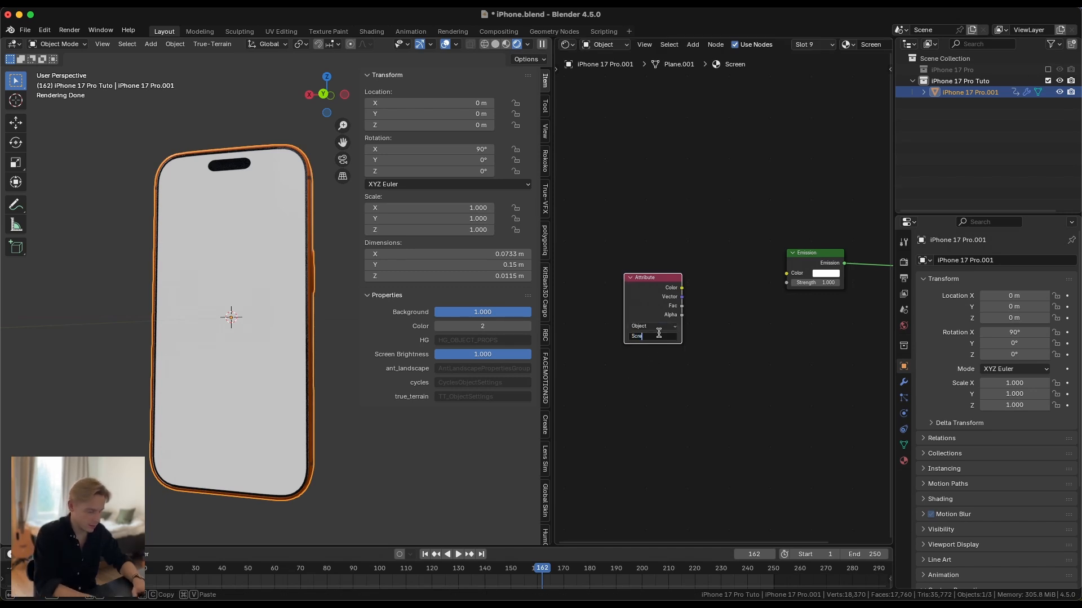
click(658, 336)
text(Screen Brightne)
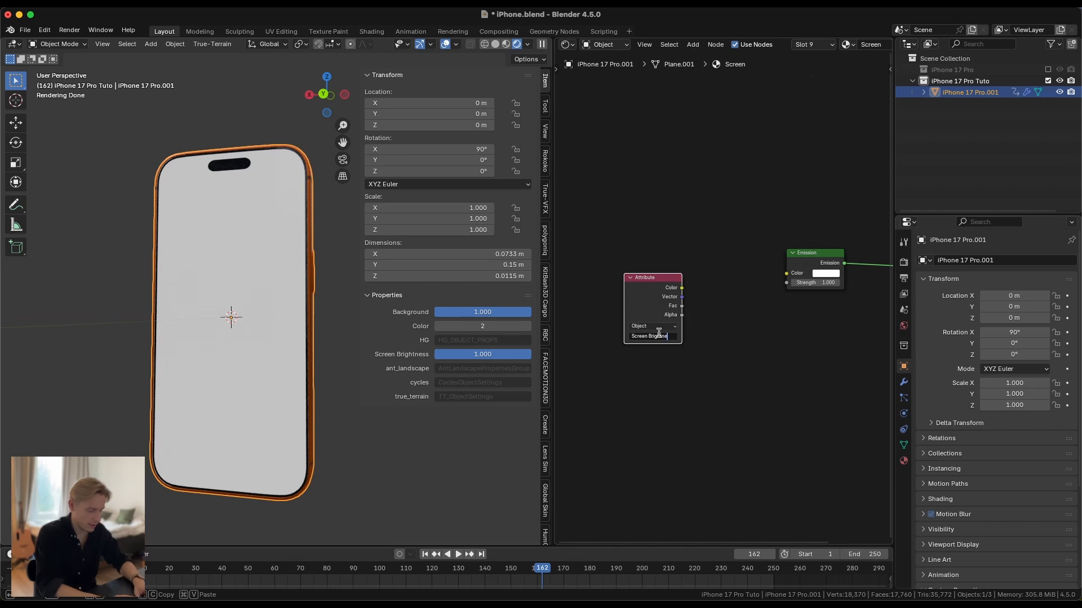
text(ss)
key(Return)
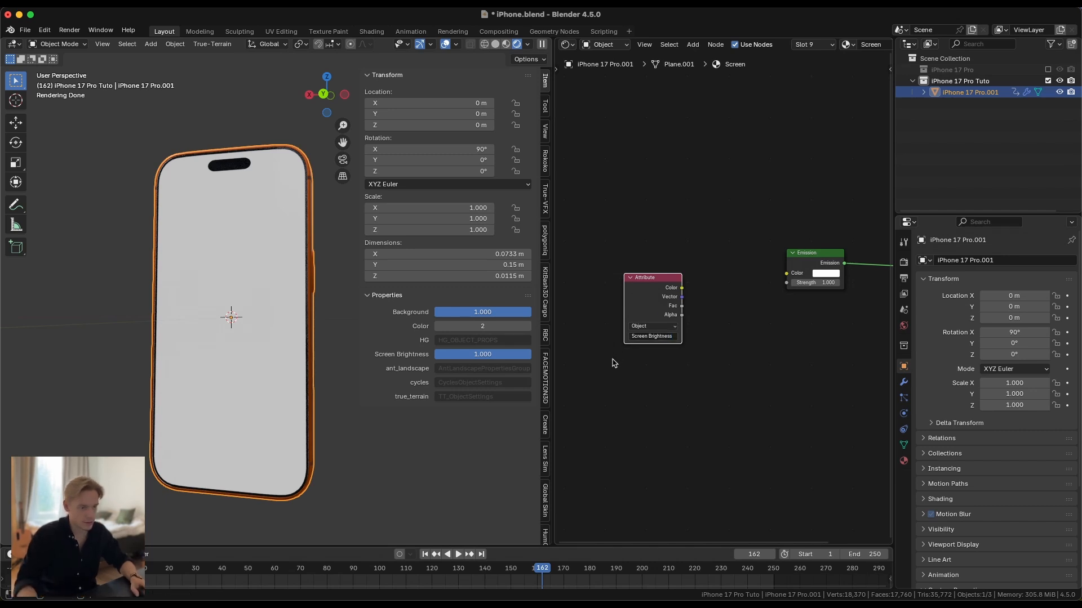
Step: Connect the Attribute node's Fac output to the Emission node's Strength and test the phone's Screen Brightness property
scroll(614, 363, up, 2)
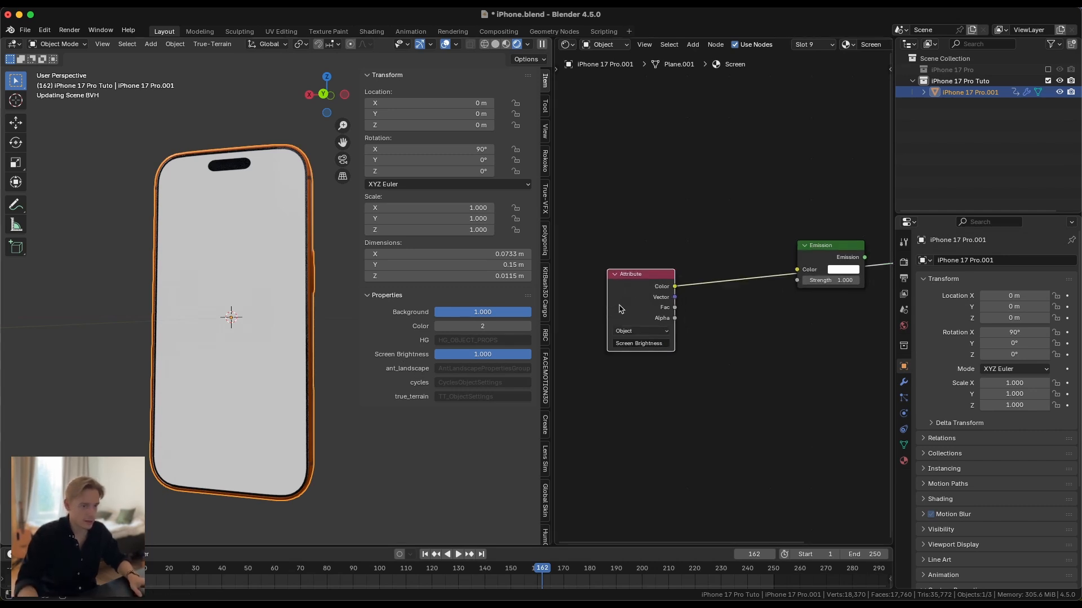
drag(675, 307, 797, 270)
drag(496, 354, 532, 358)
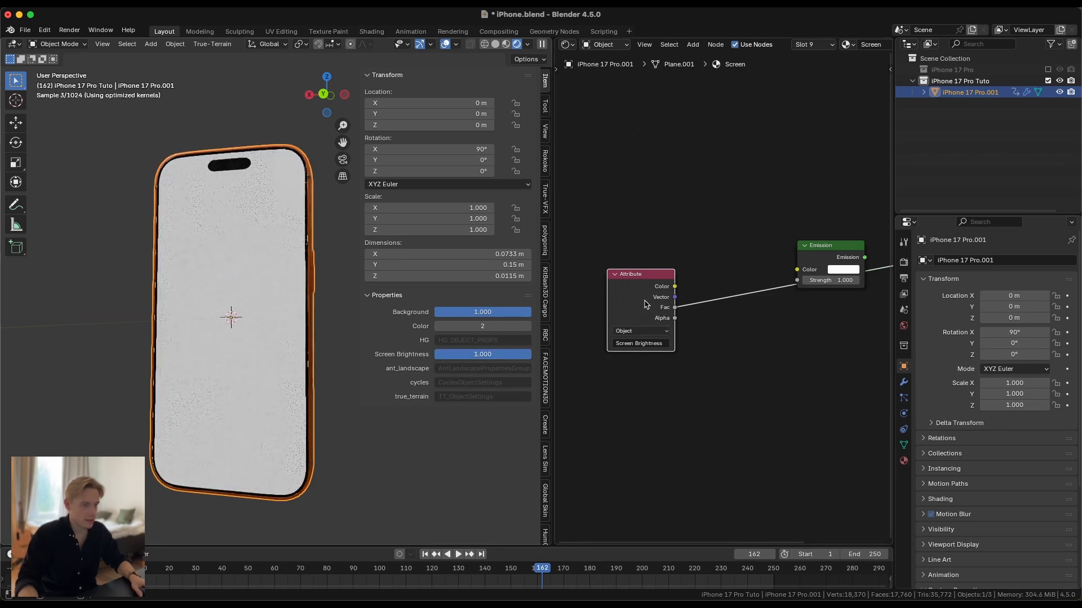
drag(646, 305, 687, 312)
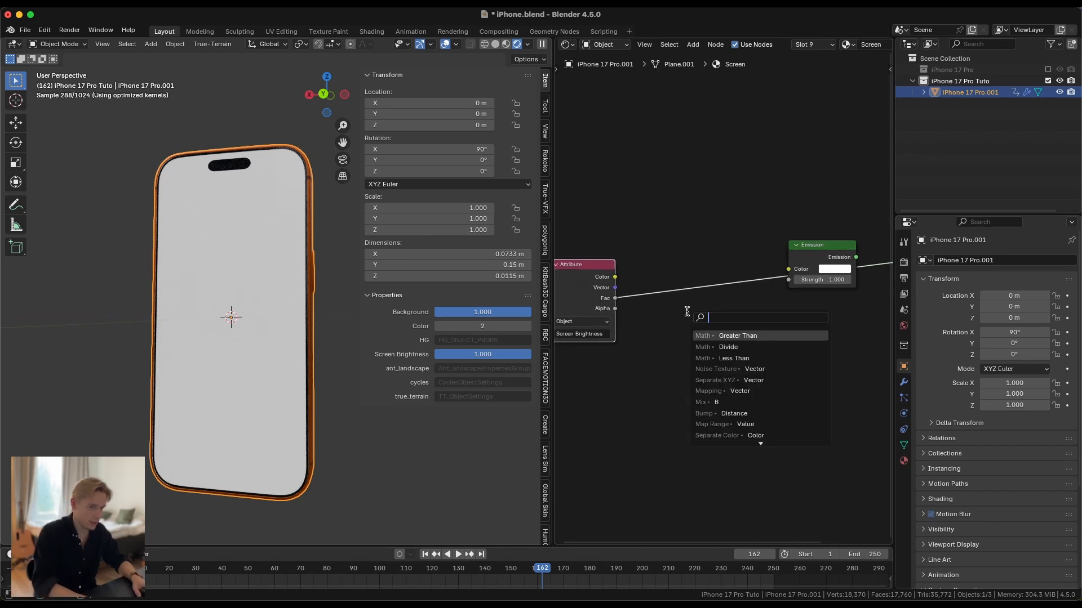
key(Escape)
drag(784, 281, 788, 279)
middle_drag(808, 285, 789, 297)
ctrl+shift+click(760, 260)
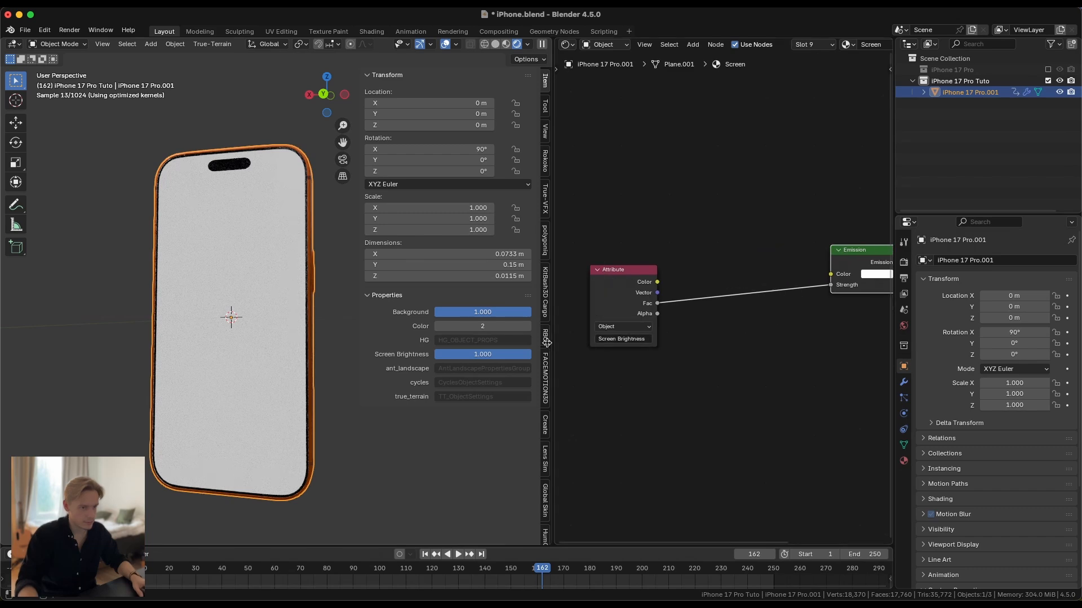
drag(498, 358, 613, 360)
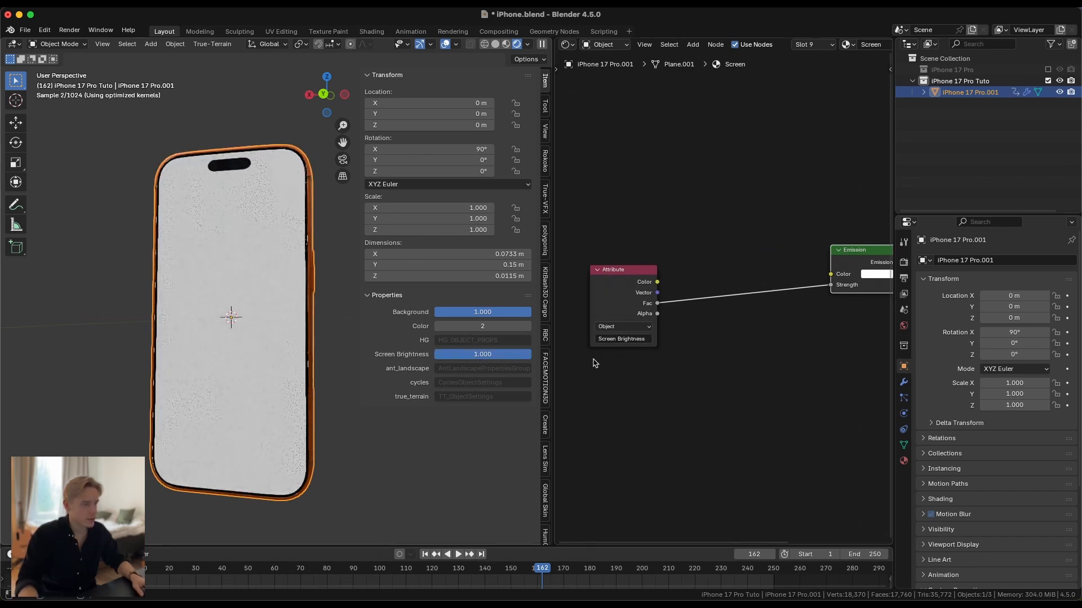
Step: Move the Attribute node farther from the Emission node to make room between them
scroll(673, 341, down, 3)
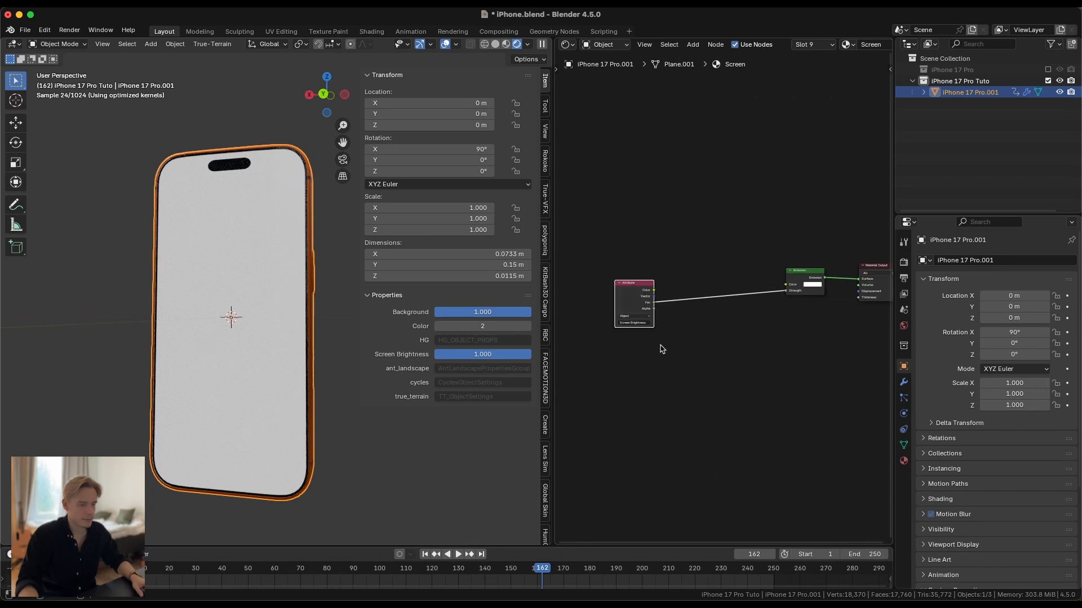
drag(632, 307, 594, 288)
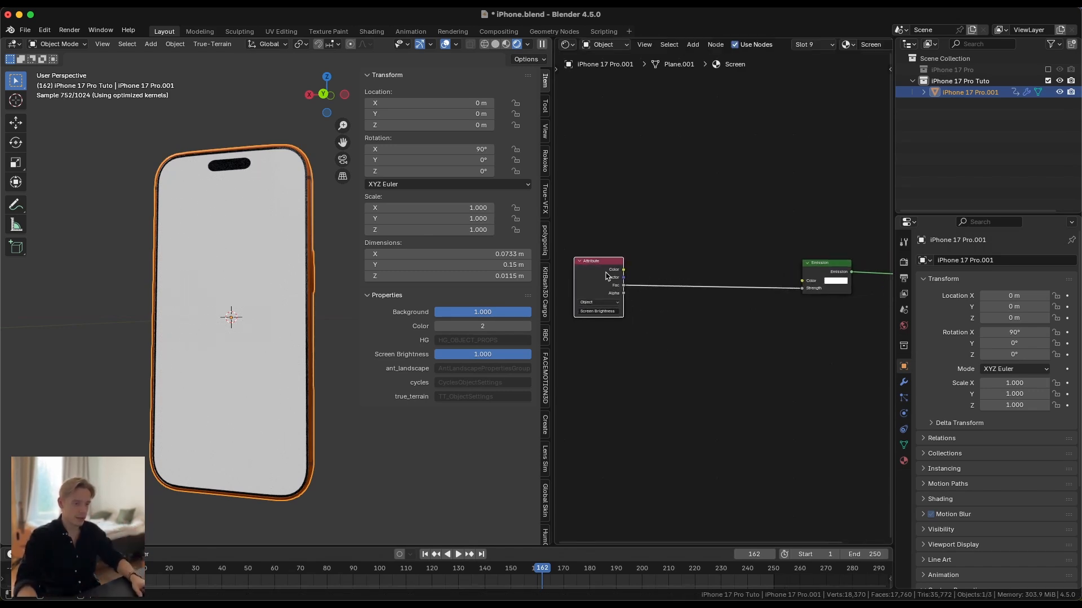
scroll(642, 331, down, 4)
scroll(646, 331, up, 1)
middle_drag(650, 332, 665, 335)
drag(639, 279, 619, 280)
scroll(662, 326, up, 1)
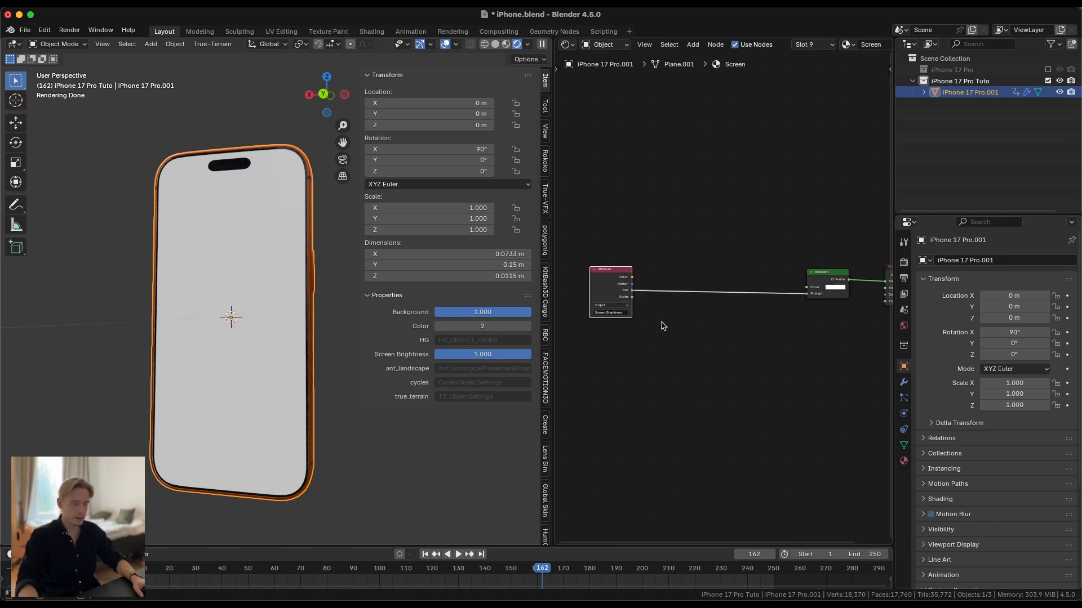
Step: Add a Texture Coordinate node below the Screen Brightness Attribute node
scroll(659, 324, up, 1)
key(shift+a)
click(654, 321)
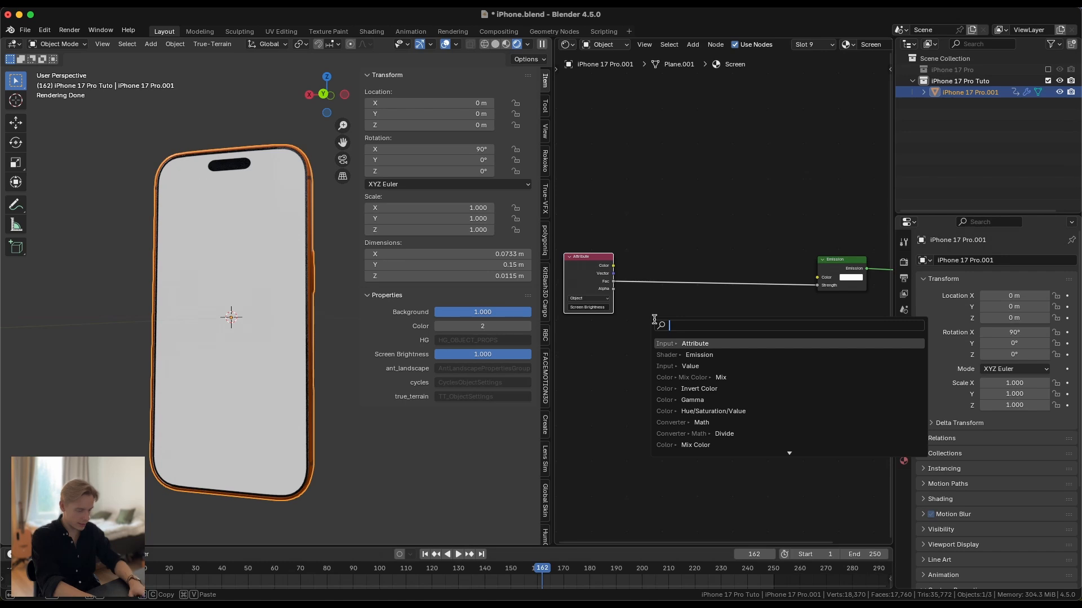
text(tex)
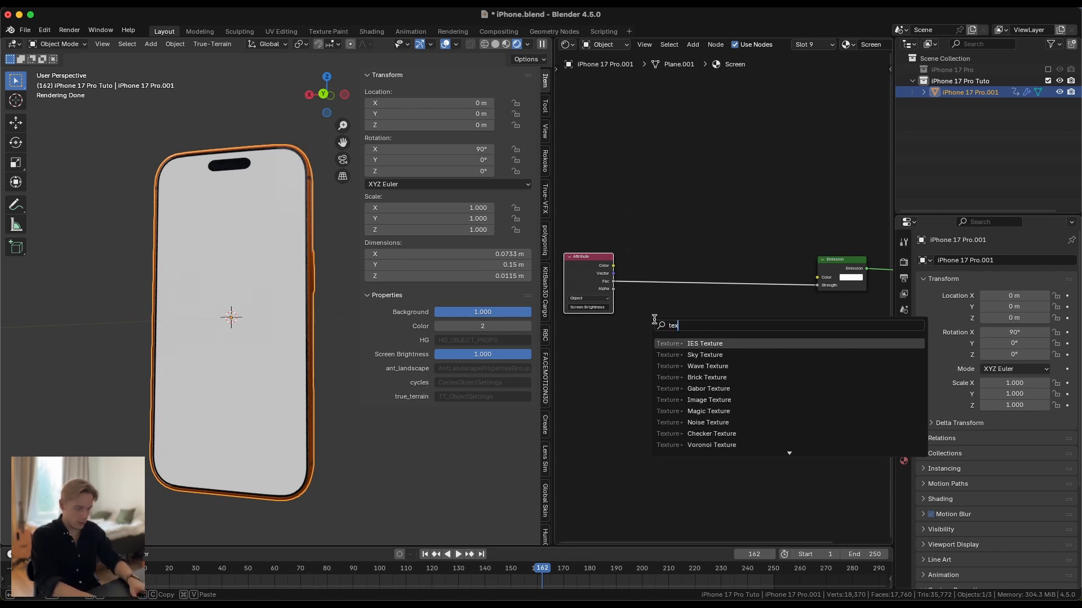
text(ture coo)
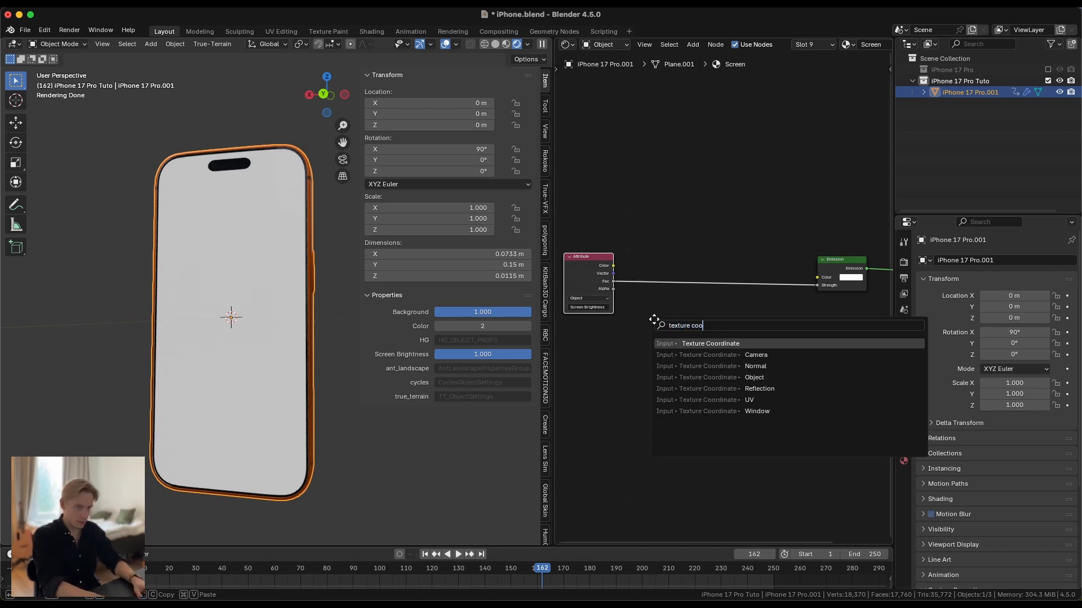
key(Return)
click(599, 334)
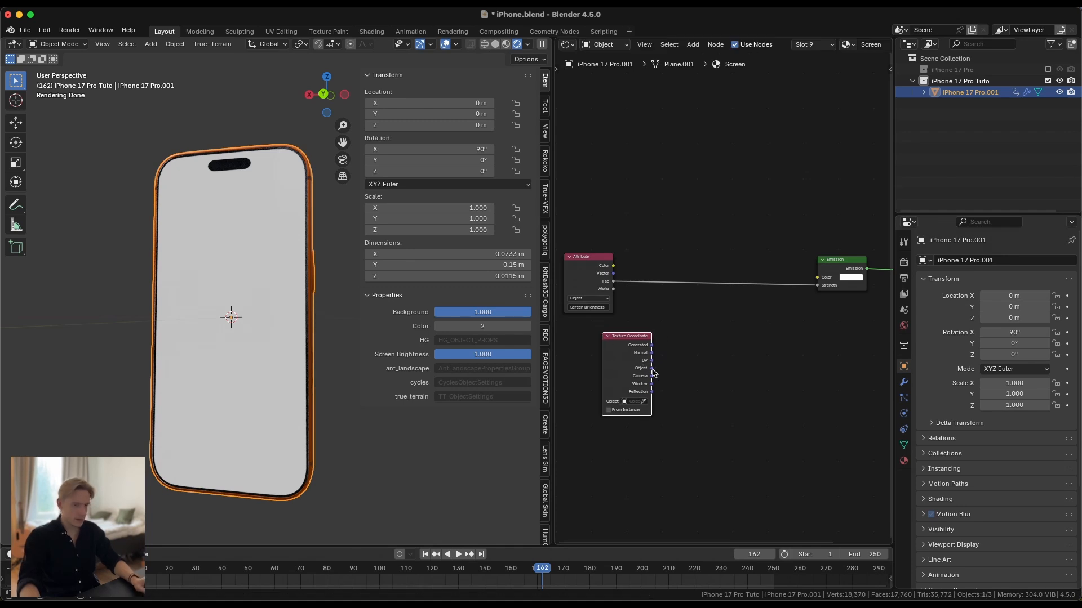
Step: Add a Length vector math node fed by the Texture Coordinate node's Object output and preview it on the screen
drag(696, 337, 697, 335)
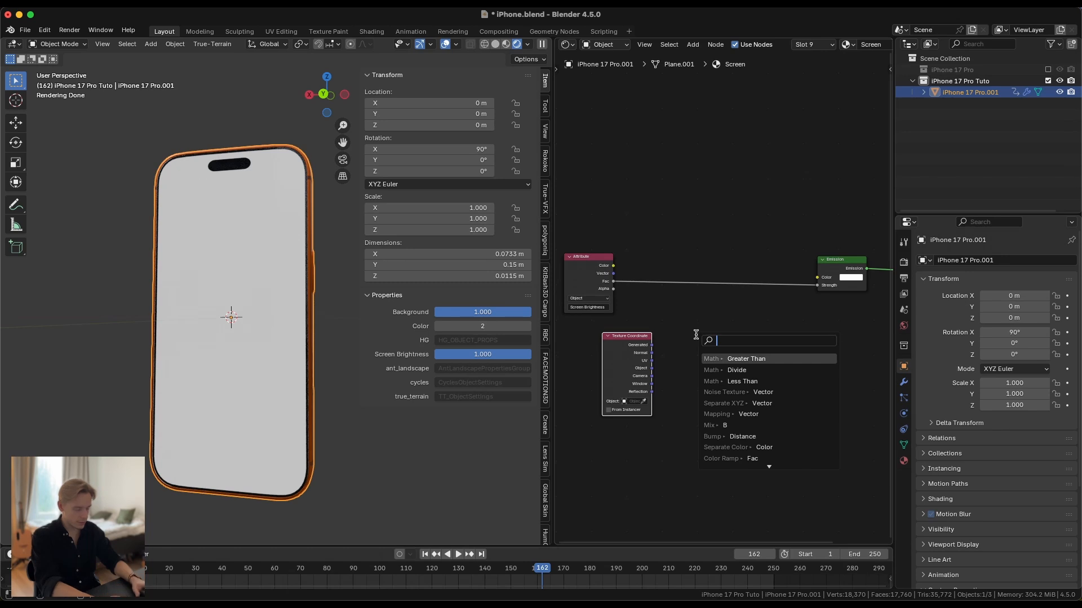
text(le)
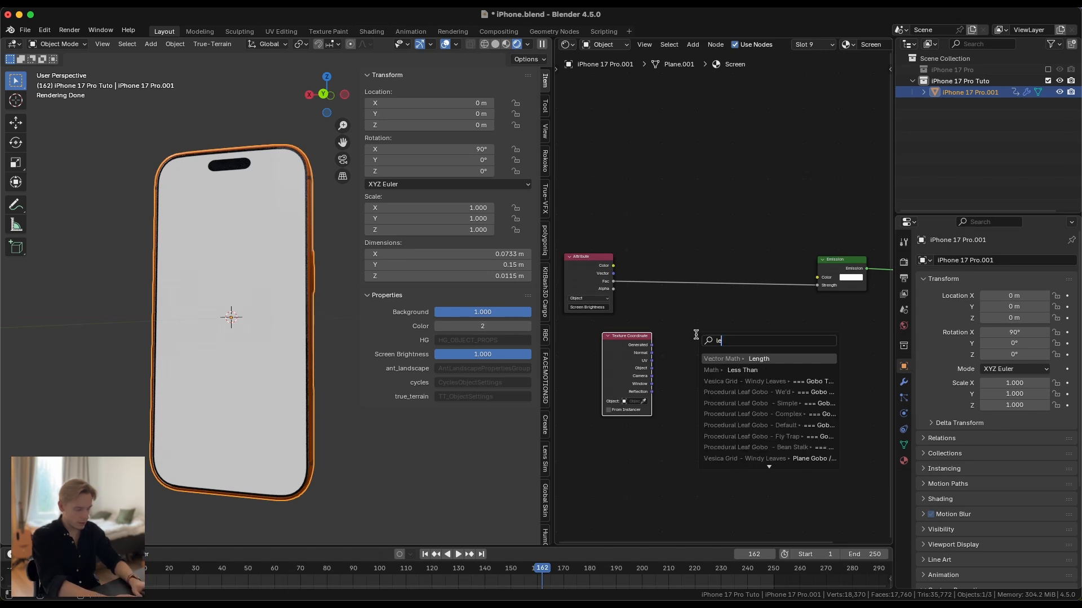
text(ng)
key(Return)
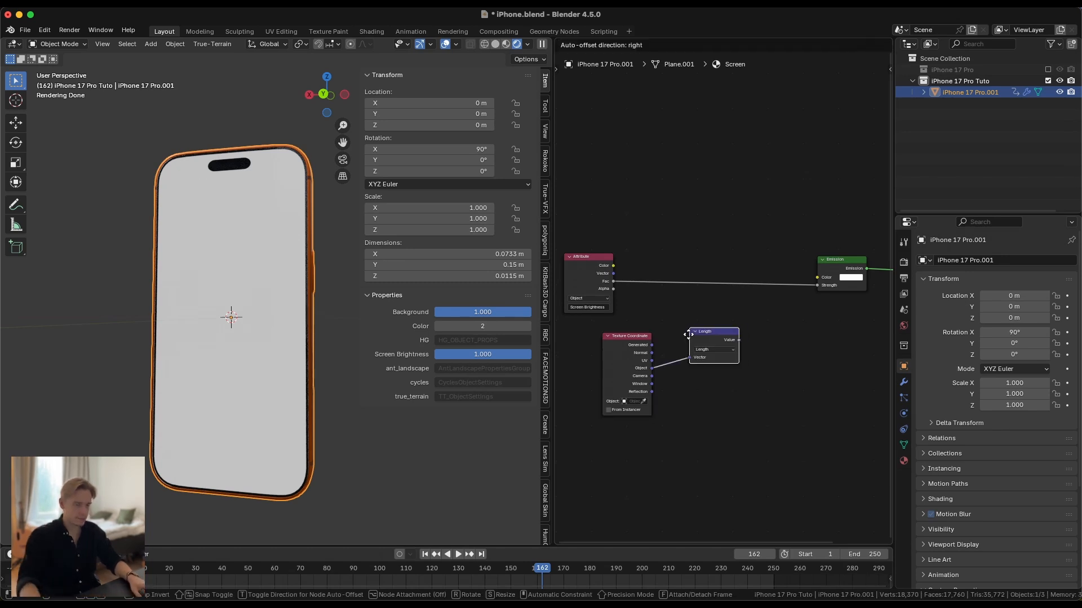
click(681, 342)
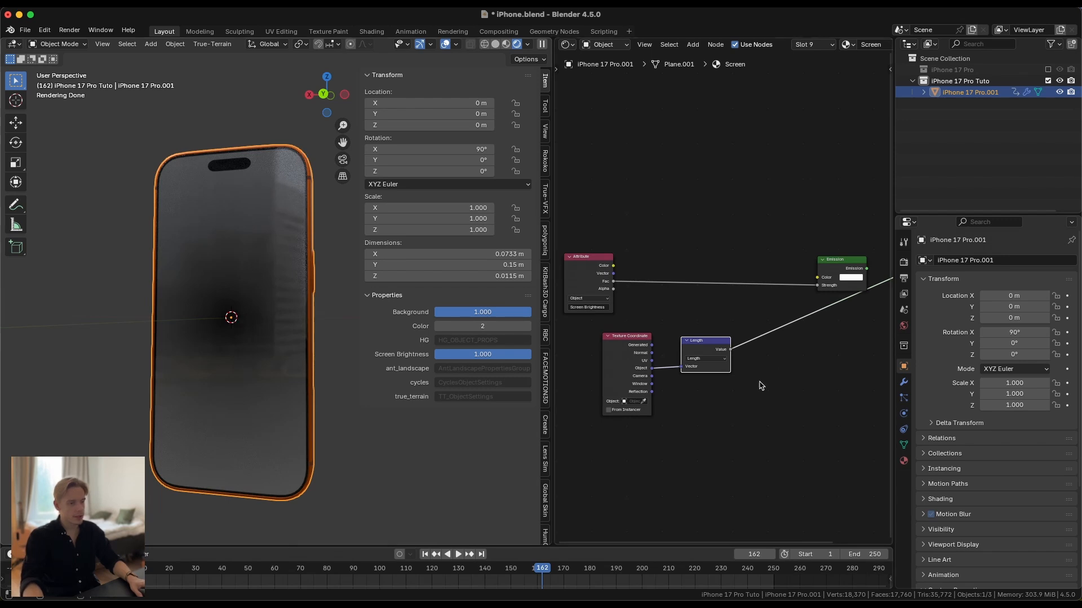
Step: Move the Texture Coordinate node farther away and insert a Mapping node between it and the Length node
scroll(619, 372, up, 1)
middle_drag(631, 374, 673, 357)
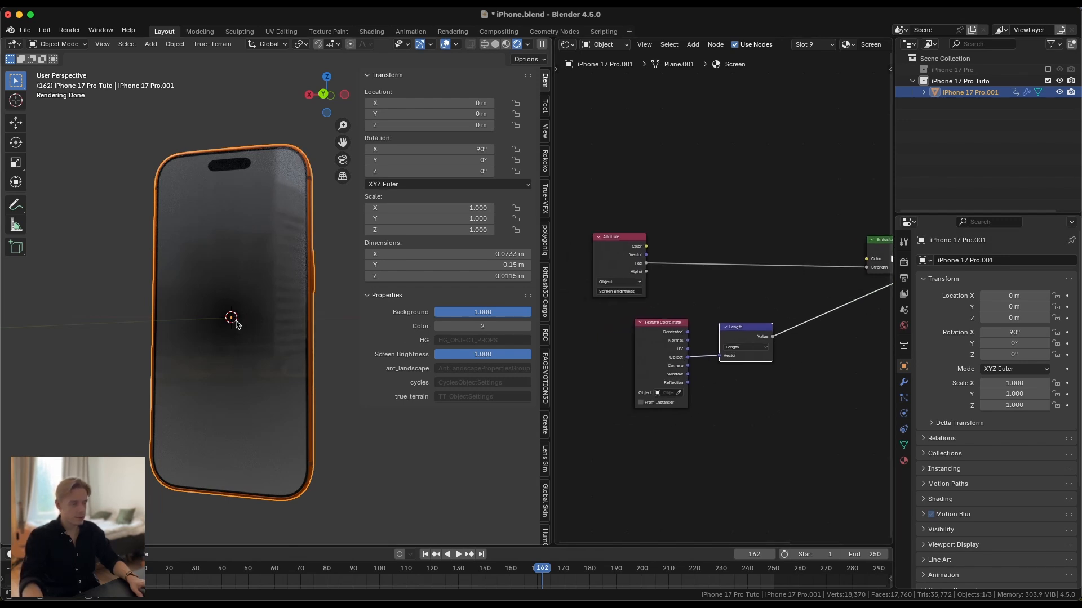
drag(654, 344, 550, 348)
key(shift+a)
text(map)
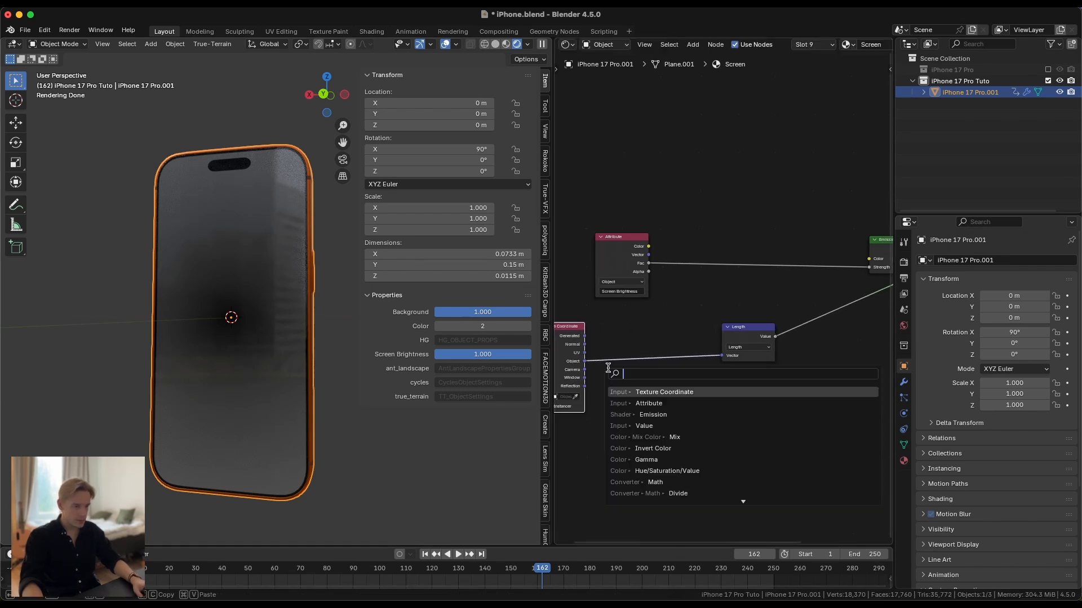
key(Down)
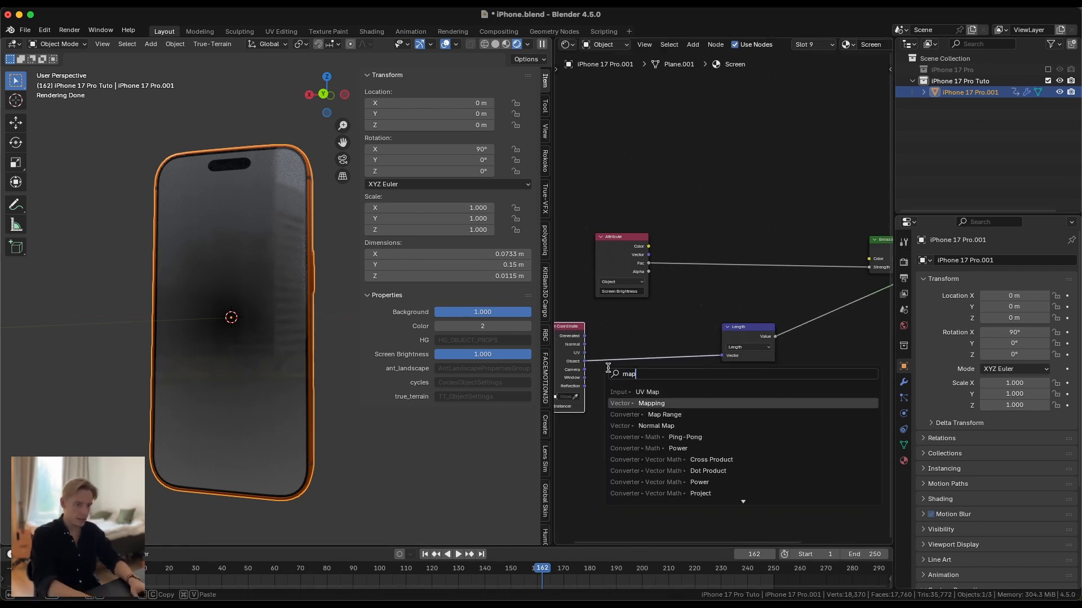
key(Return)
click(630, 336)
Step: Set the Mapping node's Location to X 0.03 m and Y 0.07 m, and bring the neighbouring nodes closer
scroll(629, 336, up, 3)
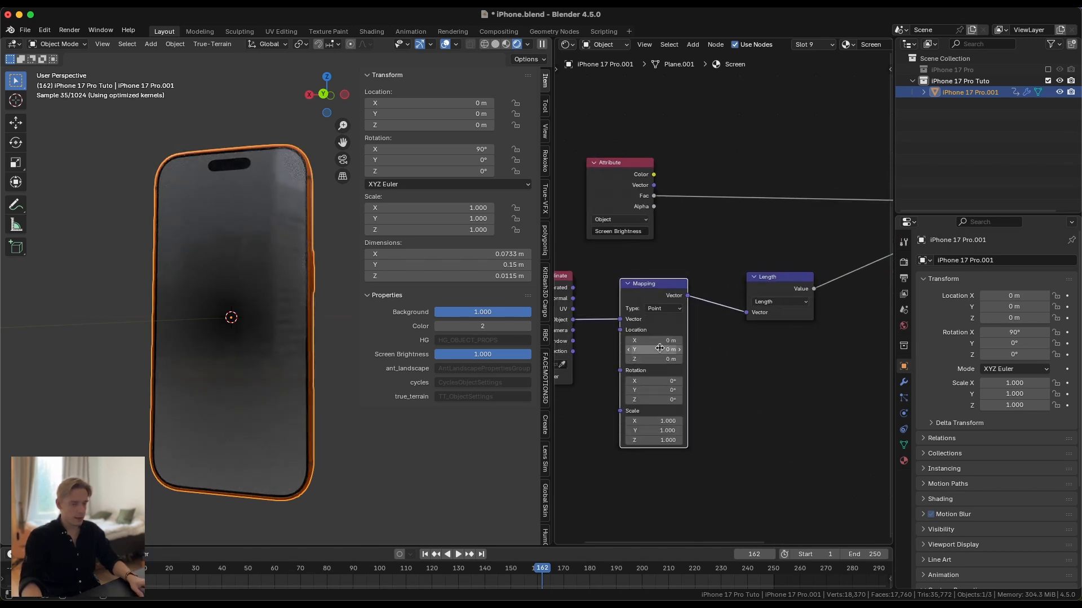
mouse_move(662, 350)
mouse_down()
mouse_move(648, 350)
mouse_move(679, 349)
mouse_move(639, 359)
mouse_move(663, 360)
mouse_move(636, 350)
mouse_move(690, 350)
mouse_move(657, 352)
mouse_move(667, 341)
mouse_up()
right_click(662, 350)
scroll(698, 372, down, 3)
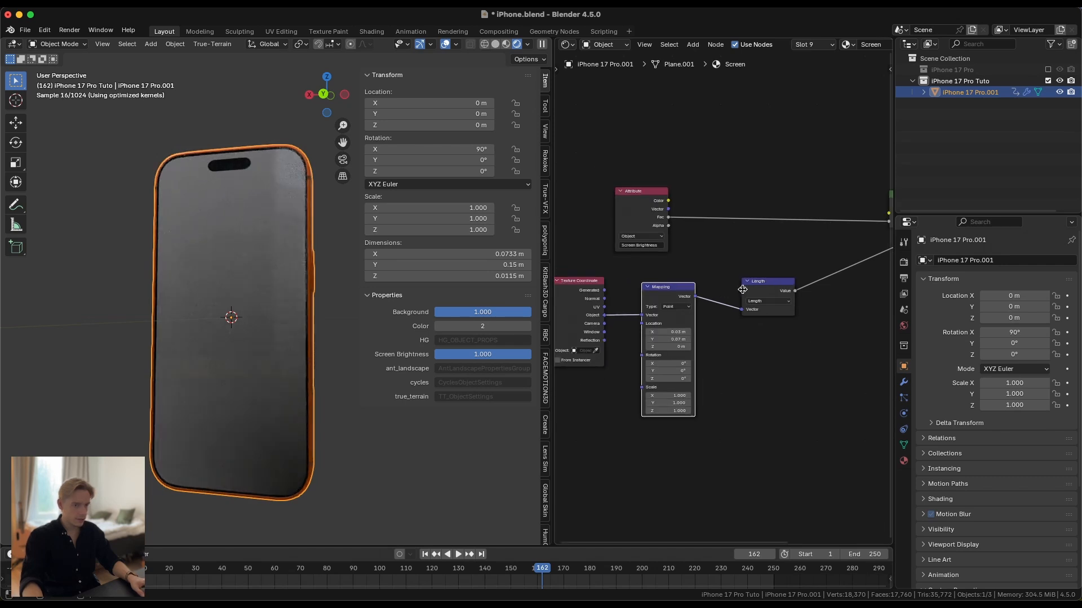
drag(750, 288, 726, 289)
drag(577, 311, 592, 312)
Step: Add a Map Range node fed by the Length node's Value output and preview its result
middle_drag(749, 308, 655, 333)
scroll(655, 332, up, 2)
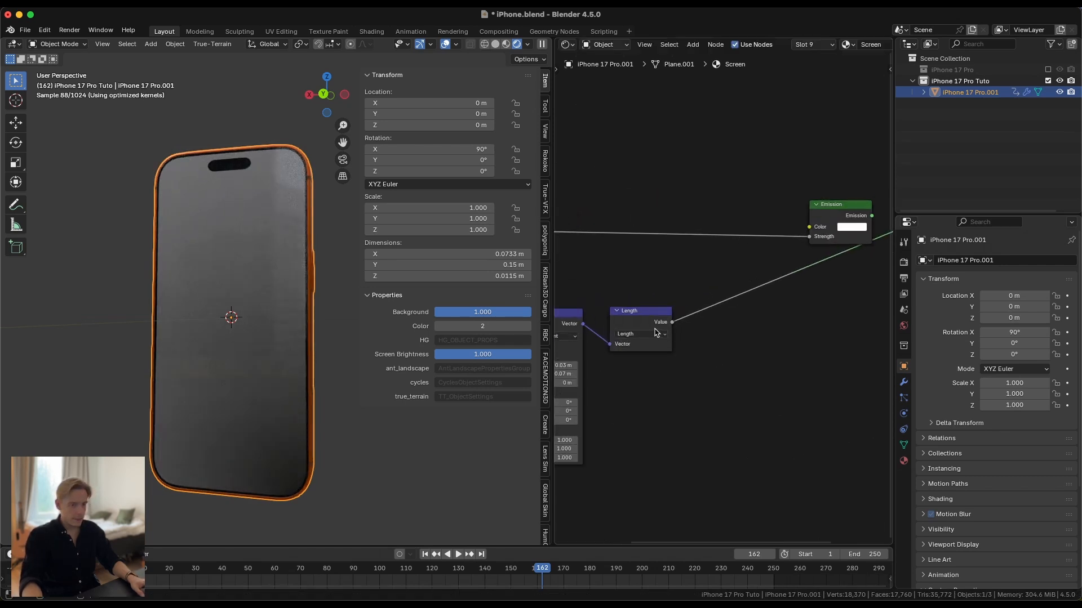
click(652, 322)
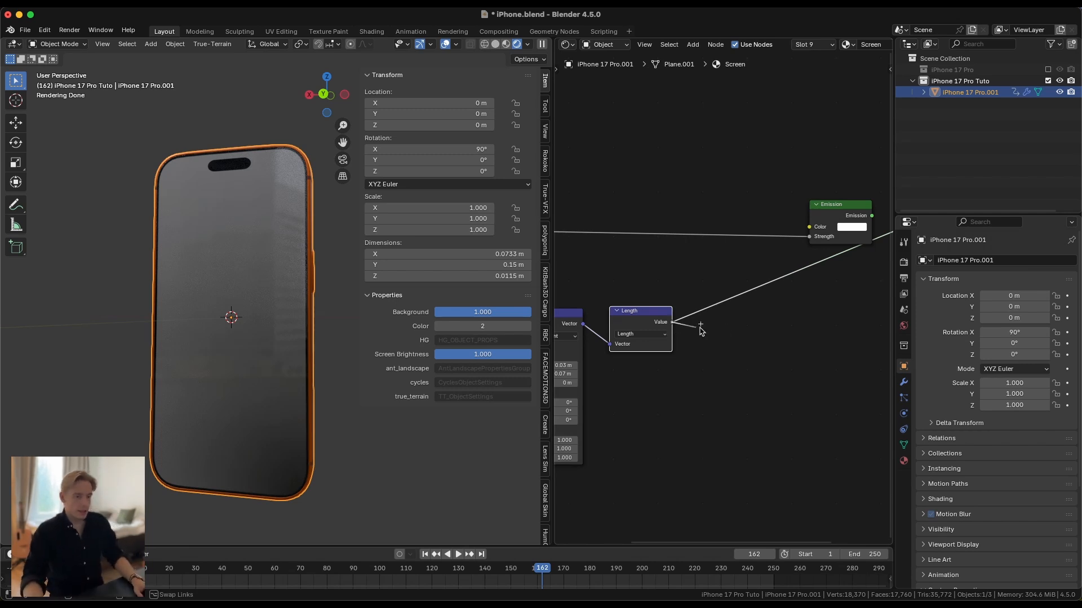
drag(671, 322, 750, 334)
text(mapå m)
key(BackSpace)
key(BackSpace)
key(BackSpace)
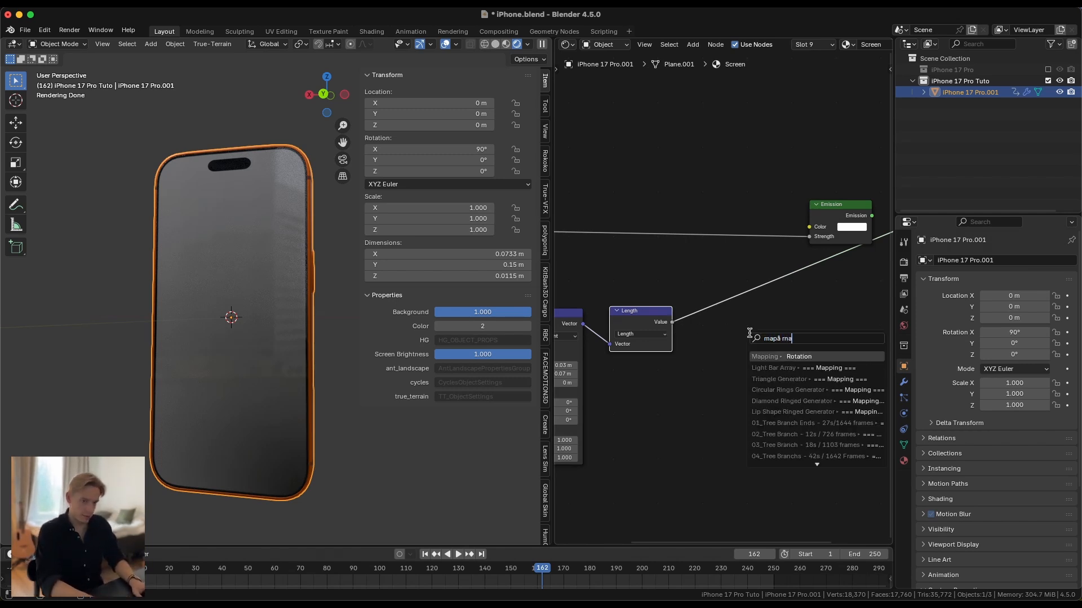
text(ra)
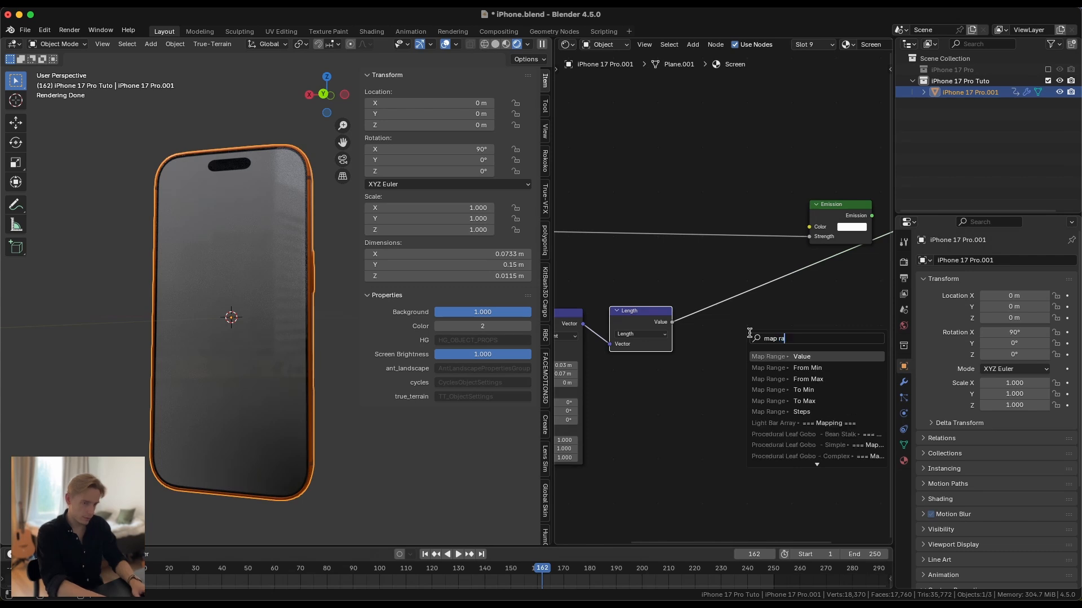
key(Return)
click(745, 327)
ctrl+shift+click(761, 341)
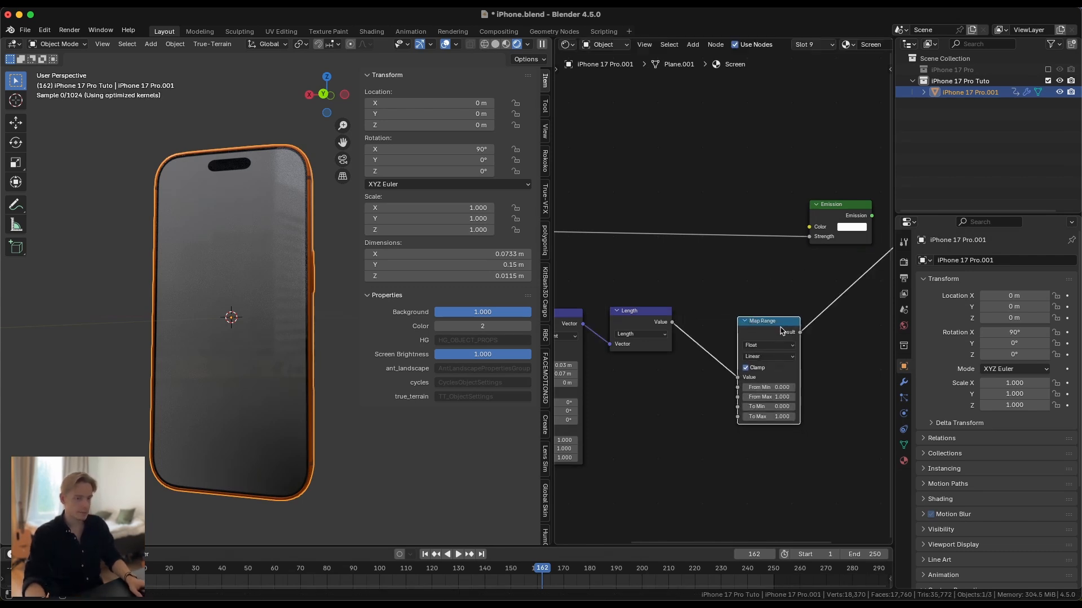
Step: Invert the Map Range with To Min 1 and To Max 0, and lower From Max to increase the gradient's contrast
middle_drag(760, 356, 692, 348)
scroll(692, 348, up, 2)
click(709, 406)
text(1)
key(Tab)
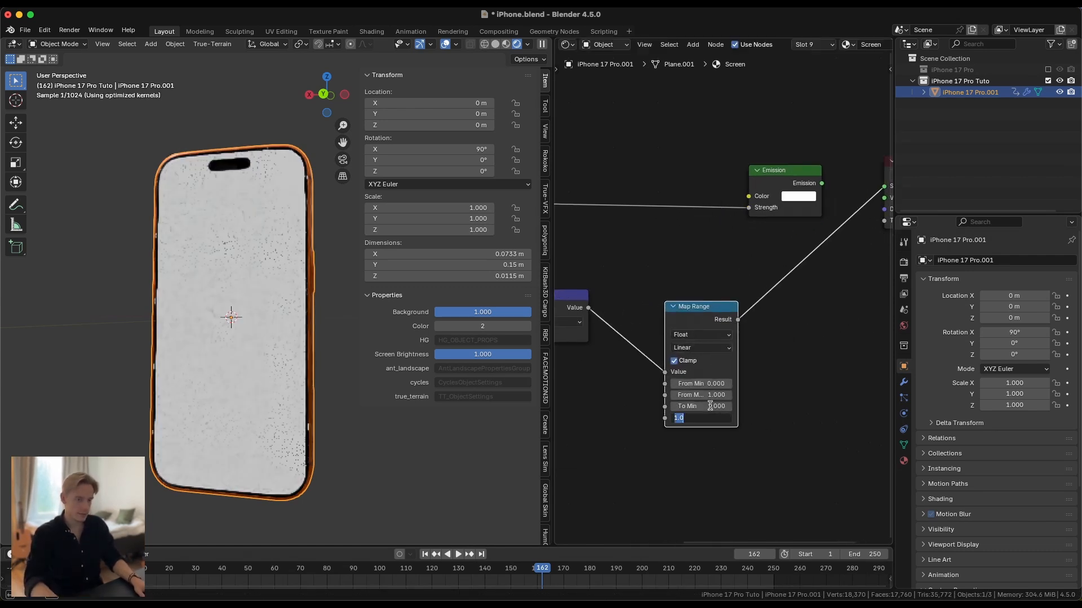
text(0)
key(Return)
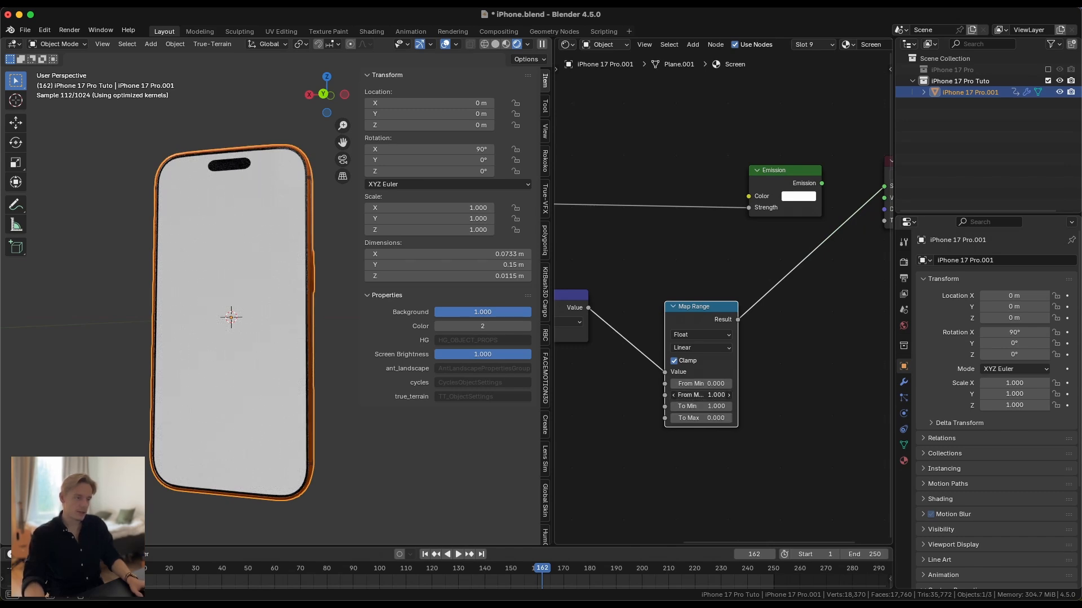
drag(701, 395, 651, 395)
scroll(713, 331, down, 5)
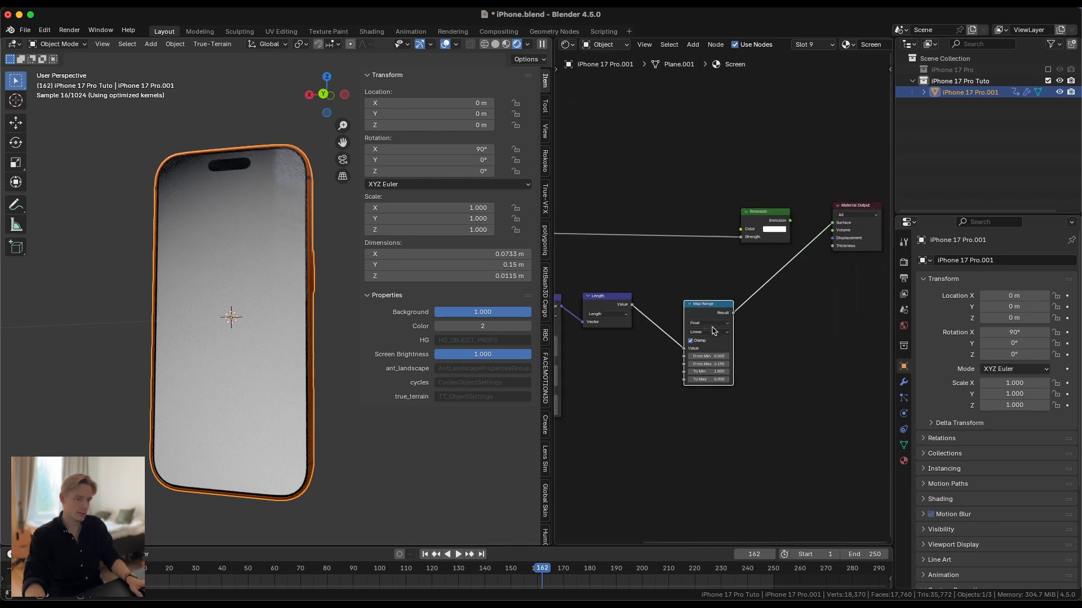
Step: Move the Map Range node closer to the Length node and insert a Math node between the Attribute and Emission nodes
drag(695, 311, 653, 308)
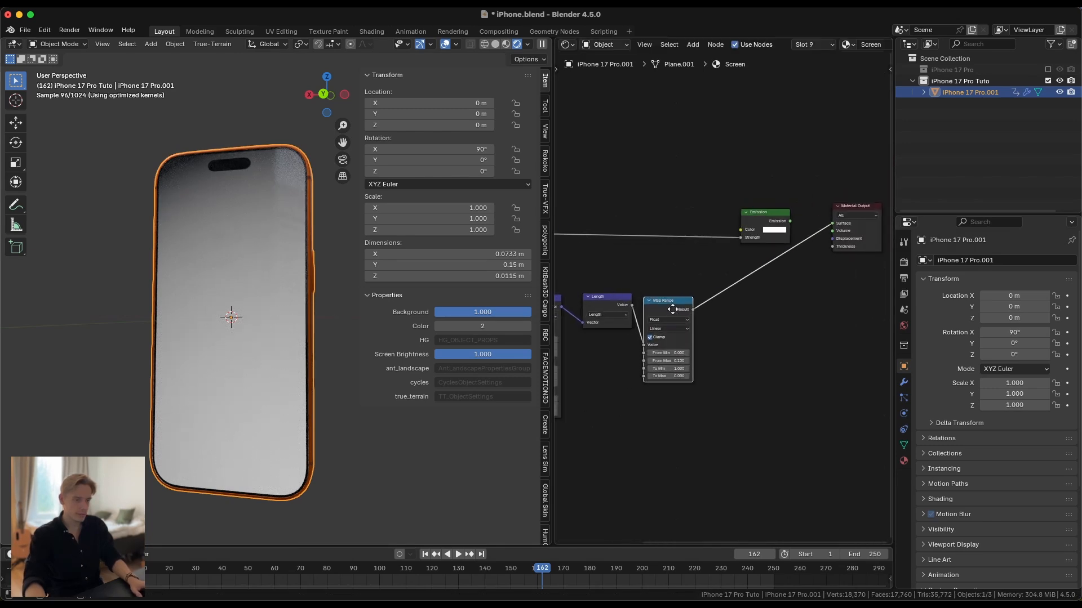
middle_drag(708, 295, 716, 320)
scroll(716, 321, down, 1)
scroll(699, 315, up, 2)
key(shift+a)
text(mna)
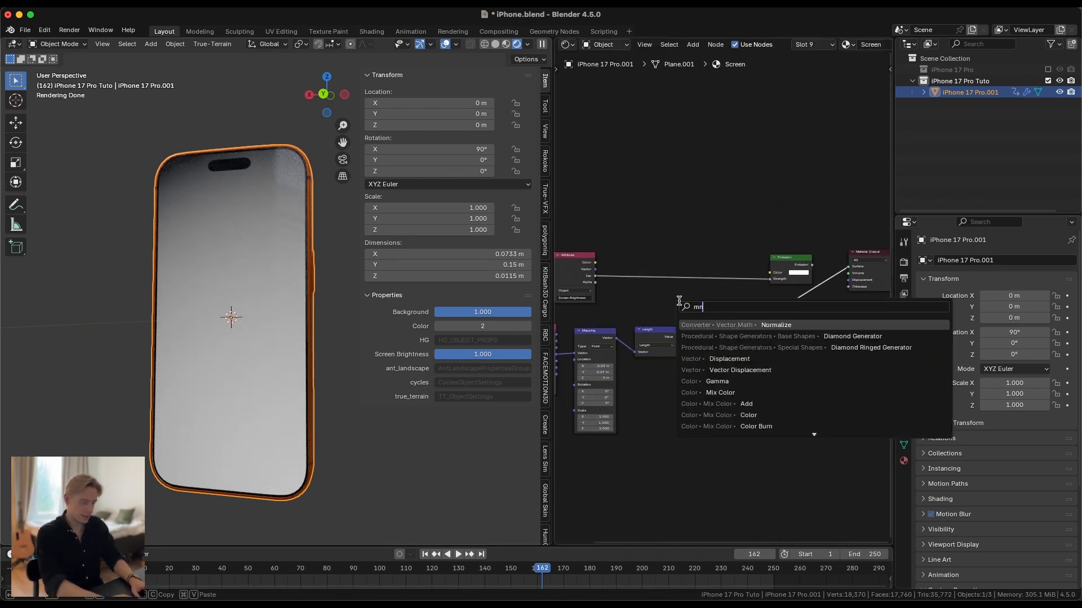
key(BackSpace)
key(BackSpace)
key(BackSpace)
text(add)
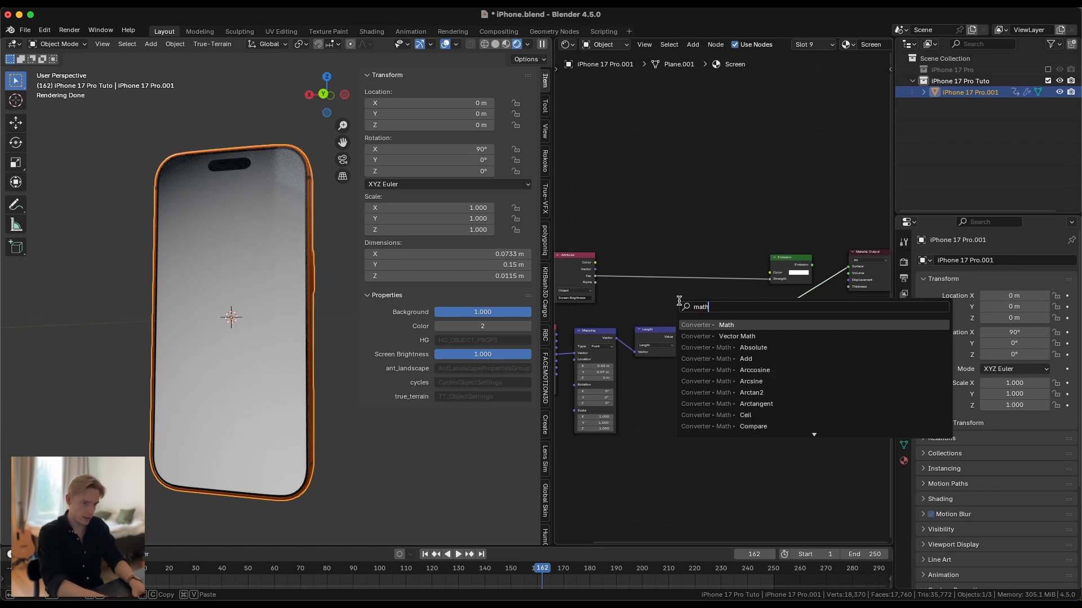
key(Return)
click(698, 257)
Step: Set the Math node to Multiply and connect the Map Range Result to its second Value input
click(717, 273)
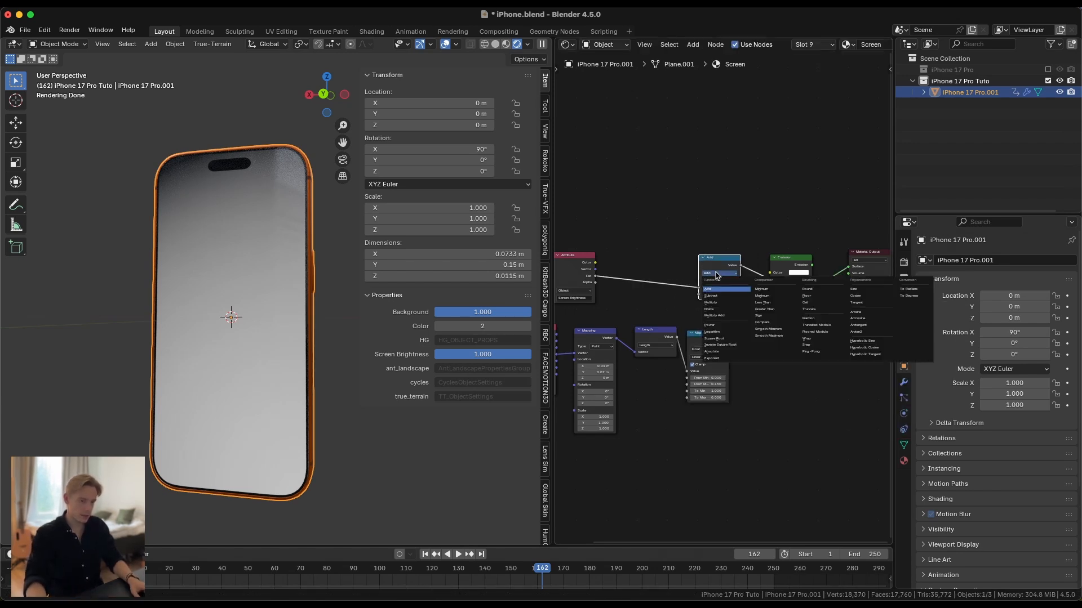
key(m)
drag(728, 341, 719, 309)
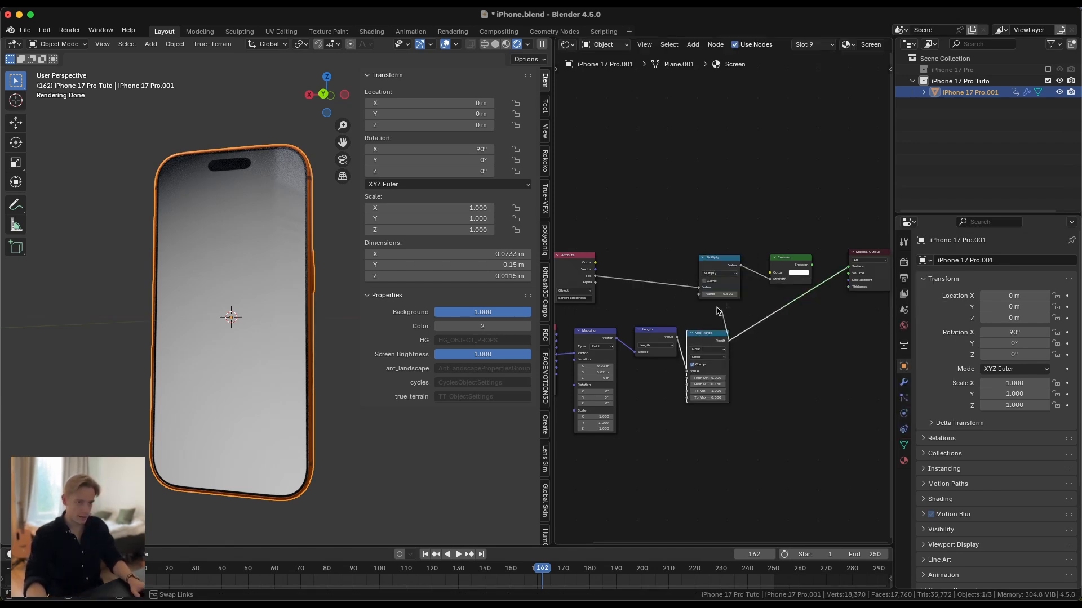
Step: Shift the Mapping, Length and Map Range nodes farther away from the Multiply node
middle_drag(640, 320, 714, 324)
scroll(721, 324, up, 2)
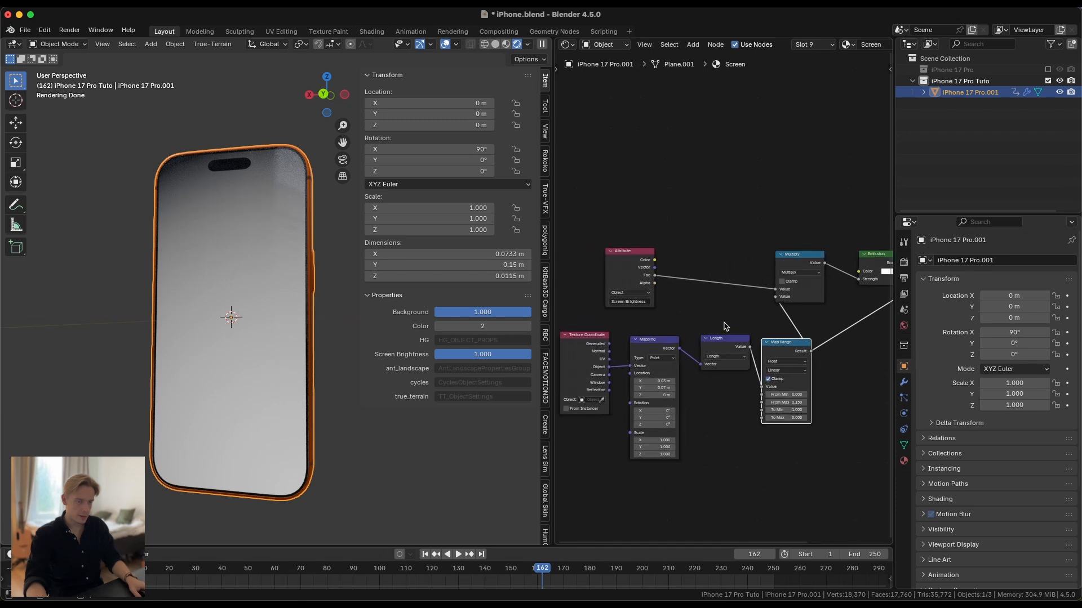
scroll(718, 330, down, 1)
drag(578, 325, 686, 327)
Step: Preview the Multiply node's output and test it by lowering the phone's Screen Brightness and restoring it to 1.000
drag(498, 354, 473, 354)
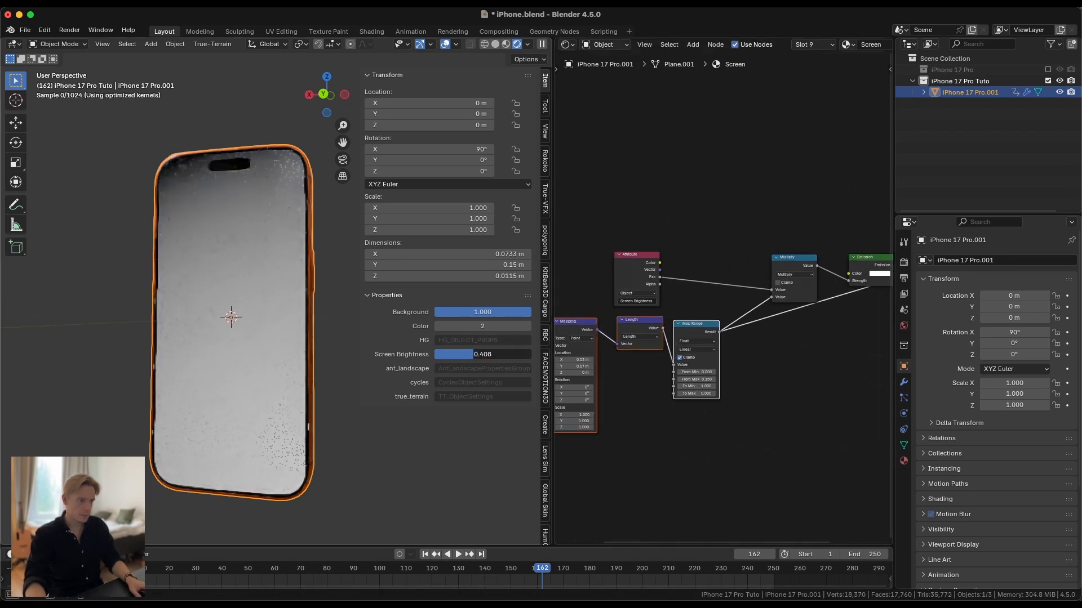
middle_drag(800, 271, 704, 284)
ctrl+shift+click(702, 284)
drag(467, 354, 531, 354)
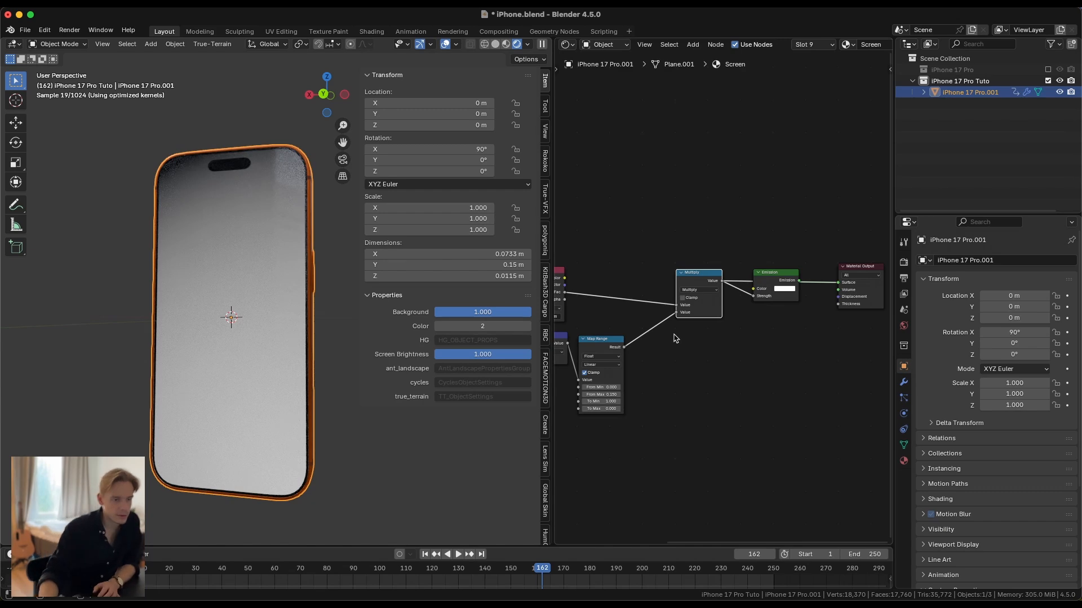
Step: Duplicate the Multiply node, place the copy below it, and set the copy's operation to Add
scroll(654, 347, down, 2)
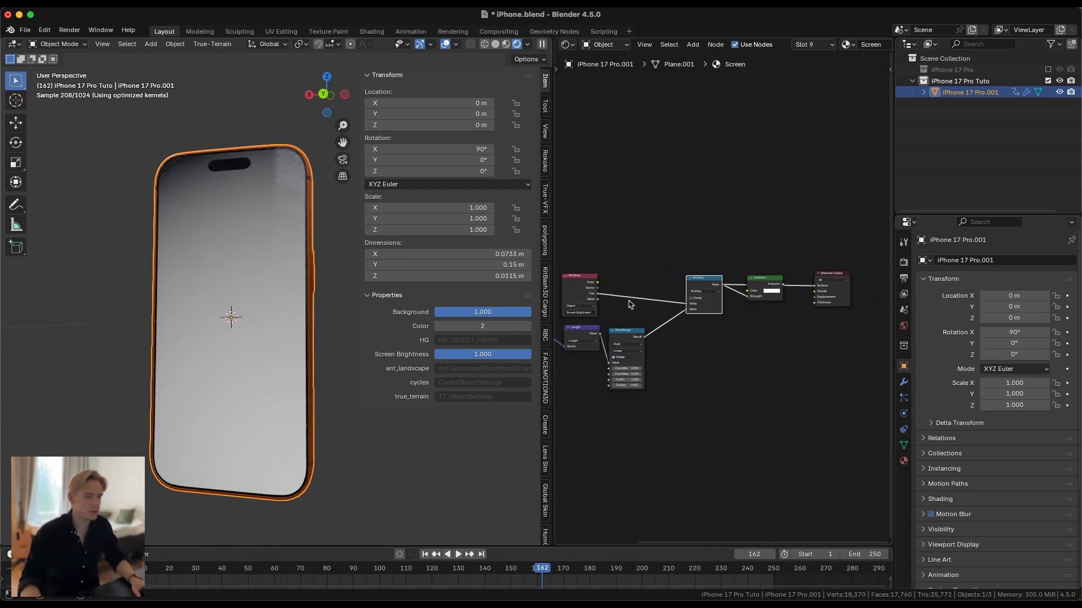
scroll(684, 293, up, 1)
key(shift+d)
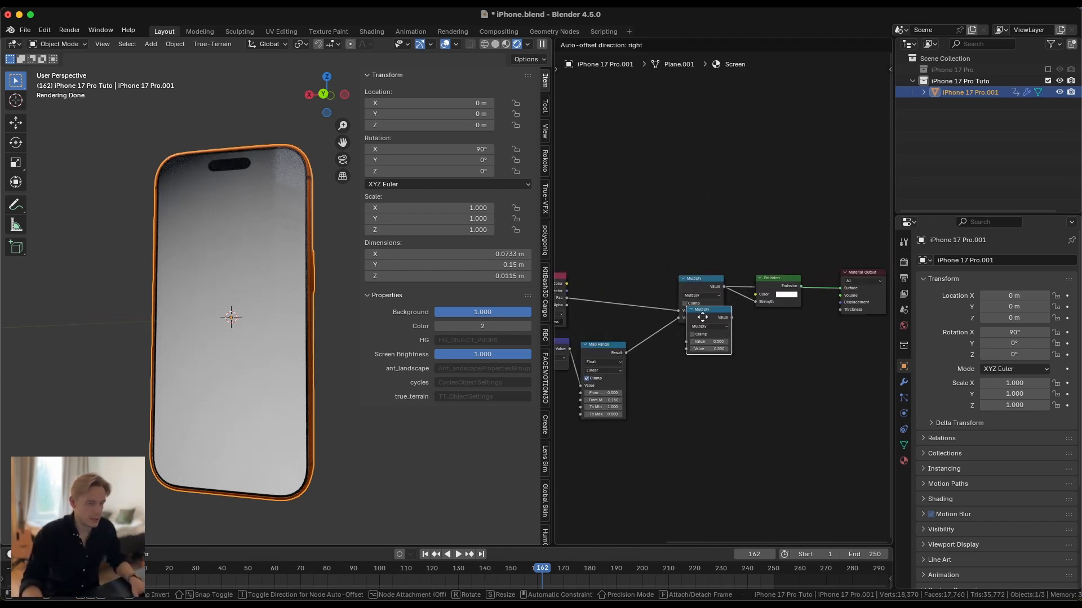
click(712, 381)
click(720, 387)
click(726, 383)
drag(725, 382, 740, 397)
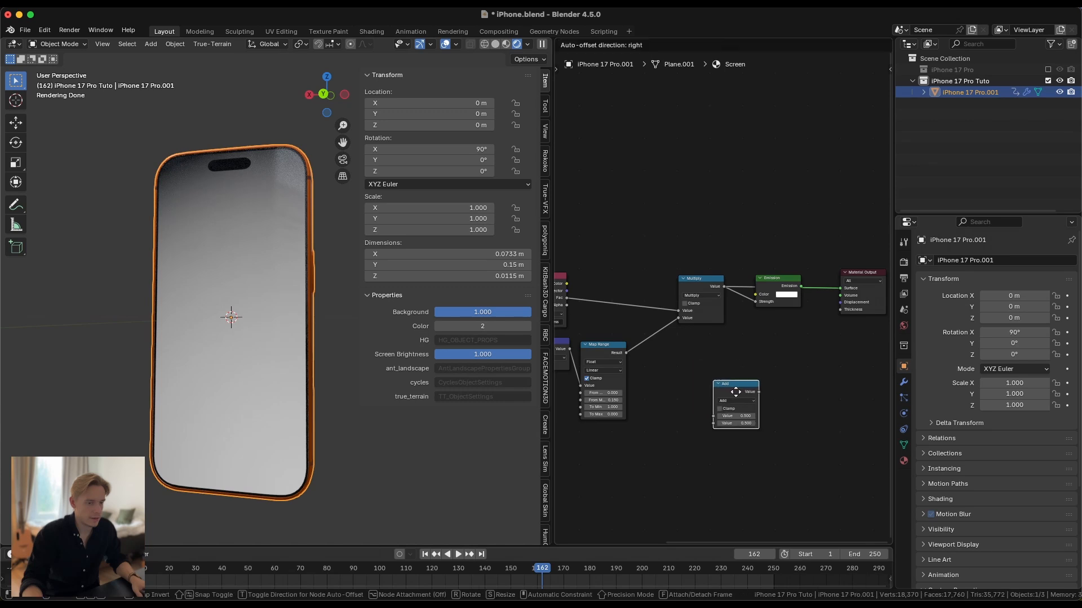
Step: Change the original Multiply node's operation to Add and enable Clamp on it
drag(703, 282, 703, 285)
click(704, 299)
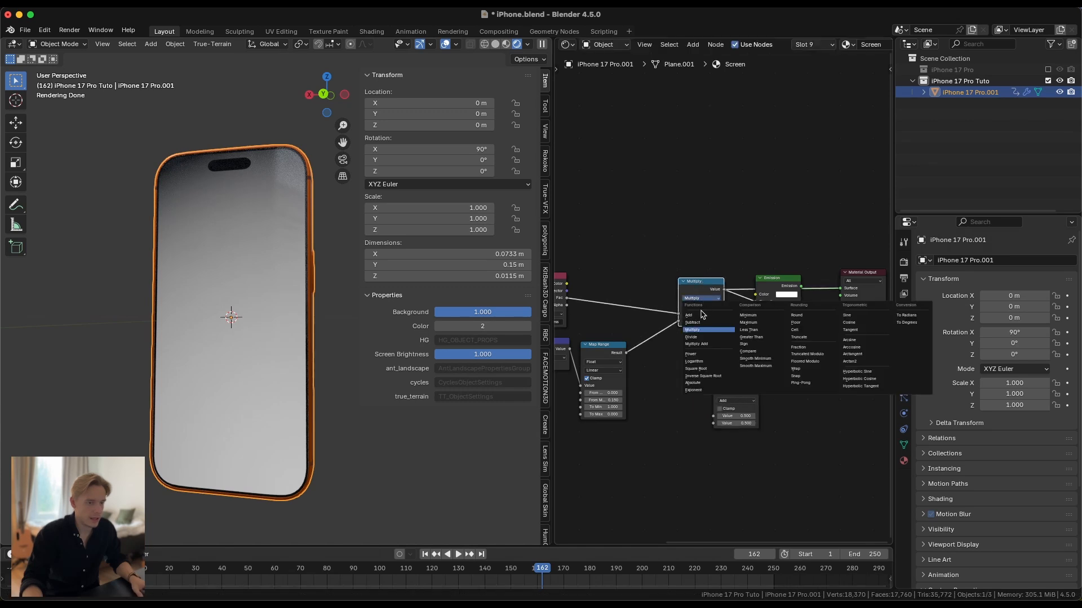
click(703, 315)
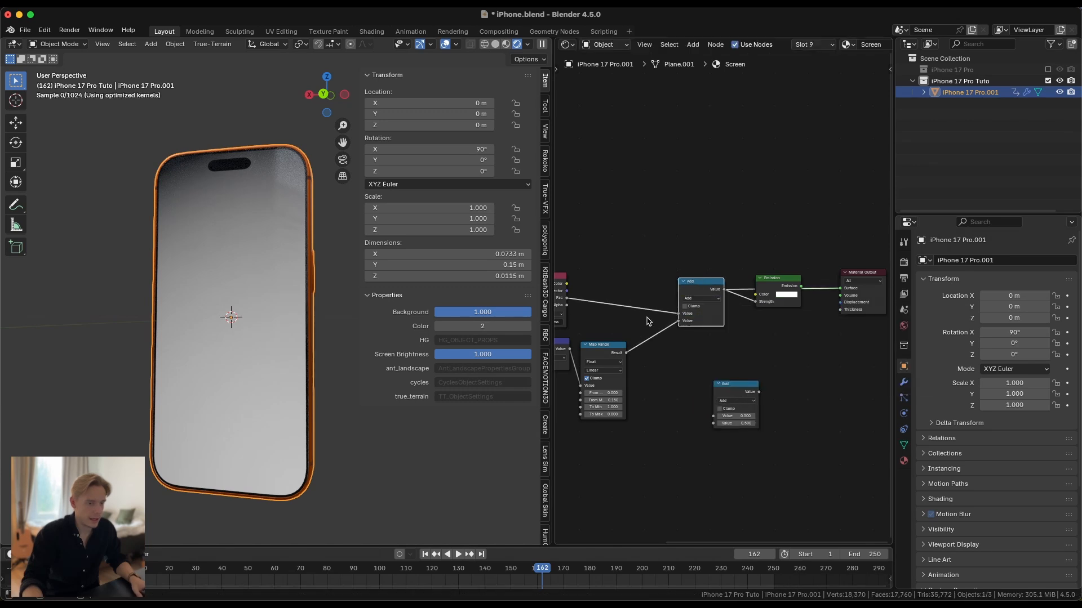
click(686, 307)
middle_drag(601, 322, 649, 320)
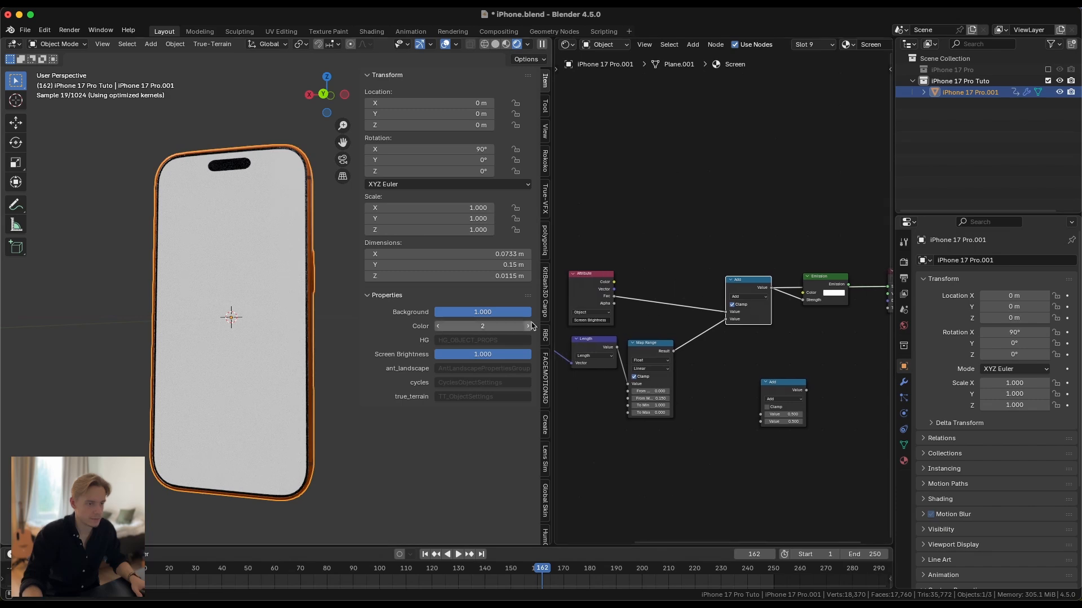
Step: Lower the phone's Screen Brightness to 0.000 and insert a duplicate of the Map Range node between the Attribute and Add nodes
drag(530, 354, 435, 354)
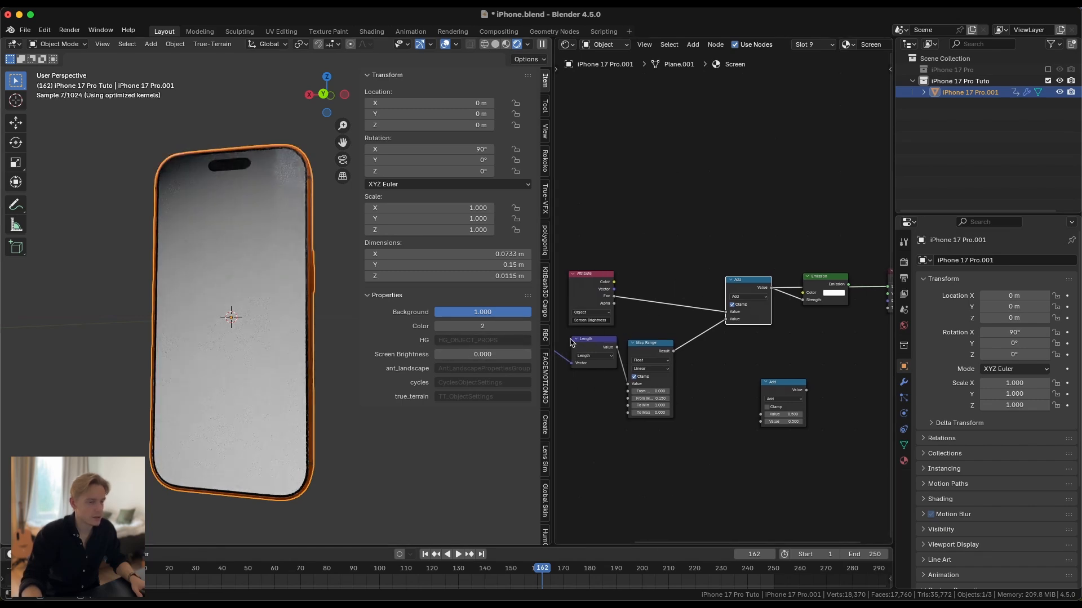
middle_drag(632, 315, 671, 312)
scroll(671, 313, up, 1)
scroll(671, 313, up, 1)
click(618, 290)
click(692, 349)
key(shift+d)
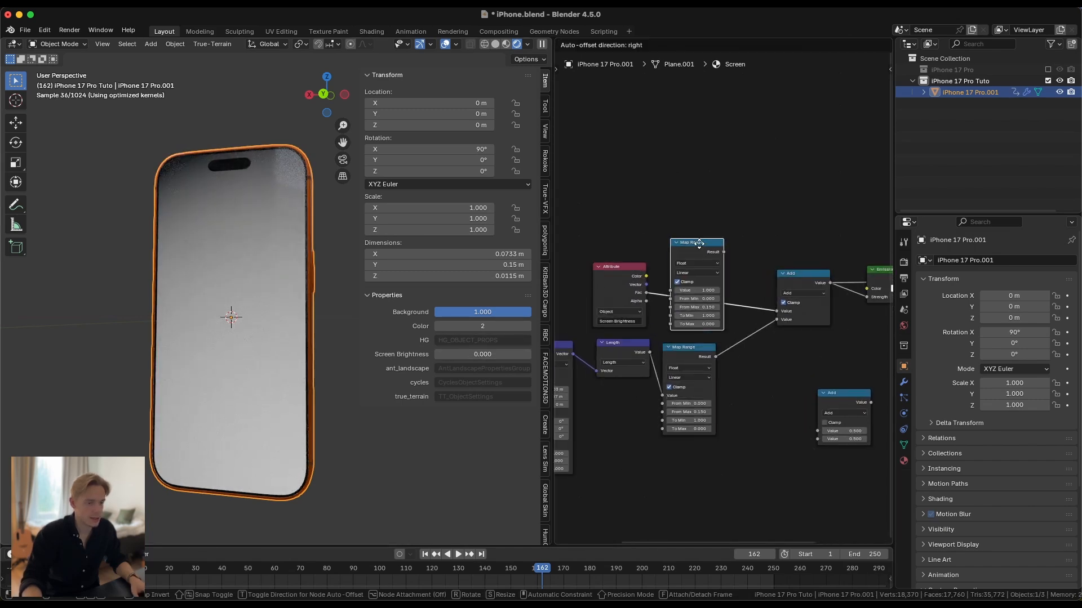
click(698, 242)
Step: Set the duplicated Map Range node's From Max to 1.000, To Min to -1.000 and To Max to 1.000, and disable its Clamp
scroll(711, 286, up, 2)
scroll(711, 289, up, 1)
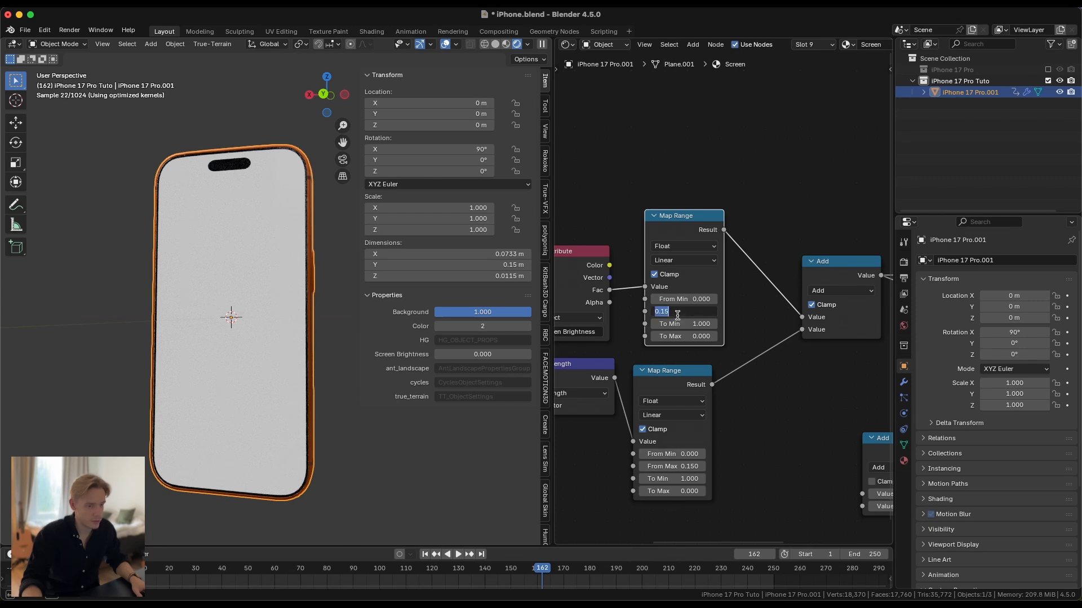
key(Return)
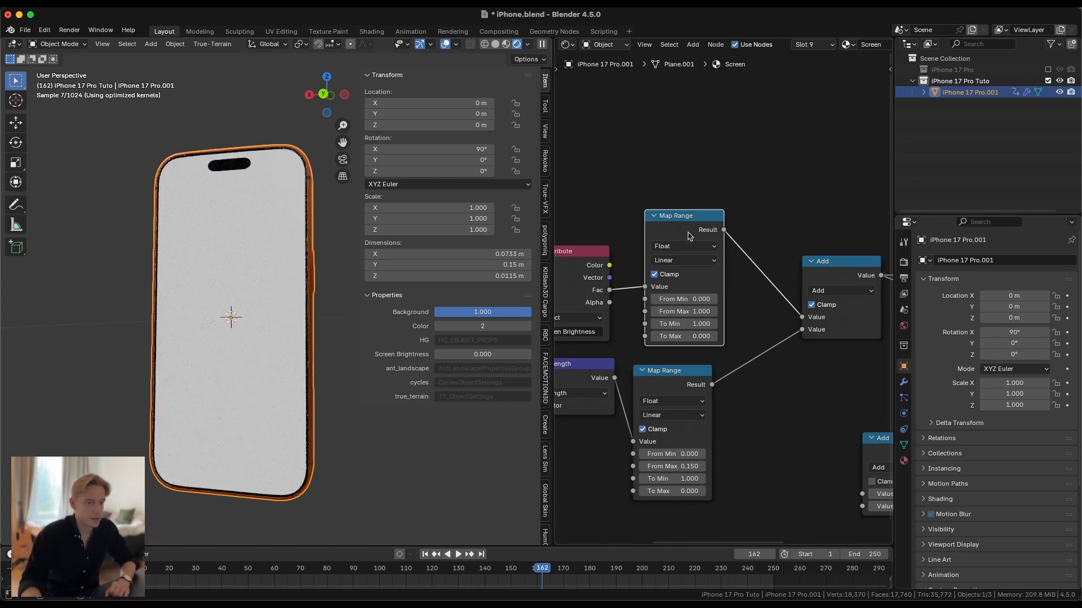
key(Return)
double_click(701, 336)
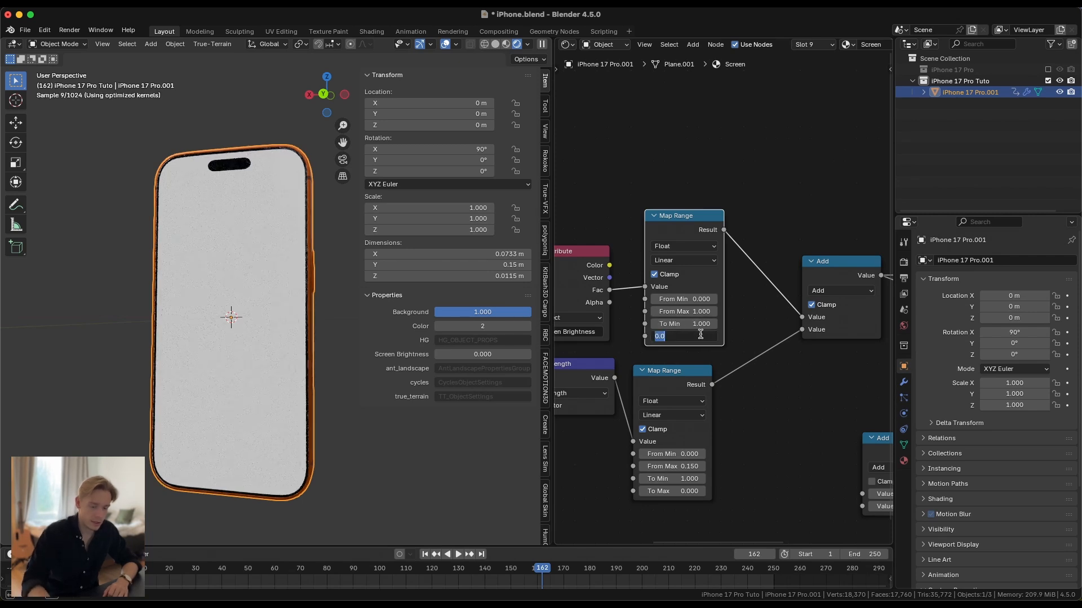
key(Return)
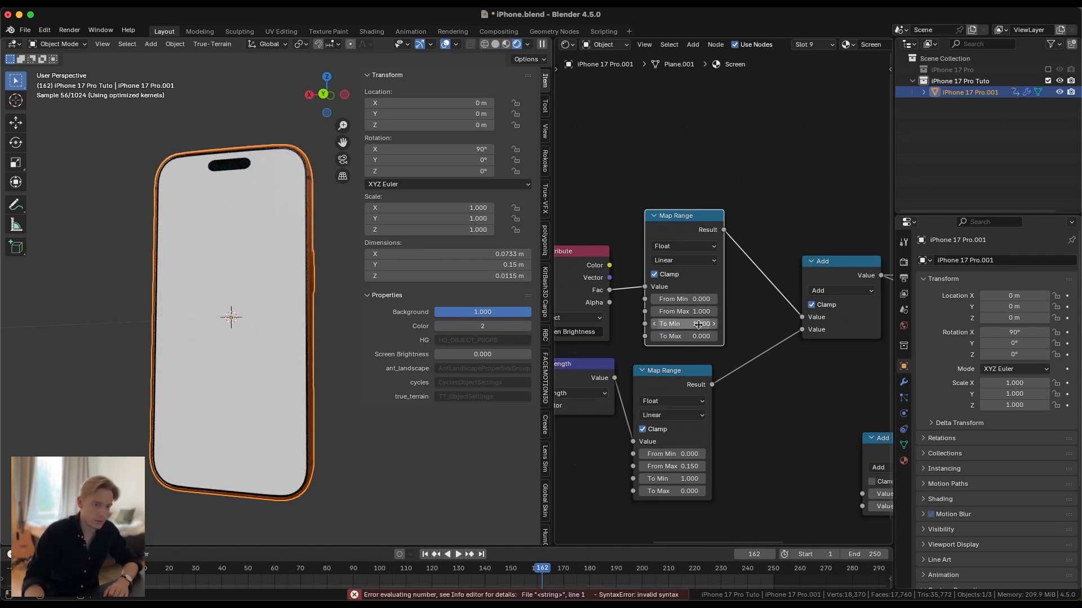
text(-1)
key(Tab)
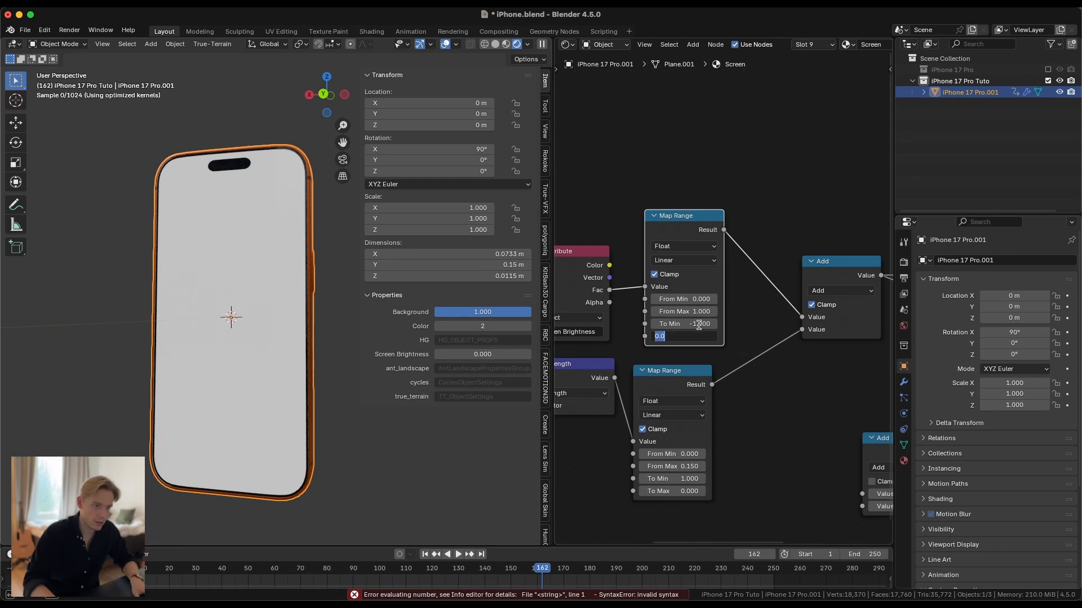
text(1)
key(Return)
click(655, 275)
scroll(665, 282, down, 3)
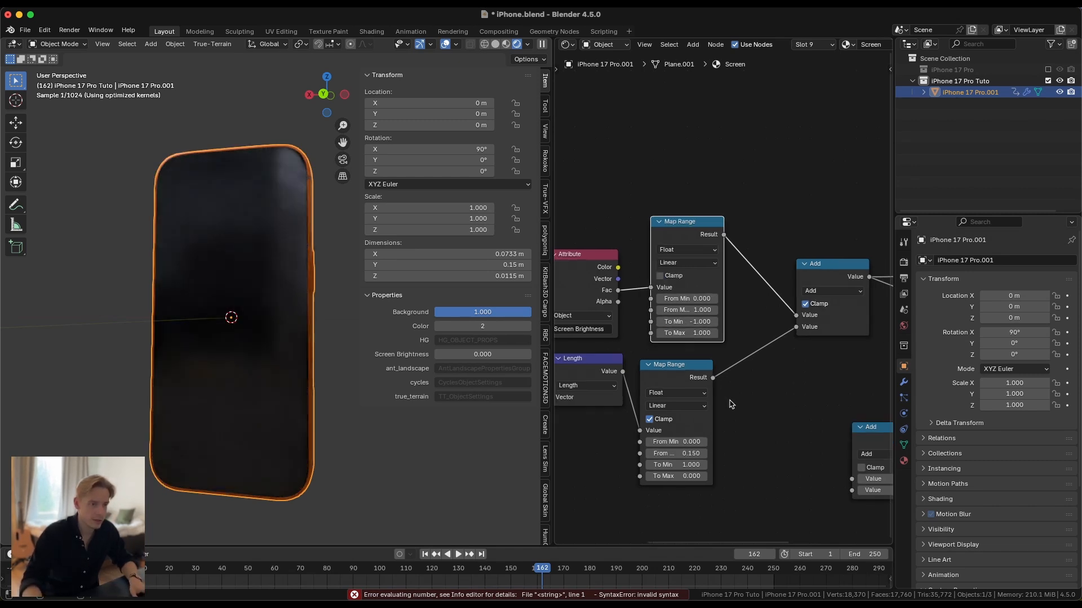
Step: Test the gradient by raising the phone's Screen Brightness to 0.132
scroll(673, 288, right, 3)
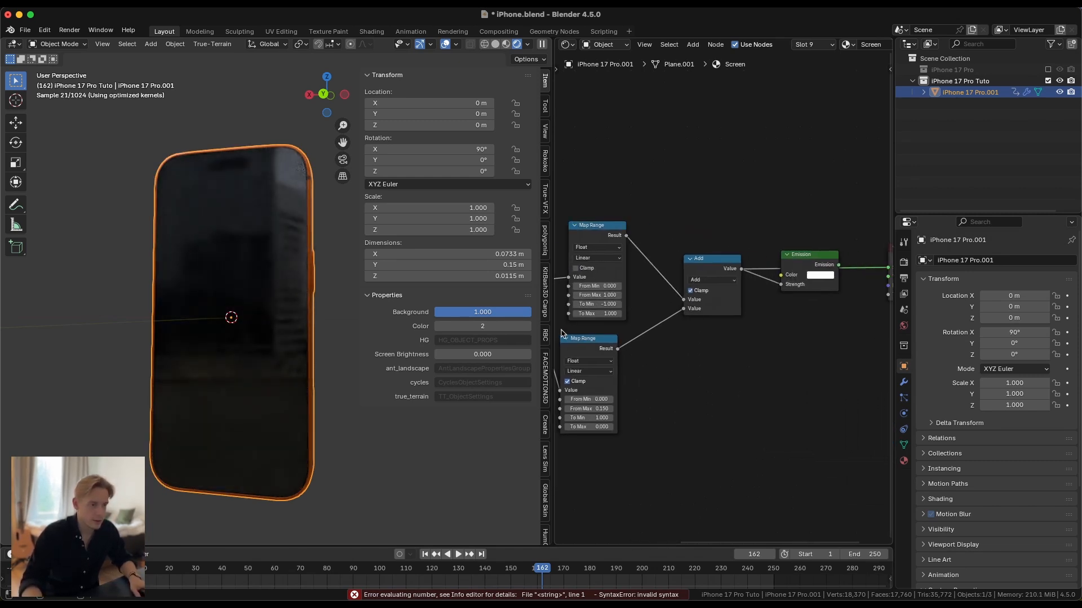
mouse_move(455, 355)
mouse_down()
mouse_move(504, 355)
mouse_move(447, 355)
mouse_up()
Step: Try X scales of 0.010 and 0.370 on the Mapping node
middle_drag(616, 370, 768, 353)
scroll(710, 373, up, 3)
middle_drag(654, 365, 732, 353)
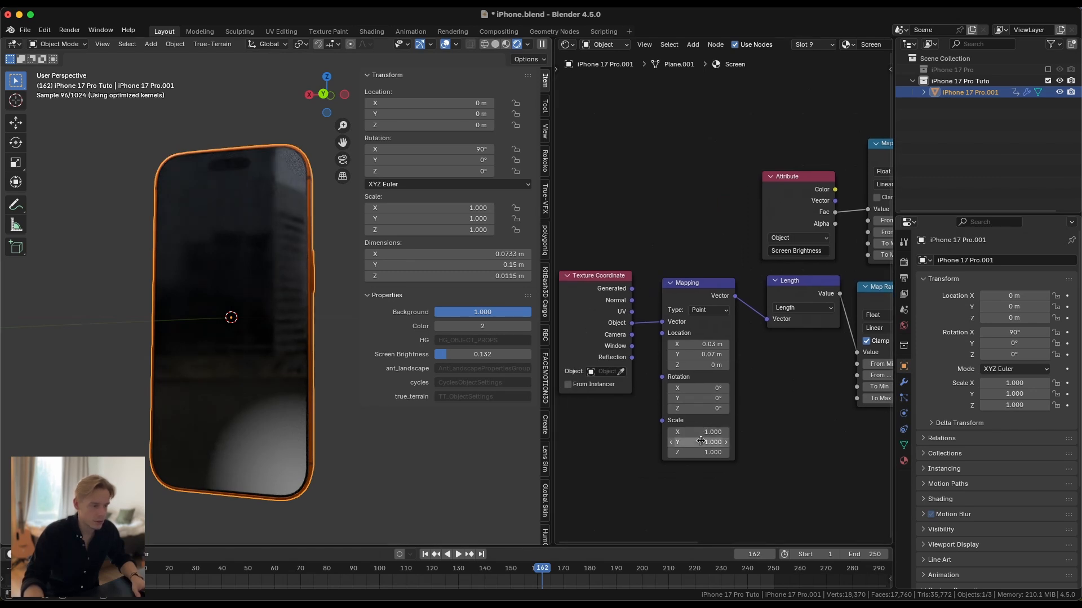
click(698, 432)
text(0.01)
key(Return)
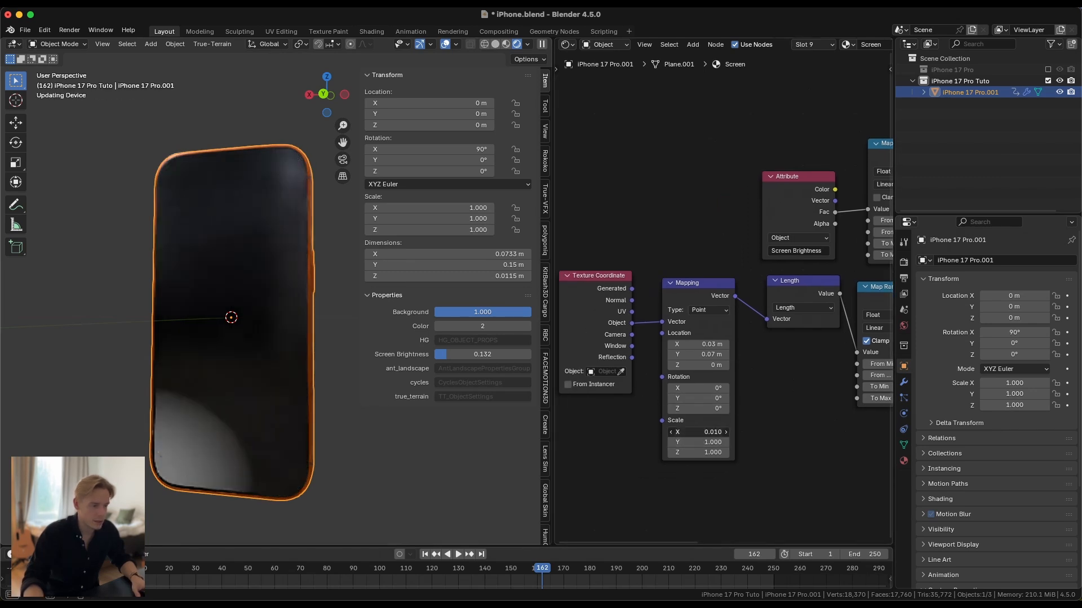
drag(698, 432, 737, 432)
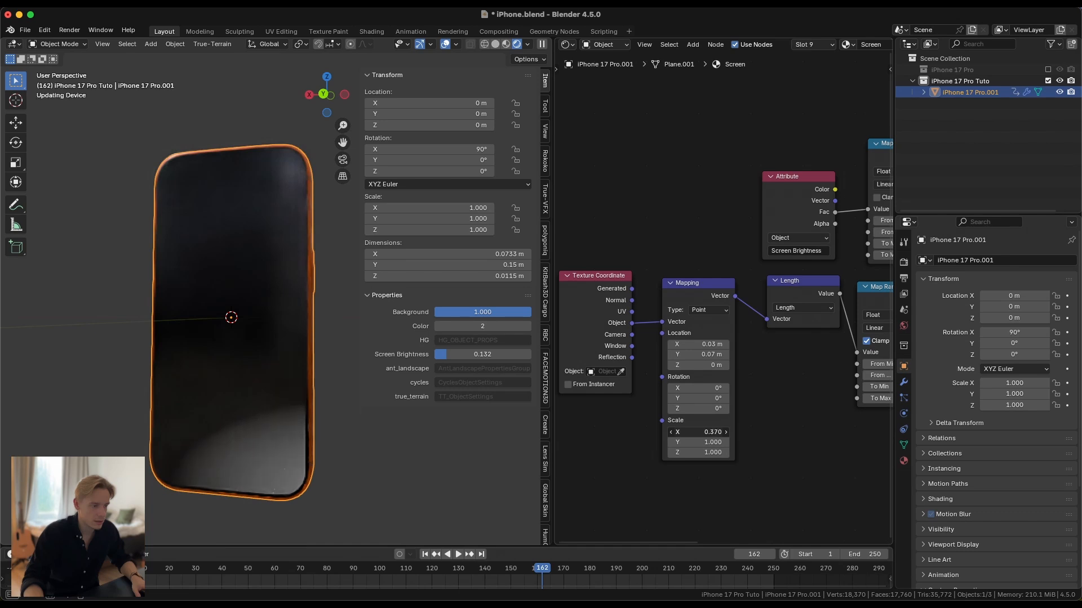
Step: Set the Mapping node's X scale to 0.250
click(709, 432)
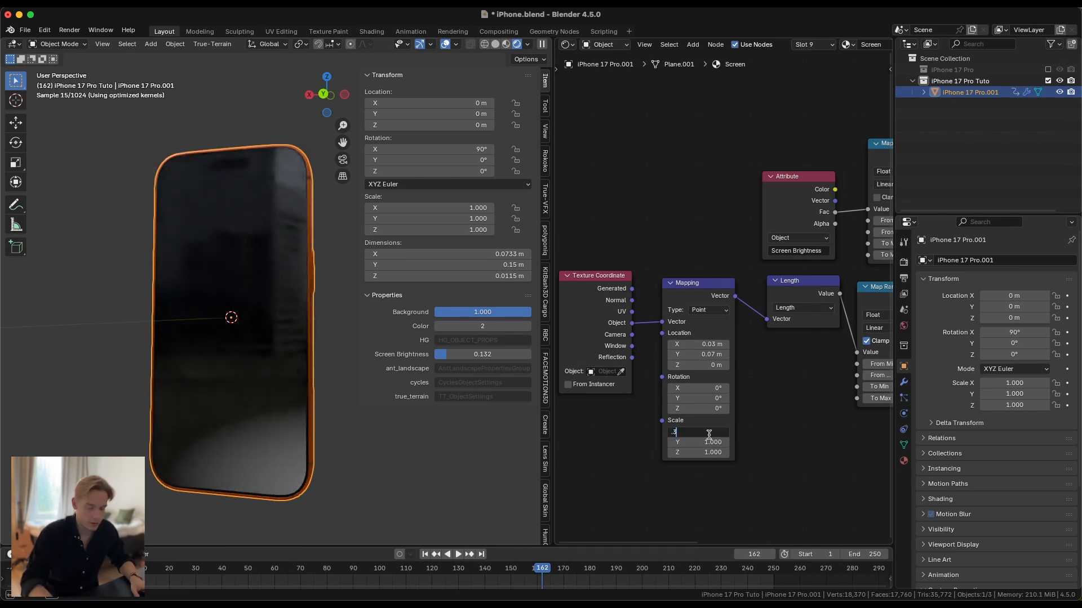
text(.3)
key(BackSpace)
text(25)
key(Return)
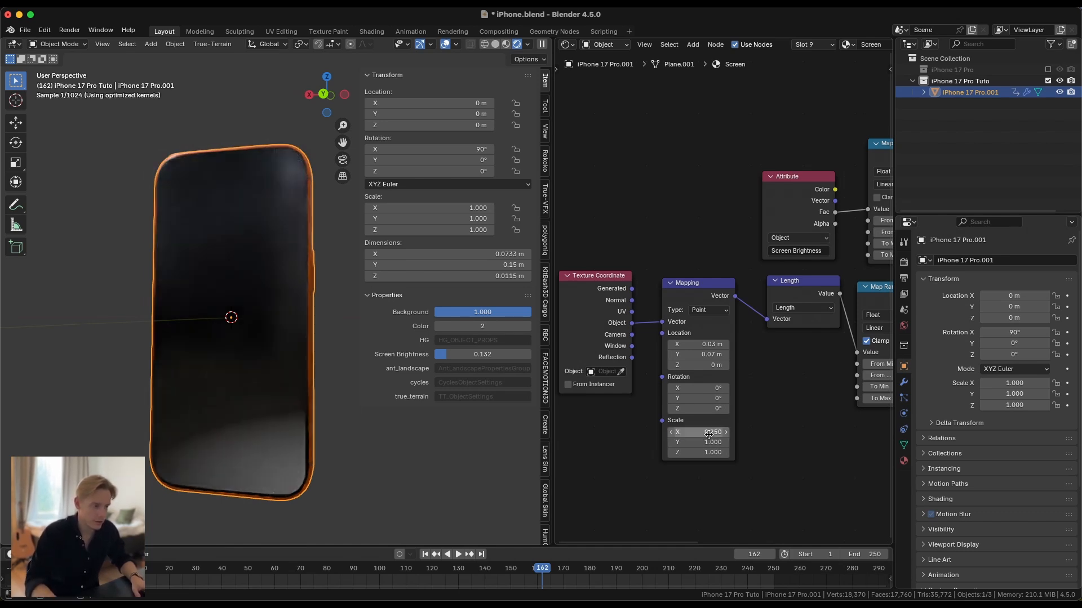
Step: Check the widened gradient by sweeping the phone's Screen Brightness up to 1.000
middle_drag(769, 273, 715, 293)
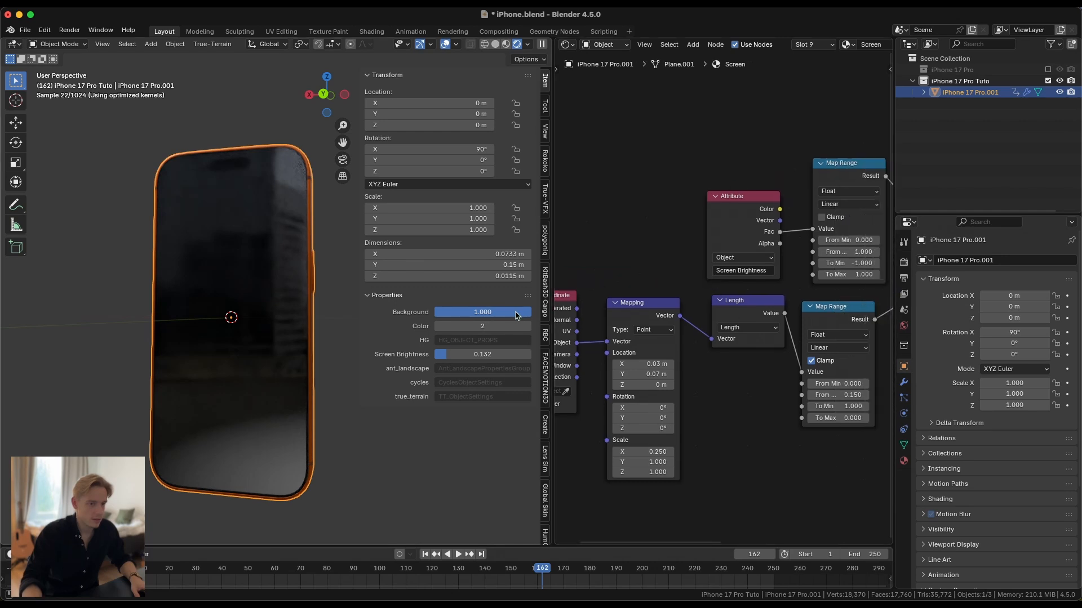
drag(446, 354, 537, 352)
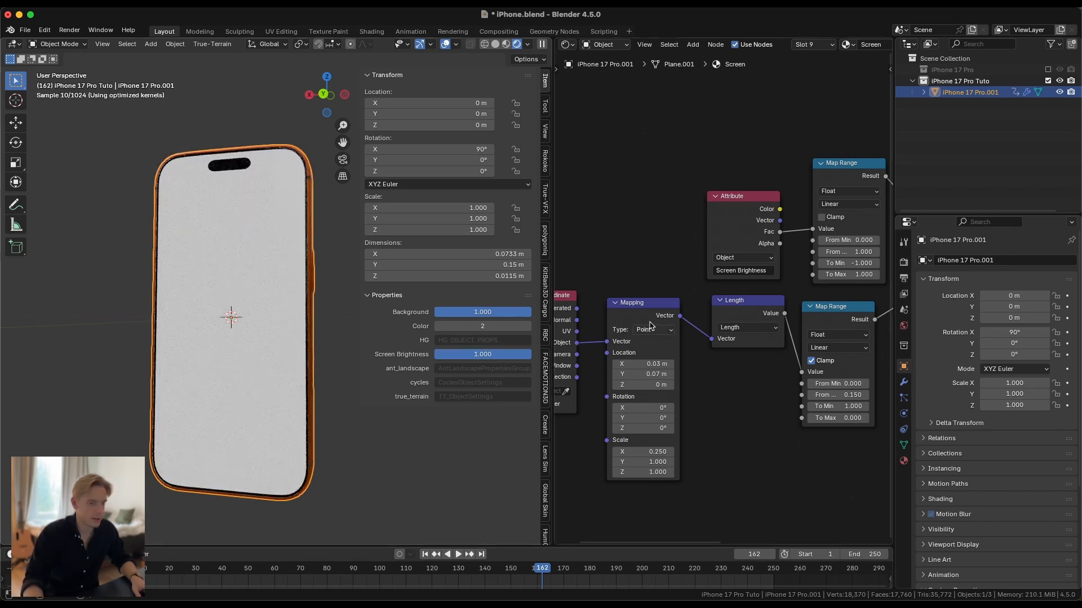
Step: Move the brightness and gradient nodes lower as a block, including the Texture Coordinate node, to free space above them
scroll(650, 325, down, 5)
drag(589, 234, 743, 404)
key(g)
click(702, 389)
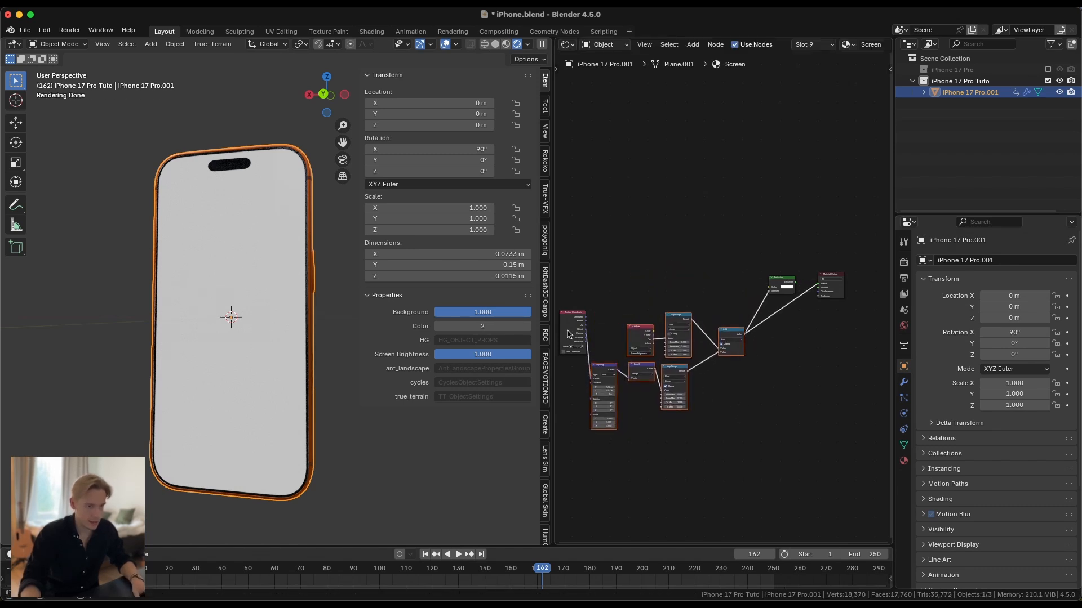
click(568, 335)
drag(570, 336, 590, 384)
Step: Add an Image Texture node in the free space above the Attribute node
scroll(647, 295, up, 1)
key(shift+a)
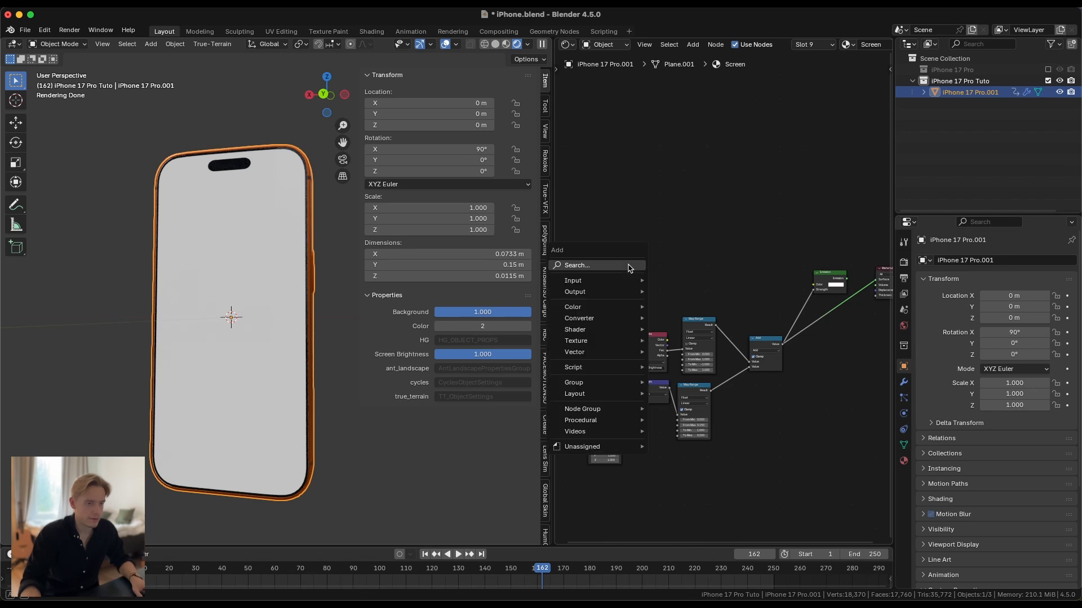
mouse_move(615, 283)
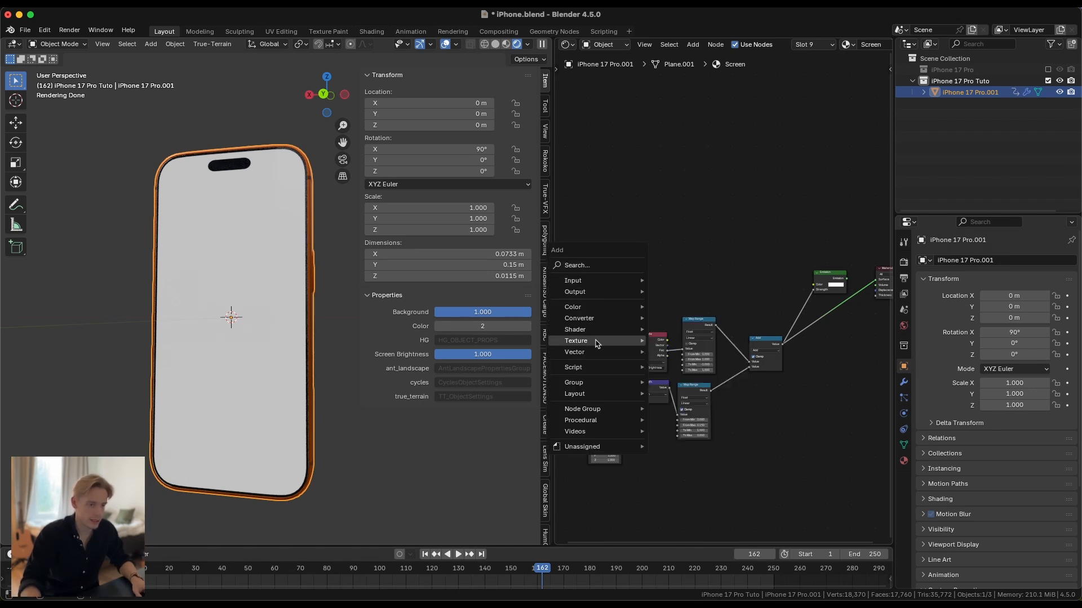
mouse_move(603, 342)
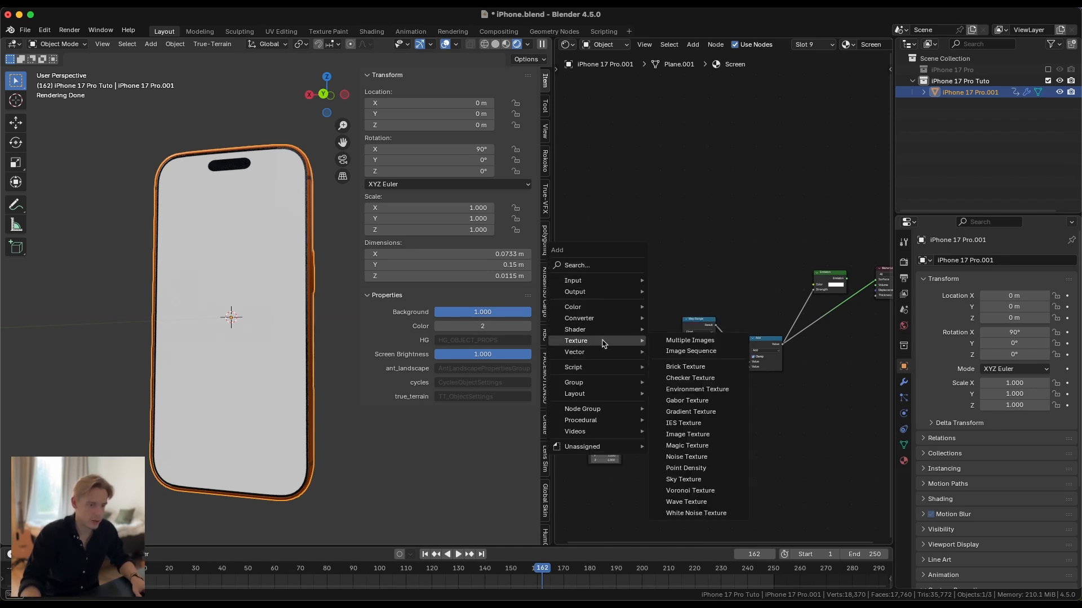
click(703, 435)
click(621, 242)
scroll(626, 244, up, 3)
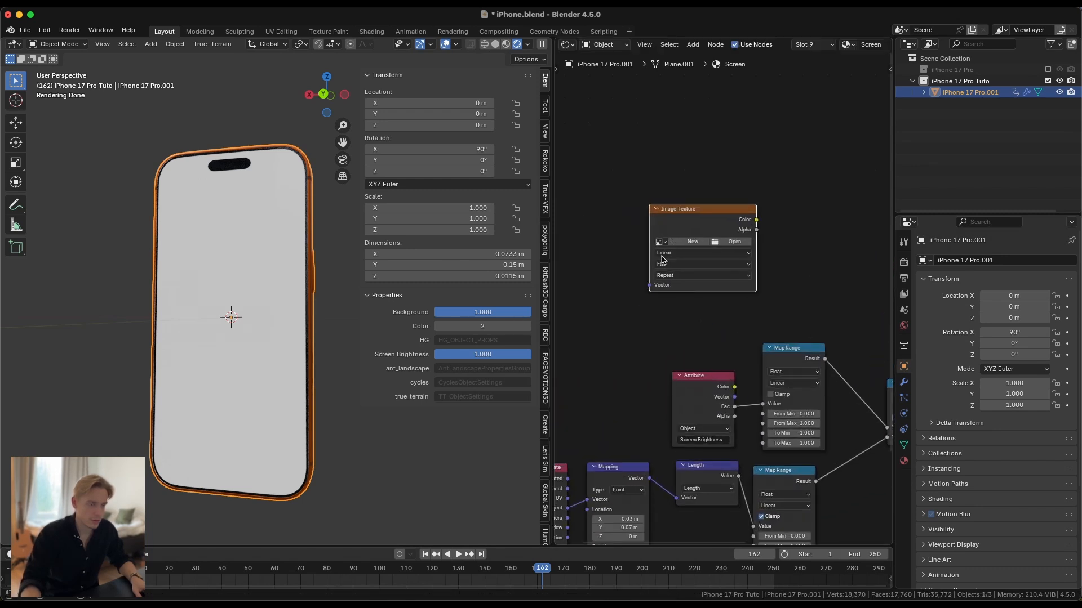
Step: Load iPhone Unlock.MP4 into the Image Texture node, shift the node away from the others, and set its Frames to 500
click(659, 242)
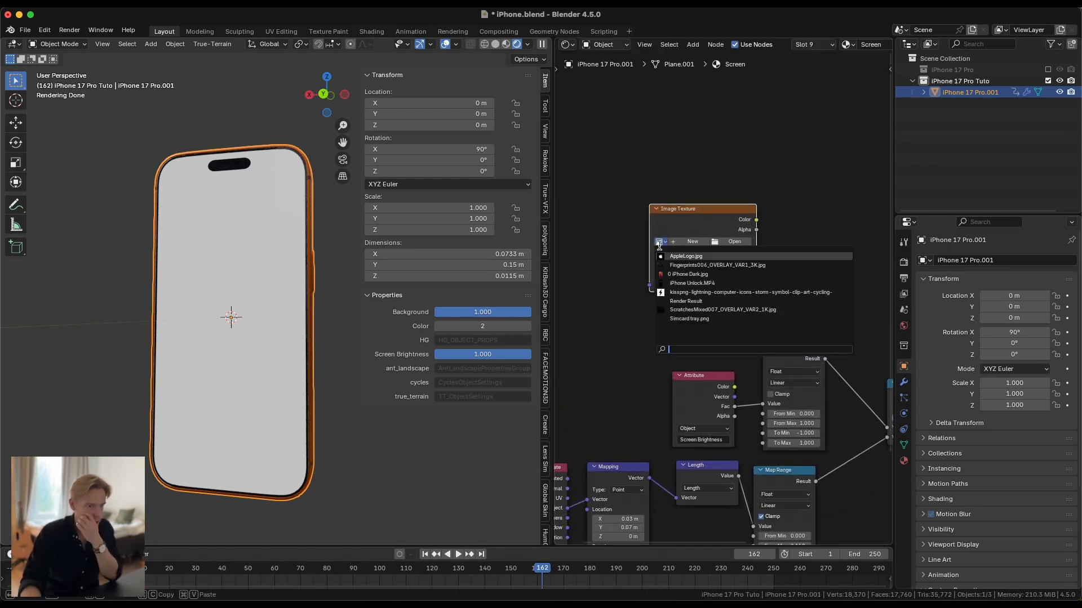
click(730, 283)
drag(665, 210, 621, 168)
middle_drag(701, 248, 682, 245)
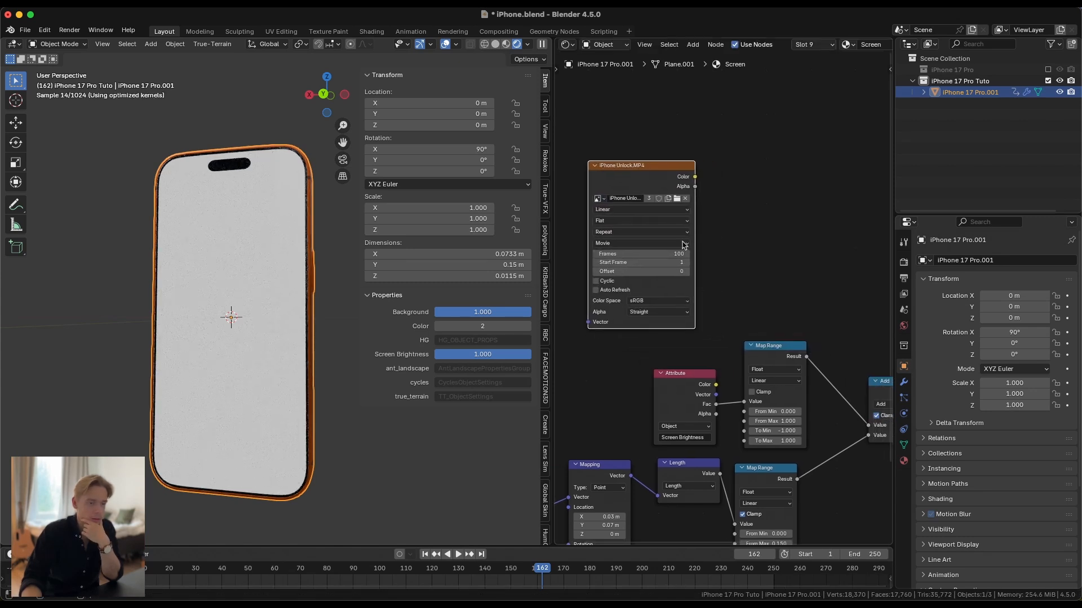
key(Return)
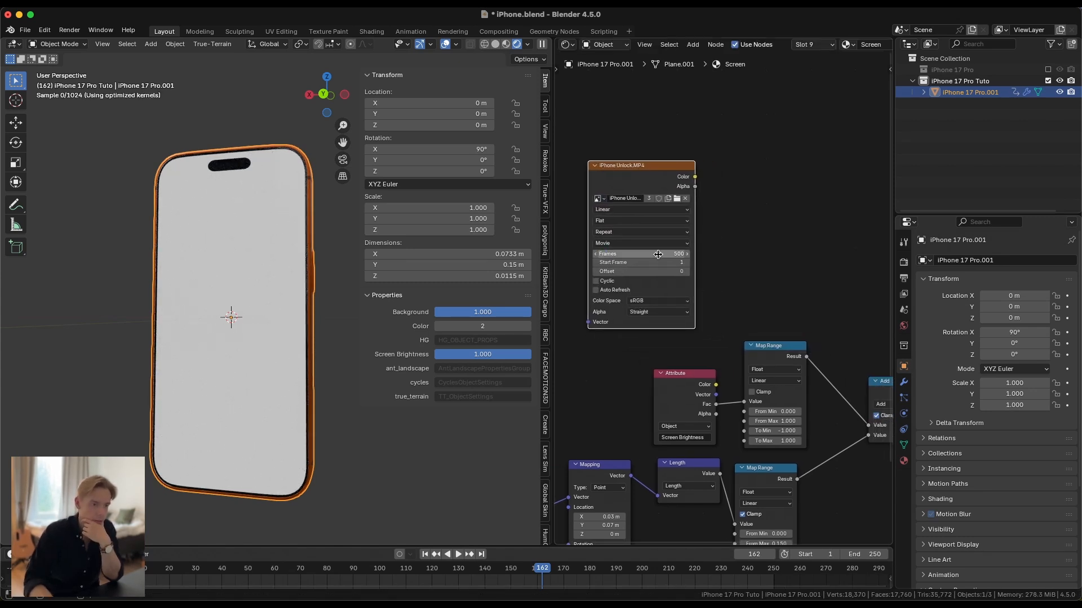
Step: Preview the iPhone Unlock.MP4 texture, then link its Color to the Emission node's Color and route Emission back to the Material Output
middle_drag(714, 181, 656, 186)
scroll(656, 186, down, 2)
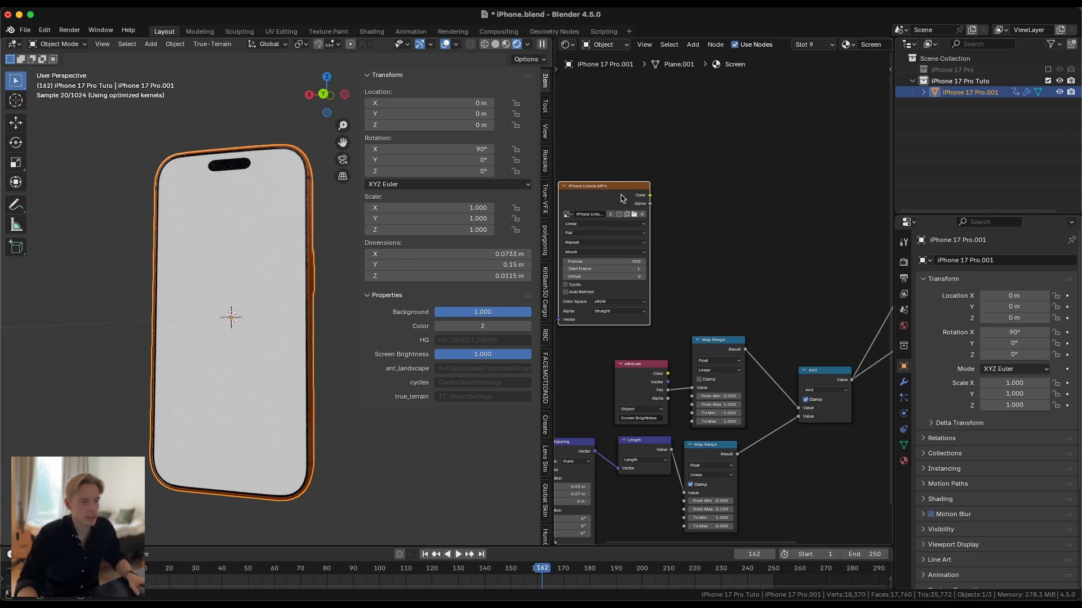
ctrl+shift+click(623, 198)
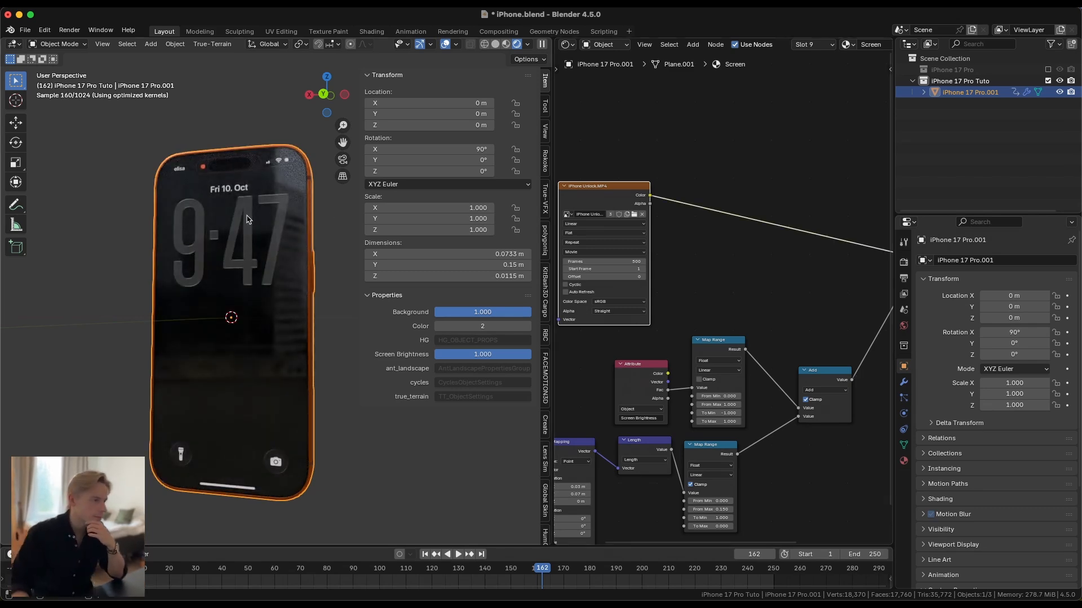
scroll(691, 232, down, 2)
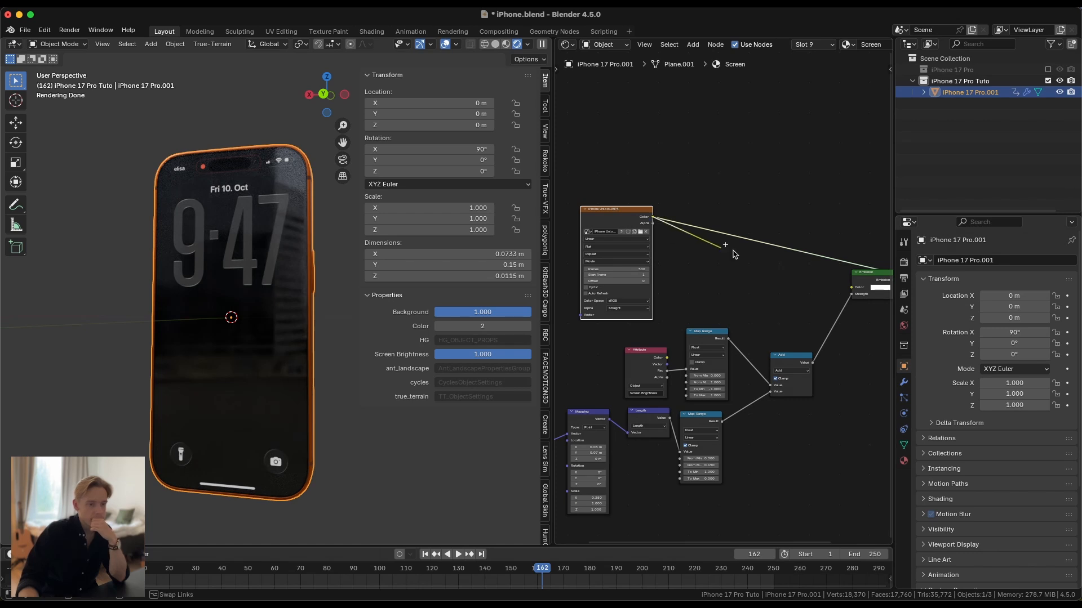
scroll(854, 292, up, 1)
middle_drag(854, 291, 719, 287)
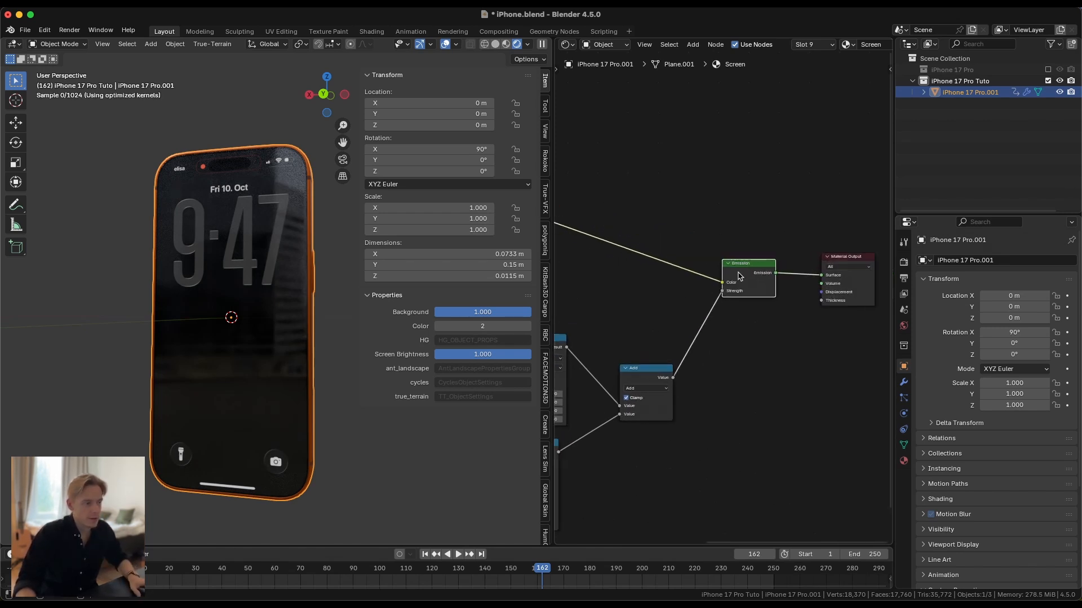
middle_drag(582, 304, 727, 278)
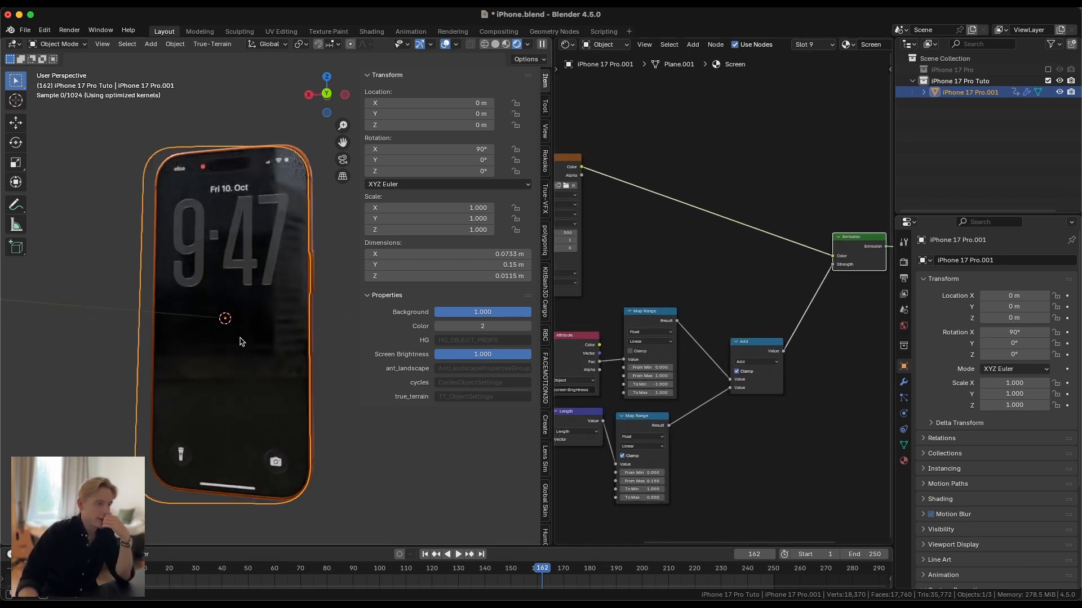
Step: View the phone deselected from a slightly different angle and test the unlock video on its screen with Screen Brightness
middle_drag(242, 340, 295, 308)
click(328, 306)
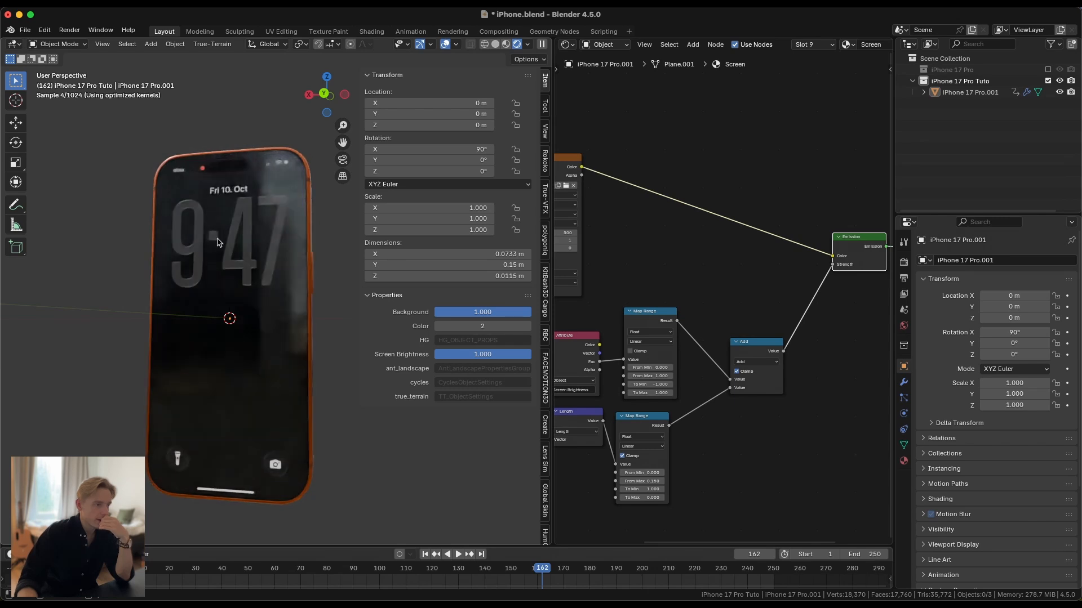
middle_drag(656, 276, 699, 257)
drag(511, 358, 589, 355)
Step: Move the iPhone Unlock.MP4 texture node higher, farther above the Map Range nodes
scroll(618, 326, down, 3)
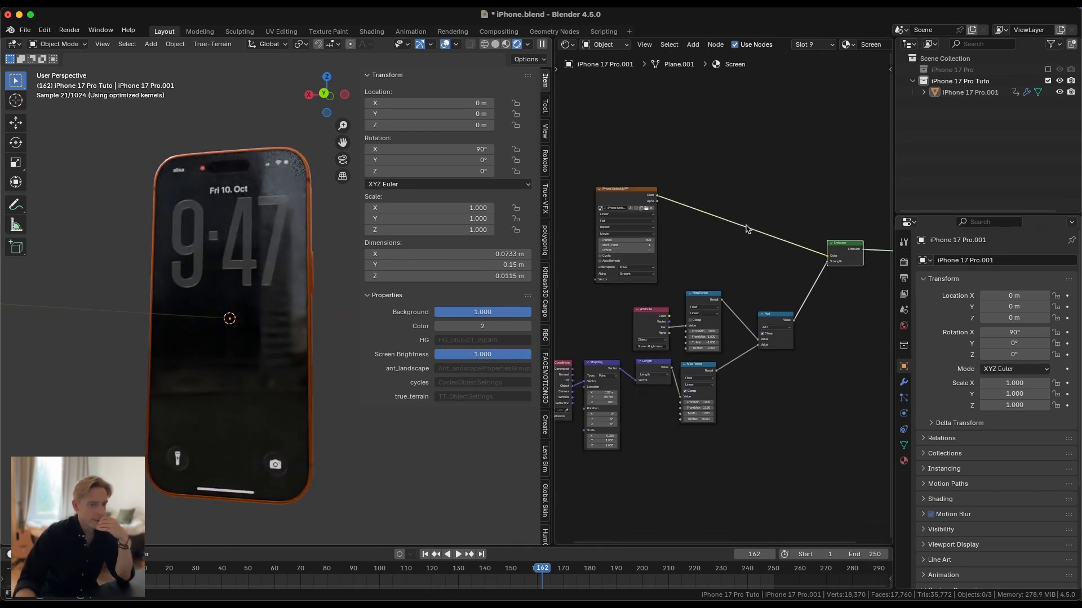
scroll(727, 252, up, 2)
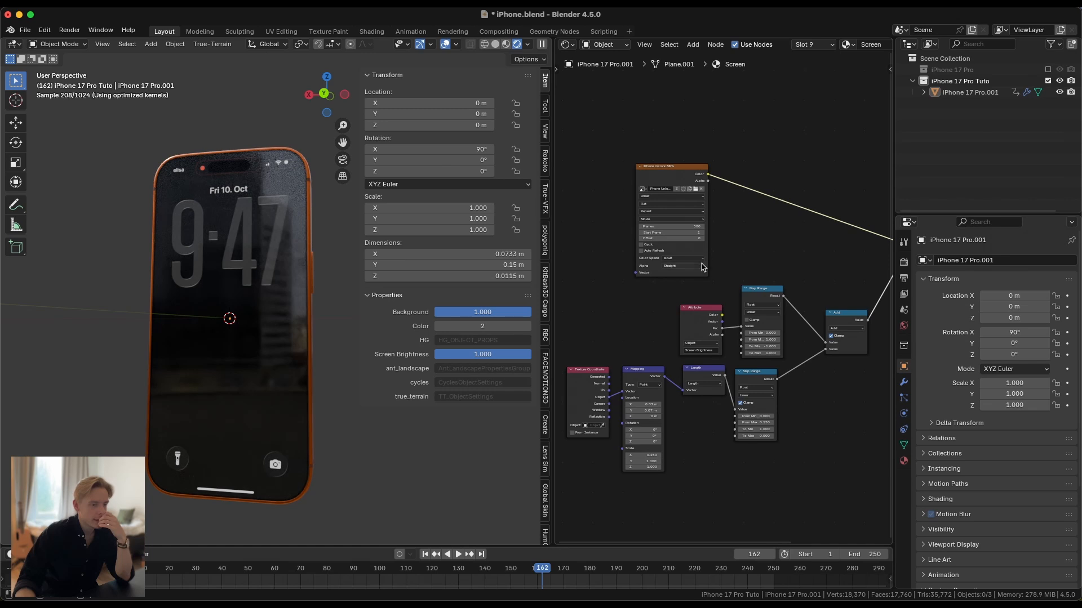
drag(678, 171, 778, 104)
middle_drag(799, 222, 715, 233)
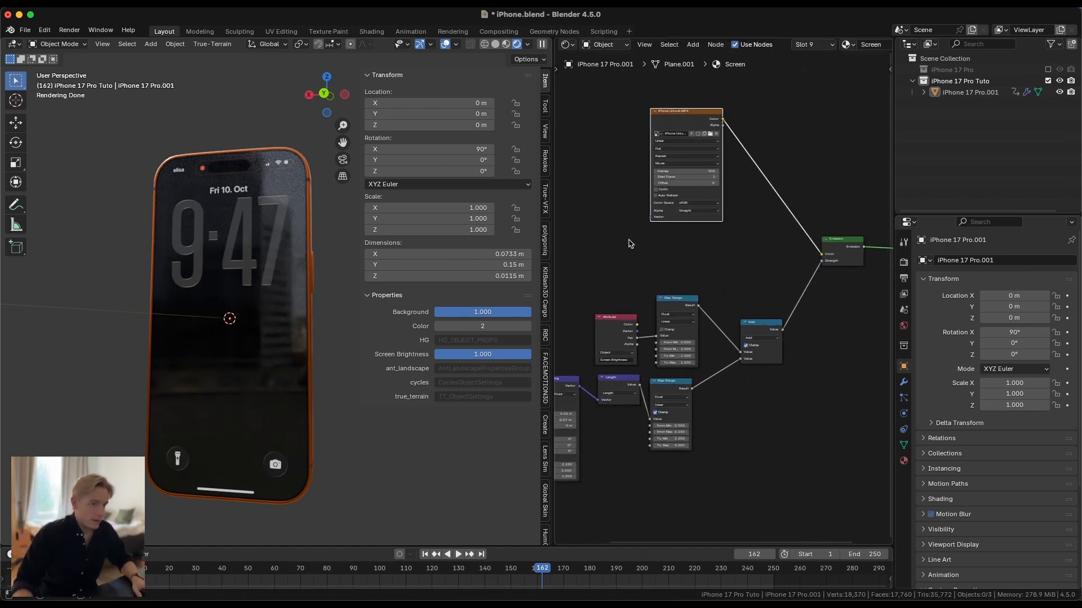
Step: Add an Image Texture node using iPhone Dark.jpg near the unlock video node and preview it on the phone screen
middle_drag(610, 257, 664, 255)
key(shift+a)
mouse_move(635, 258)
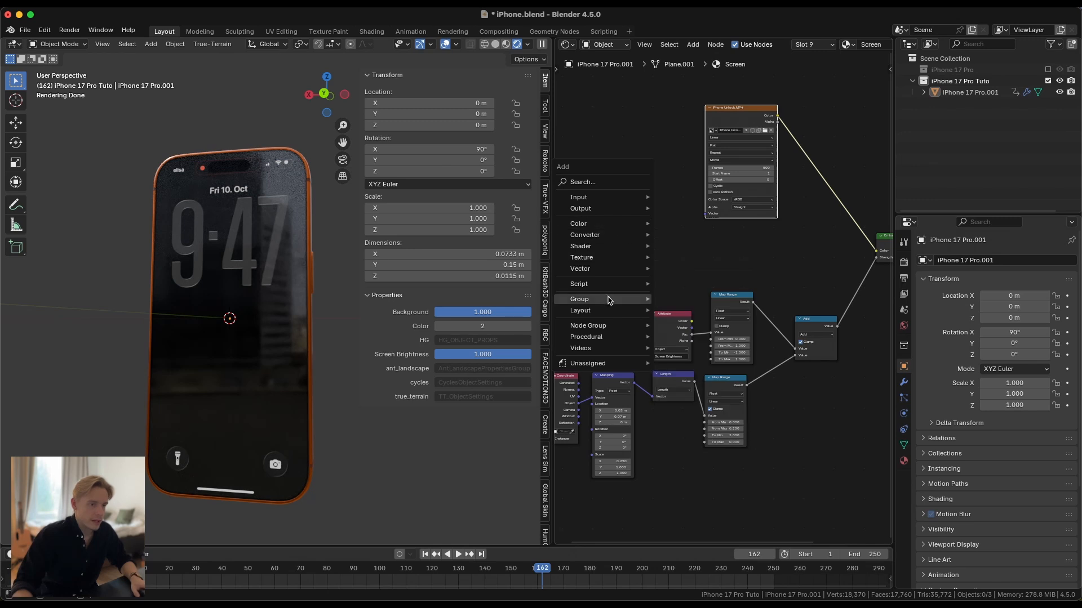
mouse_move(608, 198)
mouse_move(602, 224)
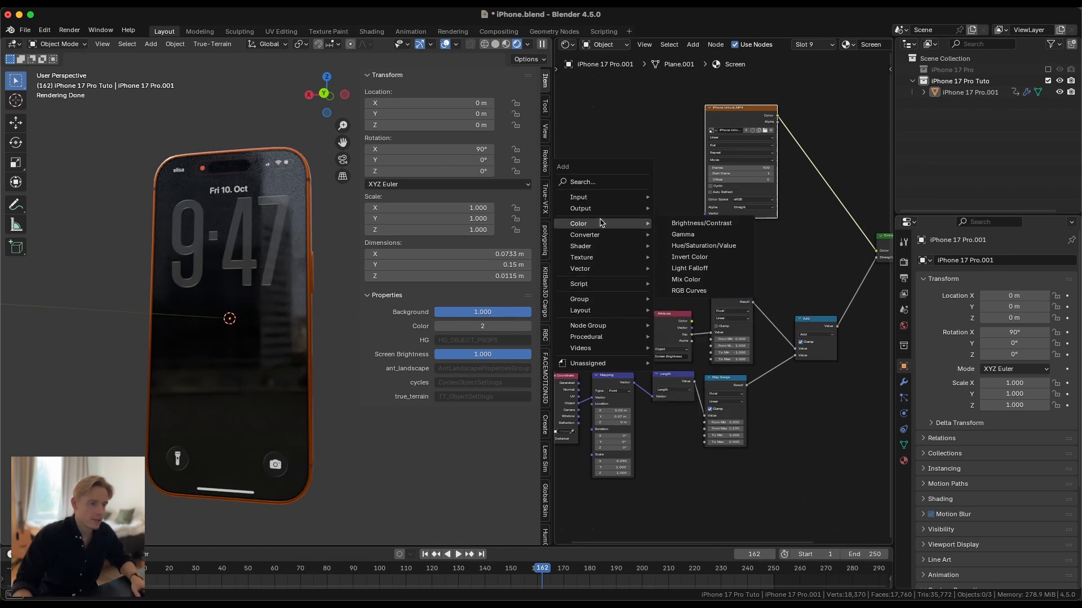
mouse_move(586, 258)
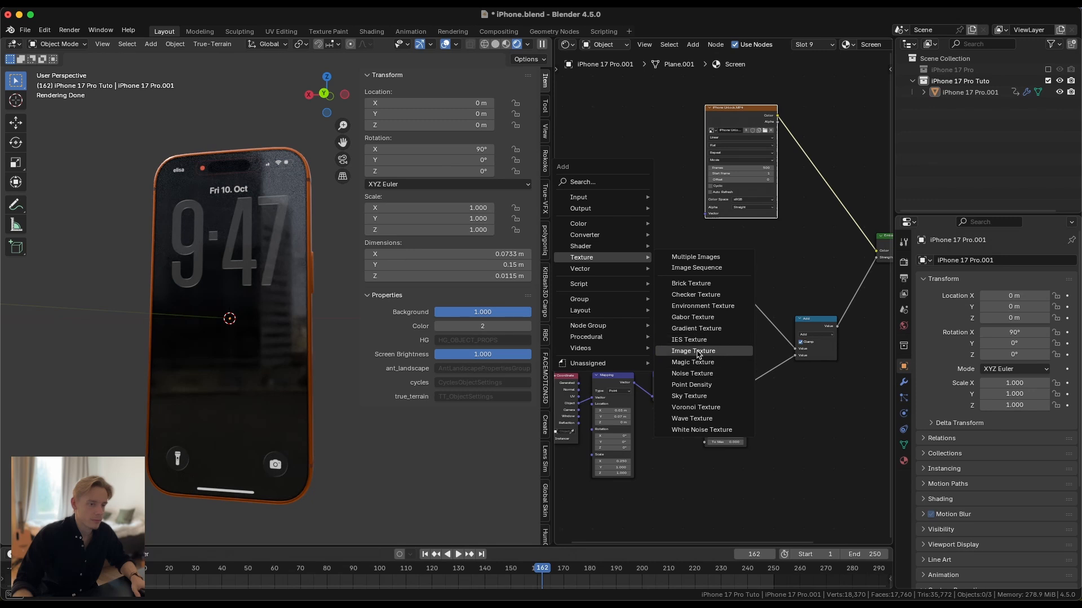
click(700, 351)
click(579, 210)
click(588, 235)
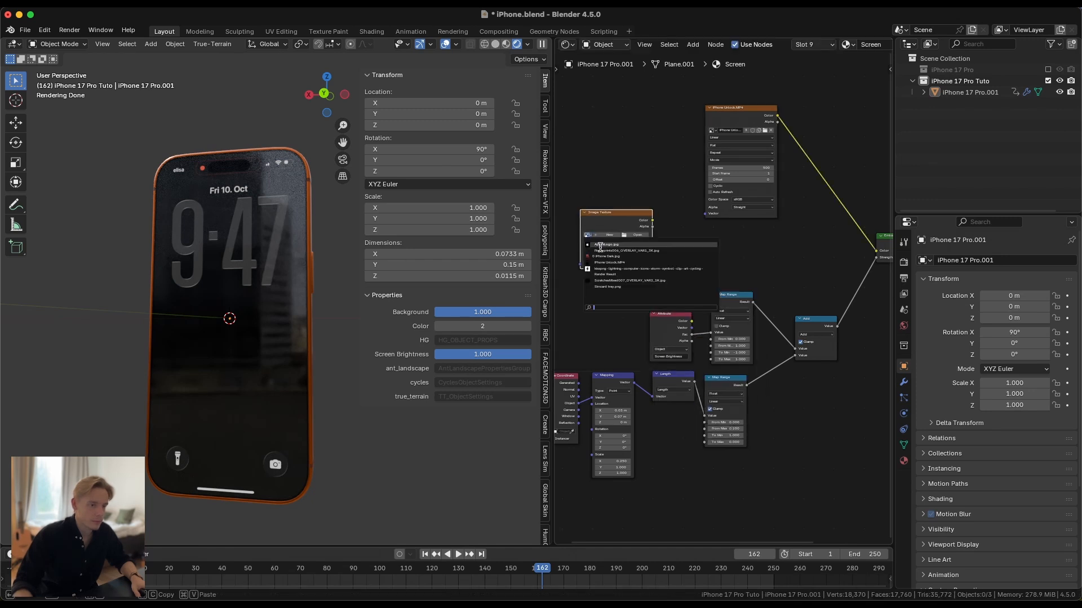
click(608, 256)
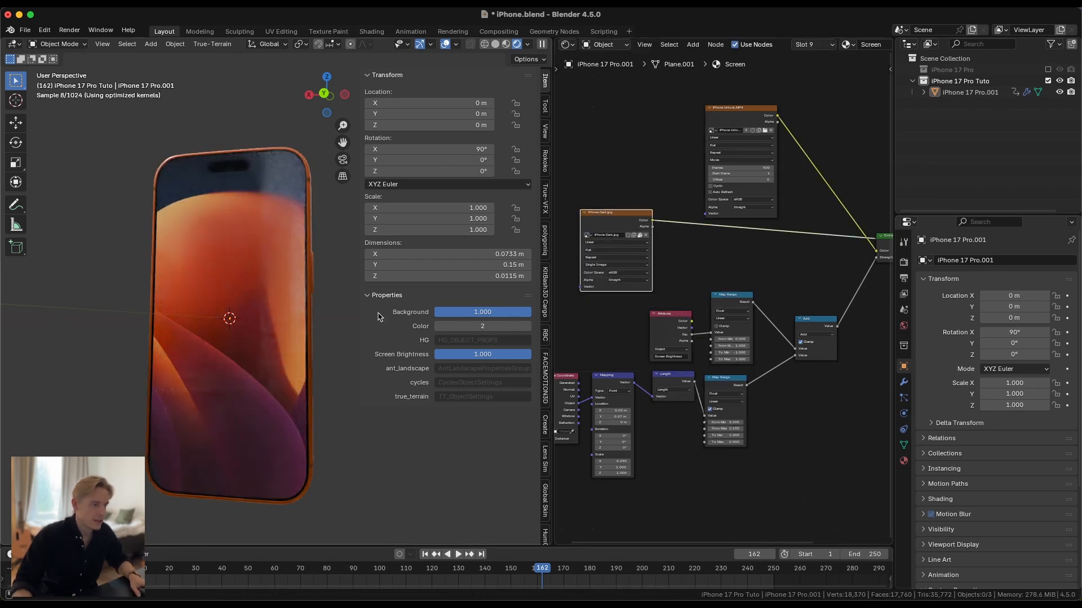
drag(627, 250, 619, 254)
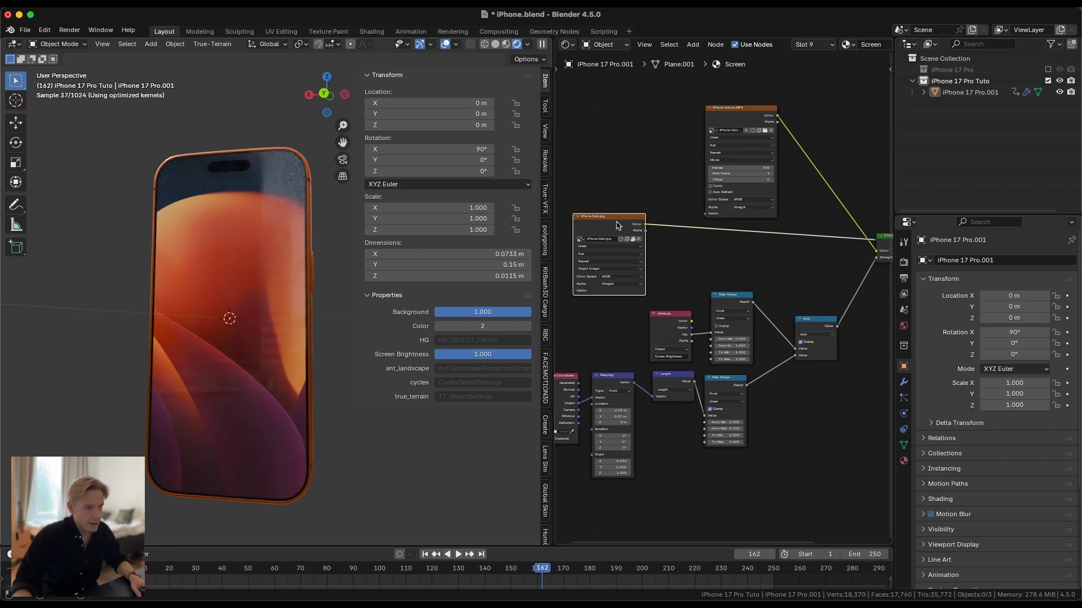
scroll(669, 240, down, 2)
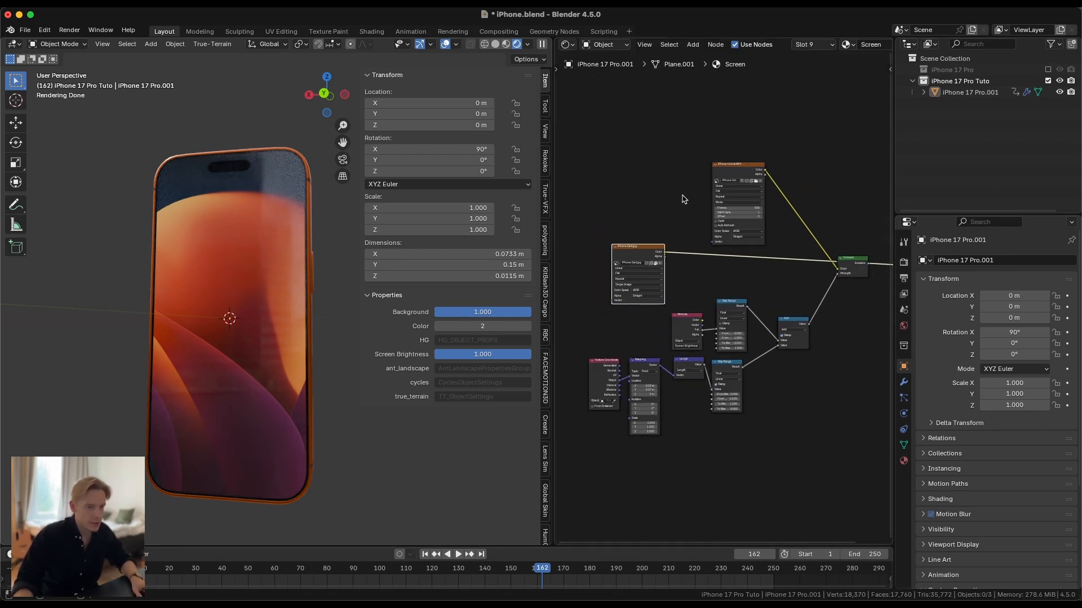
key(shift+a)
click(650, 124)
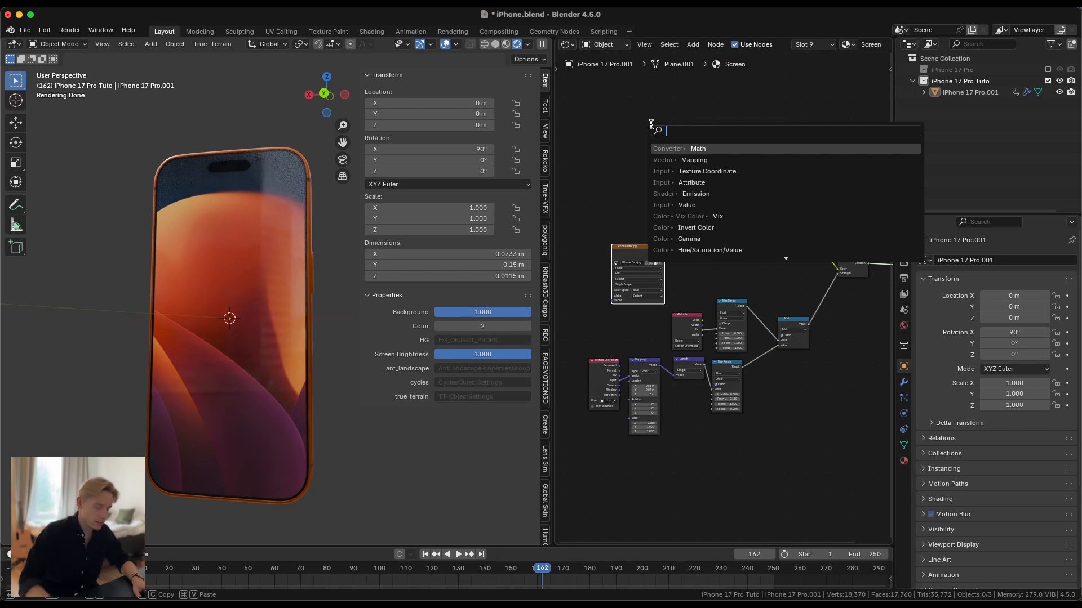
text(add)
key(Return)
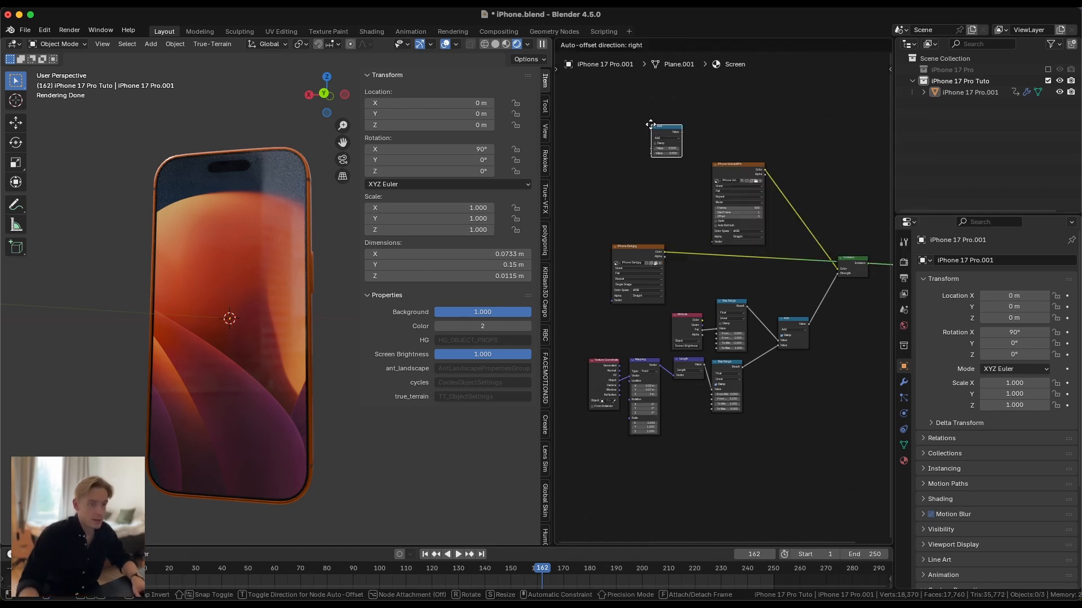
click(651, 124)
Step: Add a Mix Color node and place it beside the iPhone Unlock.MP4 texture node
key(shift+a)
click(661, 132)
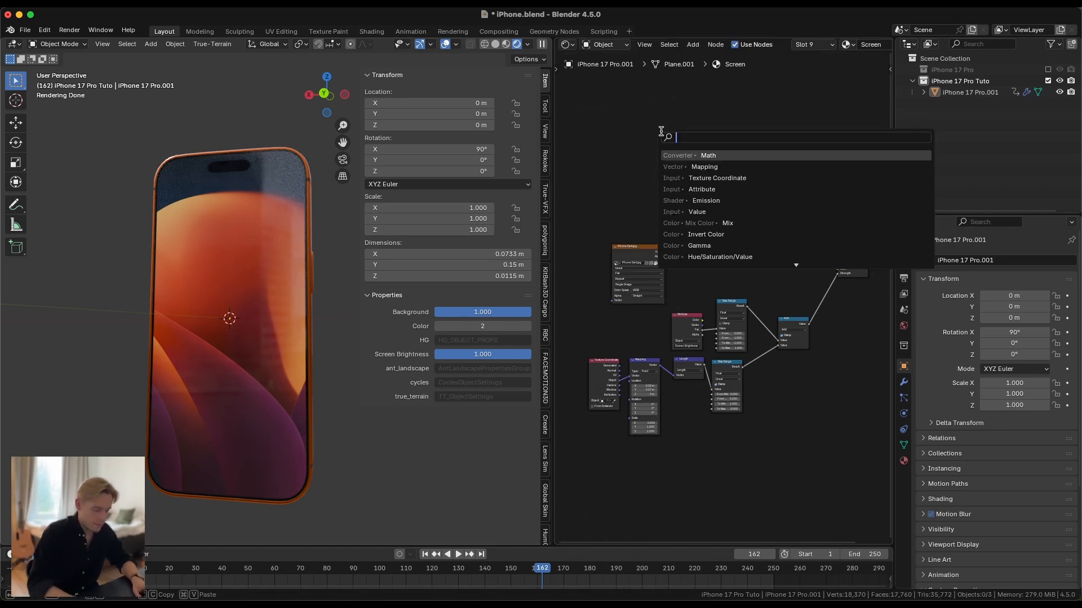
text(mix cp)
key(Return)
click(663, 136)
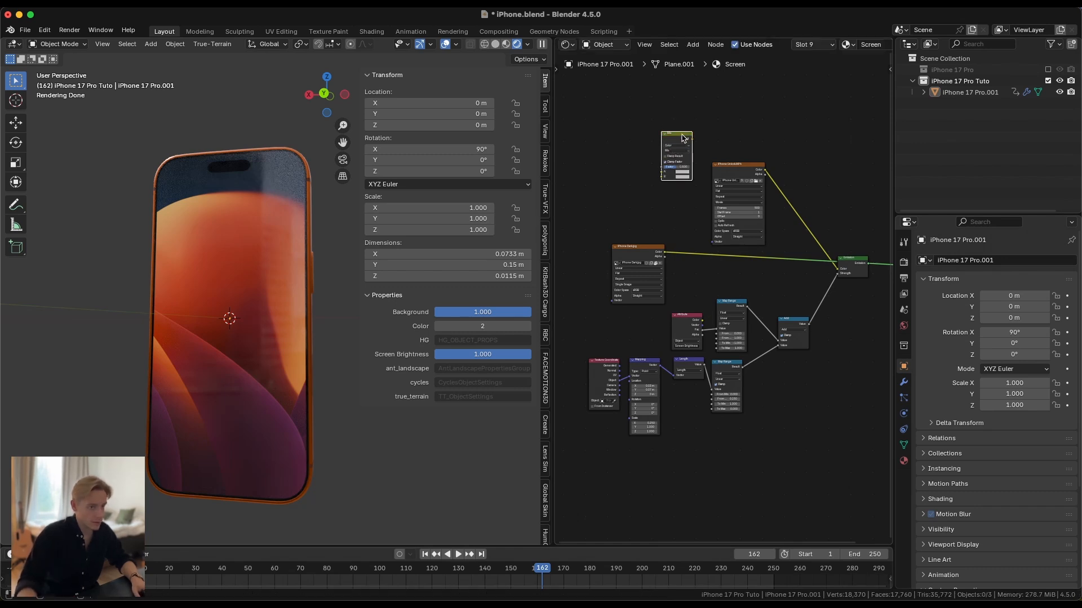
scroll(677, 138, up, 5)
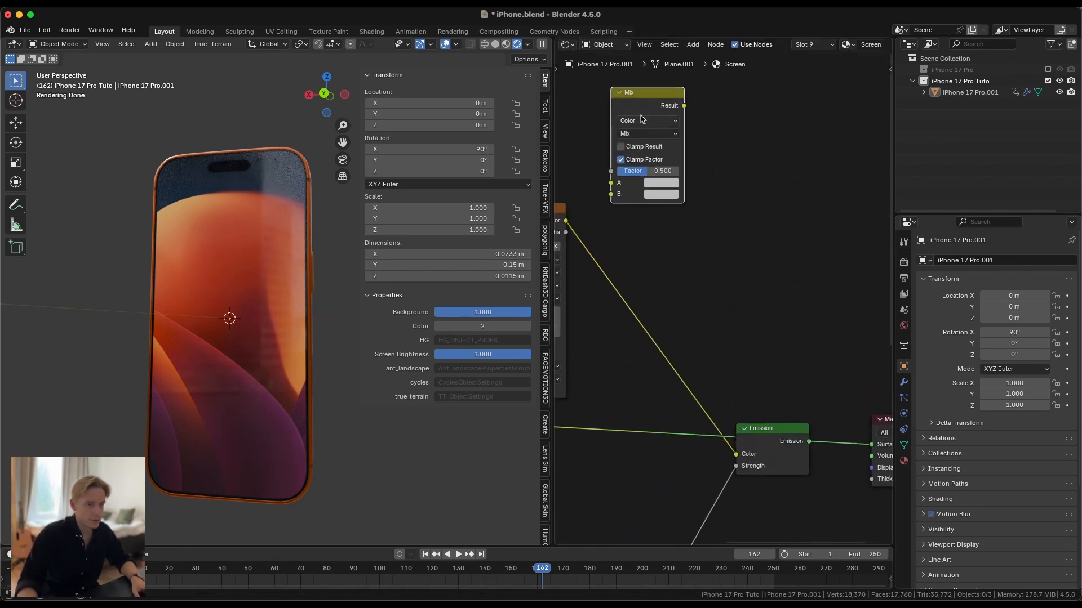
drag(641, 94, 676, 139)
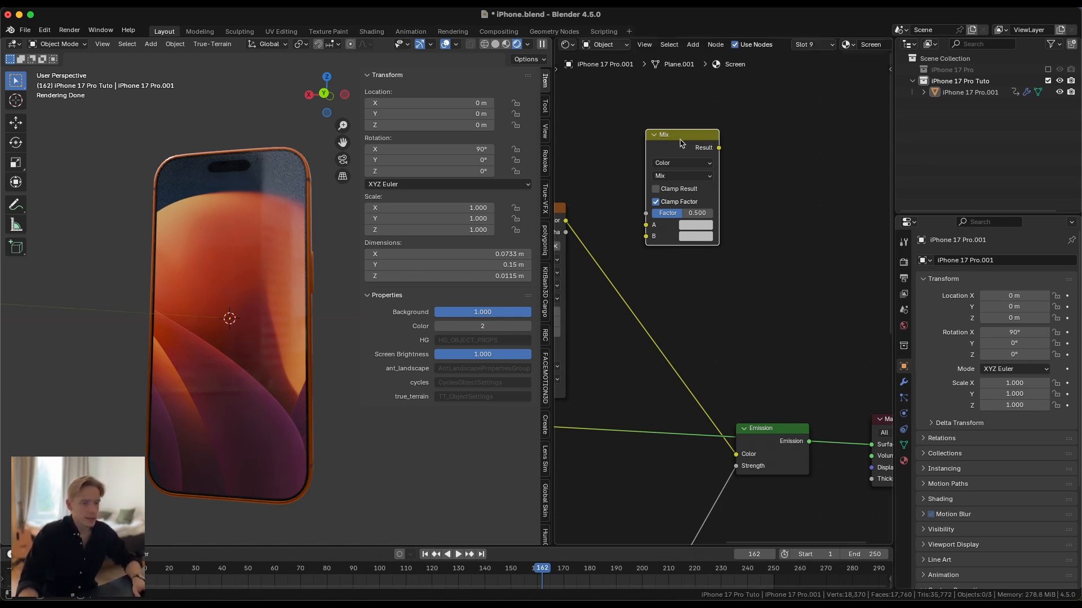
scroll(681, 143, down, 2)
drag(620, 193, 631, 135)
drag(729, 148, 738, 169)
scroll(738, 170, down, 4)
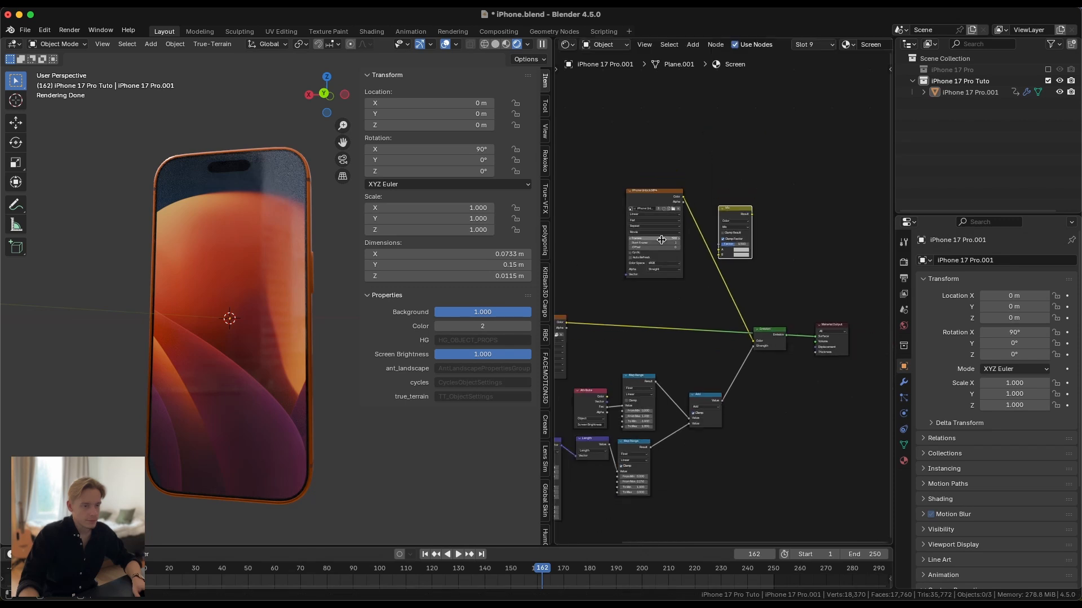
Step: Insert the Mix node on the iPhone Dark.jpg link as input A and connect iPhone Unlock.MP4's Color to B
middle_drag(762, 212, 782, 203)
scroll(782, 202, up, 1)
drag(756, 200, 691, 291)
scroll(711, 298, up, 3)
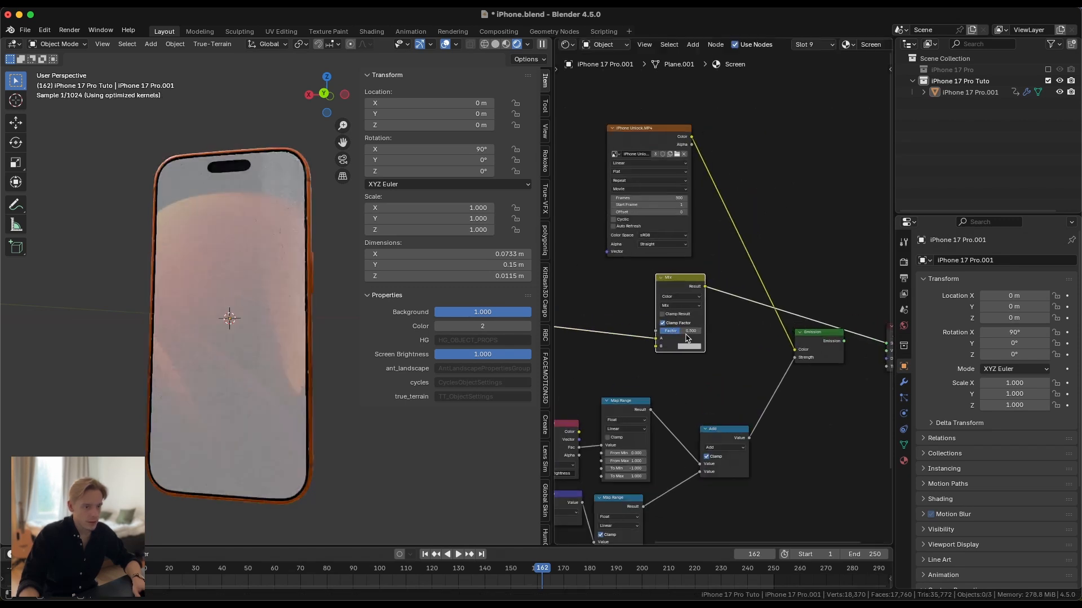
middle_drag(711, 299, 759, 294)
drag(670, 123, 552, 128)
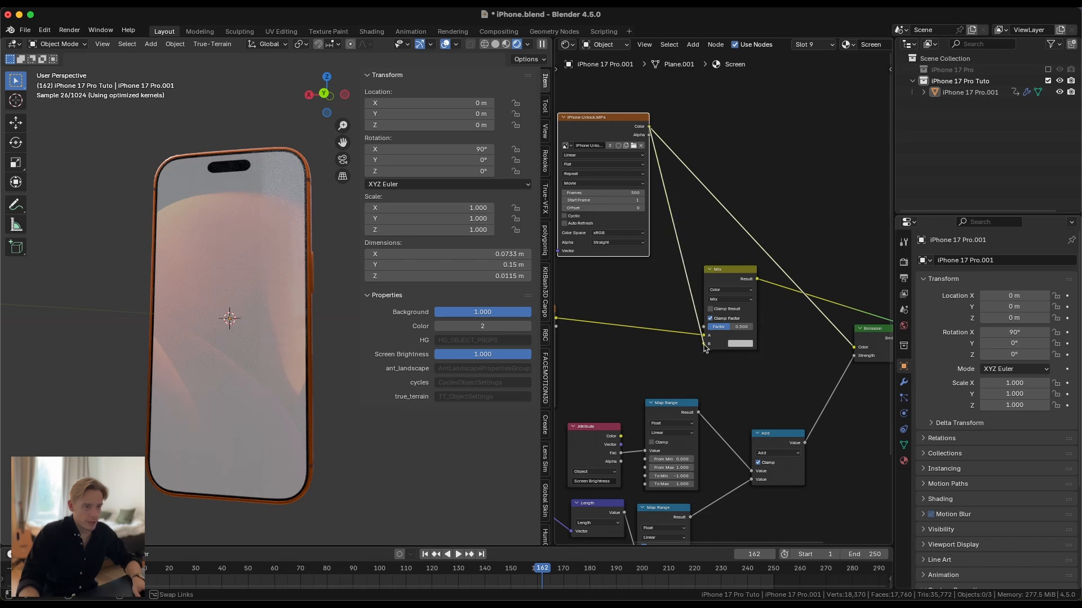
Step: Change the Mix node's blending mode to Add and set its Factor to 1
click(730, 300)
key(a)
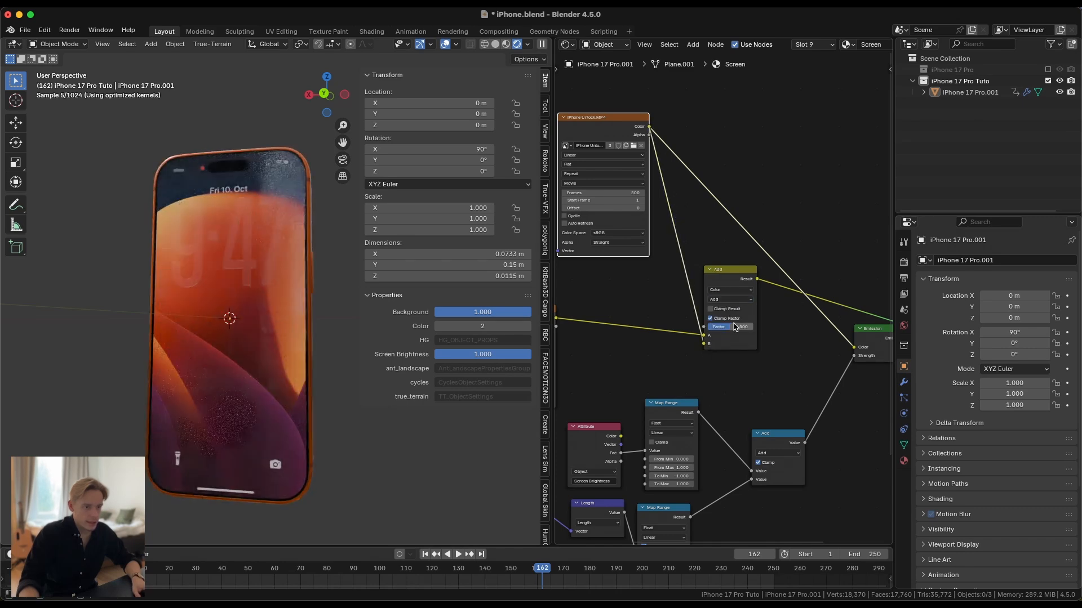
drag(734, 327, 759, 330)
Step: Link the color Add node's Result to the Emission node's Color and route Emission back to the Material Output
middle_drag(678, 303, 666, 295)
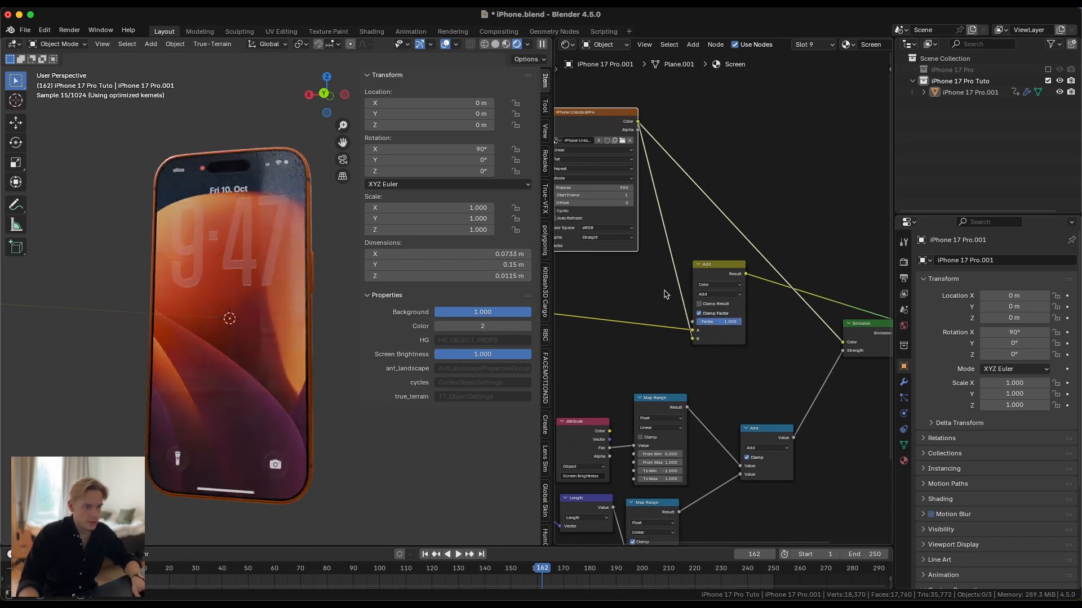
drag(852, 342, 848, 343)
middle_drag(800, 336, 712, 338)
ctrl+shift+click(775, 330)
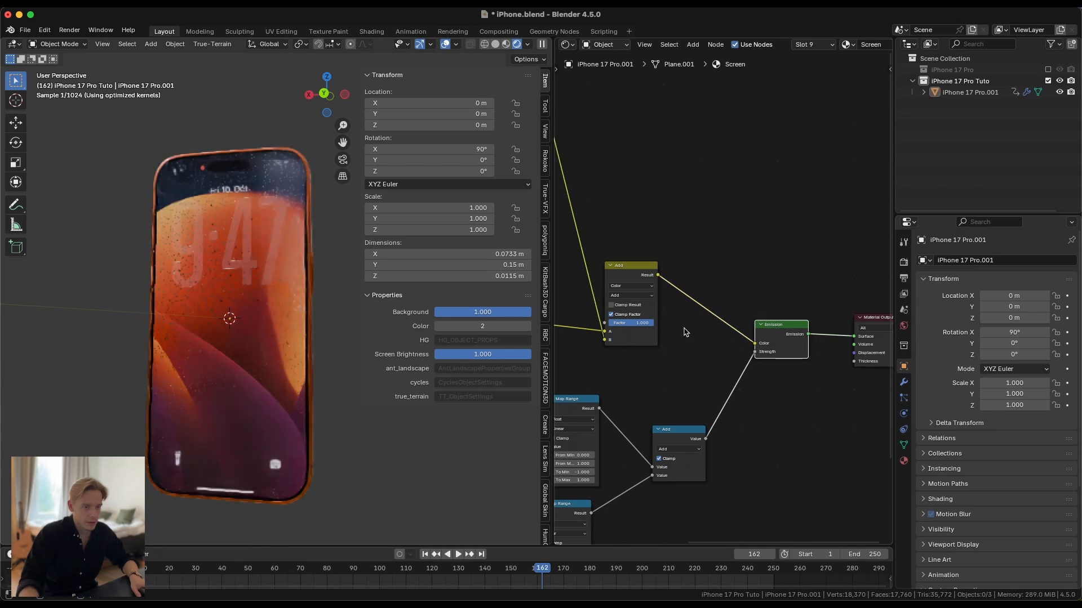
Step: Disable Clamp Factor on the color Add node, set its Factor to 2, and inspect the phone from other angles
middle_drag(611, 329, 669, 317)
scroll(669, 317, up, 3)
click(671, 312)
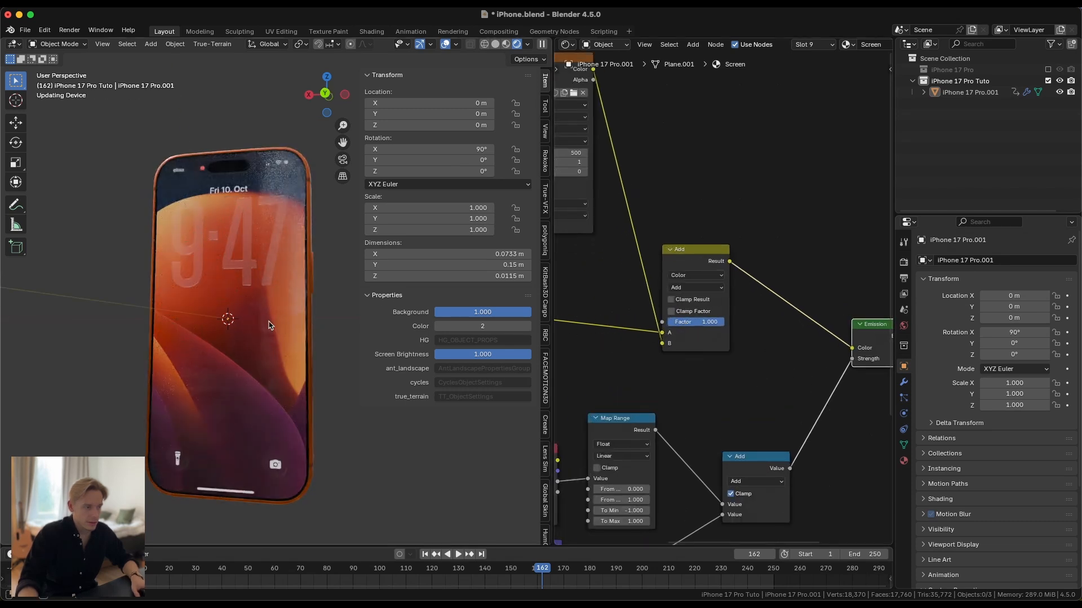
click(711, 323)
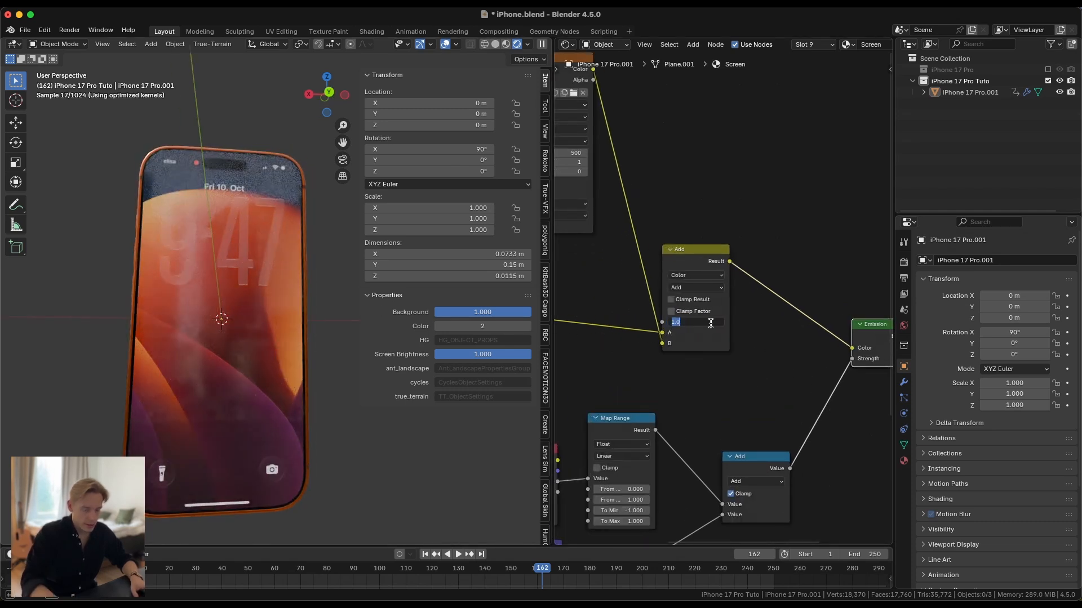
text(2)
key(Return)
middle_drag(226, 242, 251, 241)
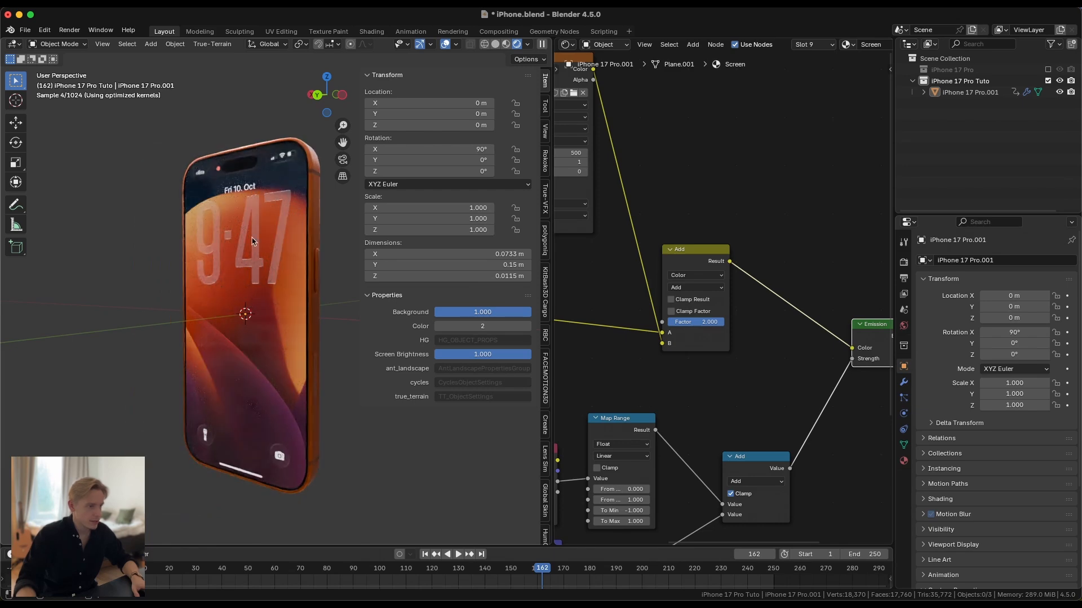
middle_drag(252, 326, 259, 340)
scroll(259, 339, up, 1)
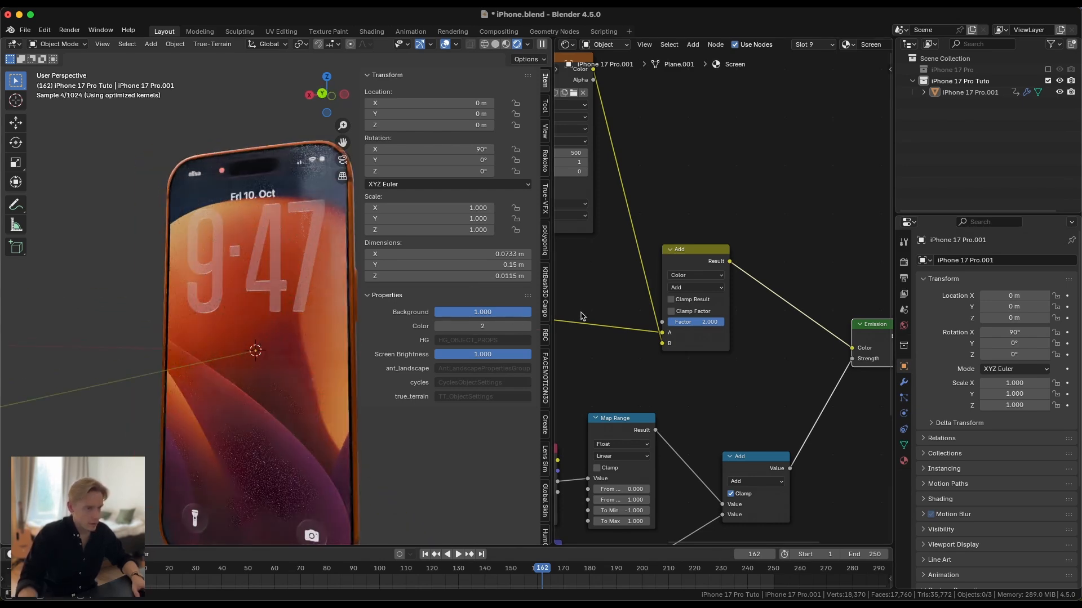
Step: Duplicate the color Add node and insert the copy between iPhone Dark.jpg and the existing color Add node
scroll(586, 317, down, 4)
middle_drag(586, 317, 709, 274)
middle_drag(591, 281, 652, 282)
drag(651, 281, 579, 294)
key(shift+d)
click(698, 238)
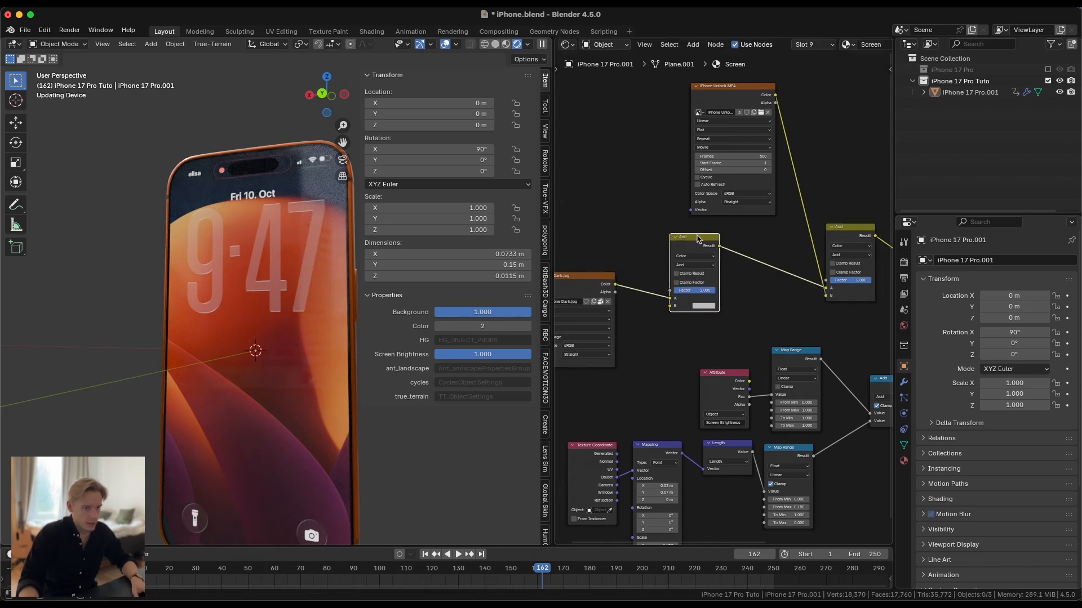
Step: Feed iPhone Dark.jpg into input B of the duplicated color Add node and set its A color to black
click(703, 298)
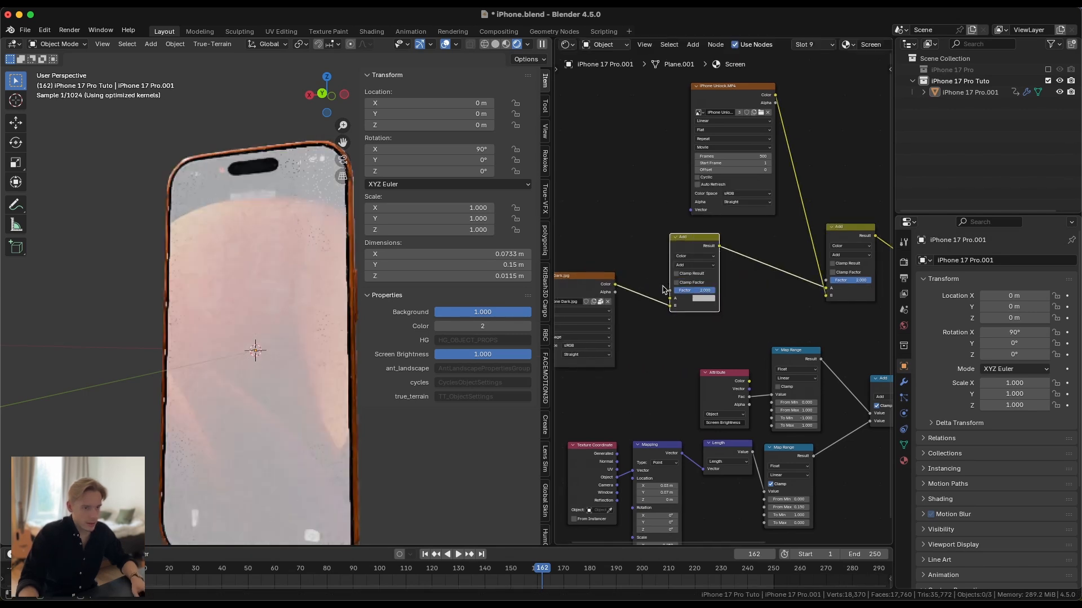
click(692, 265)
click(697, 343)
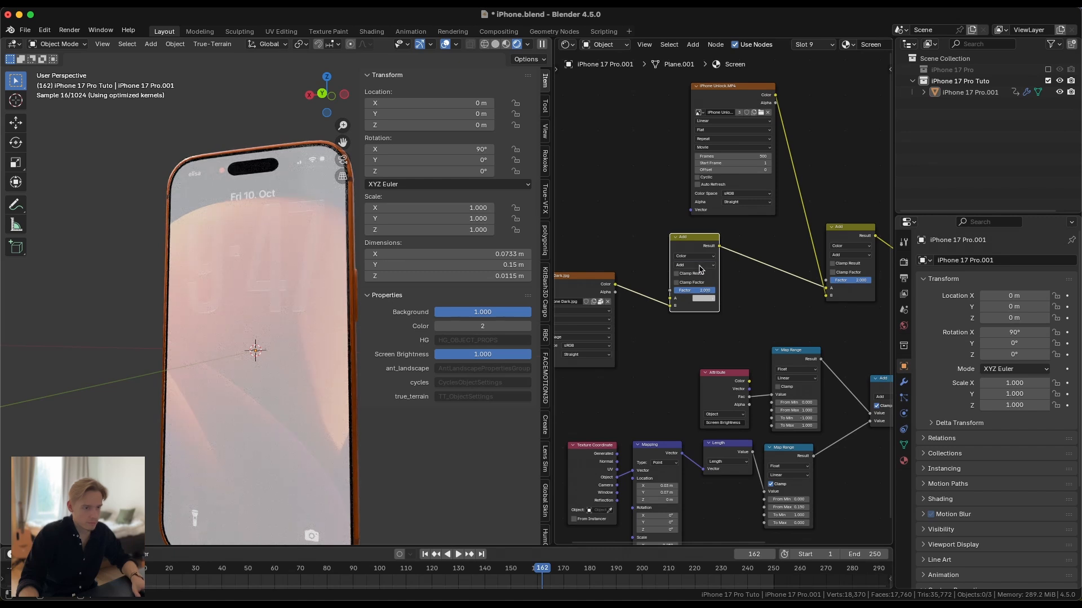
click(706, 298)
drag(735, 270, 699, 271)
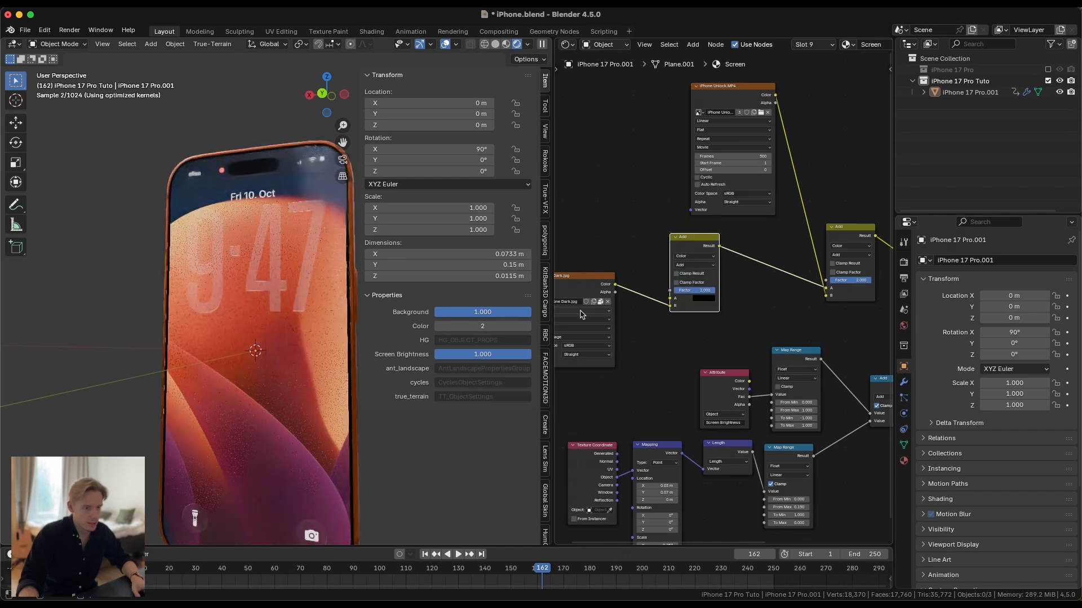
Step: Set the duplicated color Add node's Factor to 1 and enable Clamp Factor
text(1)
key(Return)
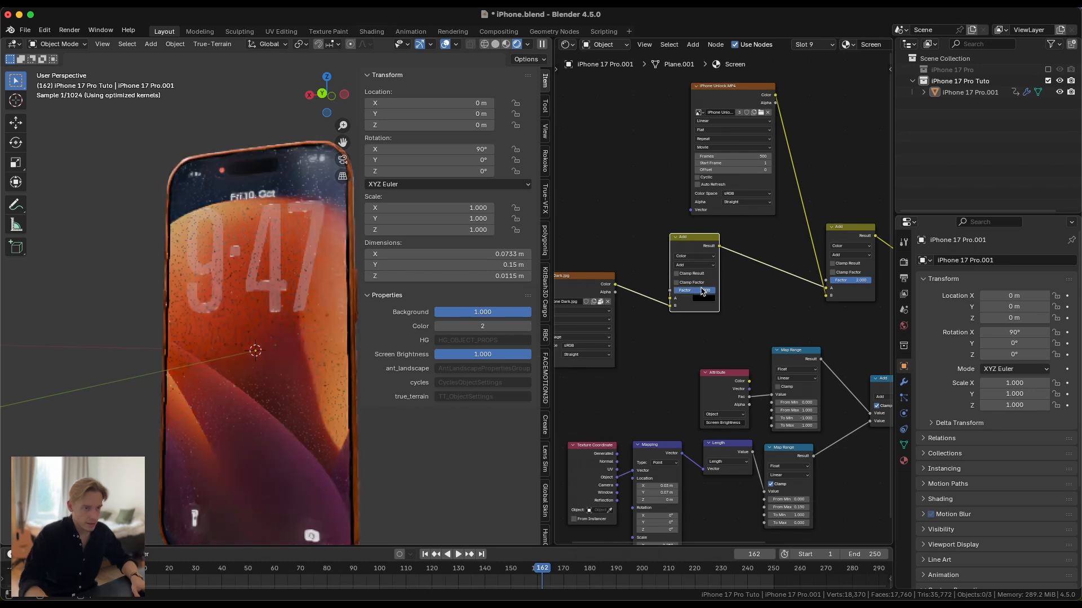
click(676, 282)
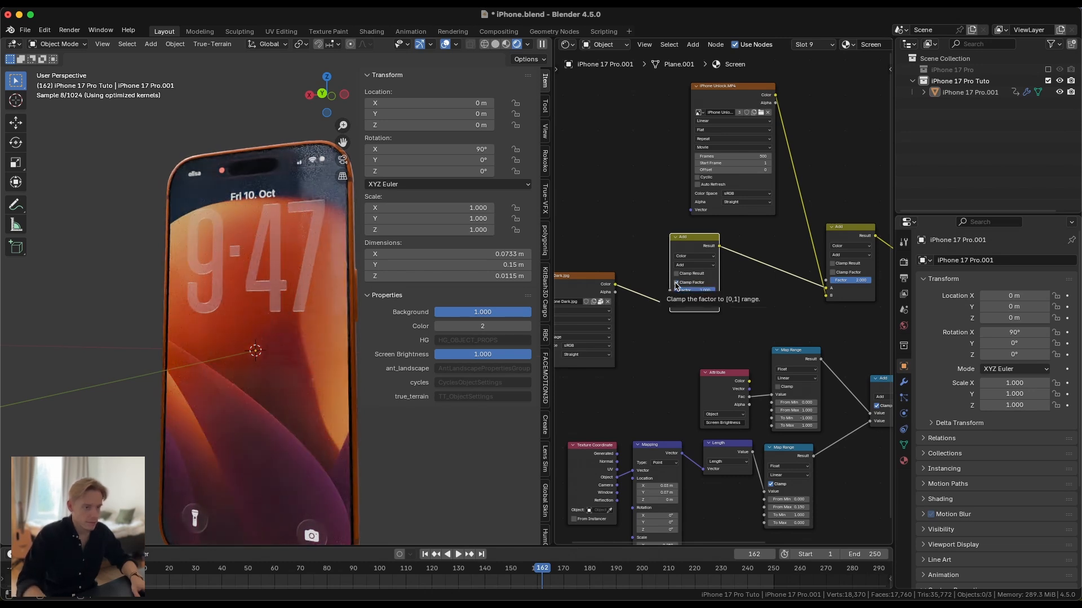
Step: Duplicate the Screen Brightness and gradient nodes above iPhone Dark.jpg and link the copied Math Add's Value to the duplicated color Add's Factor
drag(704, 292, 800, 409)
scroll(647, 323, down, 3)
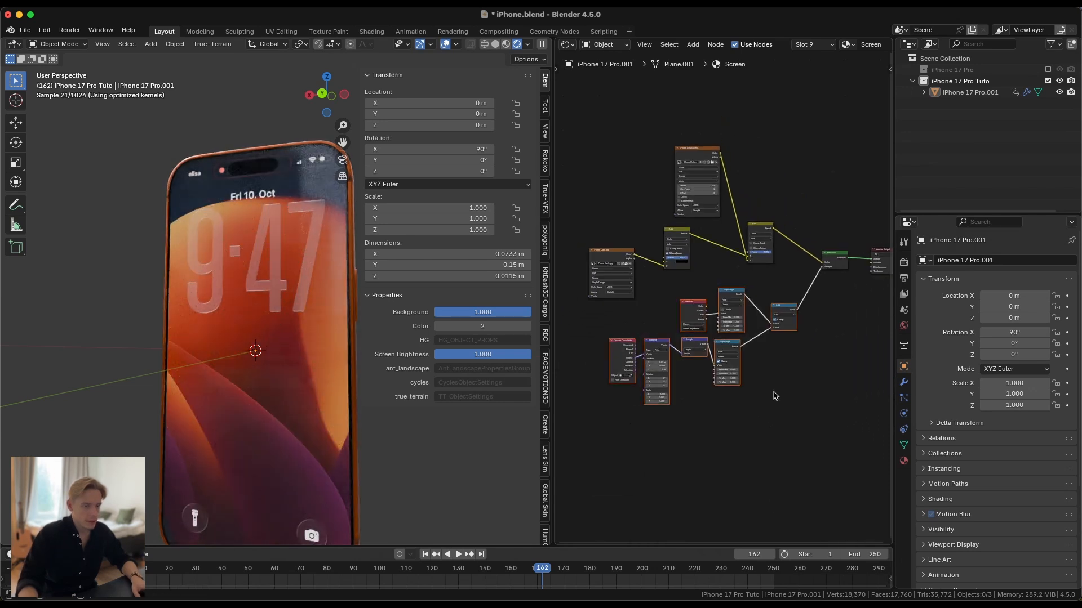
middle_drag(756, 370, 767, 388)
key(shift+d)
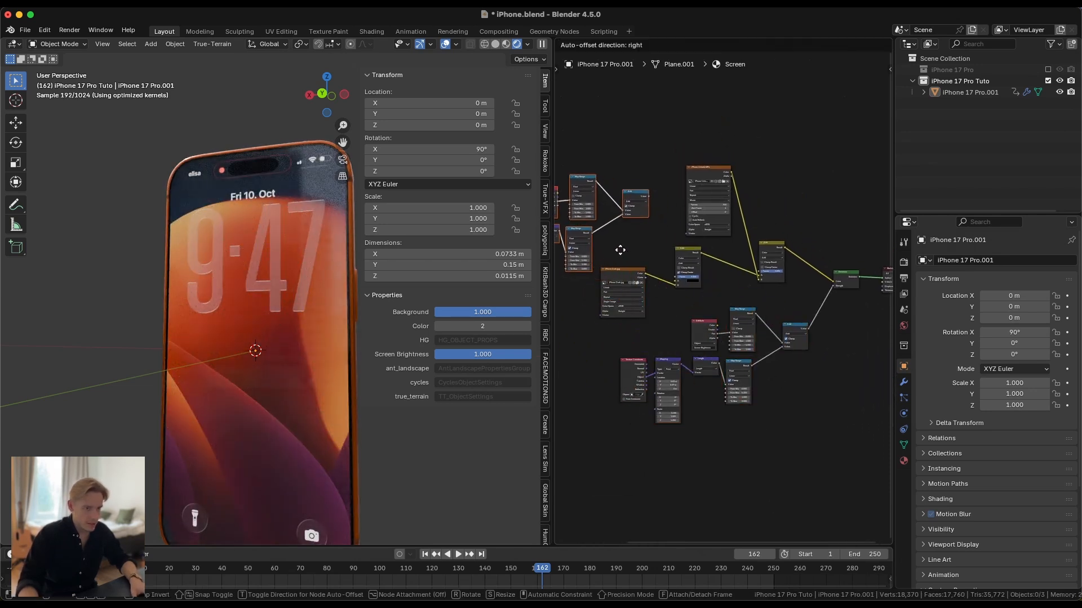
click(619, 242)
scroll(744, 304, up, 2)
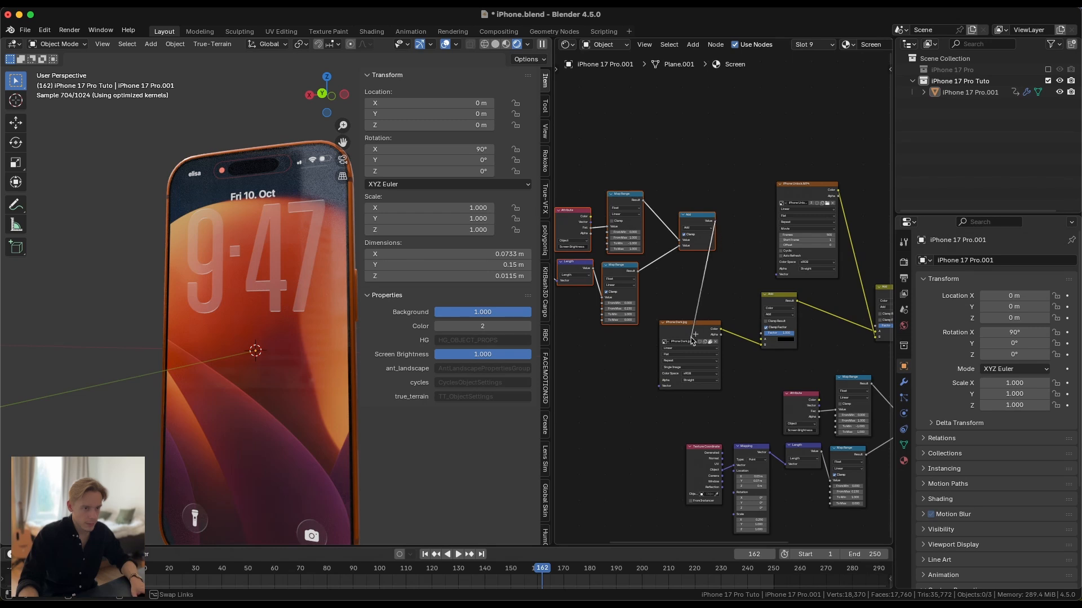
drag(761, 337, 703, 347)
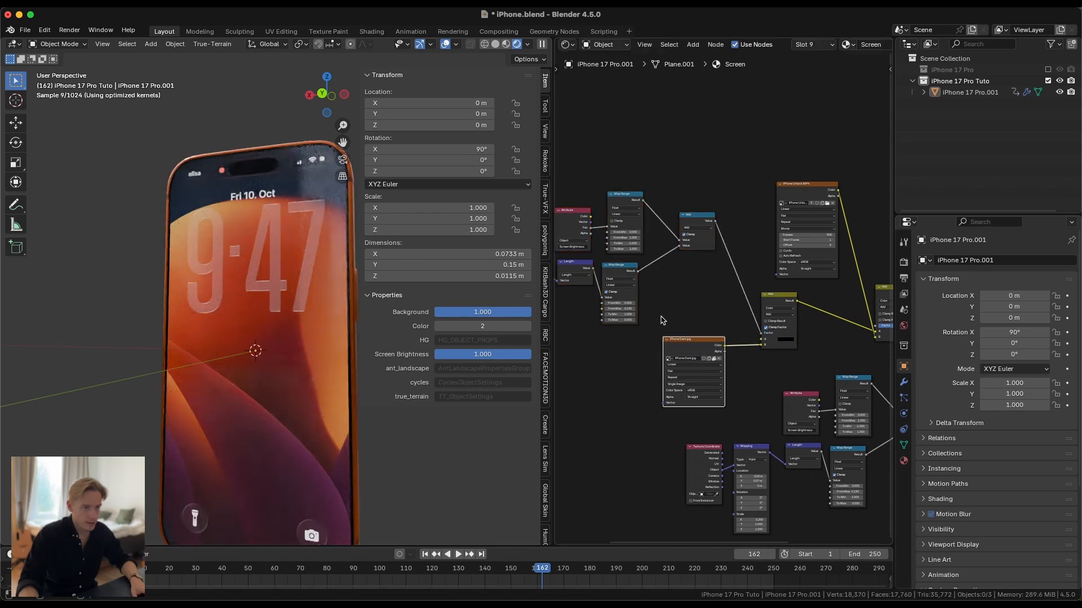
Step: Preview the copied gradient's Map Range node, fed by Length, on the phone screen
middle_drag(665, 315, 720, 332)
scroll(752, 322, up, 2)
scroll(711, 320, up, 2)
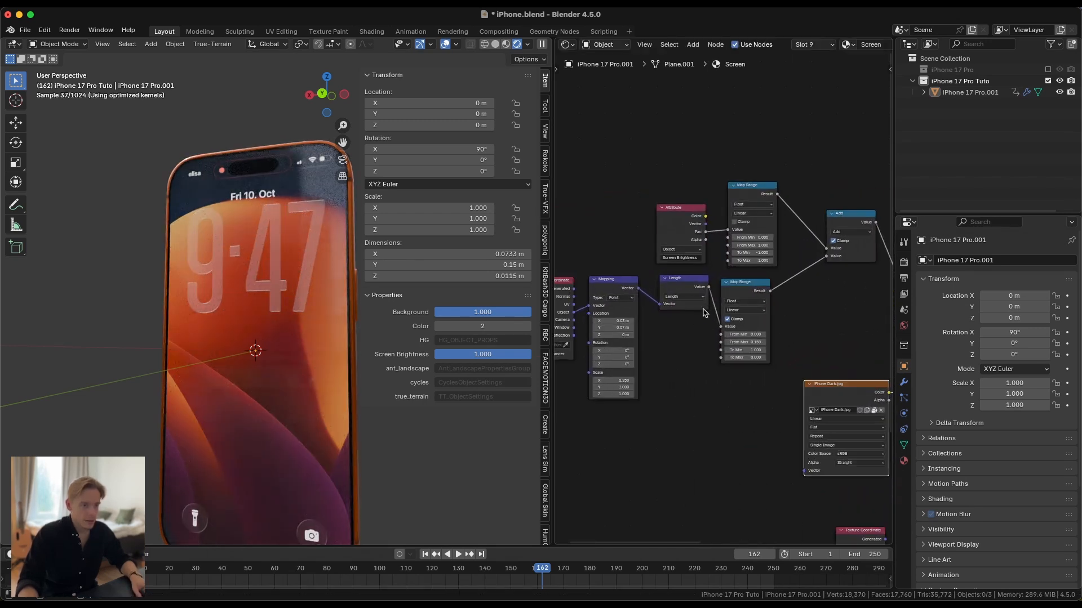
ctrl+shift+click(698, 288)
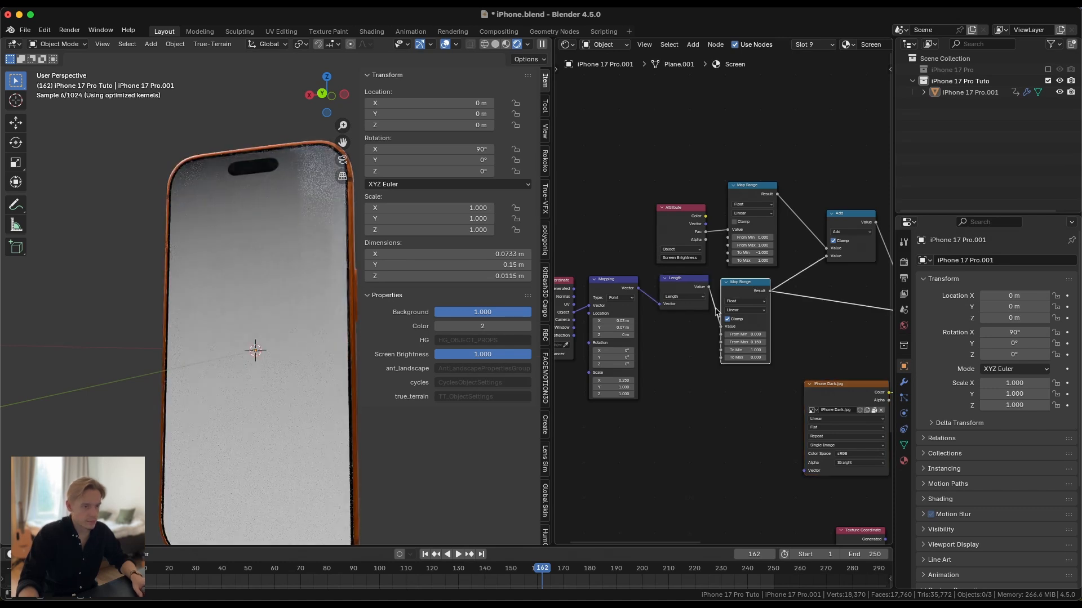
Step: Preview the copied gradient's Length node and set its Mapping node's Location X to -0.01 m and Scale X to 0.3
middle_drag(646, 318, 748, 306)
scroll(748, 309, up, 5)
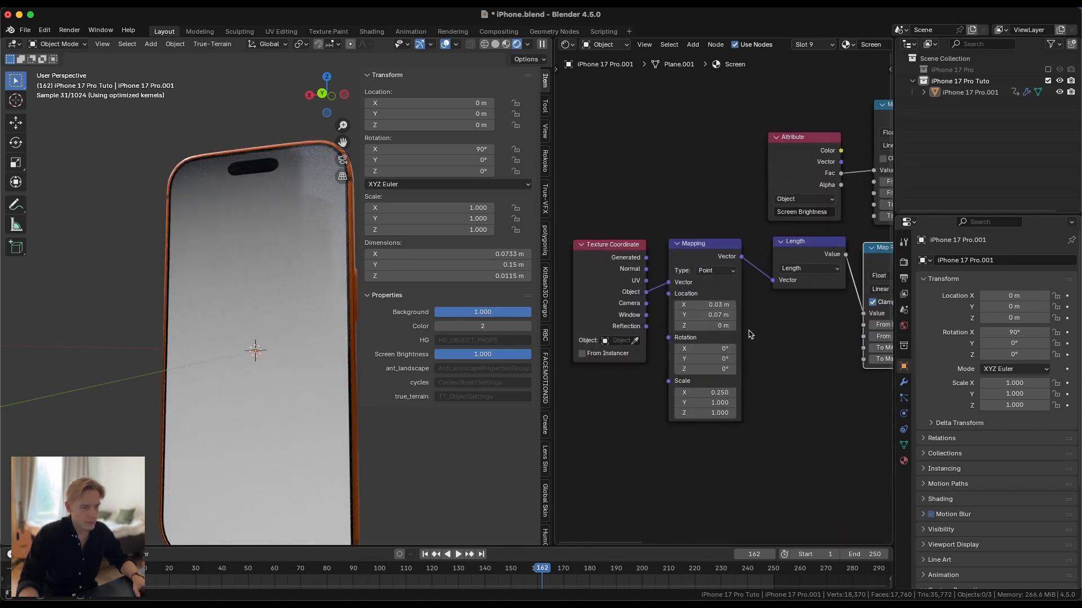
scroll(349, 409, down, 2)
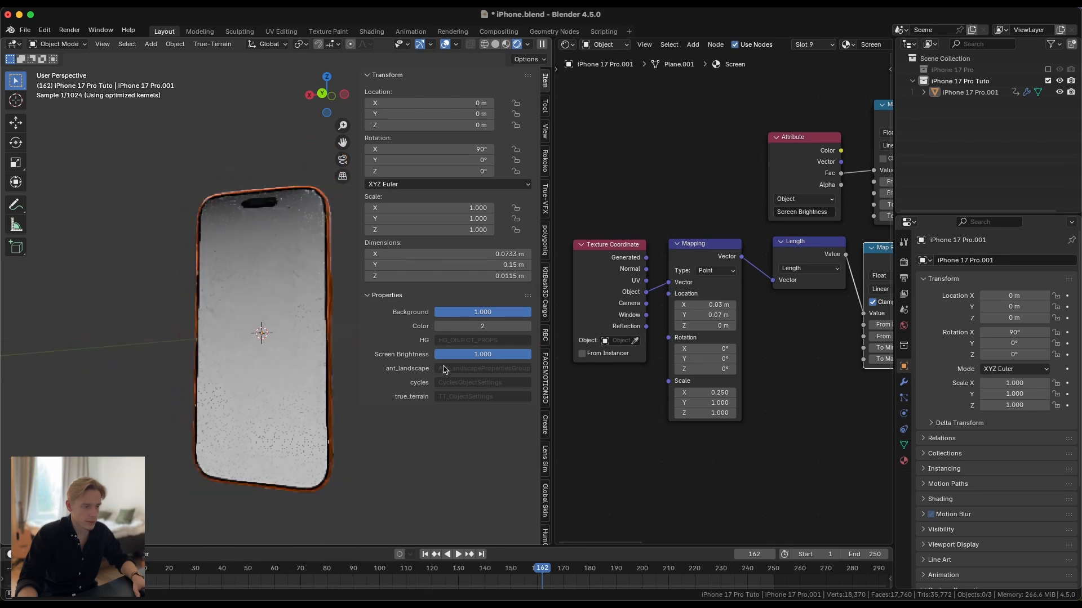
ctrl+shift+click(809, 259)
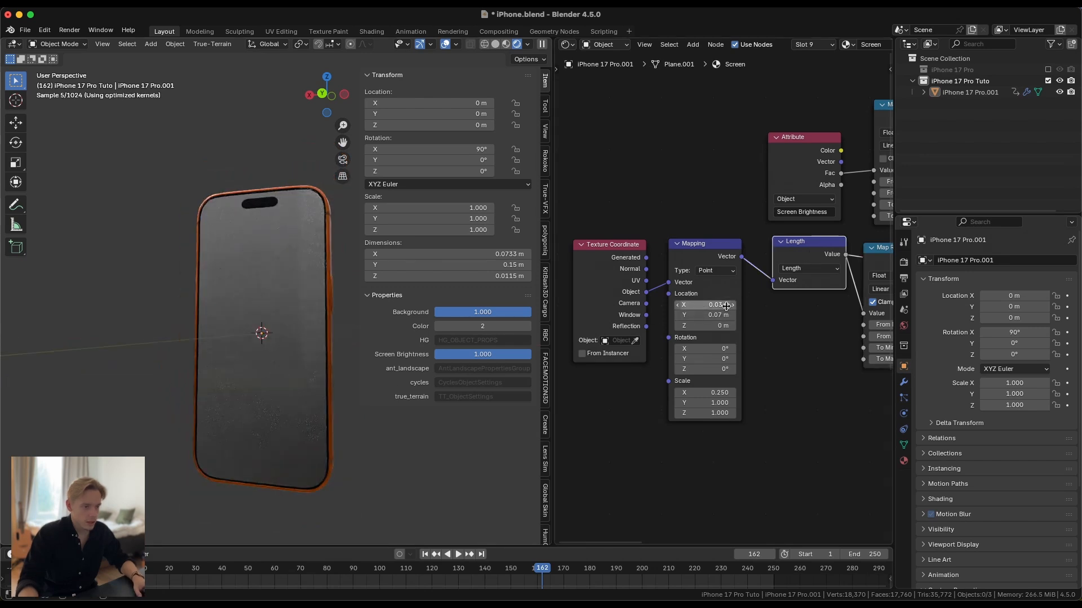
drag(705, 305, 682, 305)
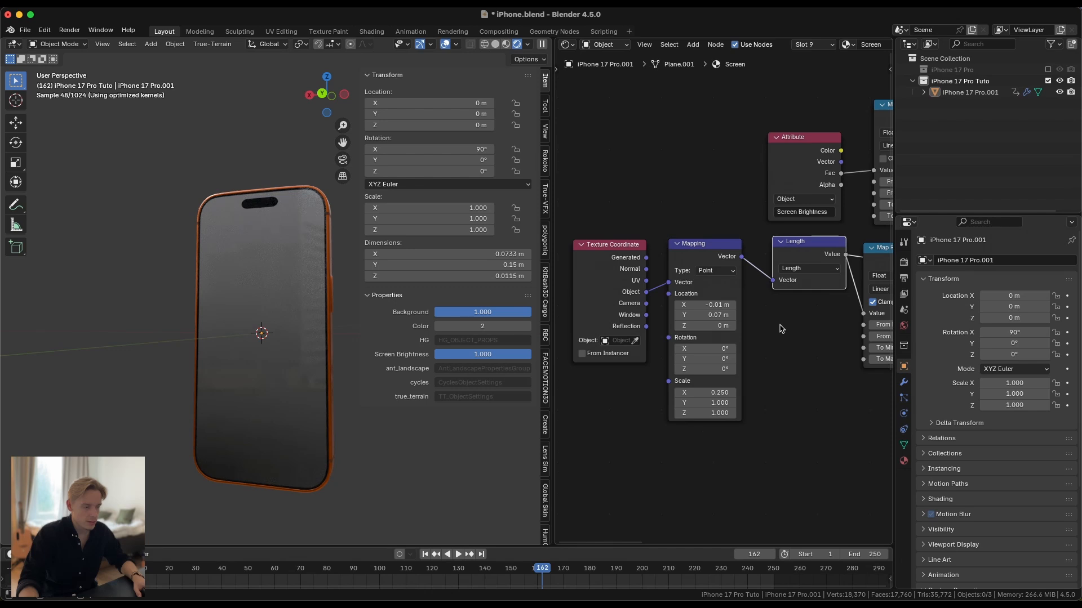
middle_drag(780, 325, 768, 328)
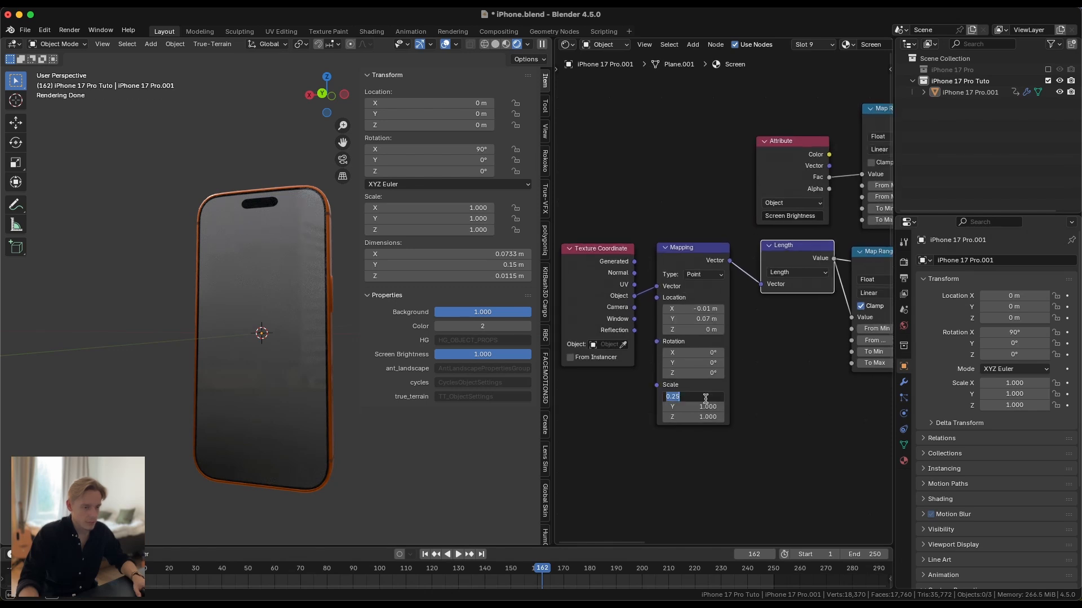
text(.3)
key(Return)
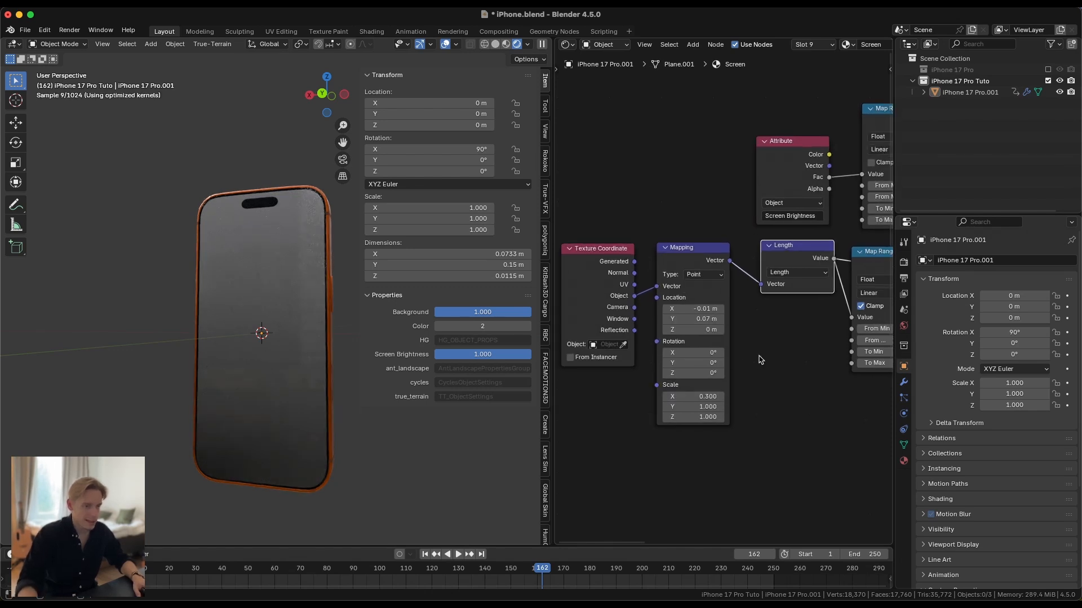
Step: Change the copied Attribute node's name to Background so the duplicated gradient reads that object property
scroll(760, 356, down, 2)
middle_drag(759, 356, 688, 367)
scroll(700, 333, up, 5)
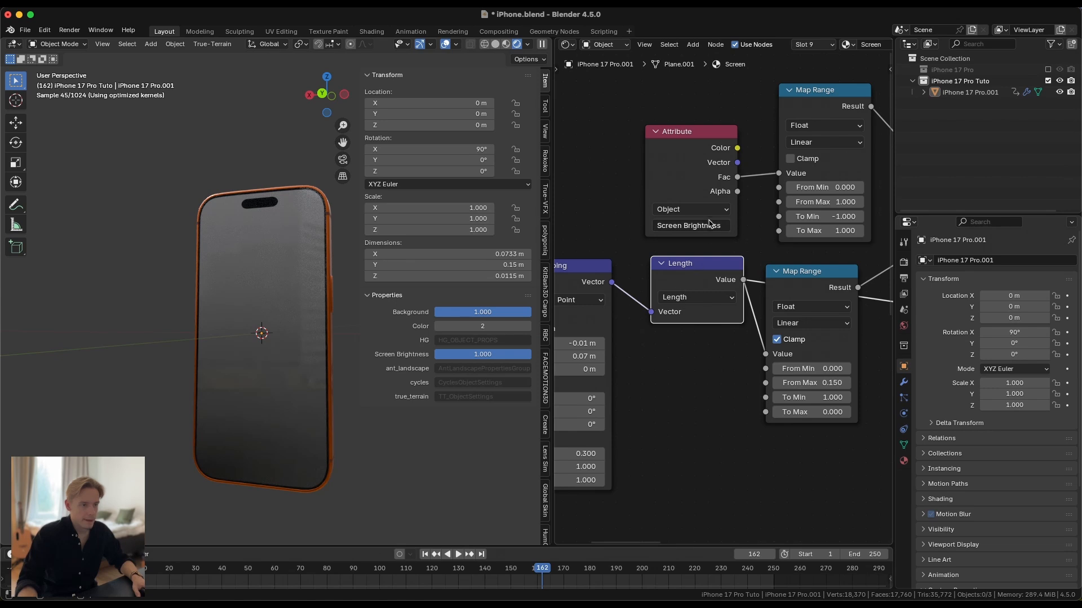
text(B)
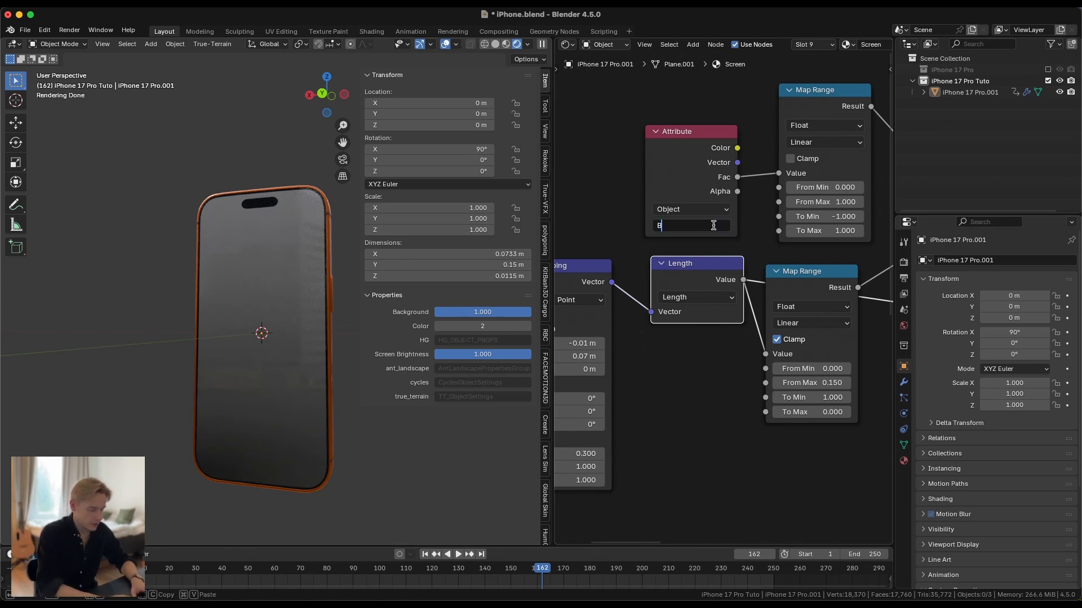
text(ackgroun)
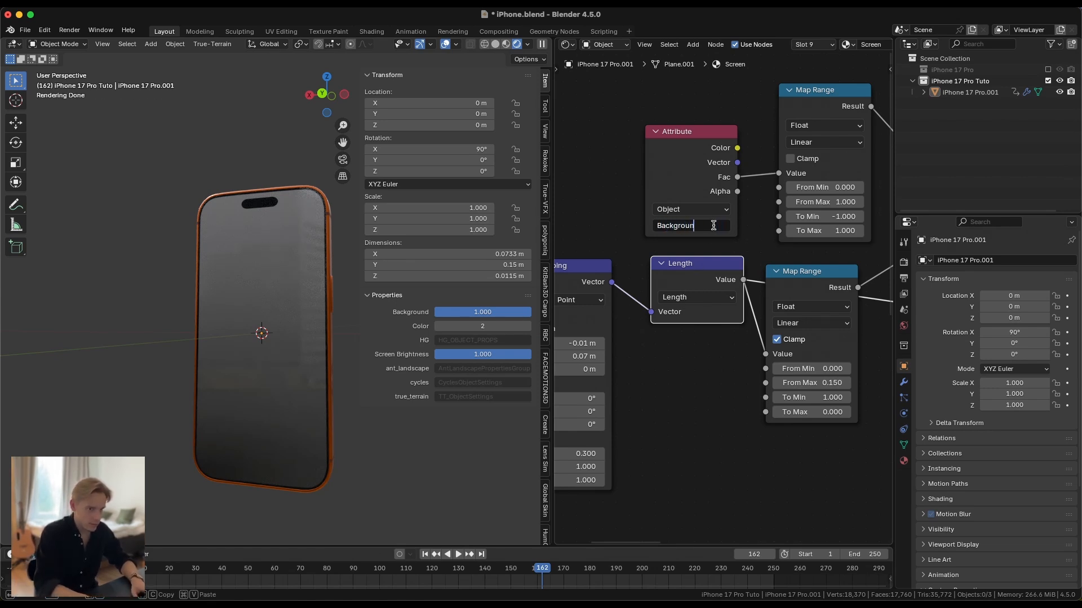
text(d)
key(Return)
Step: Preview the duplicated Math Add node on the phone screen and lower the Background property to 0.075
scroll(819, 210, down, 3)
scroll(819, 211, up, 2)
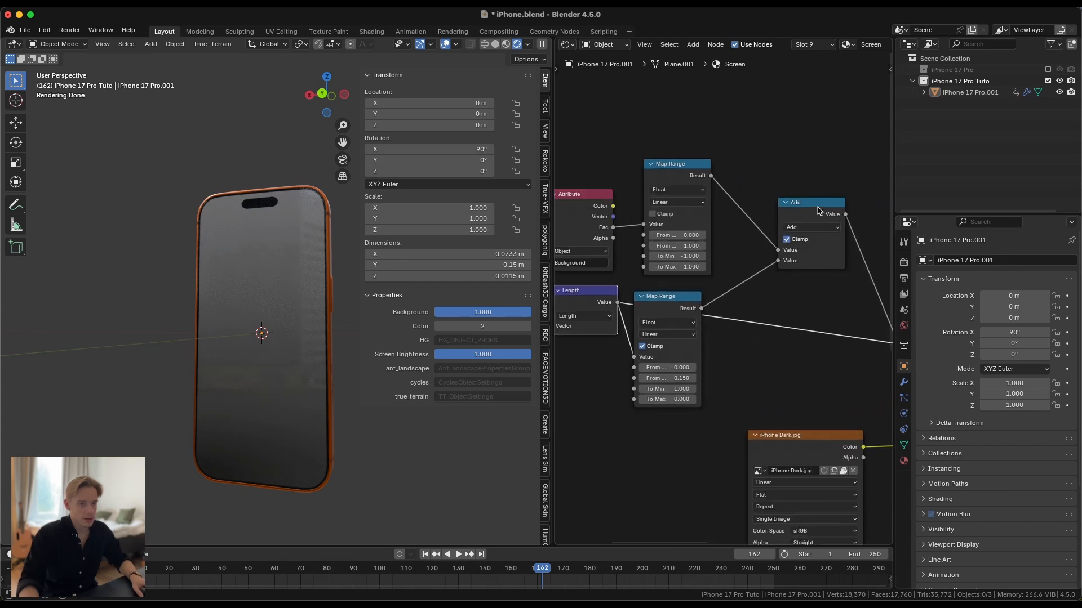
ctrl+shift+click(819, 211)
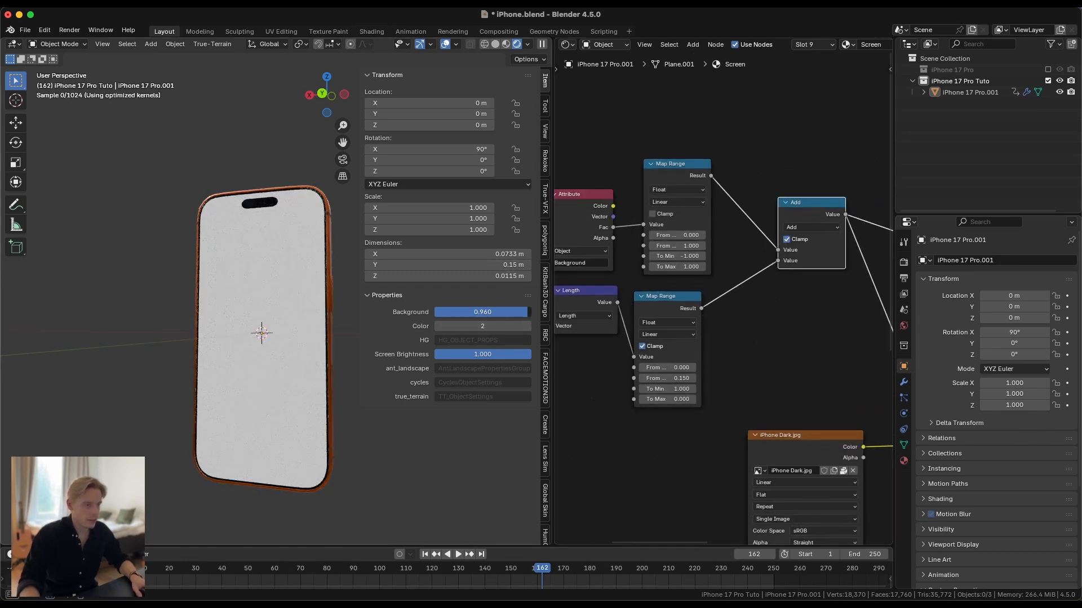
drag(524, 311, 442, 311)
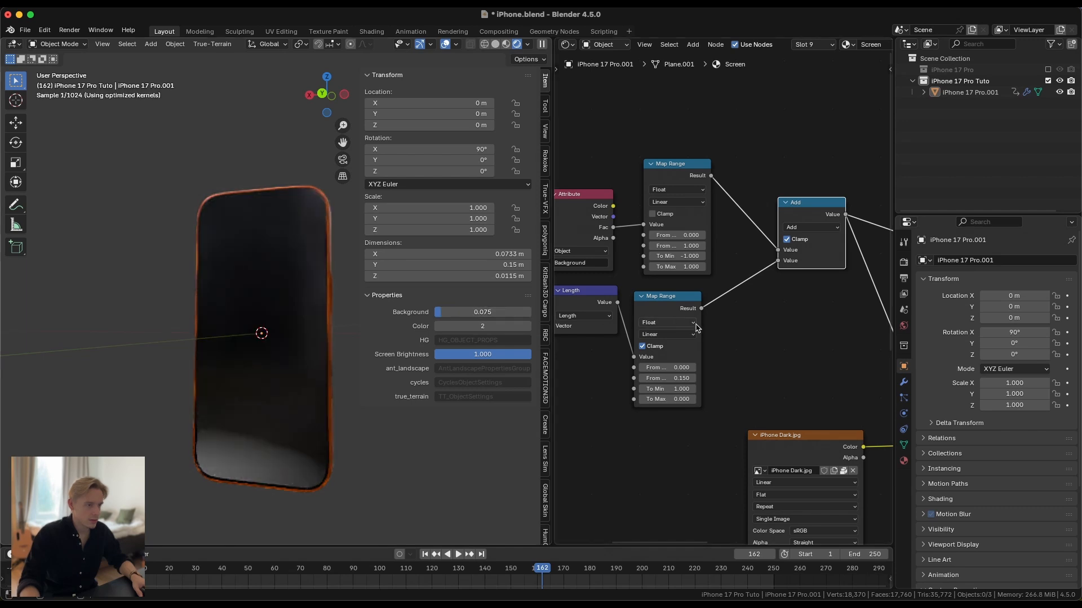
Step: Preview the wallpaper's color Add node and sweep the Background property up and back down to 0 to test the reveal
scroll(699, 324, down, 3)
click(773, 336)
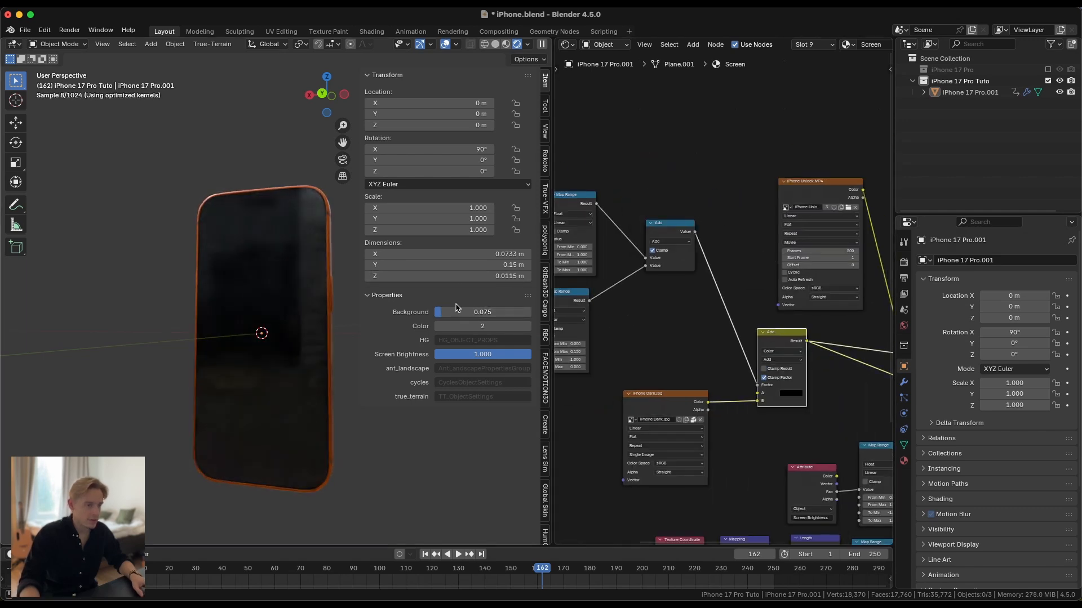
drag(458, 312, 530, 311)
mouse_move(448, 312)
mouse_down()
mouse_move(434, 311)
mouse_move(502, 312)
mouse_move(444, 311)
mouse_up()
Step: Reconnect the Emission shader to the Material Output's Surface to show the full screen material
scroll(726, 297, down, 4)
middle_drag(879, 325, 762, 333)
scroll(763, 333, up, 3)
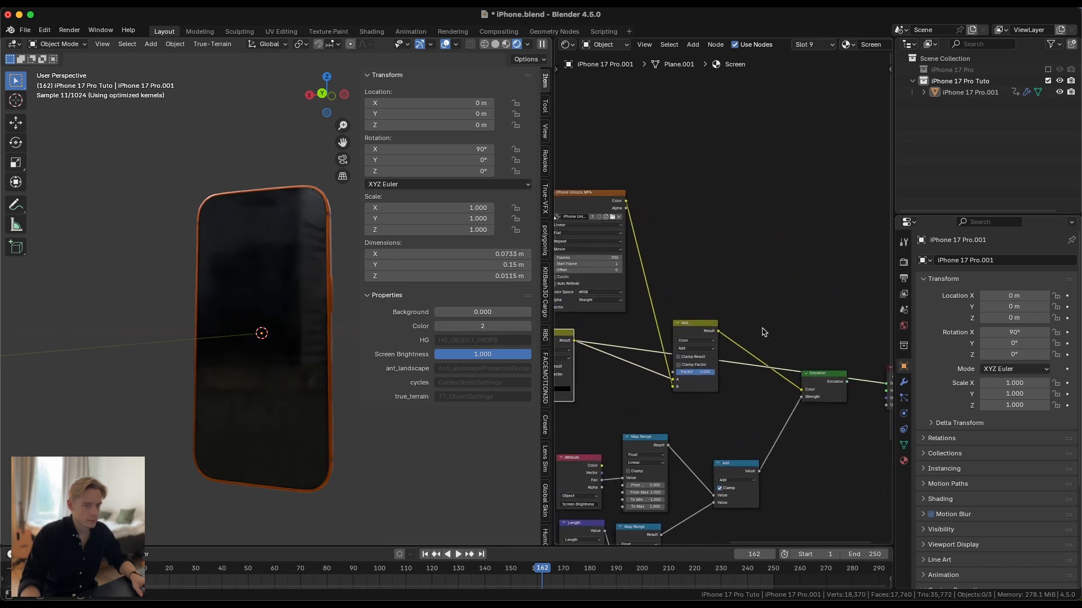
middle_drag(833, 380, 739, 376)
scroll(755, 372, up, 2)
ctrl+shift+click(737, 376)
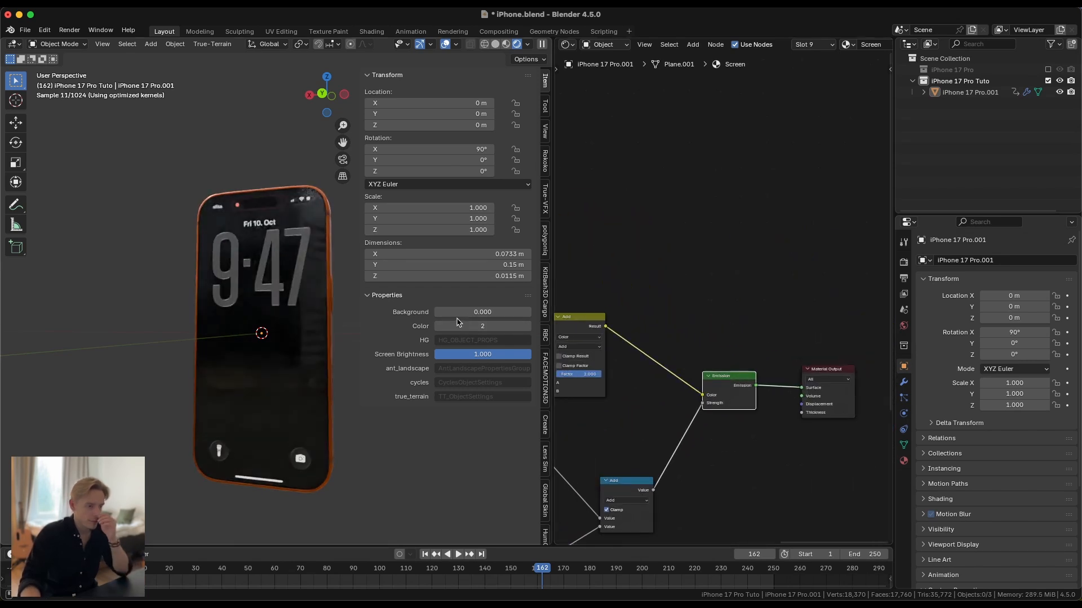
Step: Test the Screen Brightness and Background properties on the phone, leaving both at 1
drag(503, 351, 531, 354)
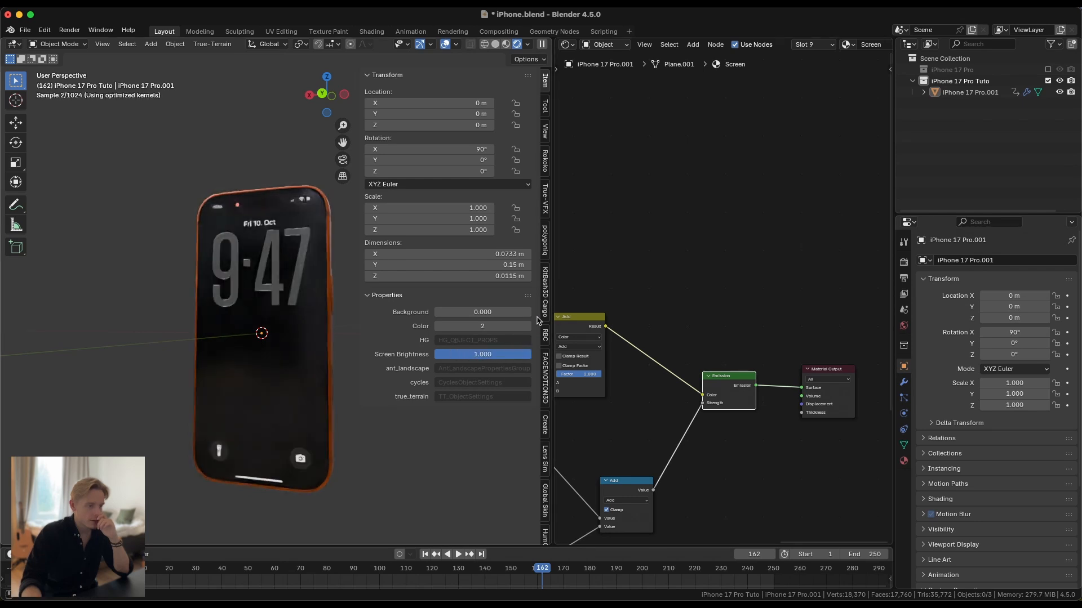
drag(460, 316, 632, 306)
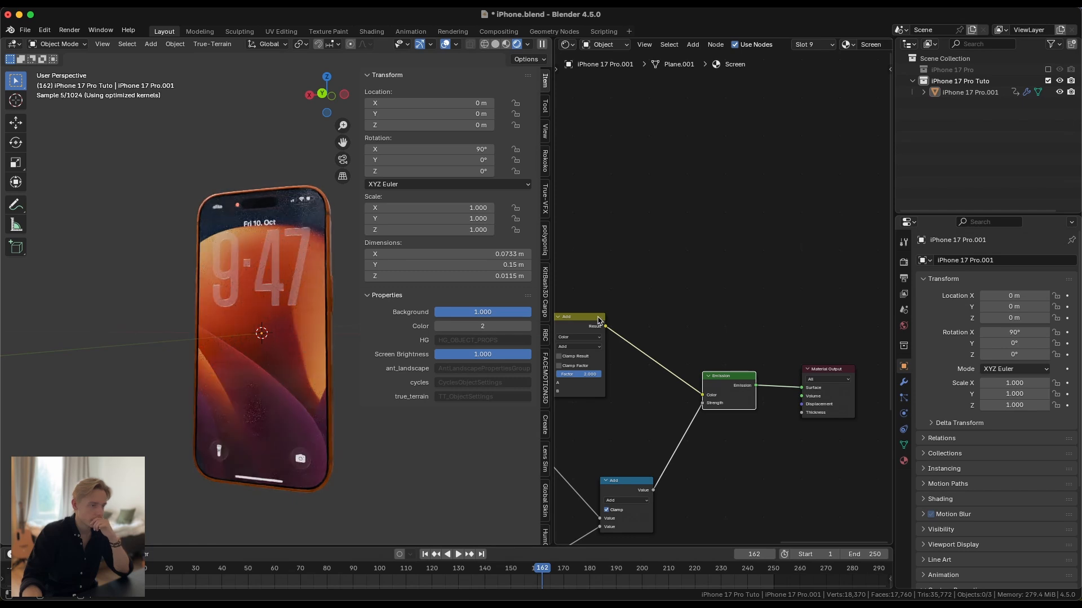
mouse_move(483, 354)
mouse_down()
mouse_move(395, 355)
mouse_move(482, 354)
mouse_up()
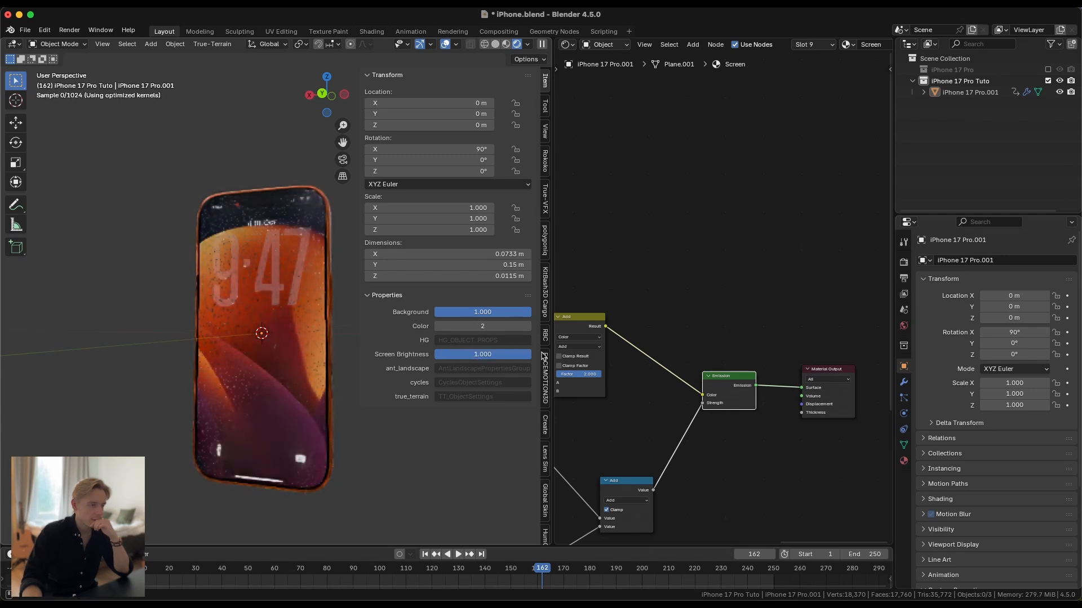
Step: Set the phone's Color property to 3 and check its back and front
middle_drag(173, 329, 435, 324)
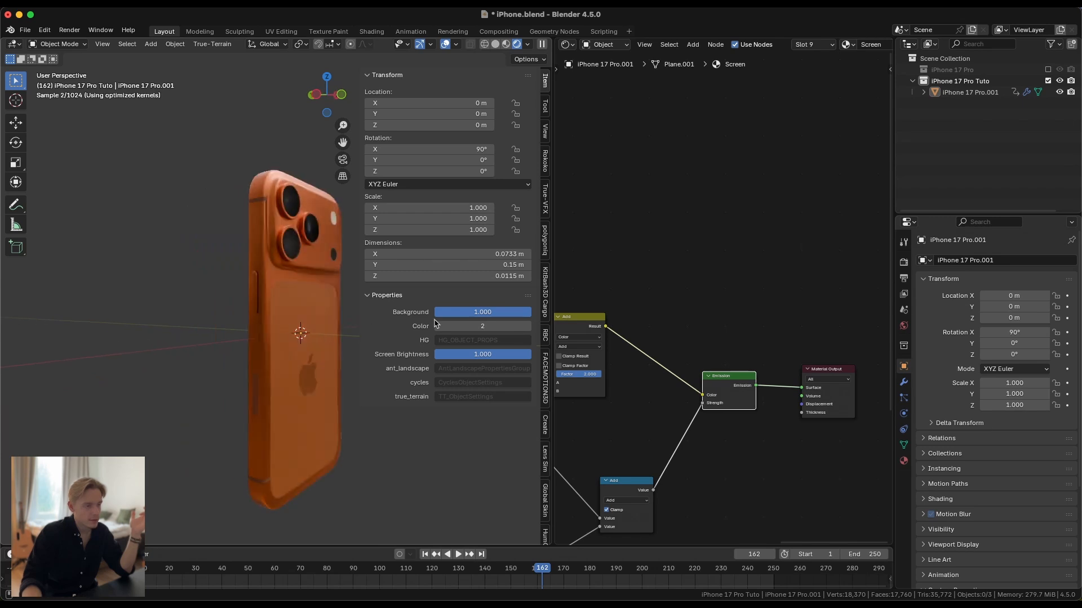
click(439, 327)
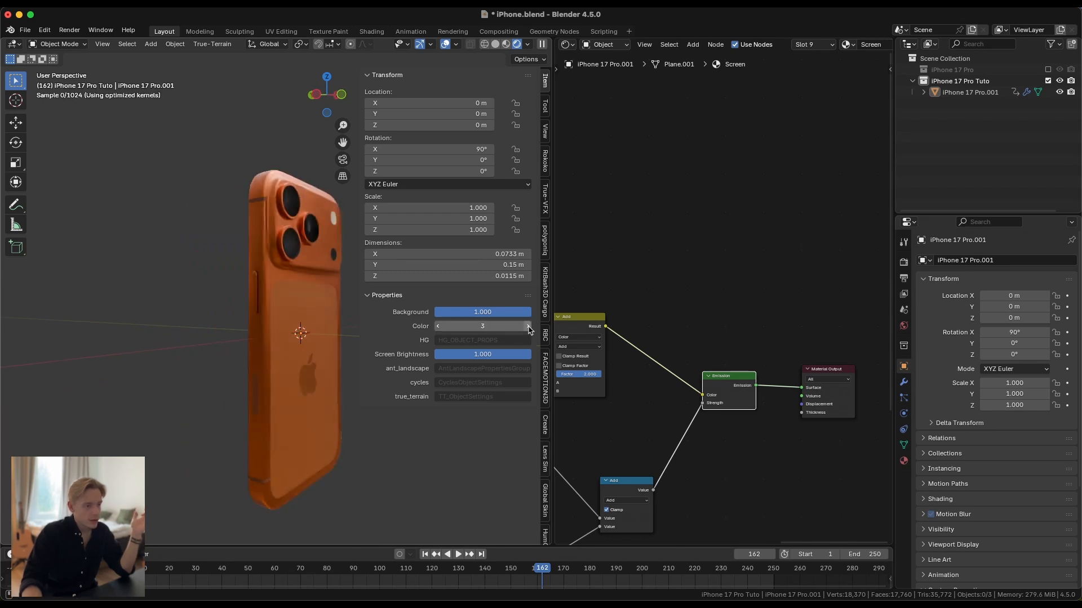
click(528, 327)
middle_drag(354, 330, 336, 313)
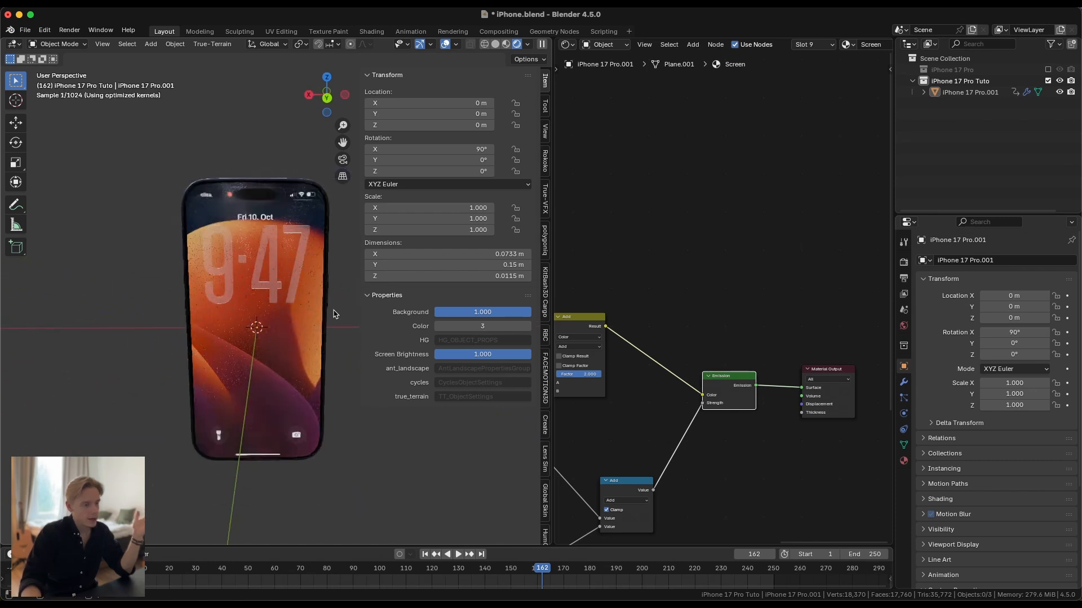